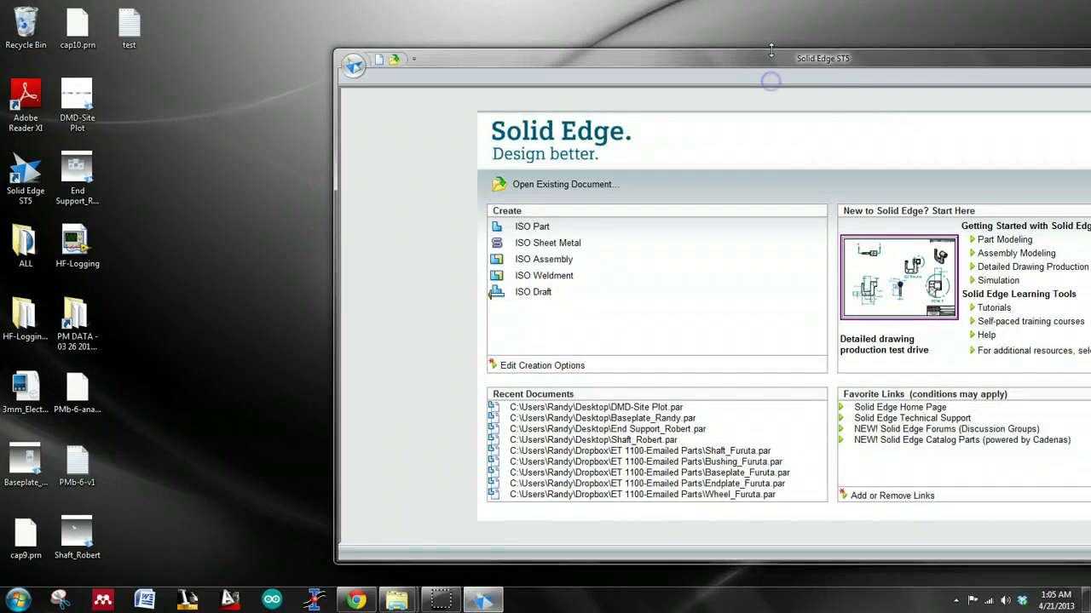
- Maximize the Solid Edge window and create a new ISO Part document
drag(771, 54, 490, 58)
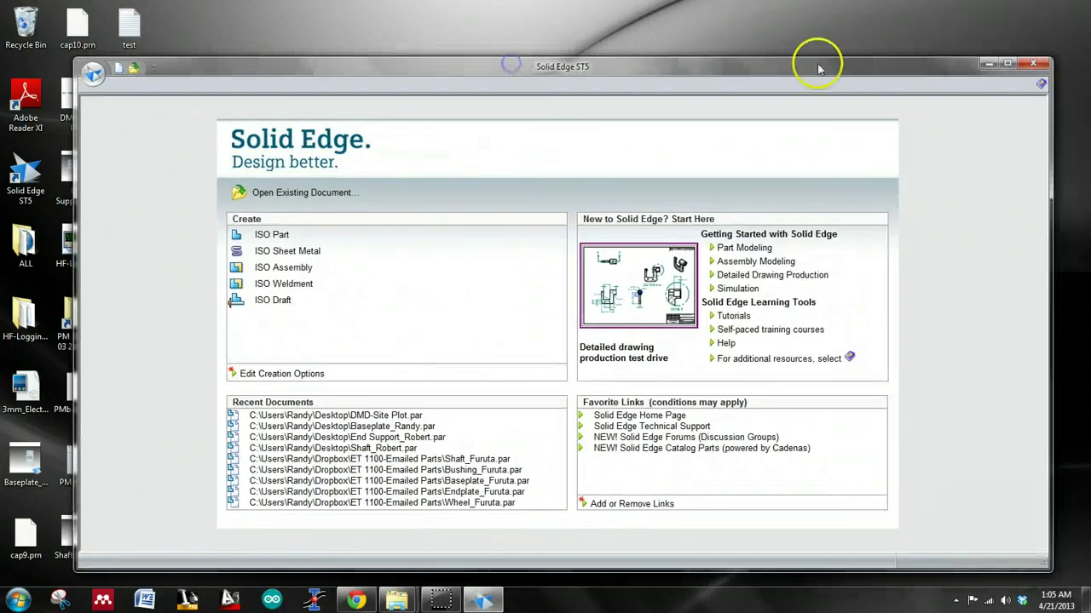
click(1011, 61)
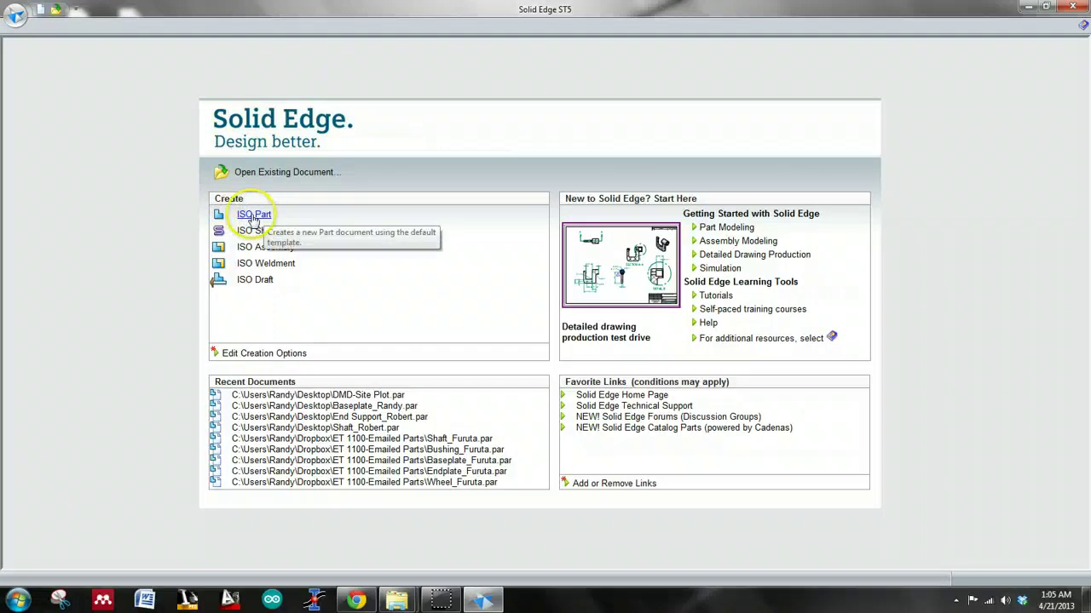
click(15, 15)
mouse_move(83, 53)
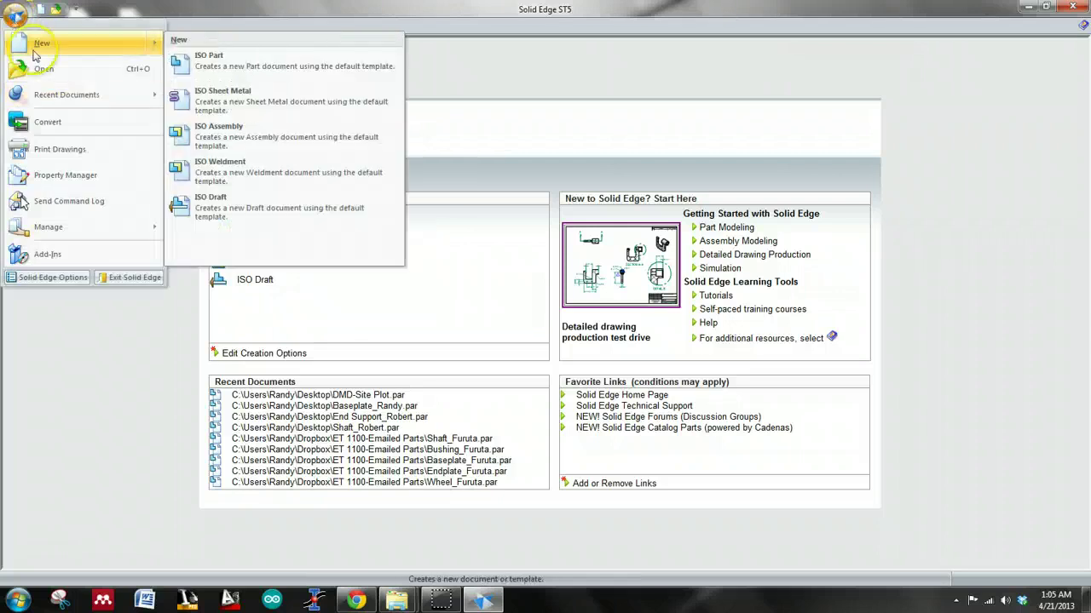
click(187, 59)
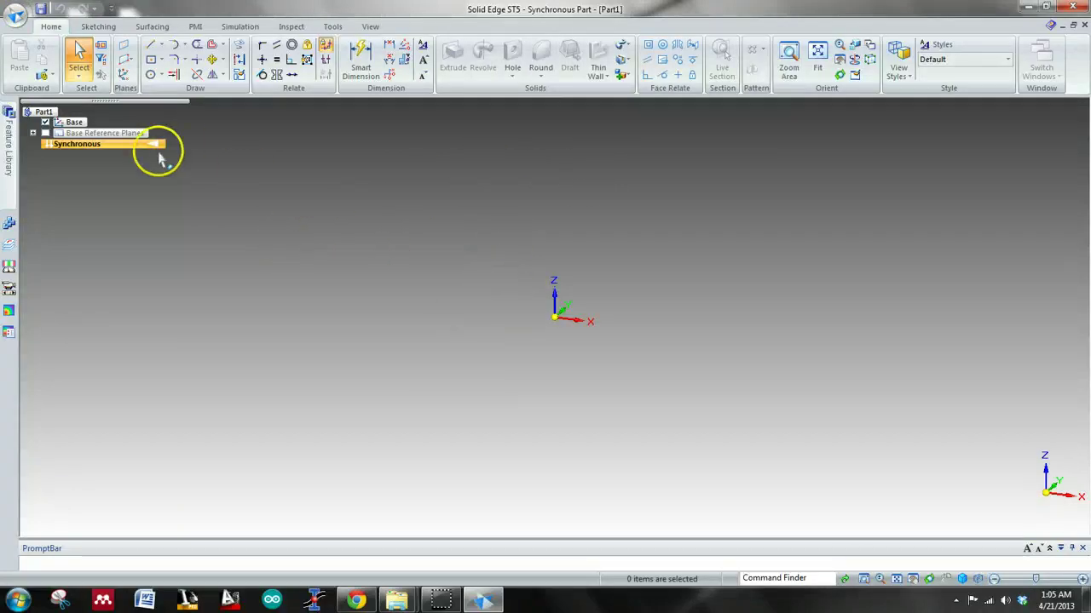
- Start a Rectangle by Center sketch and lock it to the horizontal base plane at the origin
click(150, 62)
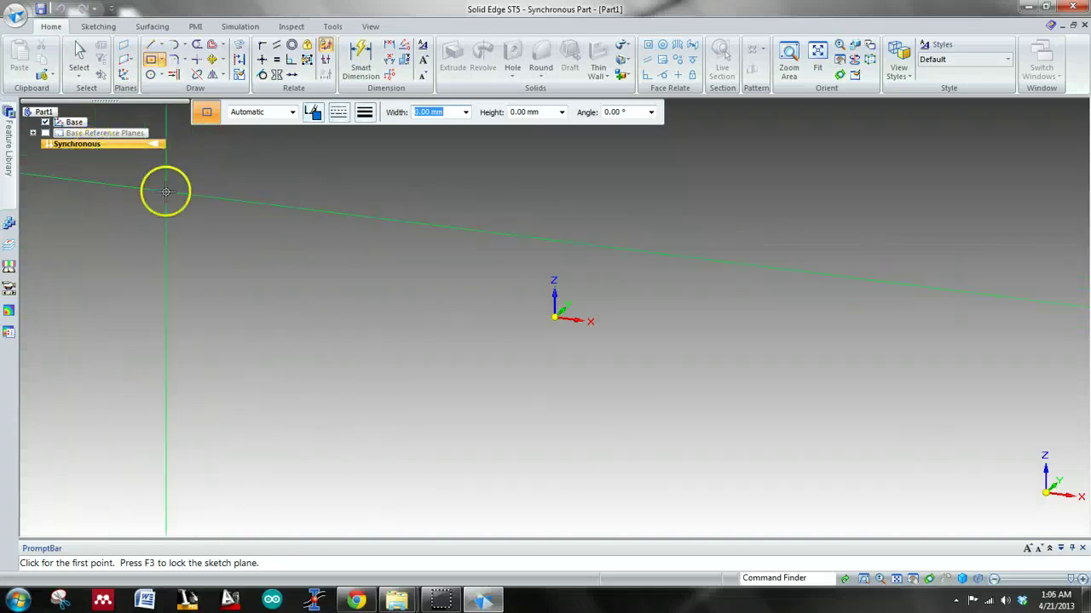
middle_drag(492, 296, 482, 315)
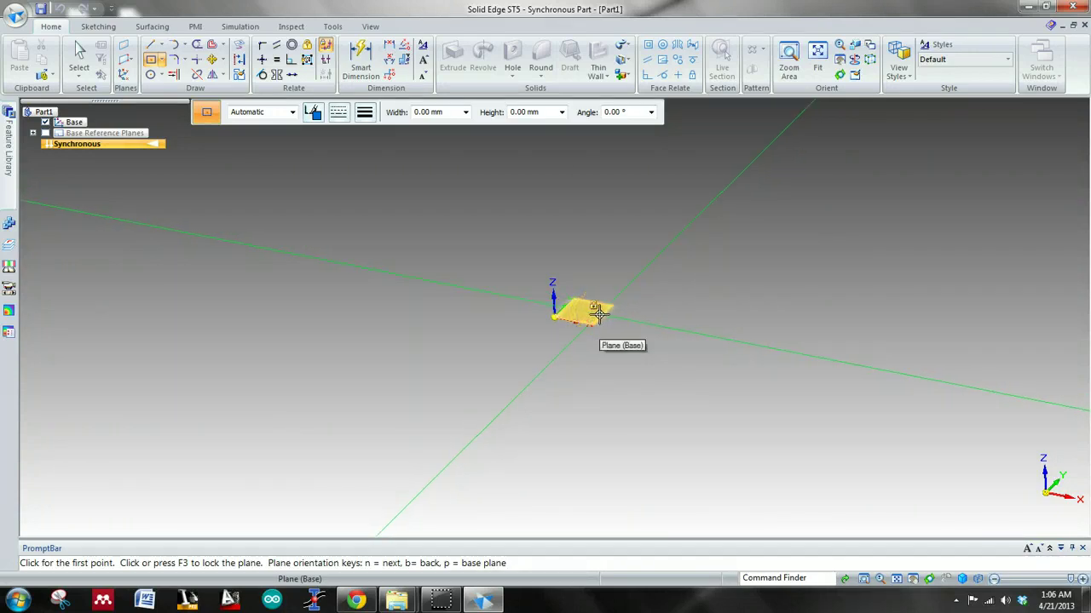
key(F3)
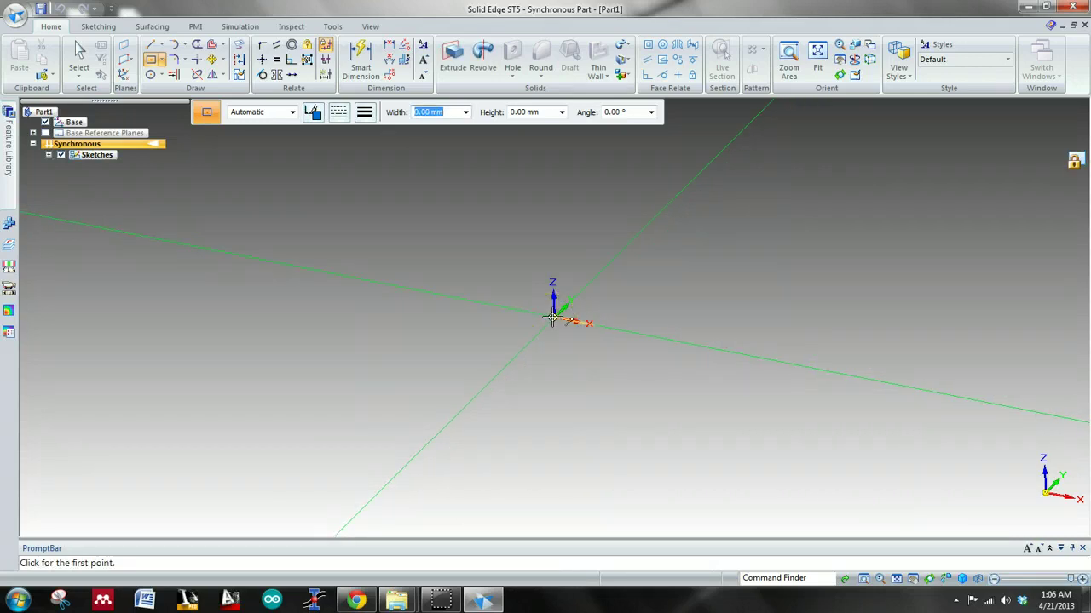
- Draw a rectangle centred on the origin with a width of 54 mm, height of 82 mm and angle of 0°
click(552, 318)
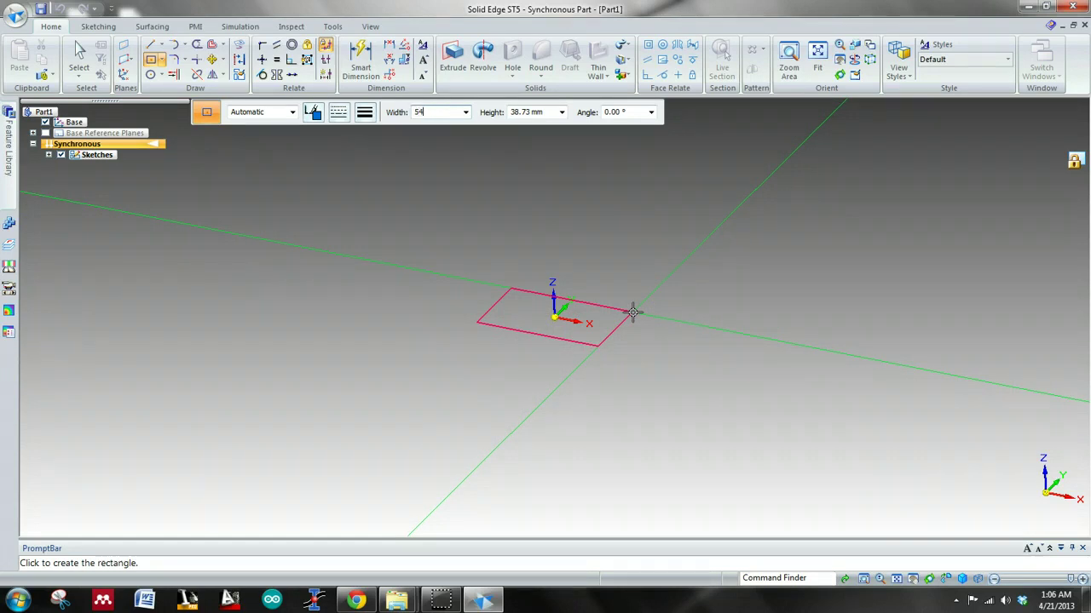
key(Tab)
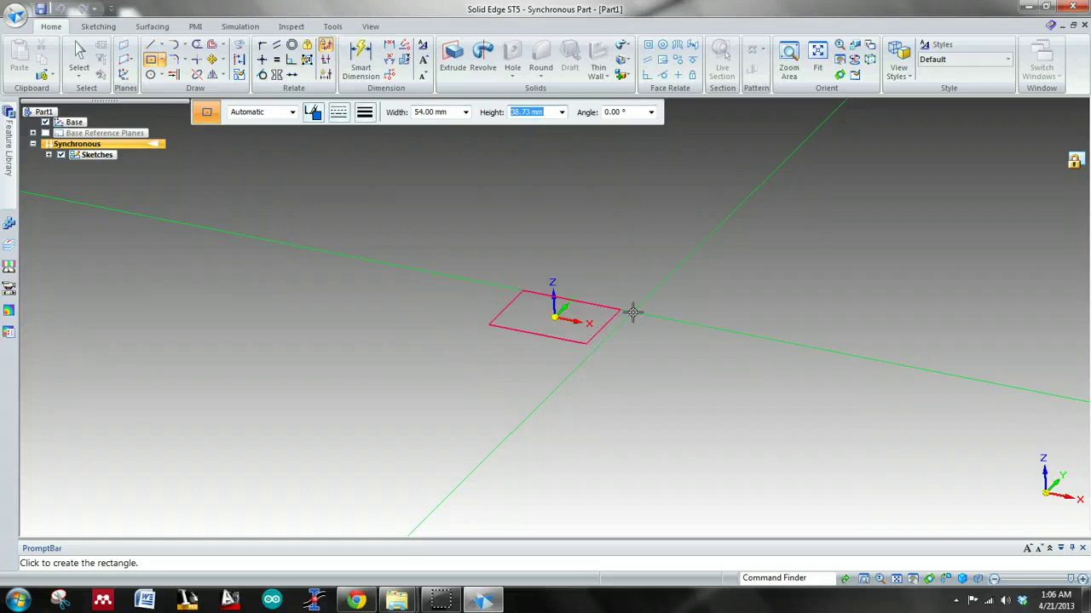
key(Tab)
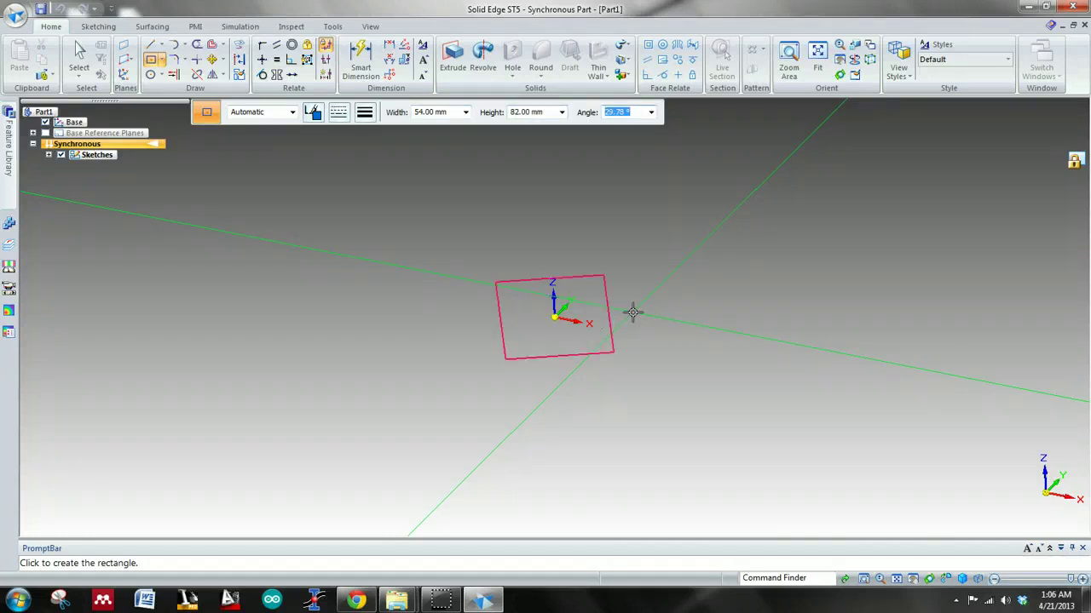
text(0)
click(633, 313)
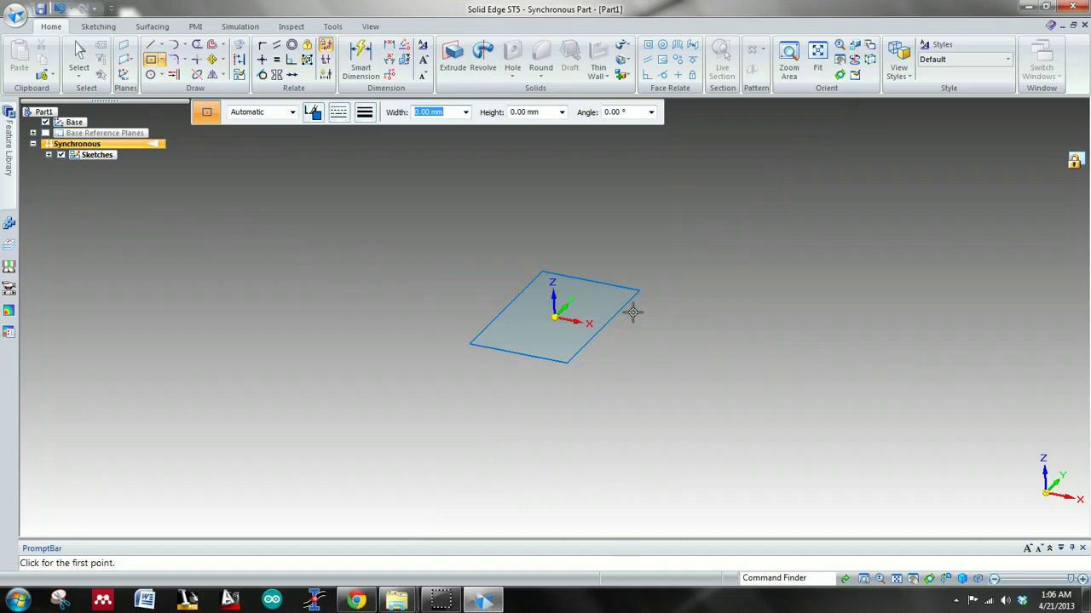
- Draw a second rectangle centred on the origin, 82 mm wide and 54 mm high at an angle of 0°
key(ctrl+t)
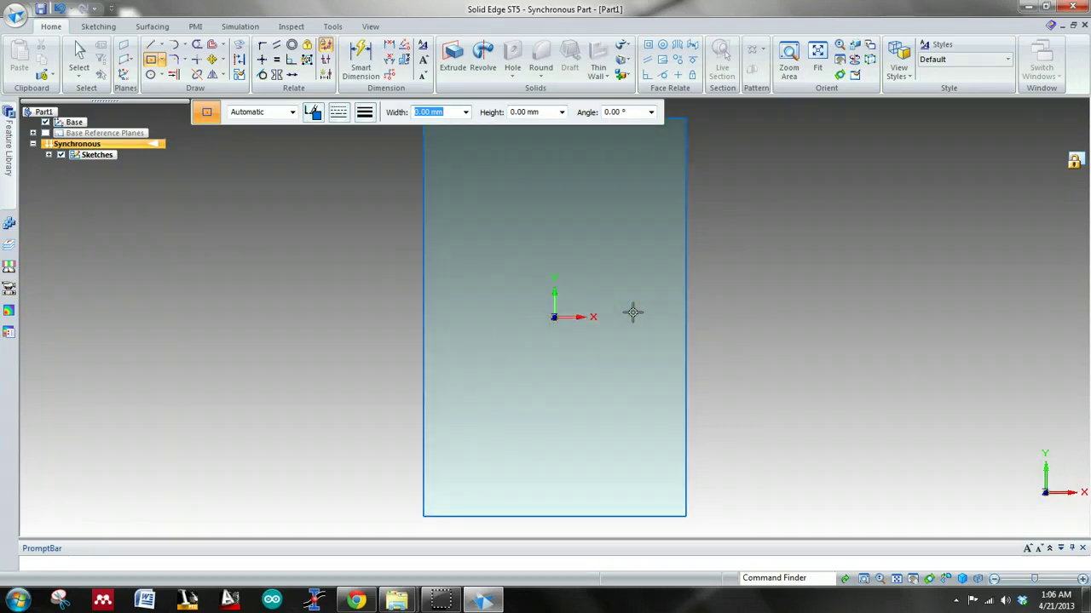
scroll(633, 312, down, 2)
scroll(636, 323, up, 1)
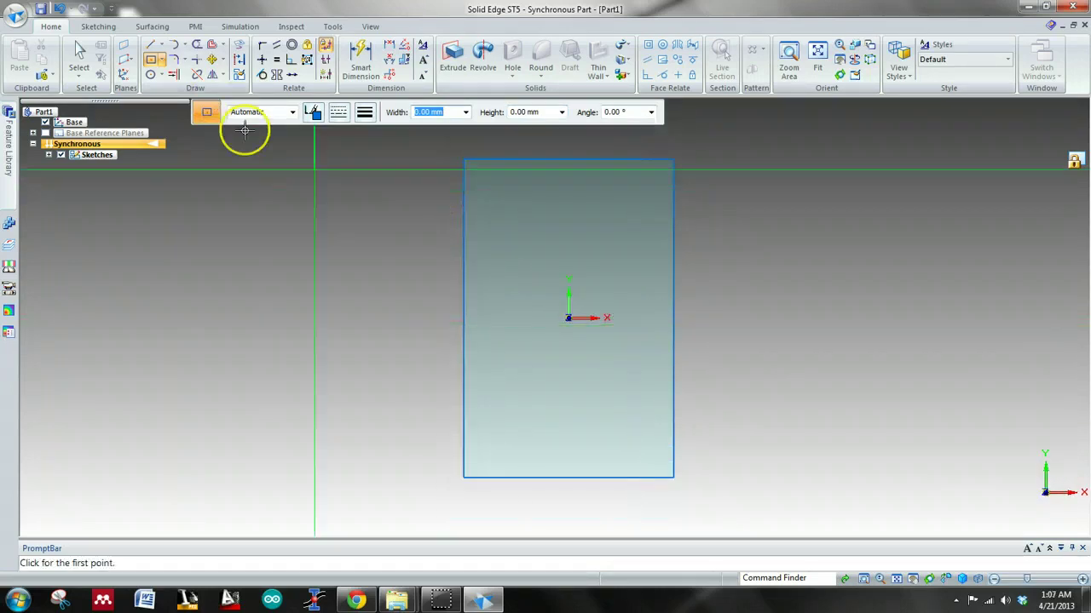
mouse_move(552, 332)
middle_down()
mouse_move(604, 278)
mouse_move(585, 329)
mouse_move(566, 318)
middle_up()
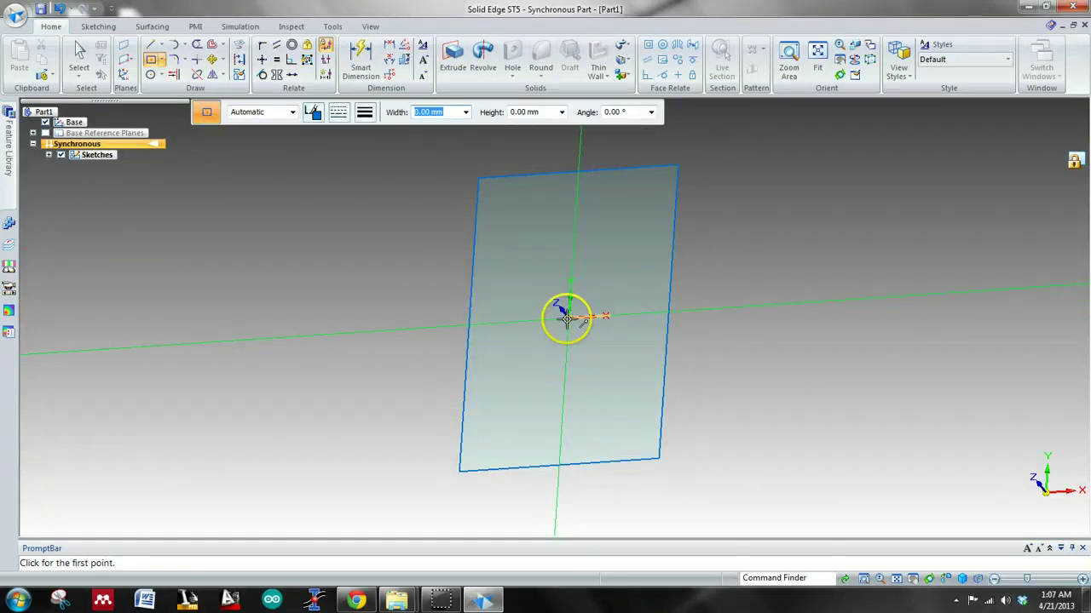
click(567, 317)
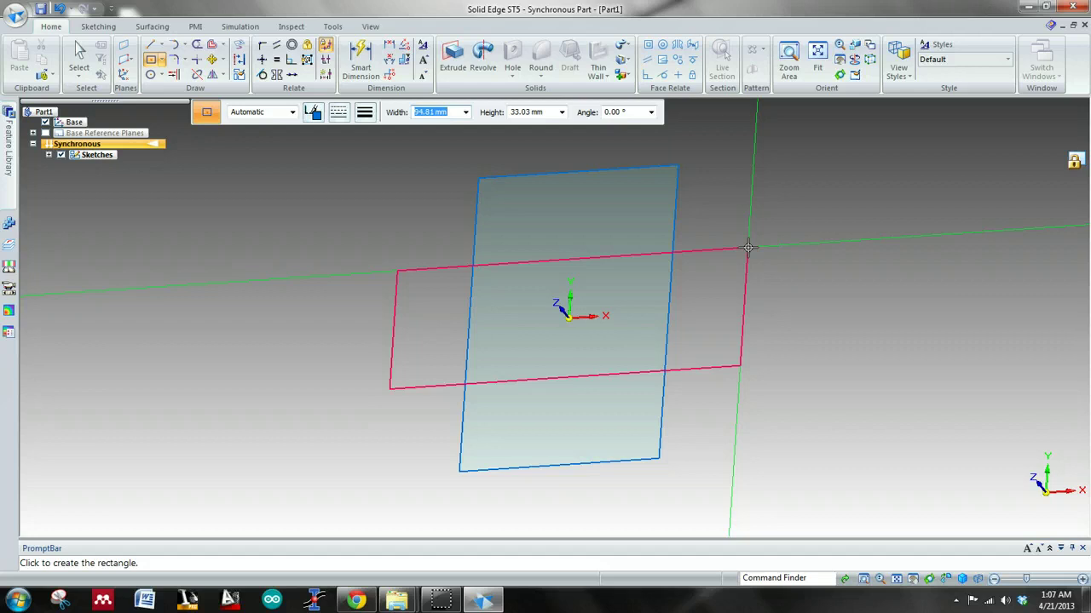
key(Tab)
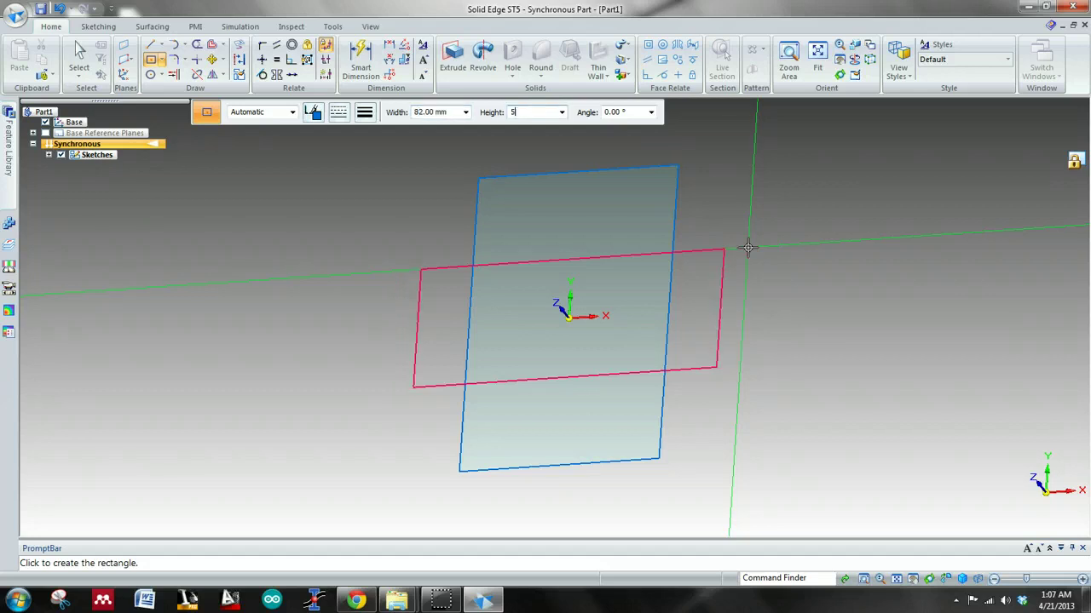
text(54)
key(Tab)
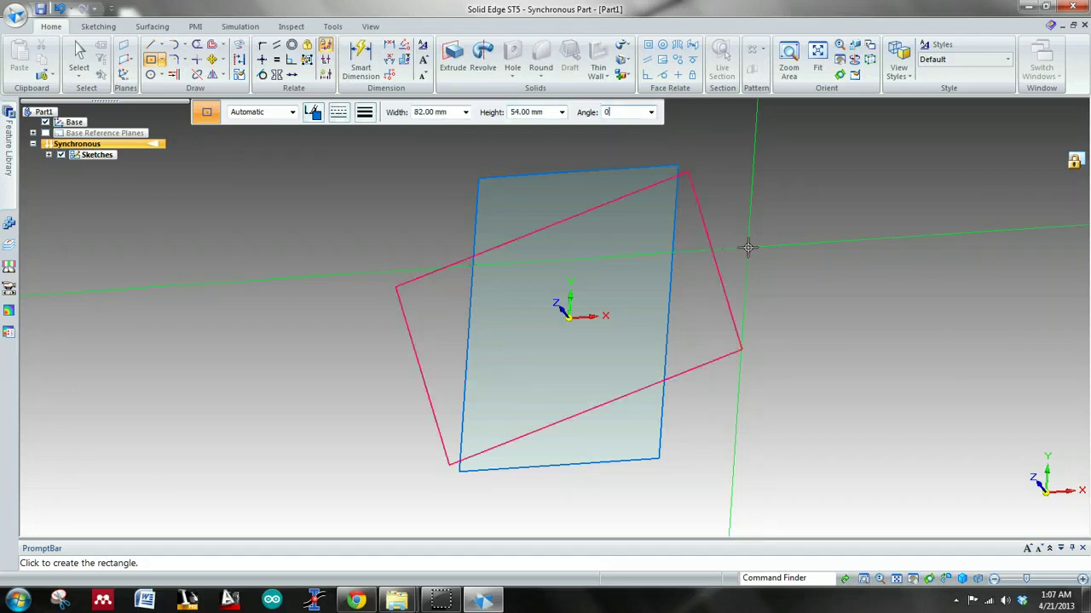
text(0)
key(Return)
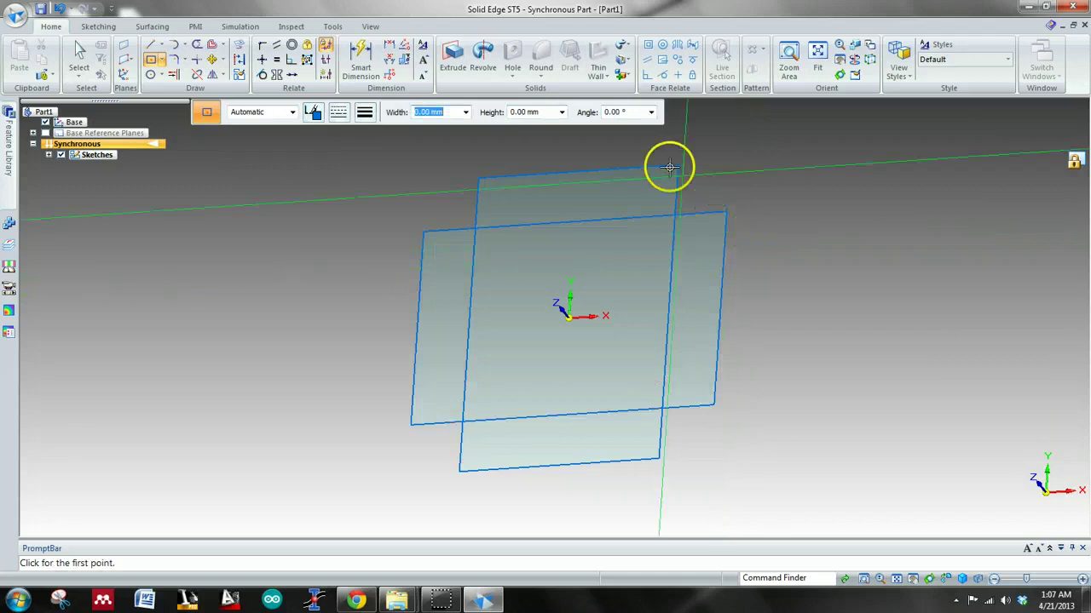
- Trim away all segments of the 54 × 82 mm rectangle, leaving only the 82 × 54 mm one
key(Escape)
click(197, 44)
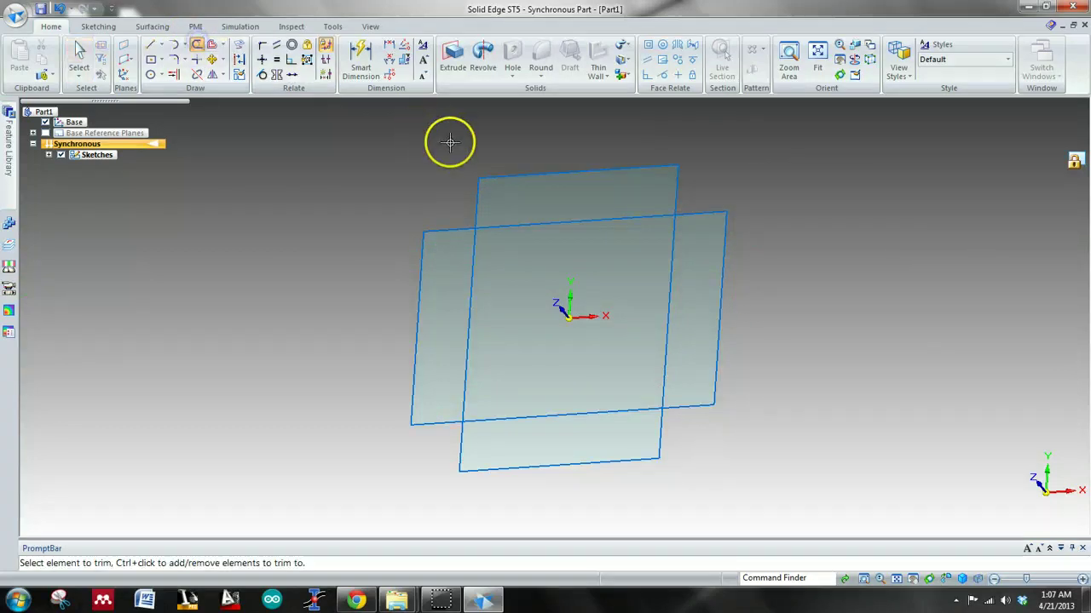
click(502, 177)
click(476, 207)
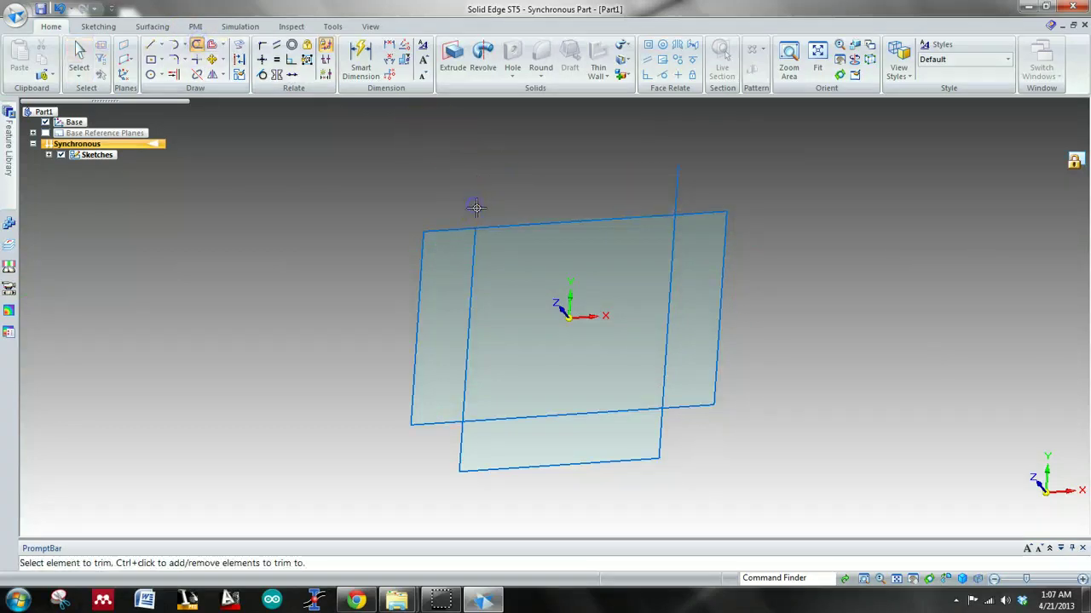
click(475, 264)
click(462, 450)
click(490, 468)
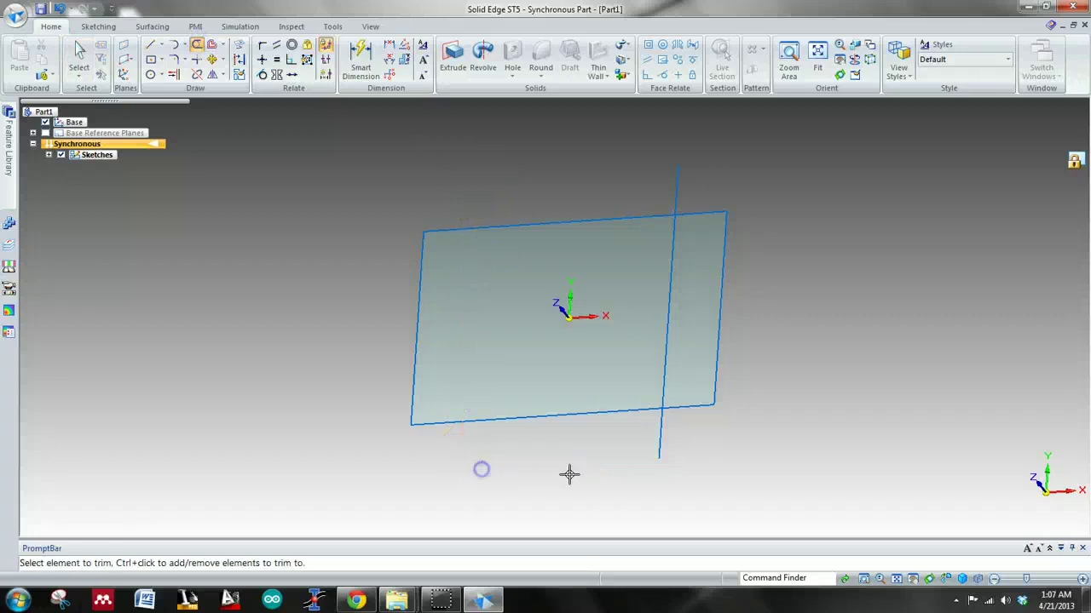
click(657, 444)
click(664, 367)
click(662, 193)
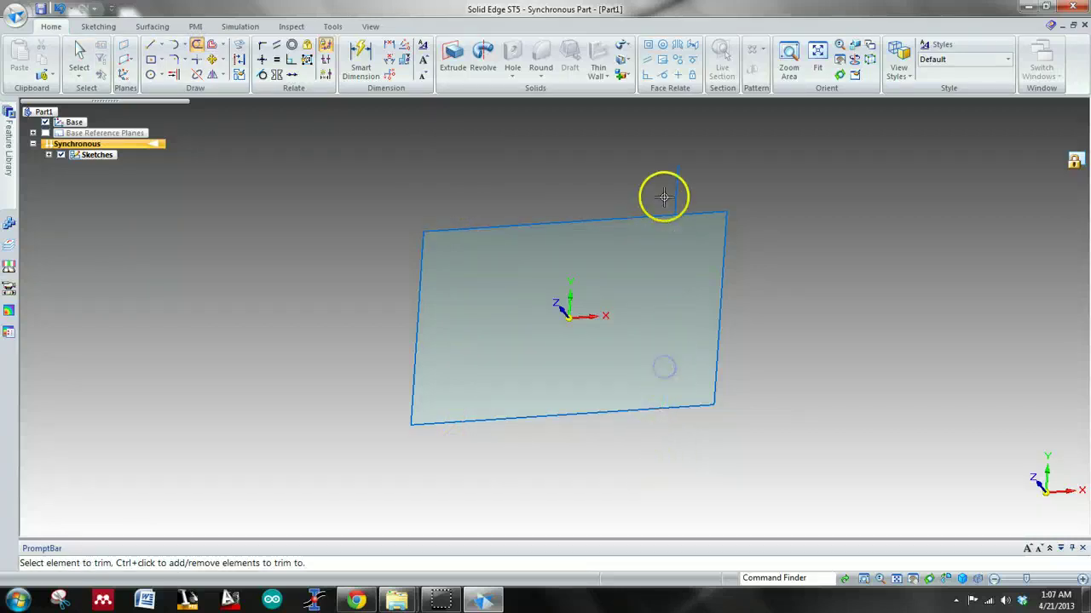
click(684, 287)
- Extrude the 82 × 54 mm rectangular region upward by 10 mm
key(ctrl+i)
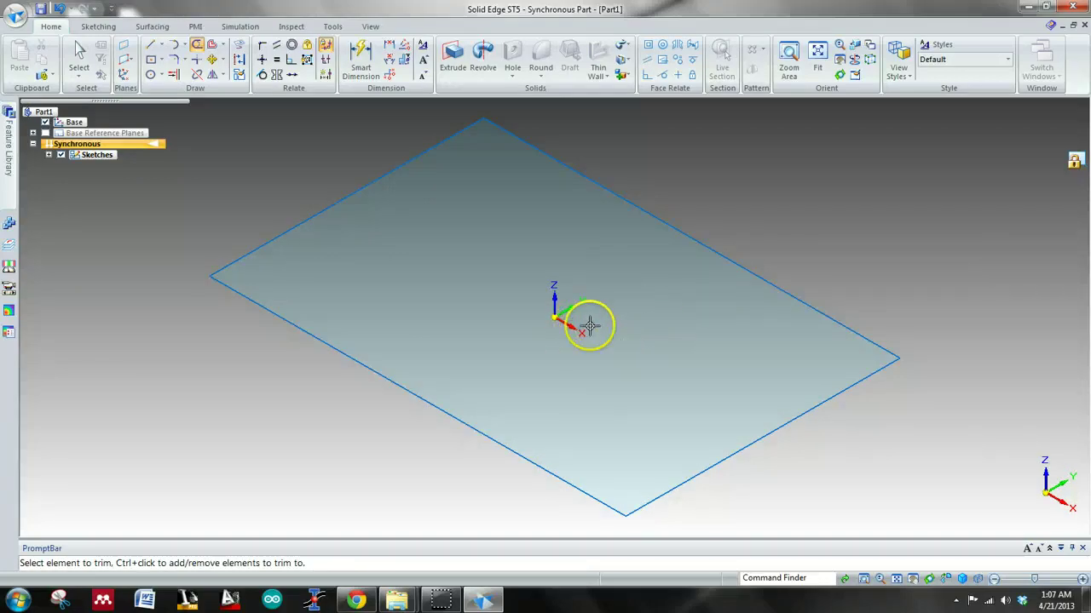
scroll(567, 300, down, 3)
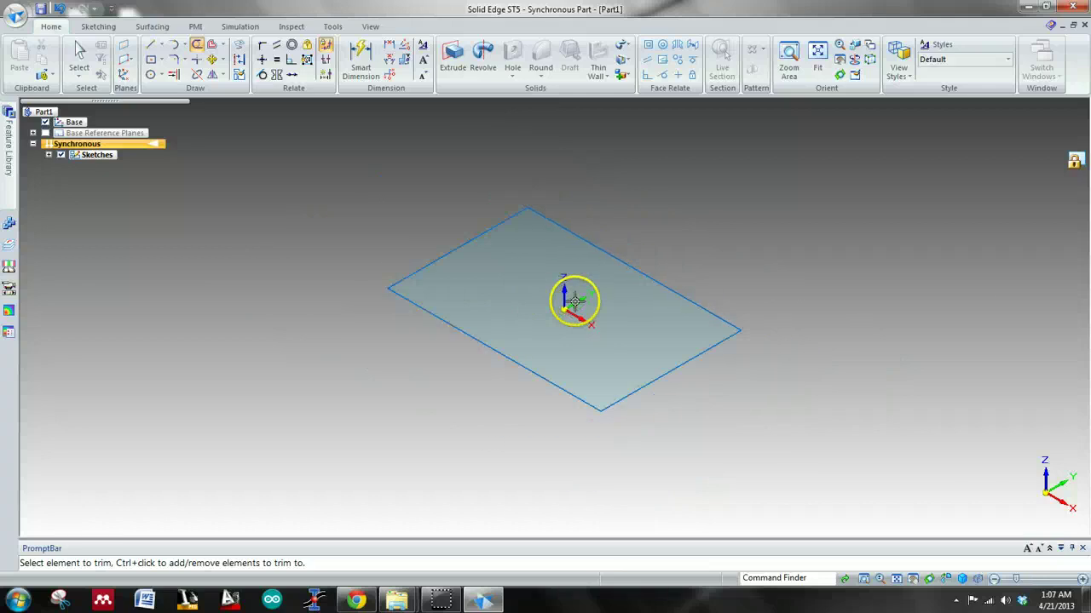
shift+middle_drag(662, 224, 579, 252)
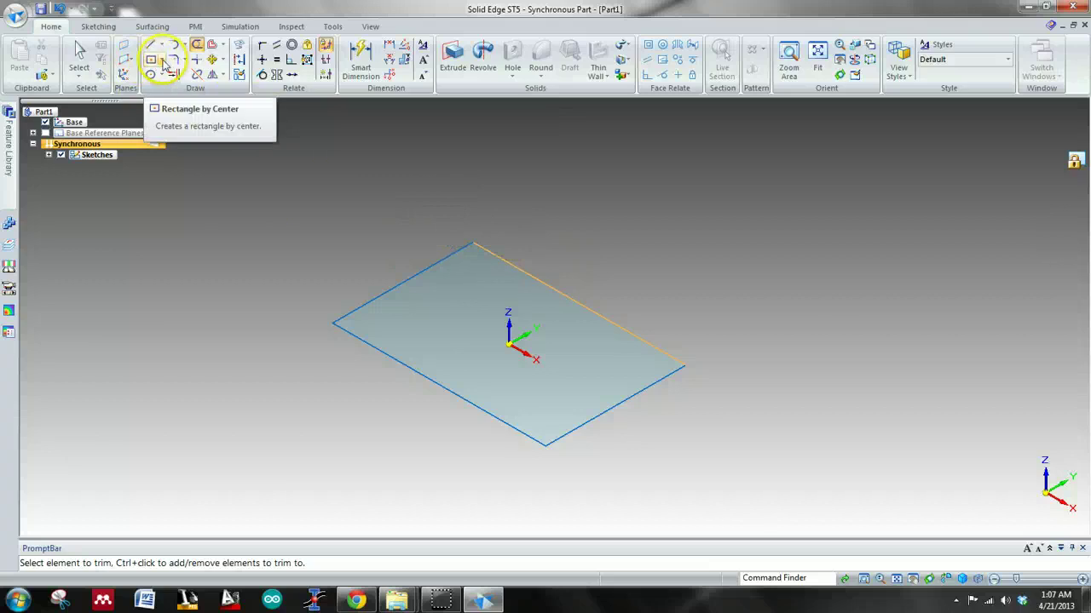
click(452, 61)
click(464, 286)
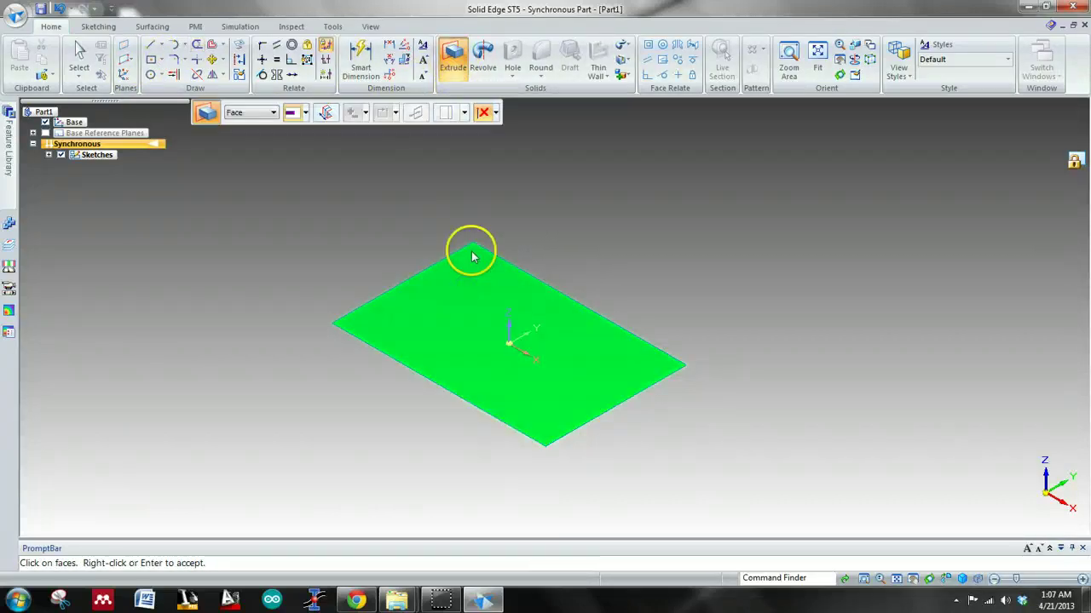
right_click(473, 255)
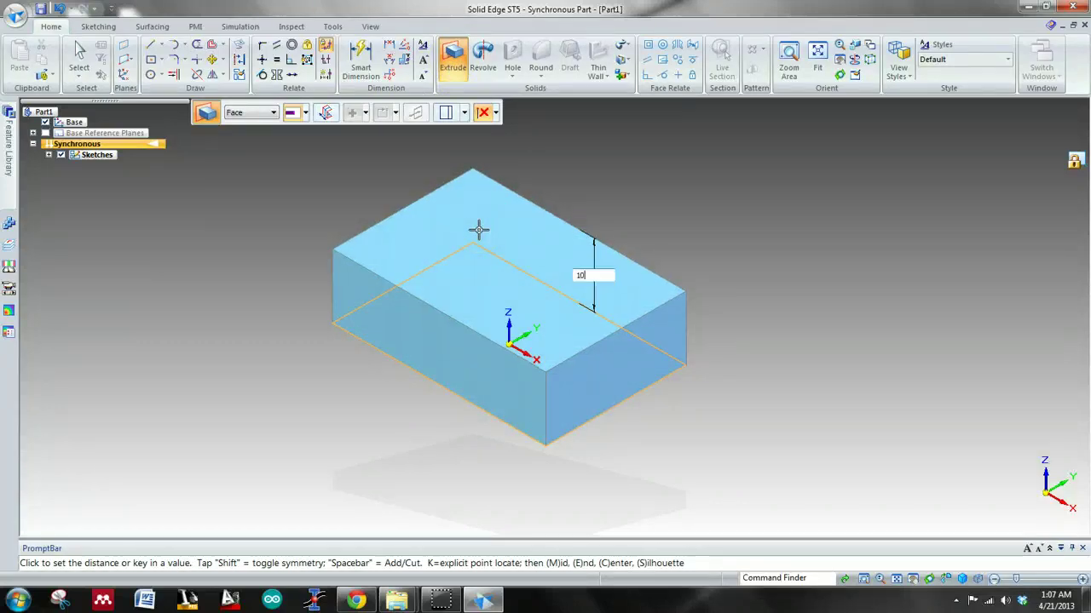
text(10)
key(Return)
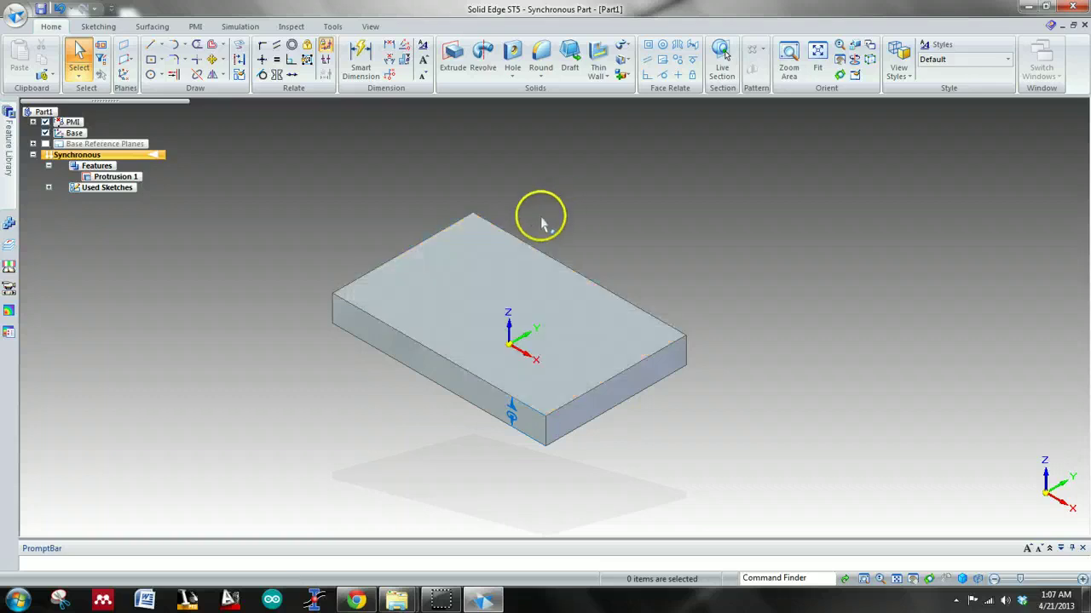
click(151, 59)
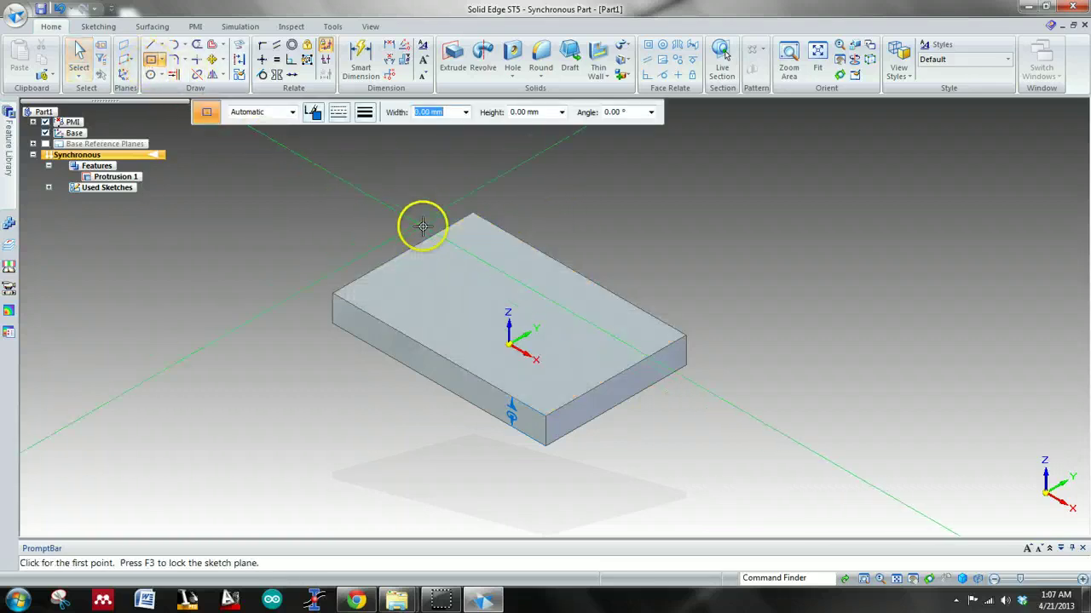
key(Escape)
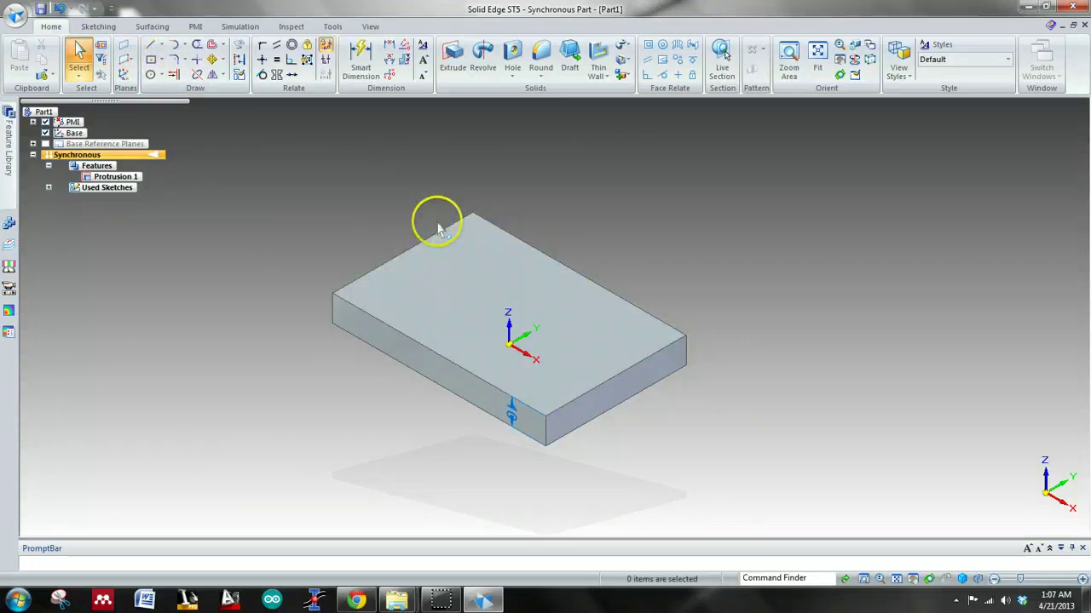
scroll(438, 228, up, 3)
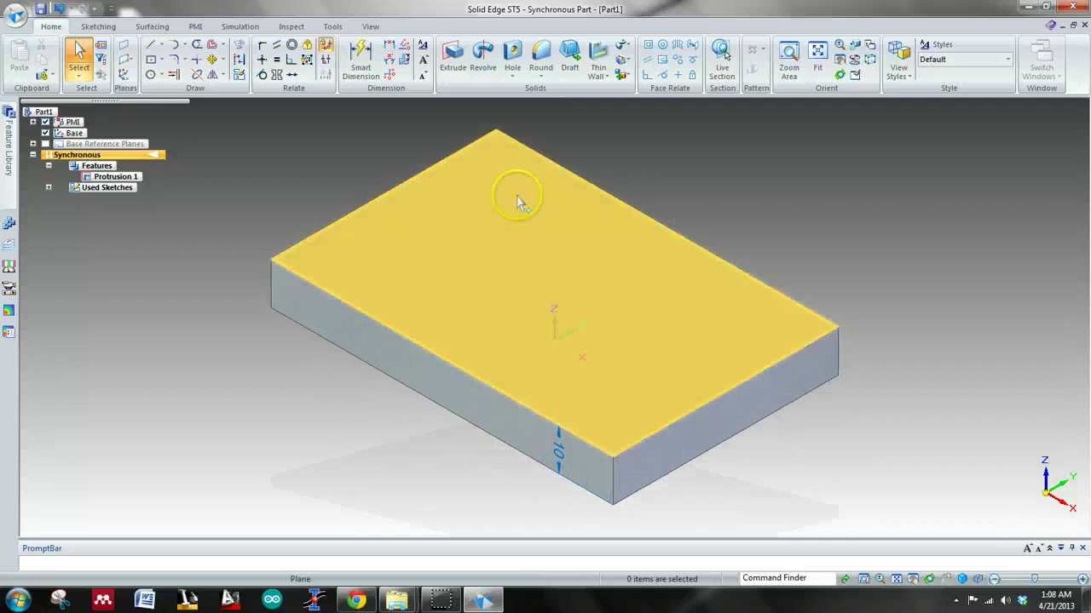
mouse_move(678, 187)
middle_down()
mouse_move(702, 180)
mouse_move(708, 236)
middle_up()
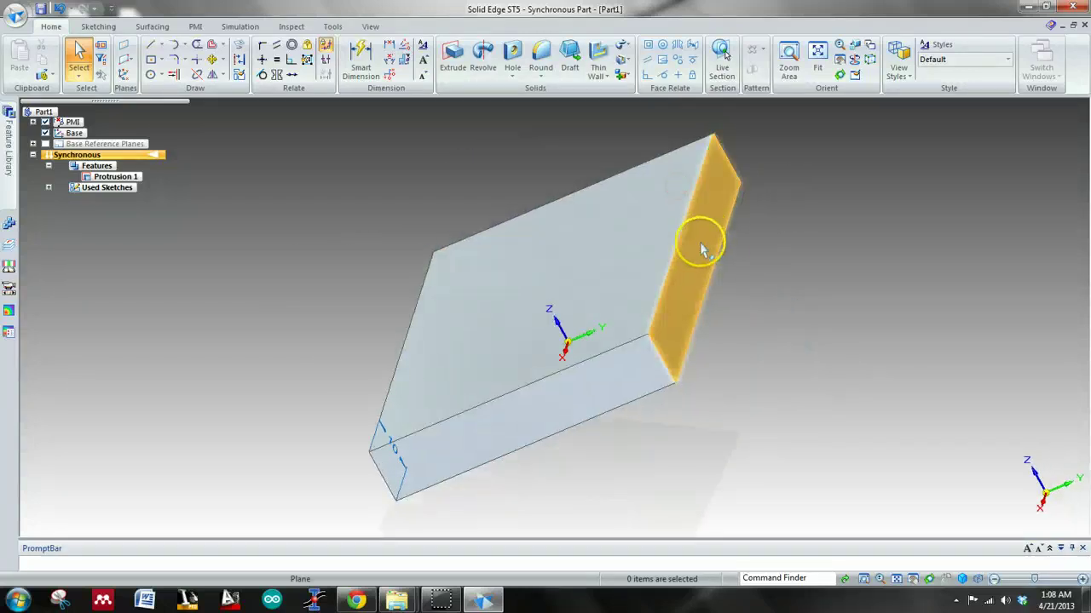
key(ctrl+i)
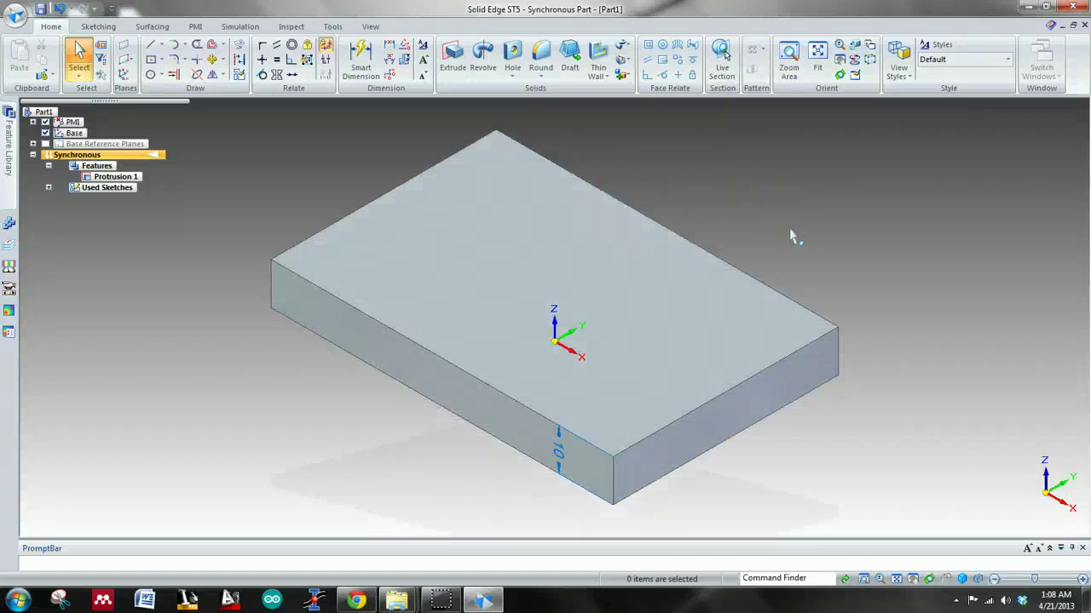
key(ctrl+l)
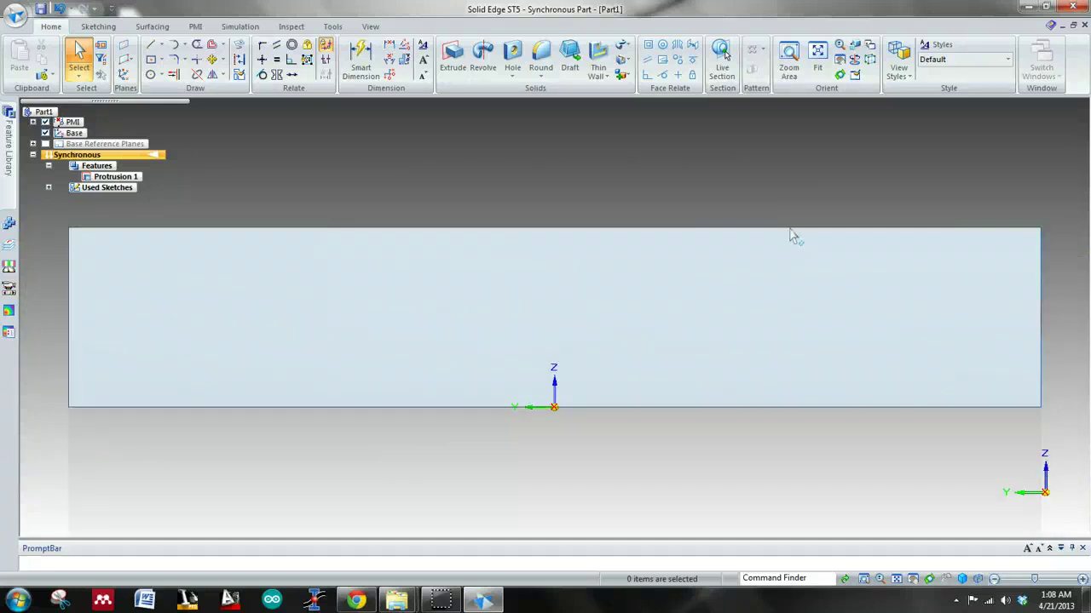
key(ctrl+i)
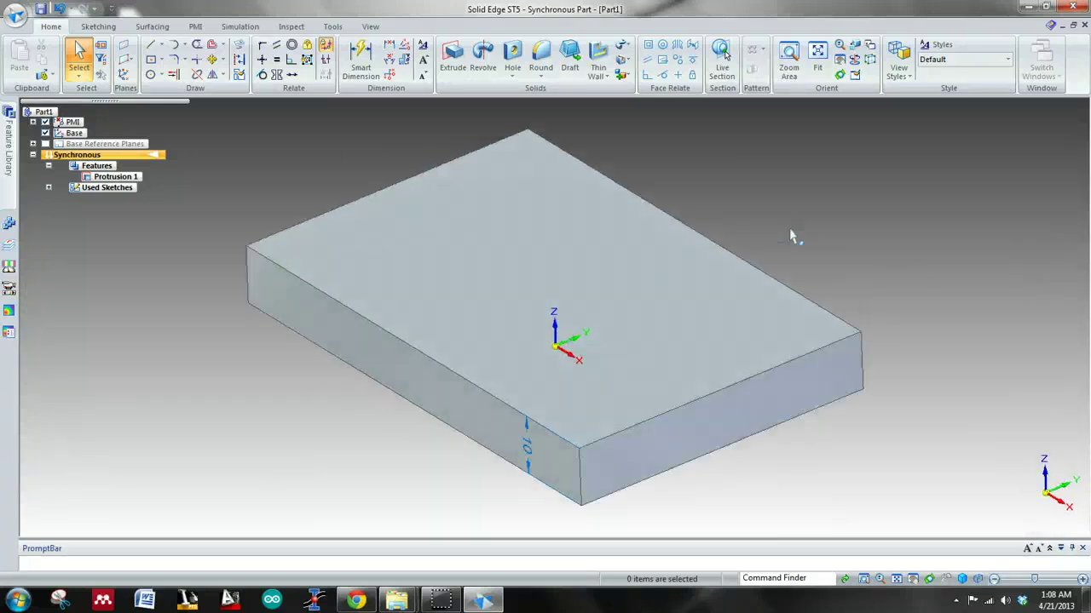
- Examine the extruded plate from its isometric, back and other standard view orientations
key(ctrl+r)
key(ctrl+i)
key(ctrl+k)
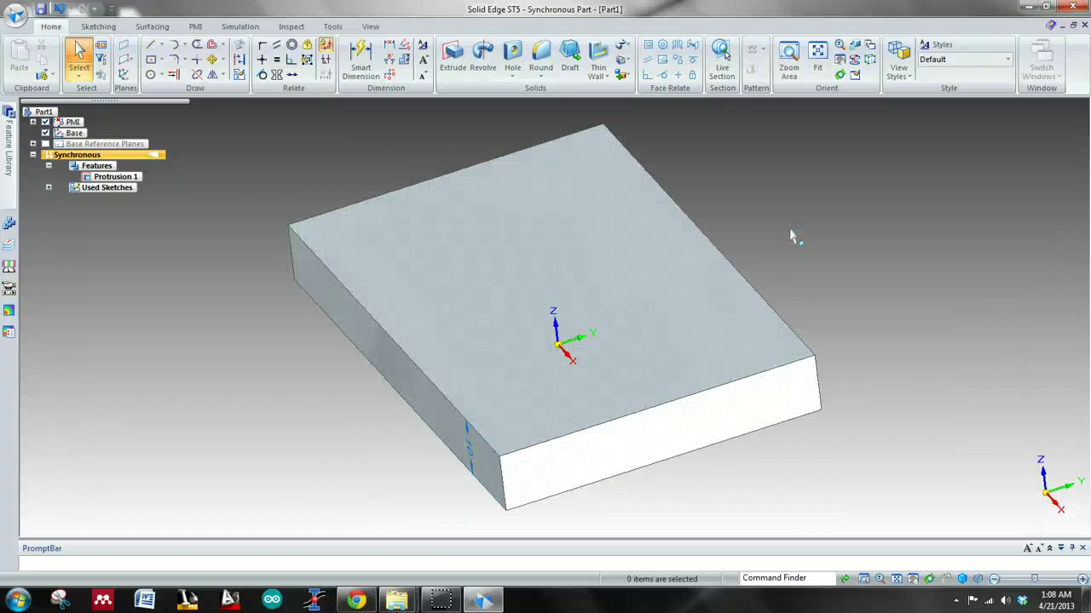
key(ctrl+i)
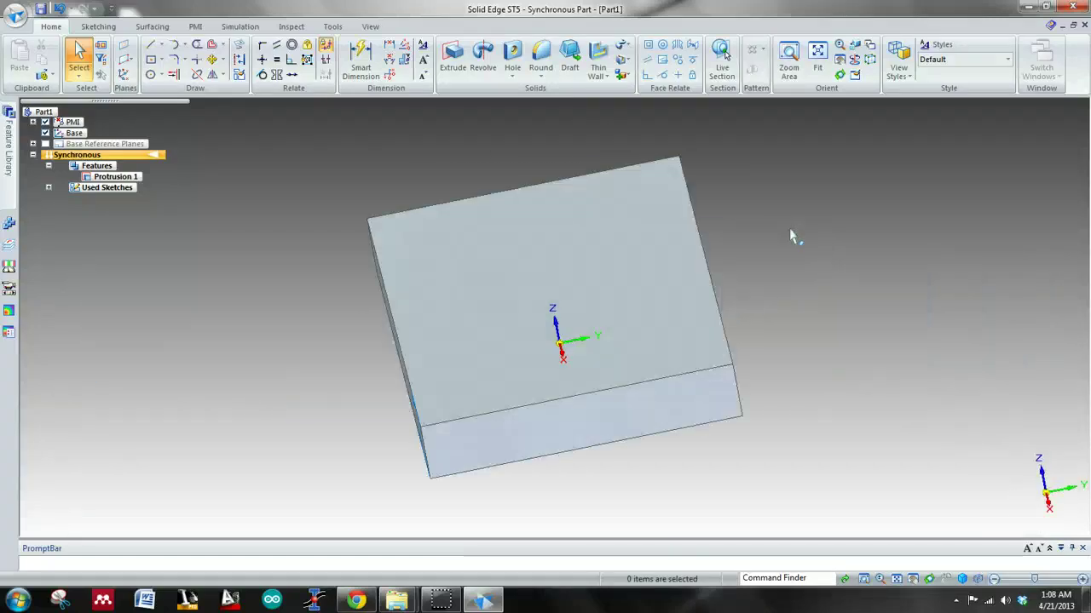
key(ctrl+k)
key(ctrl+i)
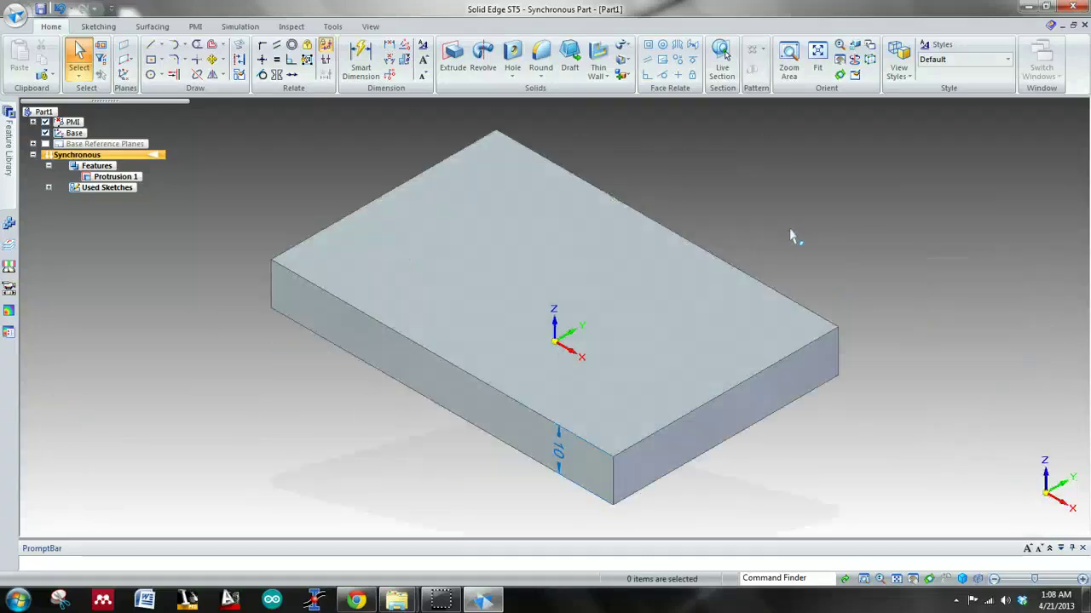
key(ctrl+k)
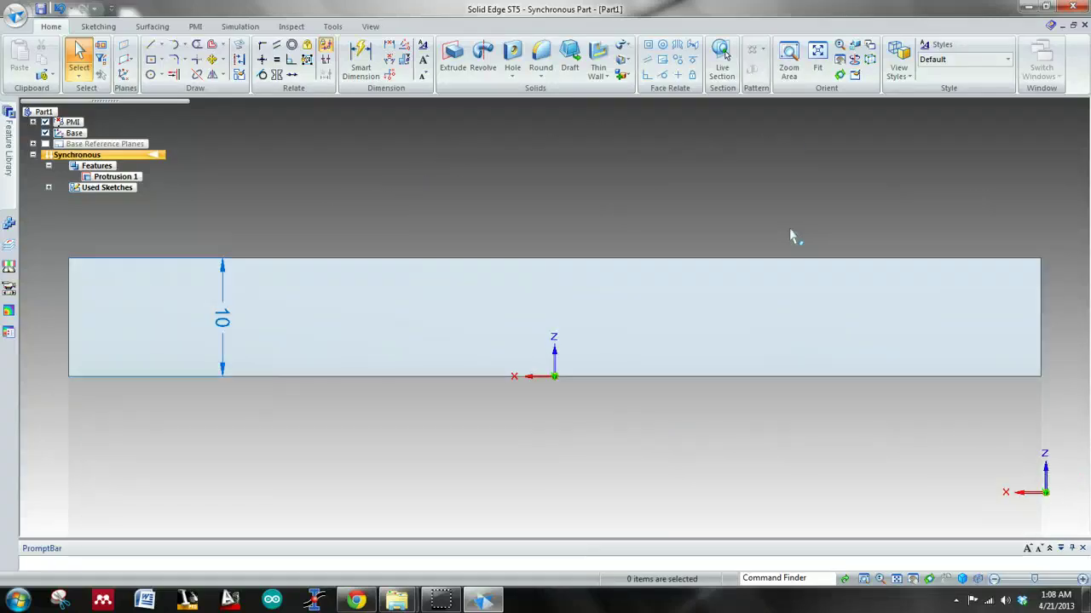
key(ctrl+i)
key(ctrl+f)
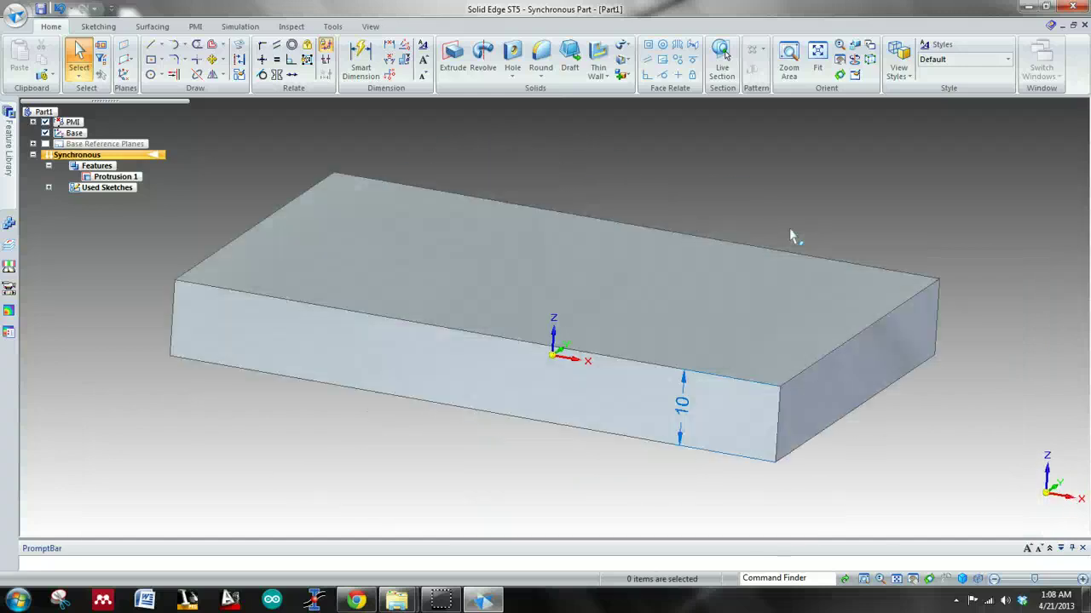
- Start the Line command and lock the sketch plane to the plate's 82 mm long back face
key(ctrl+k)
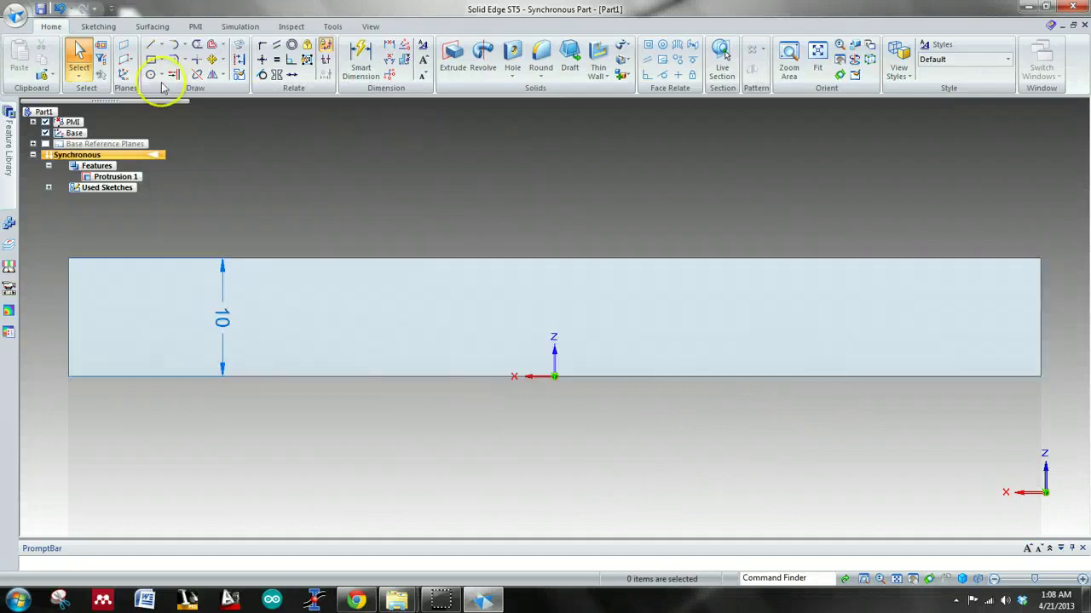
click(149, 44)
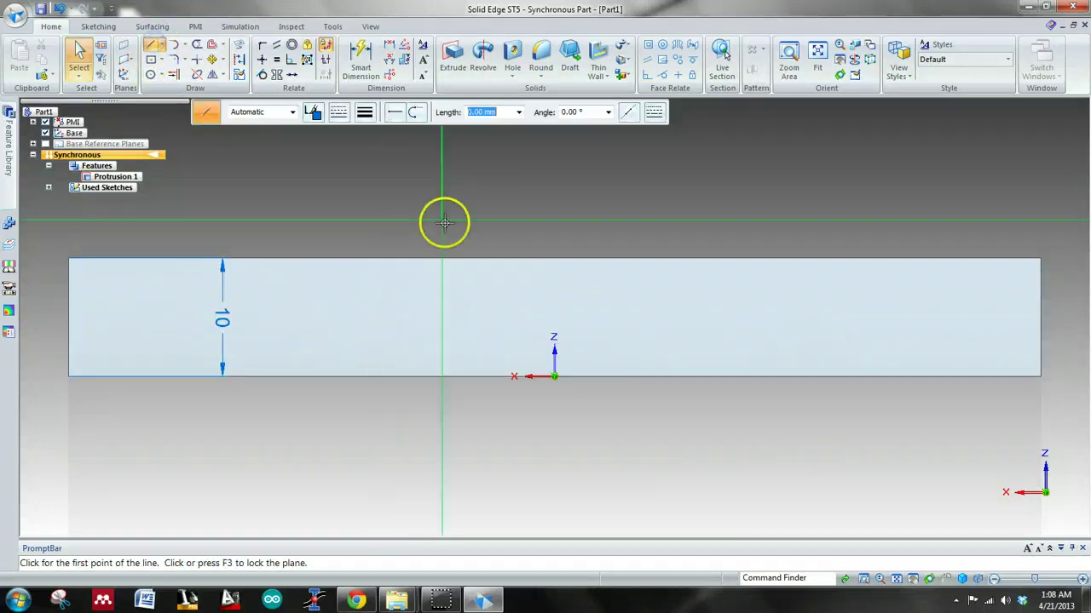
scroll(444, 223, down, 1)
middle_drag(491, 206, 513, 225)
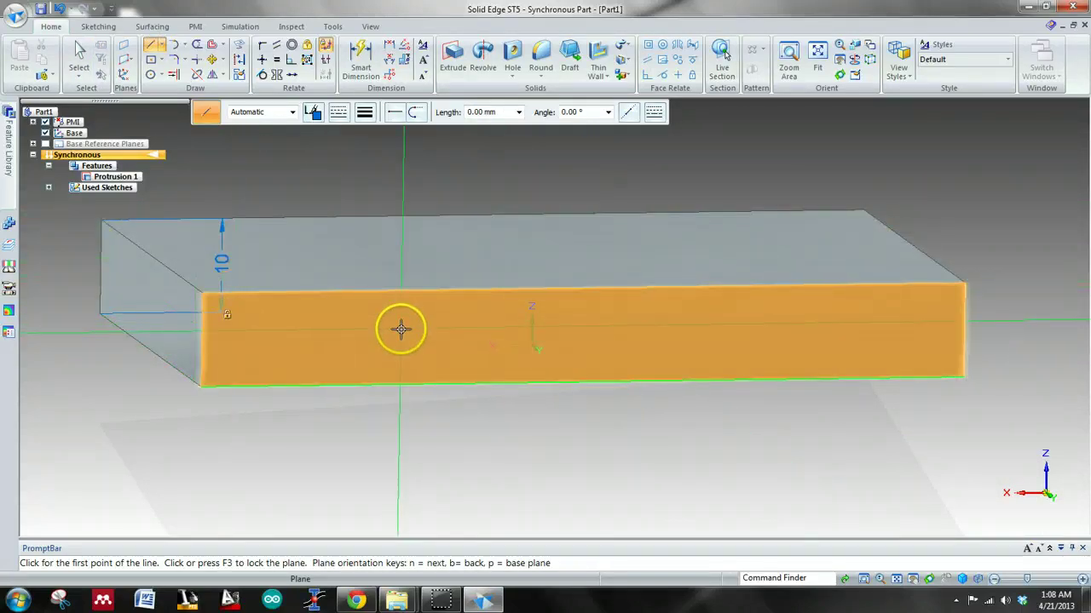
key(F3)
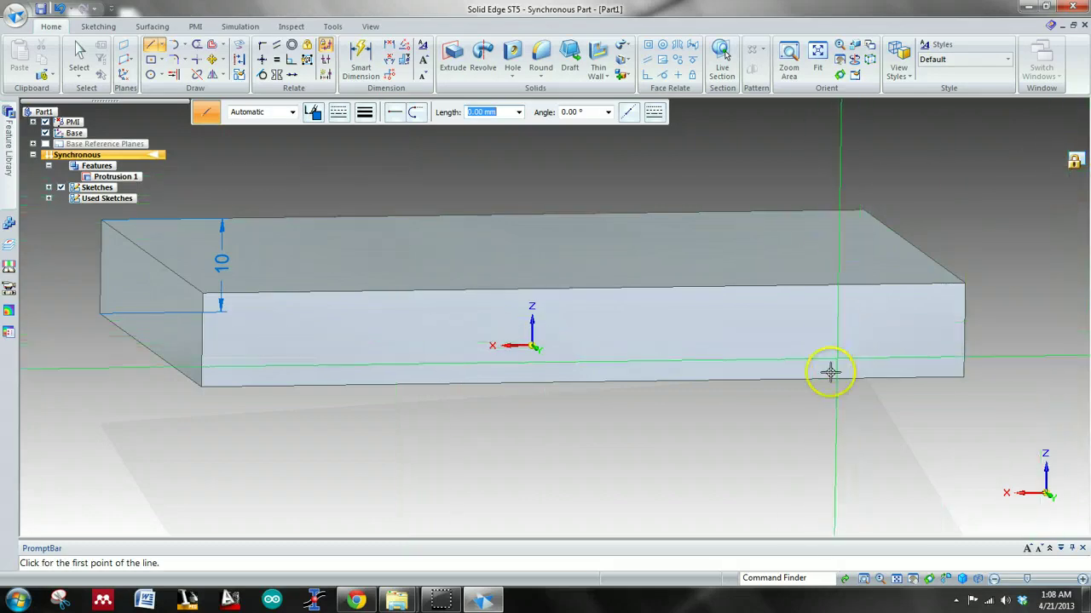
- Try sketching a freehand chain of four lines on the locked back-face plane
mouse_move(645, 309)
middle_down()
mouse_move(835, 322)
mouse_move(761, 355)
middle_up()
click(458, 324)
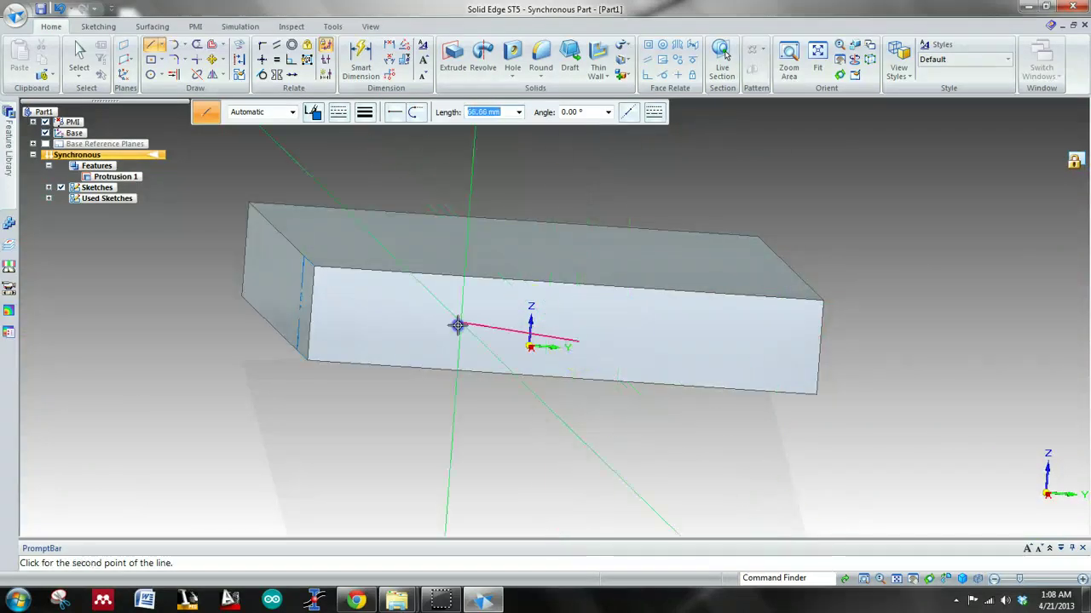
click(474, 241)
click(545, 225)
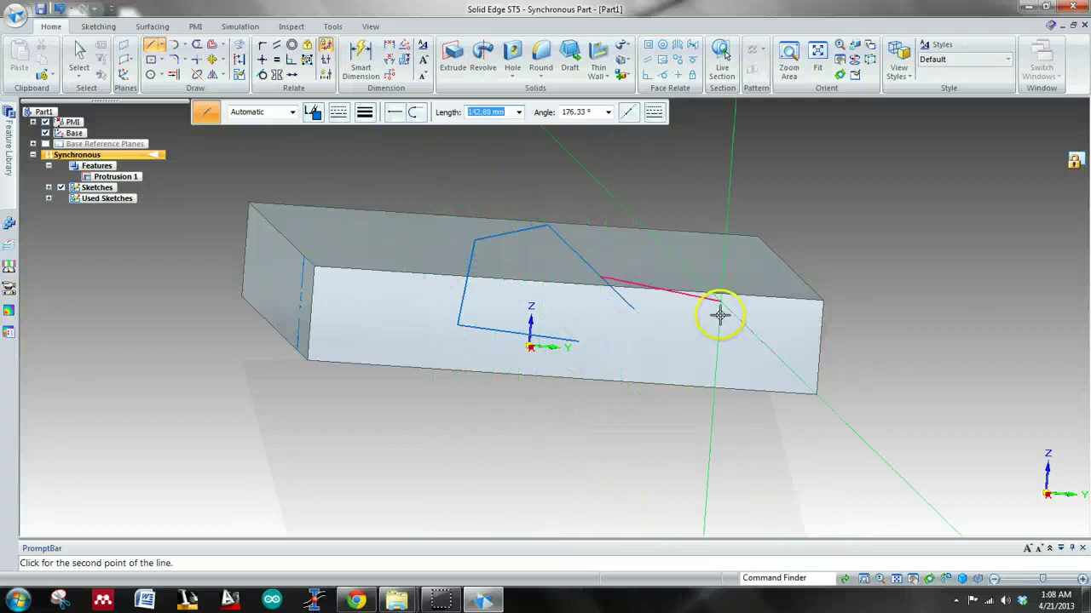
key(ctrl+i)
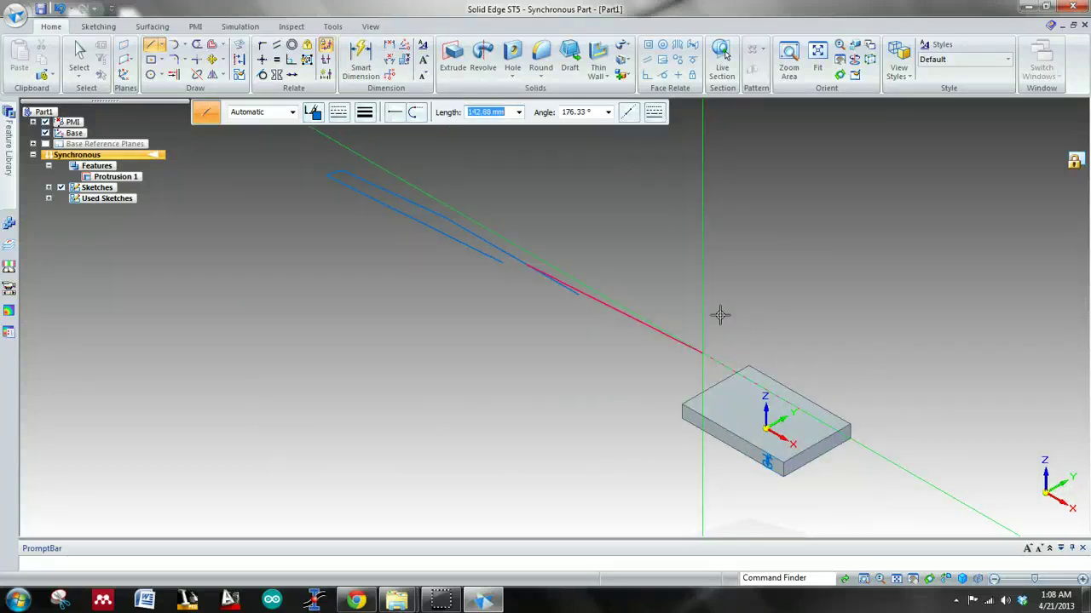
key(ctrl+h)
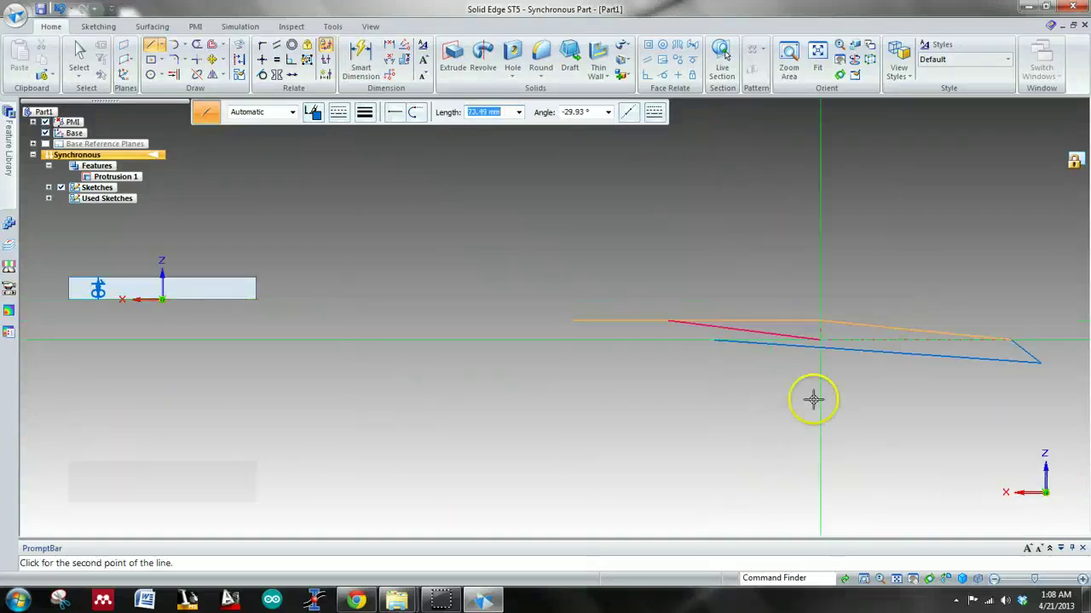
key(Escape)
middle_drag(927, 349, 1017, 358)
middle_drag(674, 349, 643, 332)
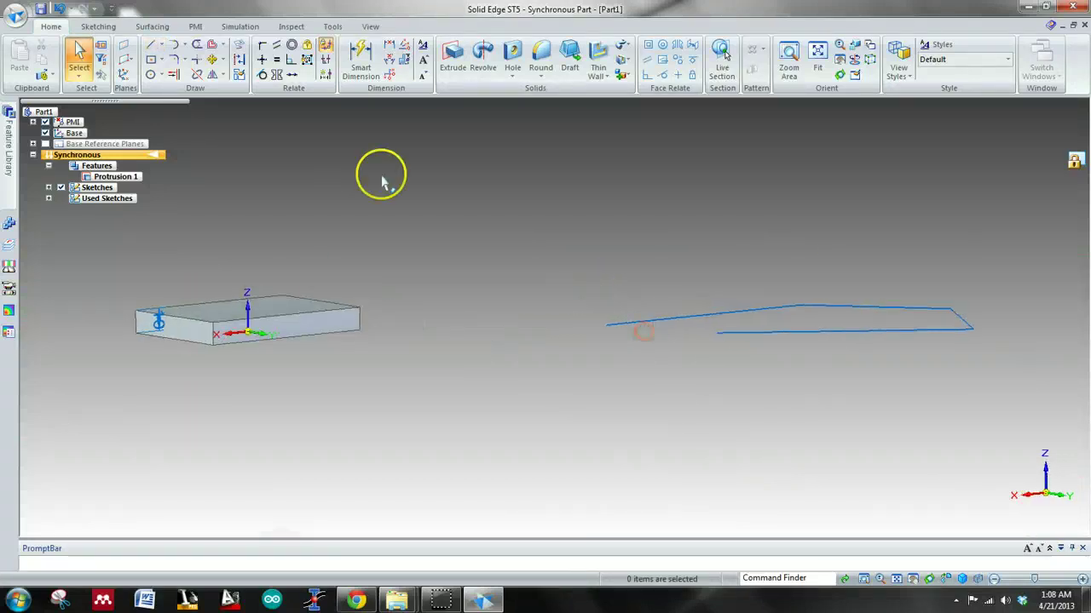
- Trim away all of the freehand line segments beside the plate
click(197, 44)
mouse_move(845, 272)
mouse_down()
mouse_move(844, 302)
mouse_move(795, 298)
mouse_up()
drag(741, 335, 631, 339)
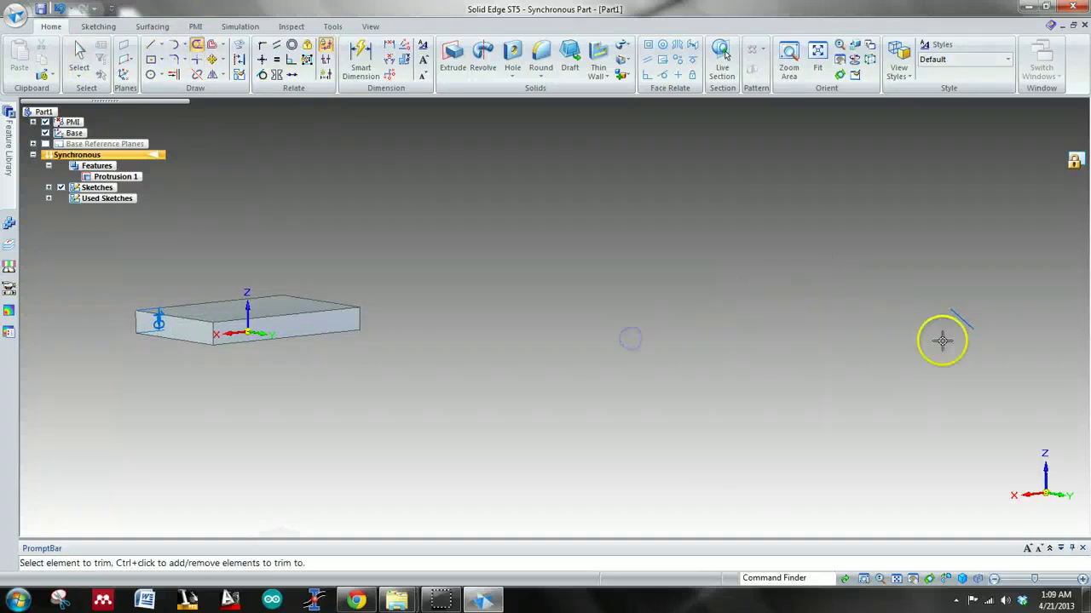
drag(912, 343, 952, 322)
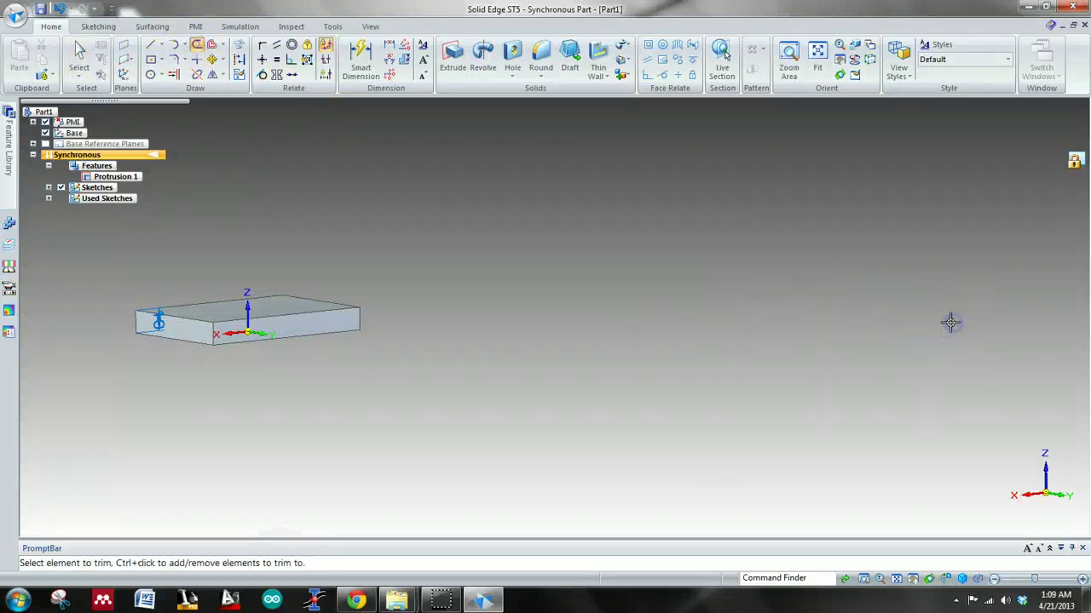
- Draw a 16 mm line at 90° upward from the lower left corner of the plate's back face
key(ctrl+h)
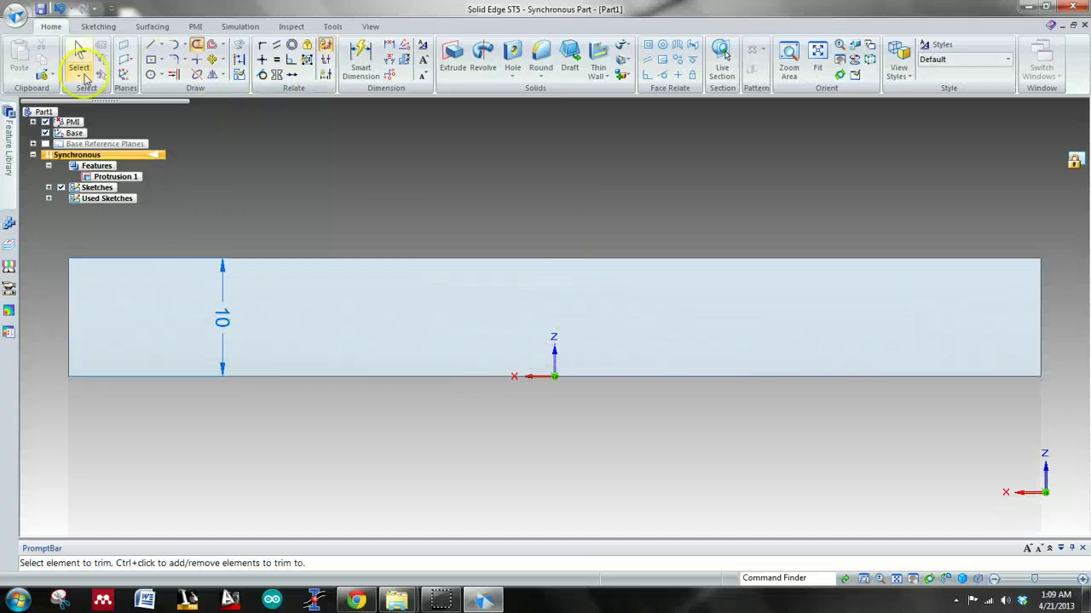
click(151, 47)
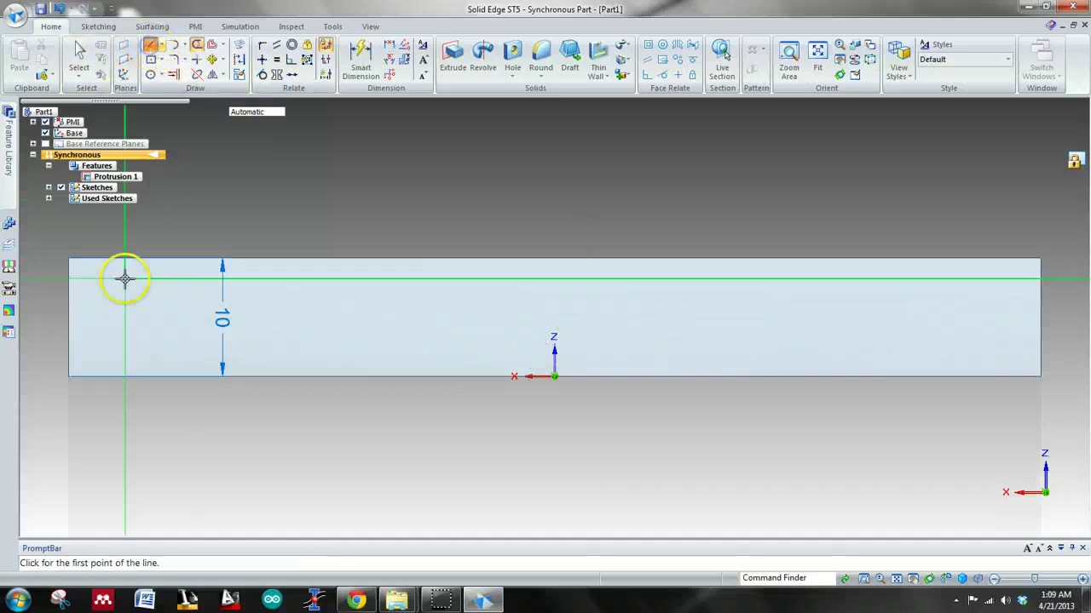
click(66, 372)
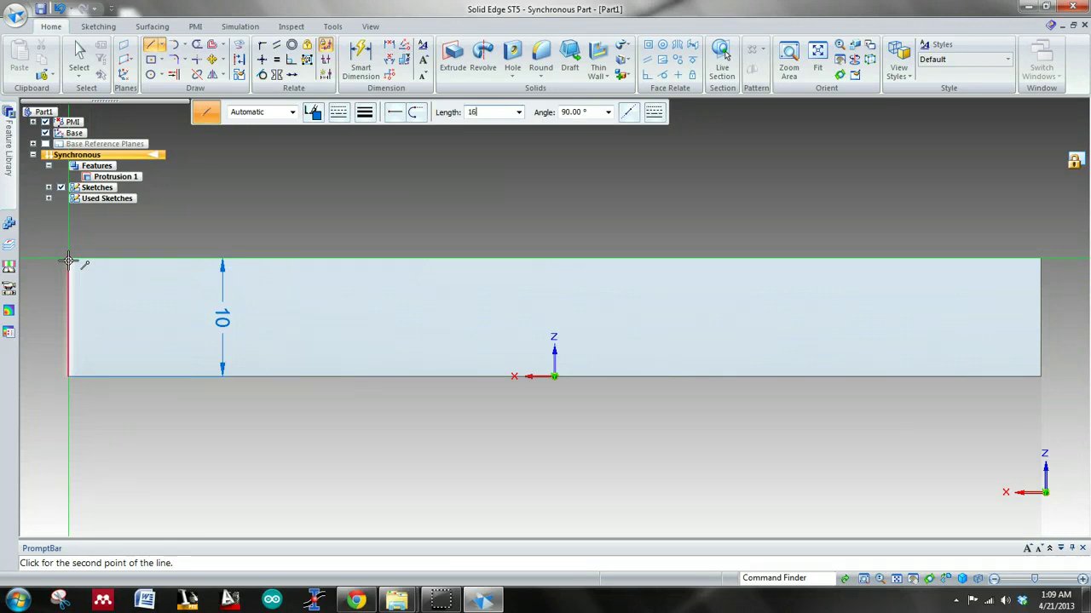
key(Tab)
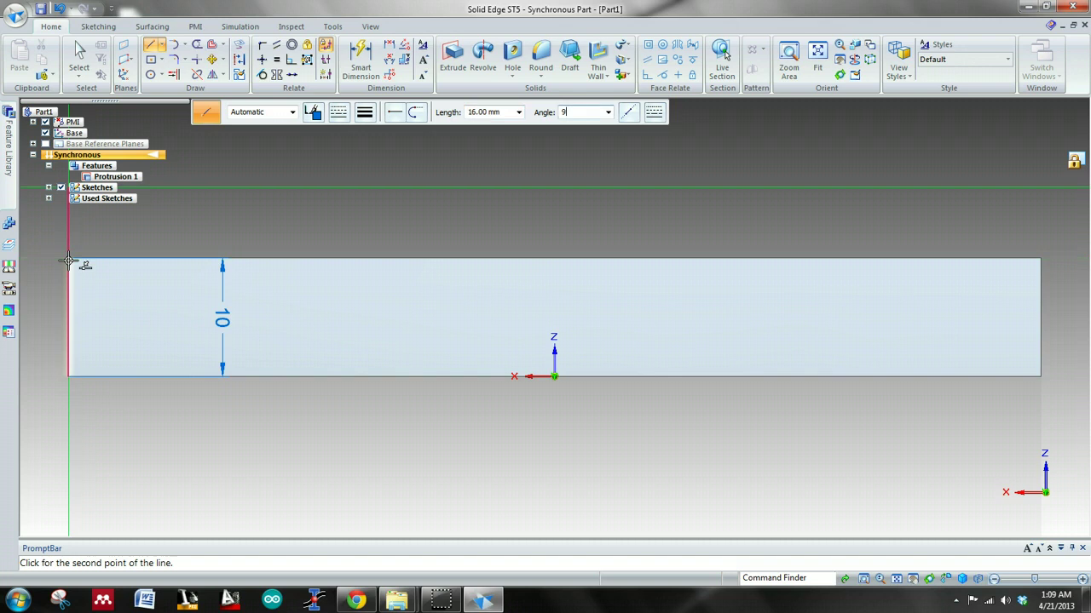
text(90)
key(Return)
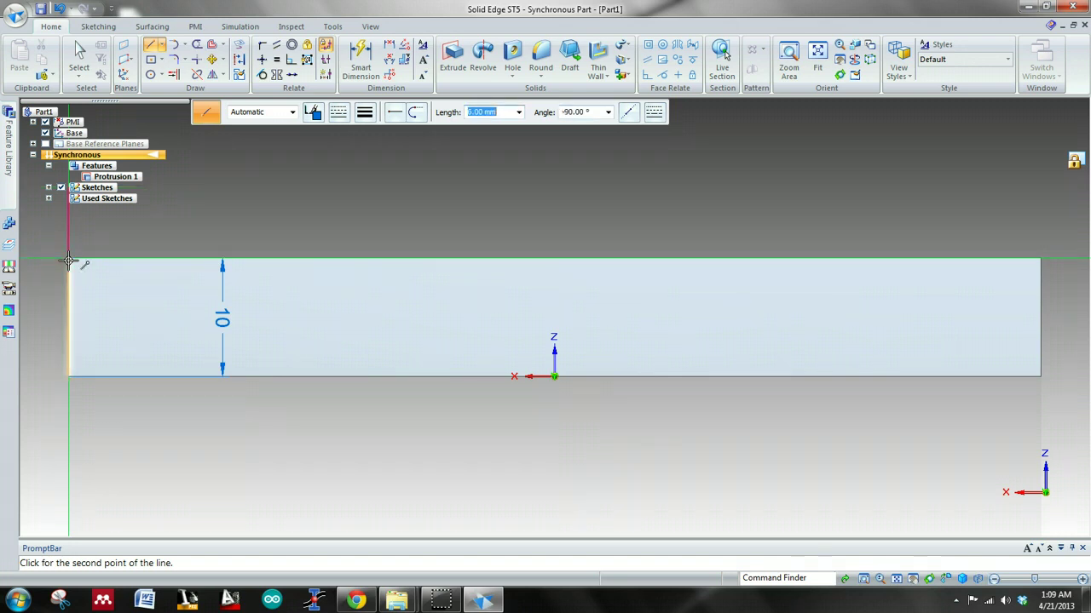
- Continue the profile from the upper end of the vertical line with an 82 mm line at 0°
ctrl+scroll(68, 261, up, 1)
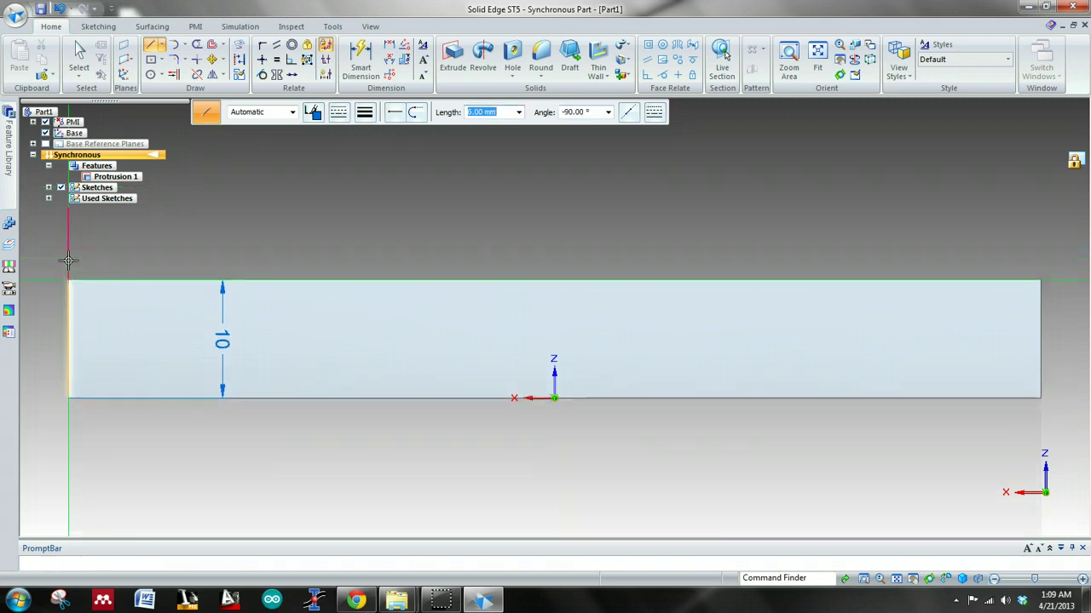
mouse_move(356, 207)
shift+middle_down()
mouse_move(318, 252)
mouse_move(299, 256)
shift+middle_up()
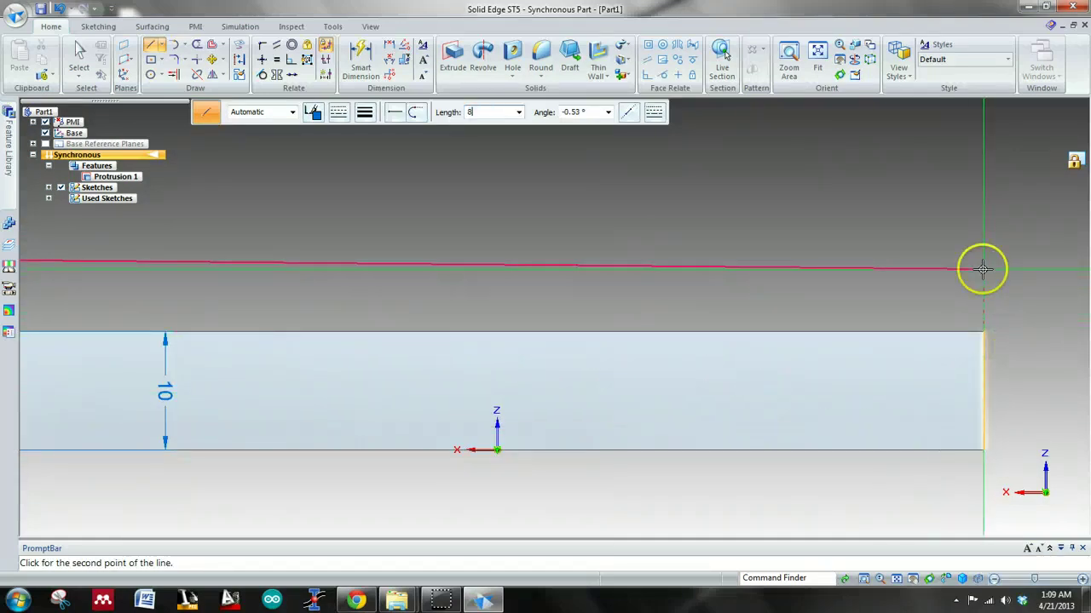
key(Tab)
text(0)
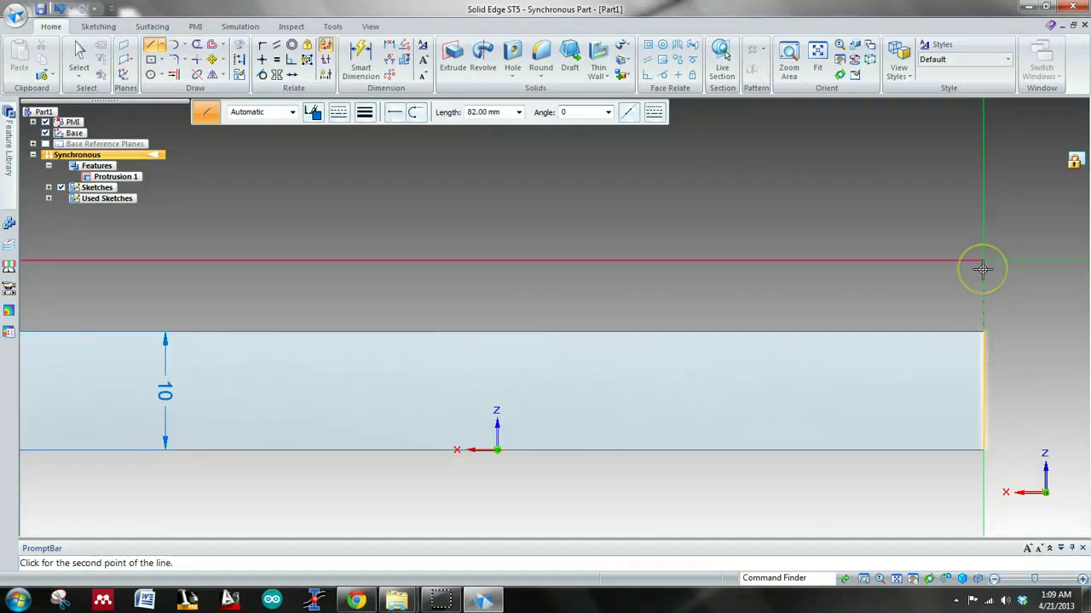
click(982, 270)
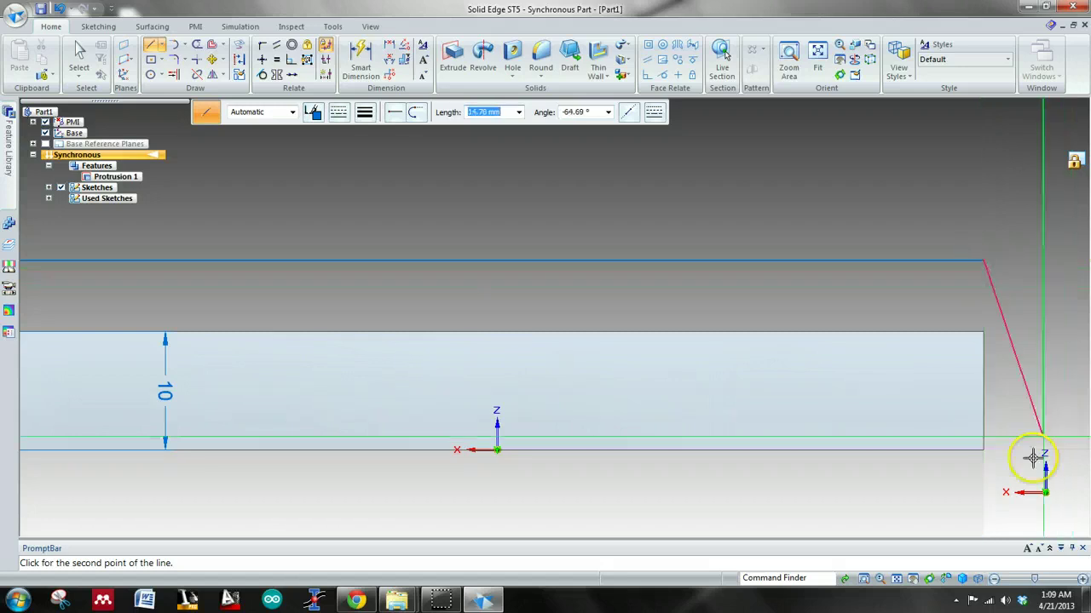
- Close the rectangular profile with lines down to the plate's lower right corner and back along its lower edge to the start
click(984, 450)
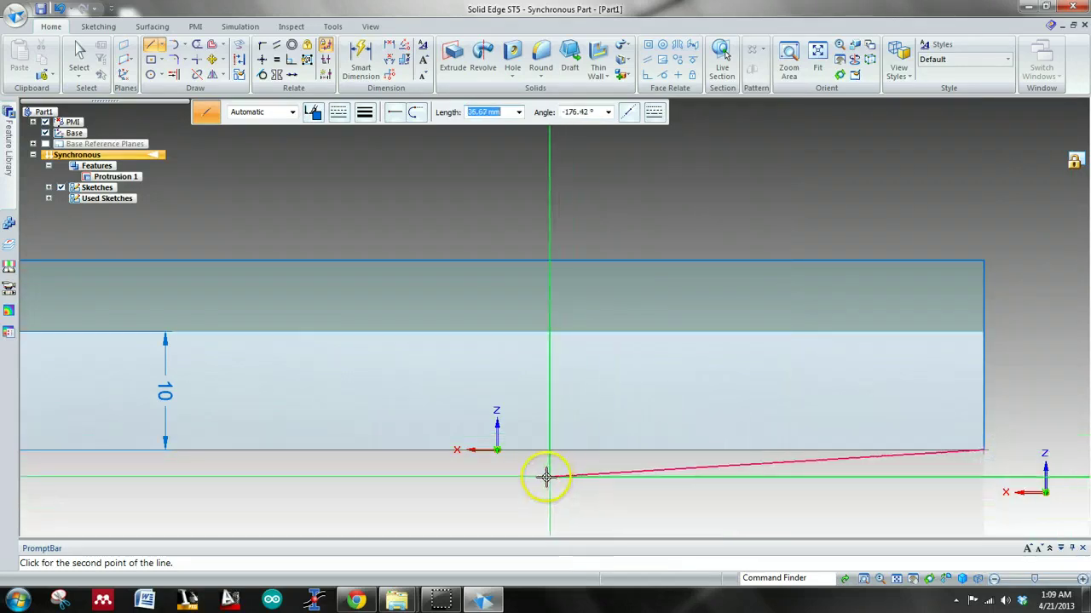
shift+middle_drag(451, 463, 730, 431)
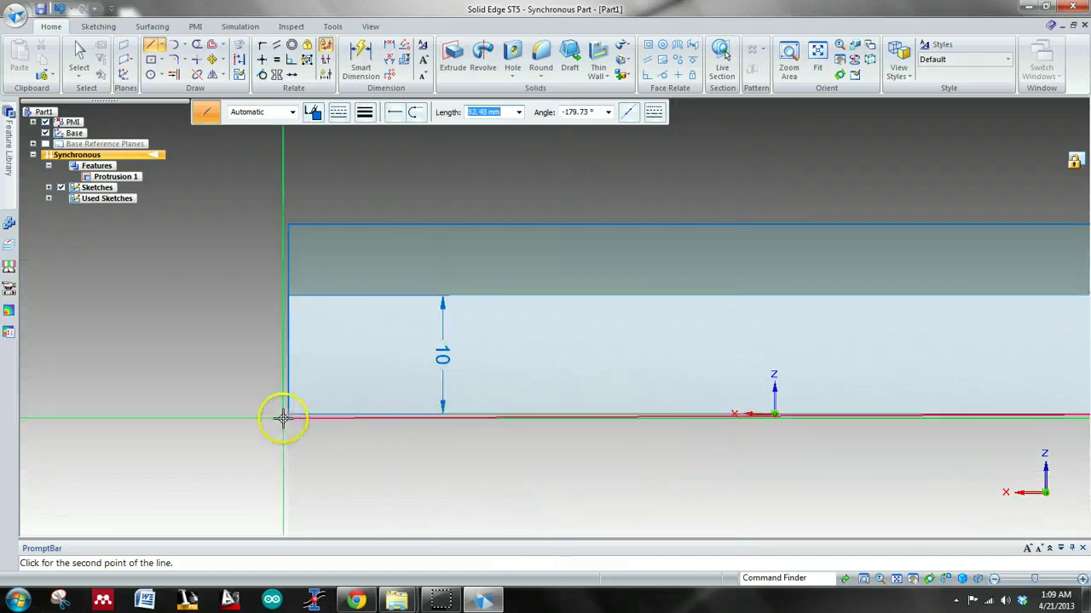
click(286, 415)
key(Escape)
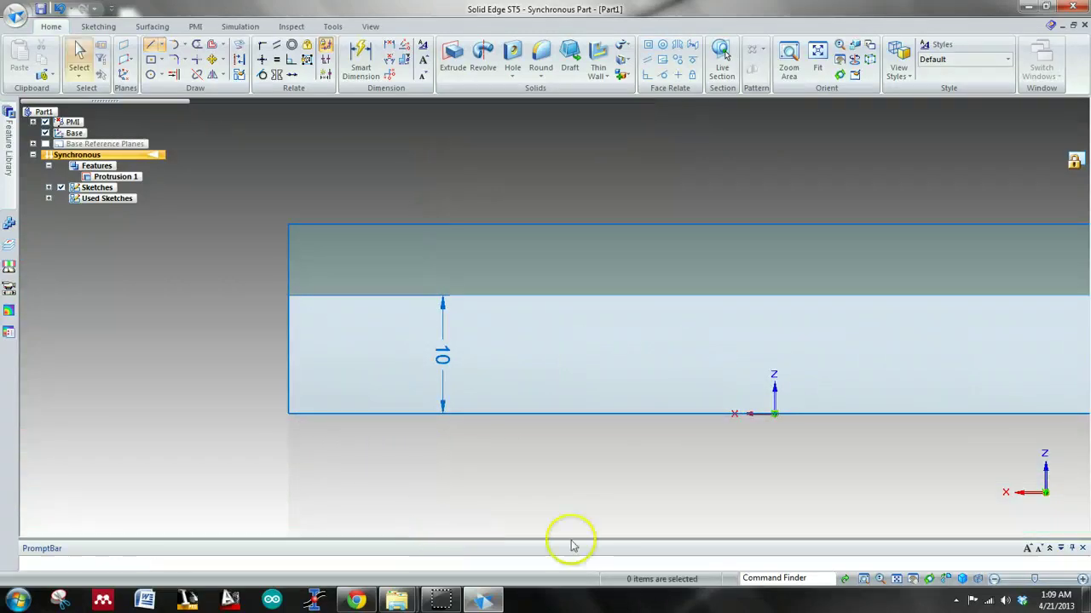
scroll(447, 443, down, 3)
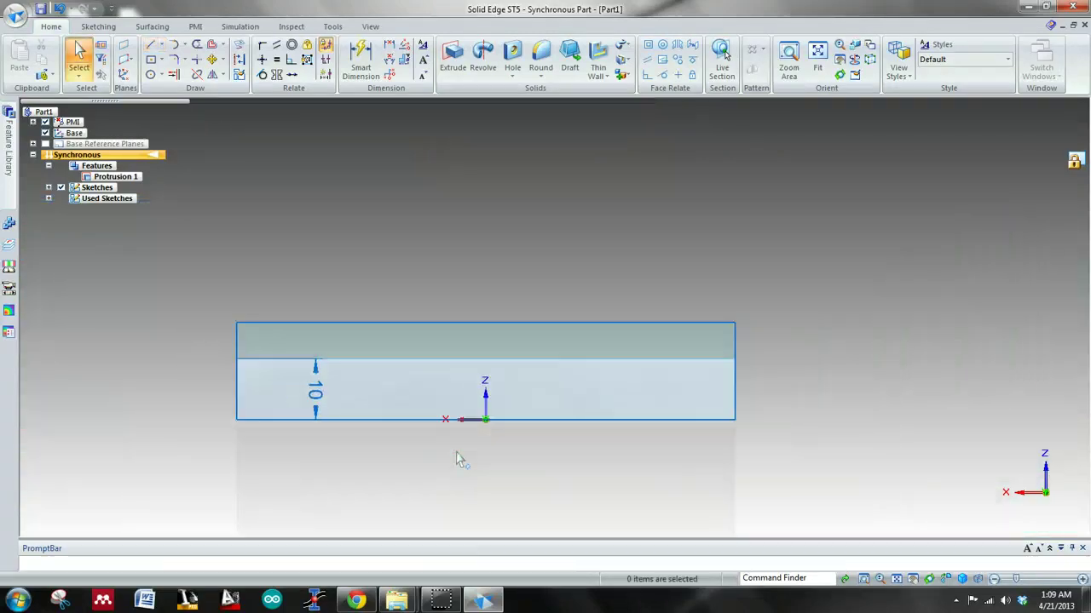
- Draw a 70 mm vertical line at 90° from the origin, at the midpoint of the profile's lower edge
click(151, 45)
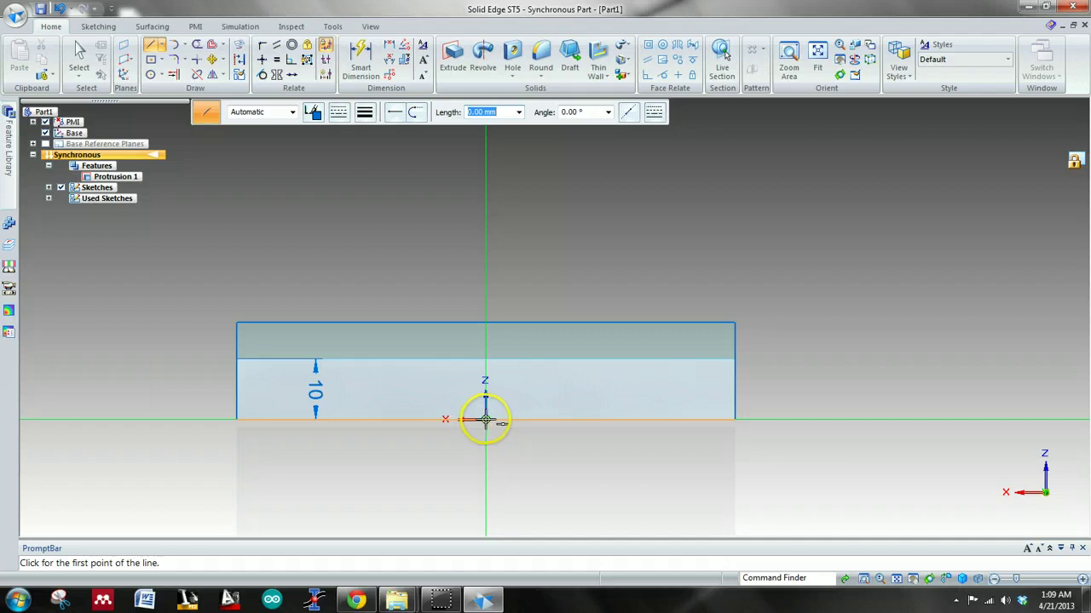
scroll(484, 420, down, 1)
scroll(485, 419, up, 2)
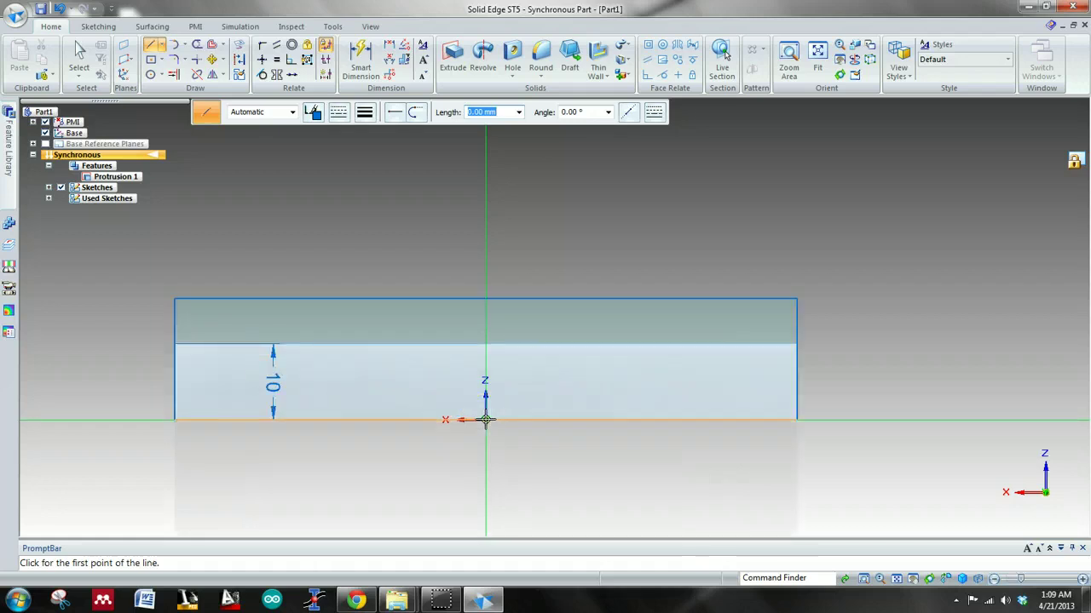
click(484, 419)
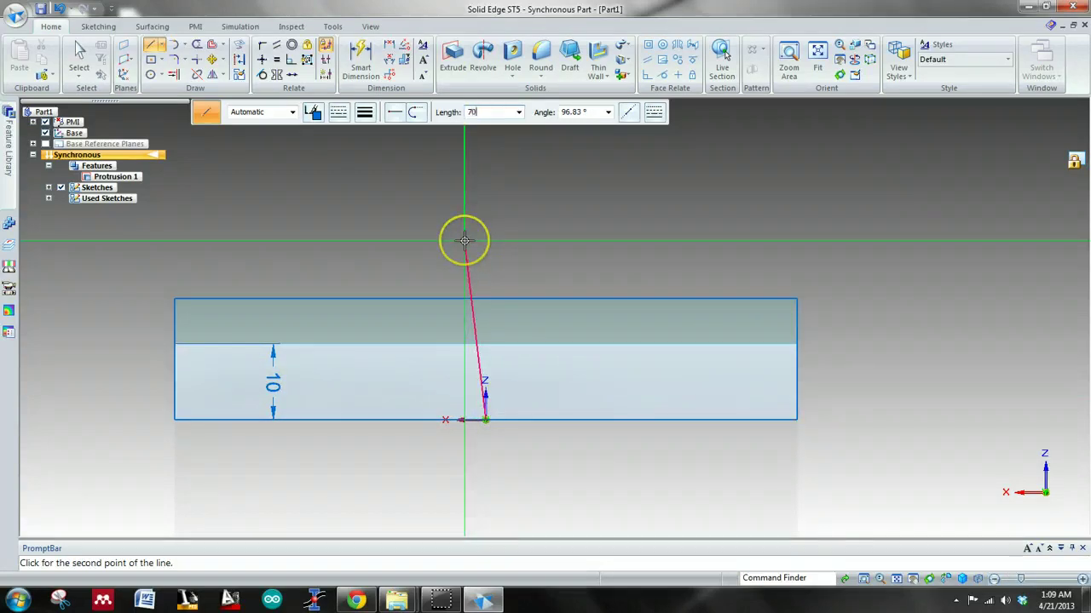
key(Tab)
text(90)
key(Return)
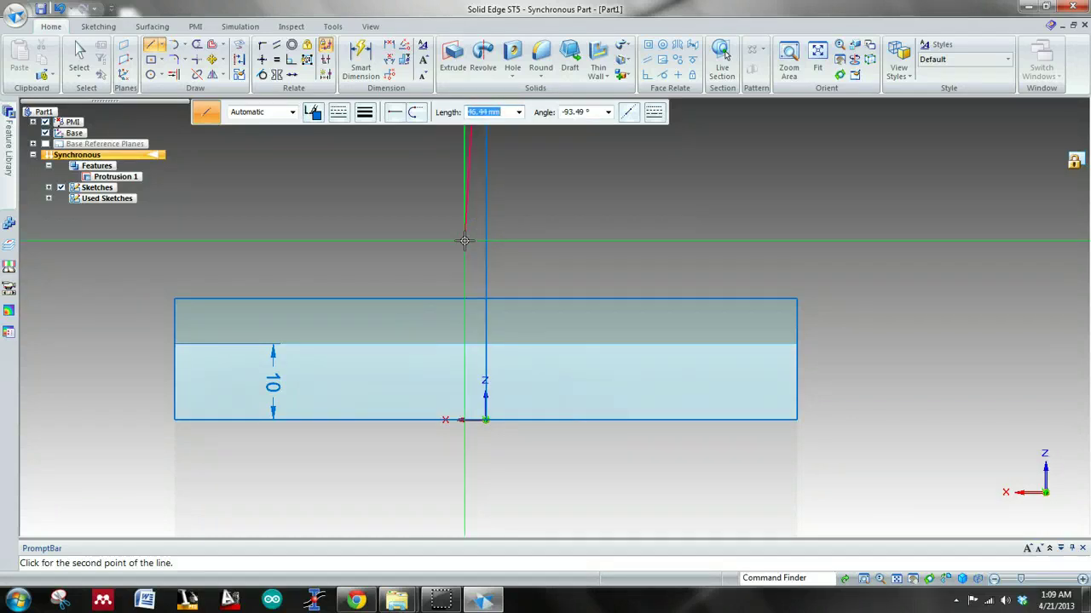
scroll(465, 241, down, 2)
key(Escape)
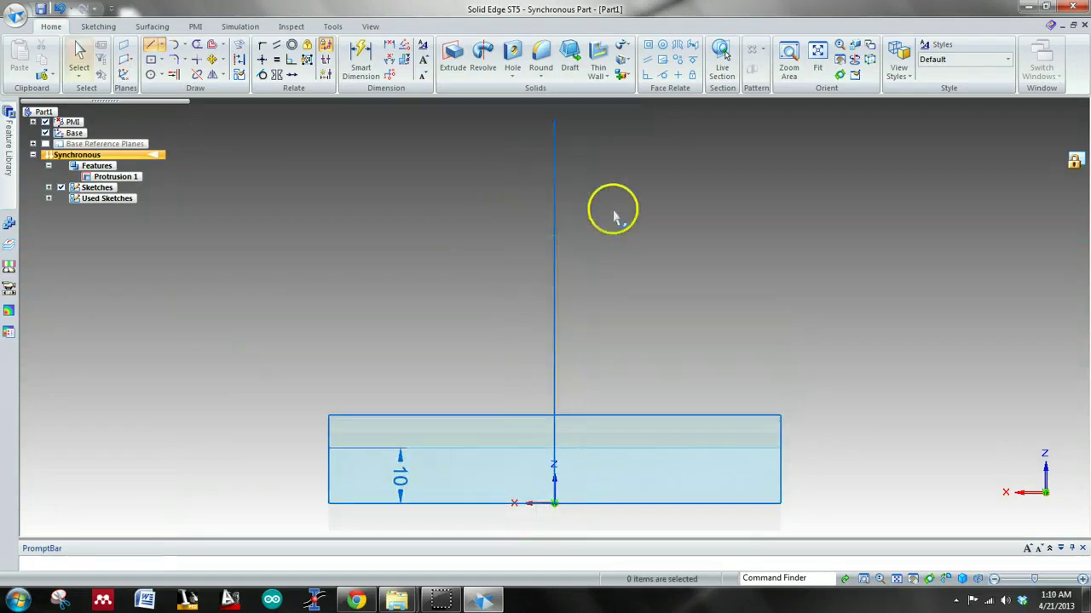
shift+middle_drag(638, 180, 598, 295)
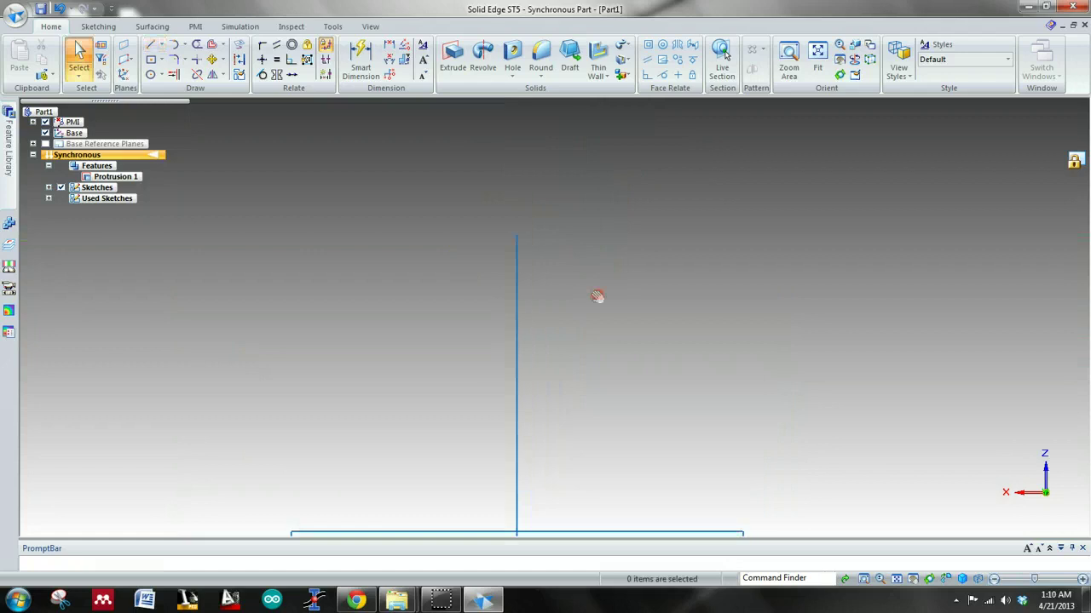
- Draw a 36 mm diameter circle centred on the upper end of the vertical centreline
click(150, 74)
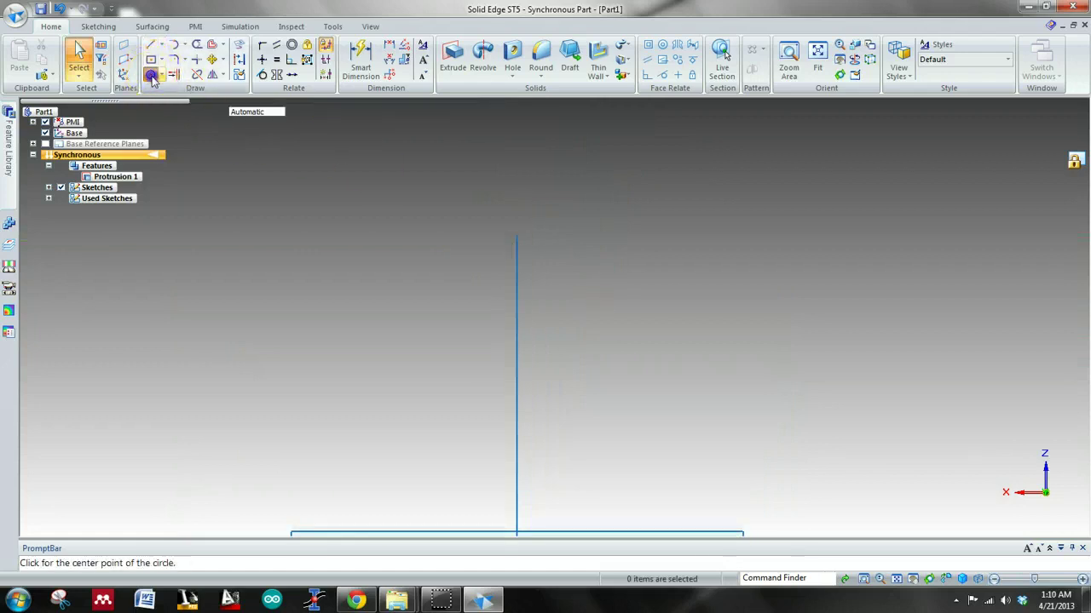
click(517, 235)
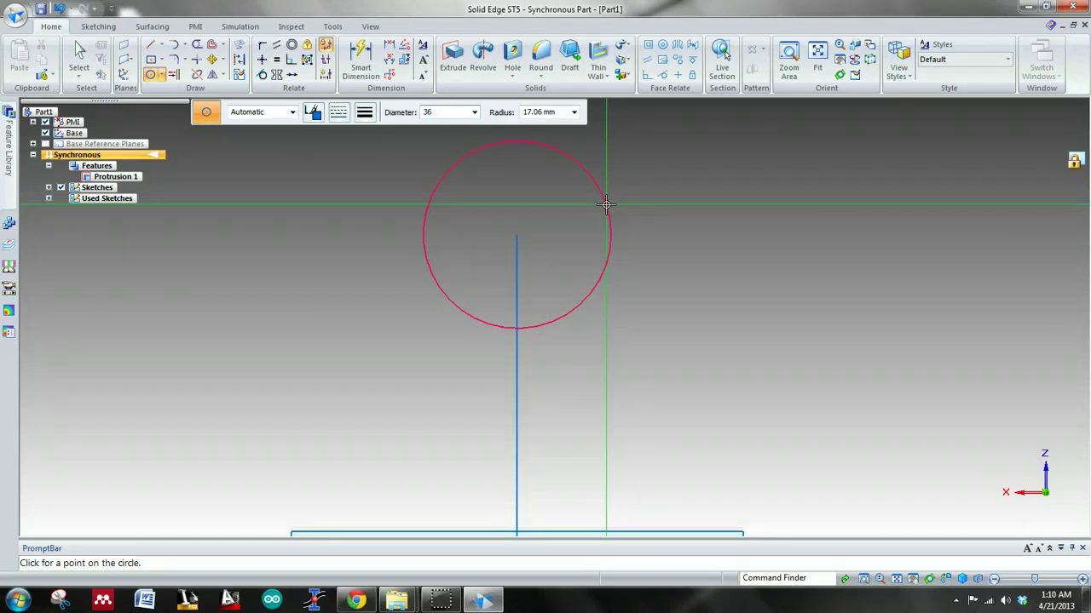
text(36)
key(Return)
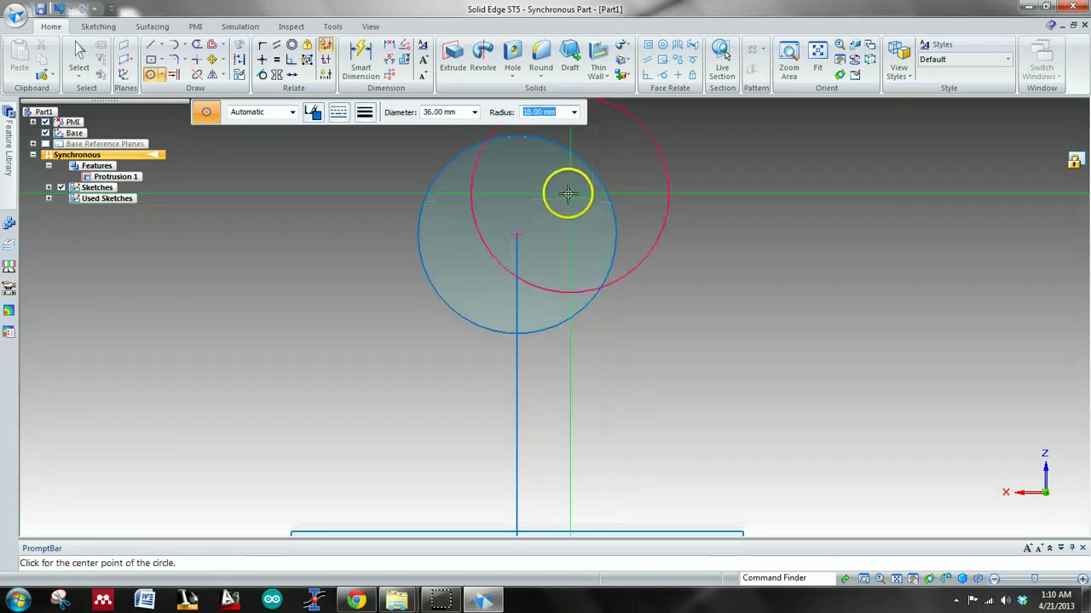
key(Escape)
shift+middle_drag(363, 333, 464, 264)
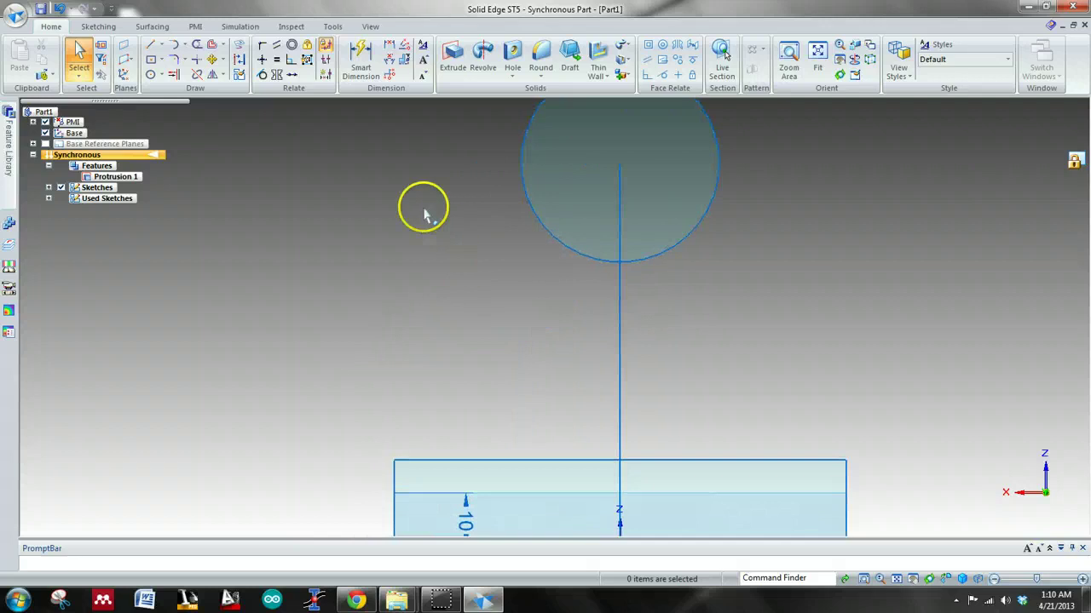
click(161, 75)
click(180, 106)
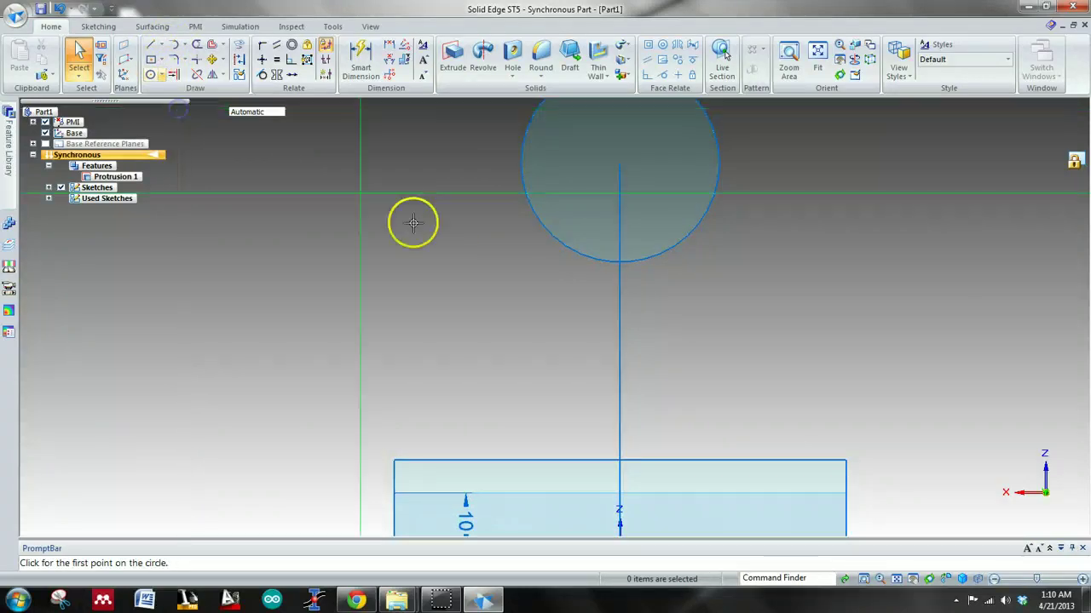
key(Escape)
- Draw an 18 mm line at 180° from the circle's centre to its left side
click(149, 47)
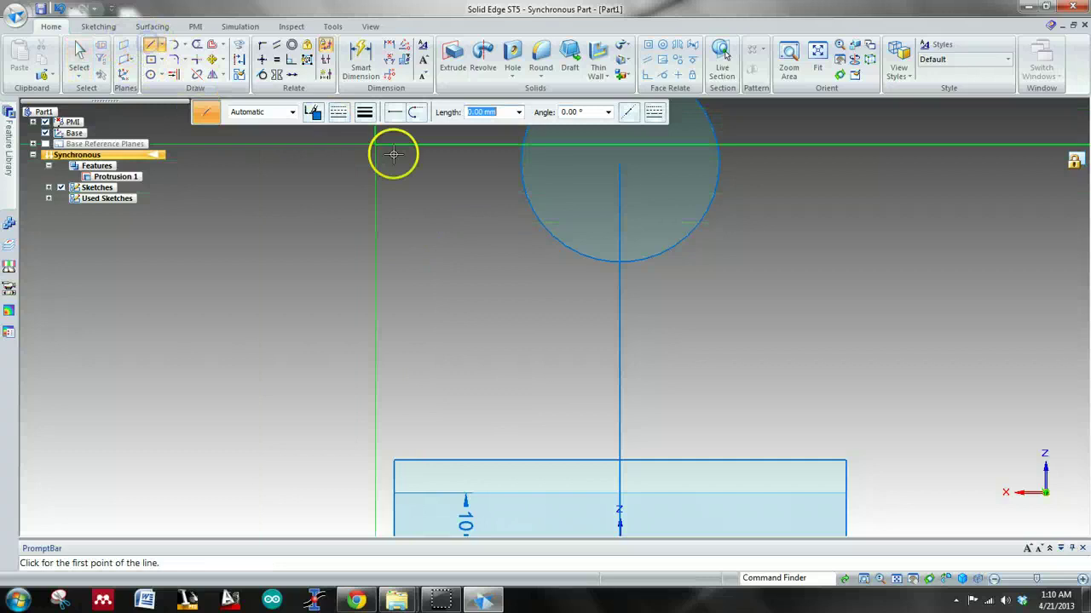
click(621, 162)
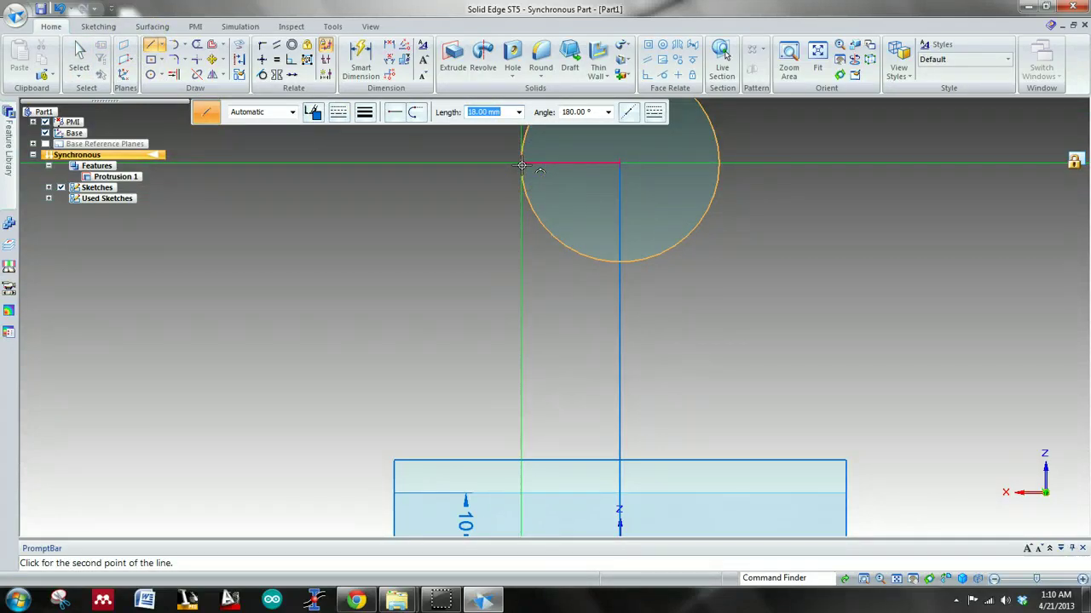
key(Tab)
text(18)
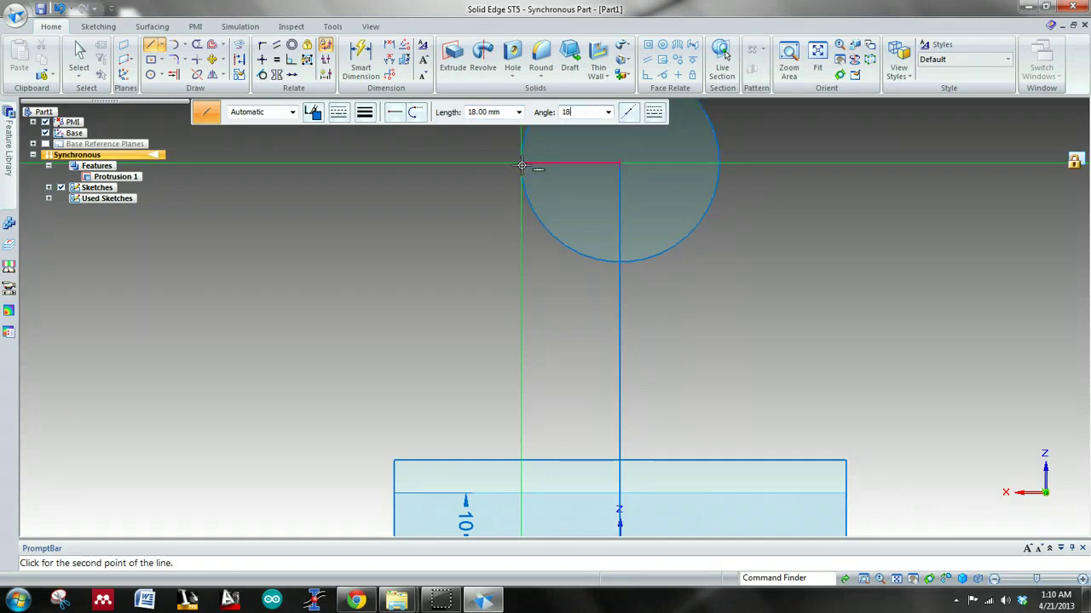
text(0)
key(Return)
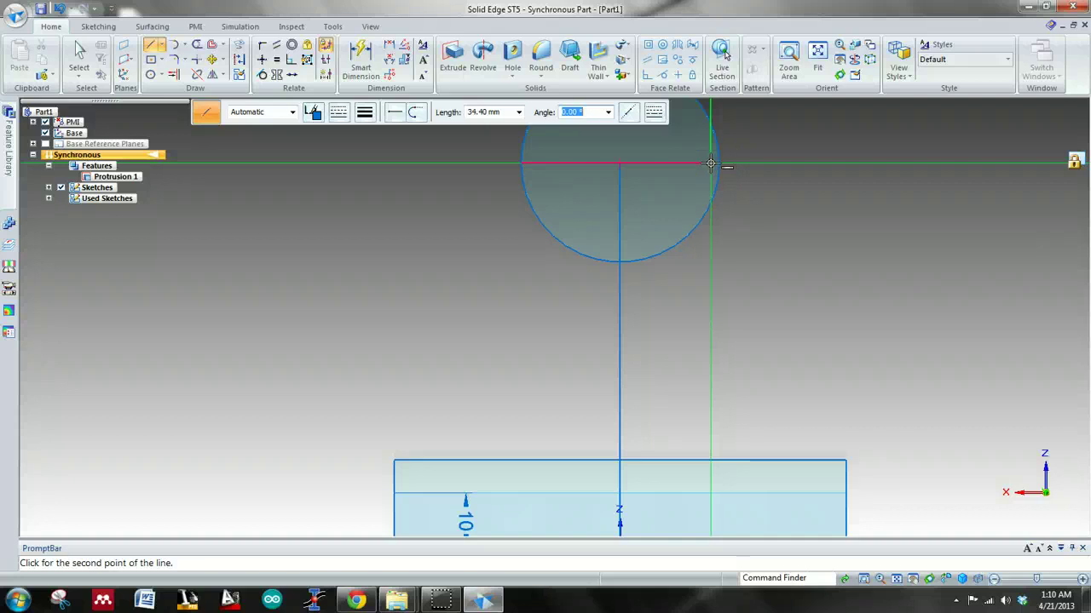
- Continue from the circle's left side with a 36 mm line at 0° across its full diameter and end the line chain
text(36)
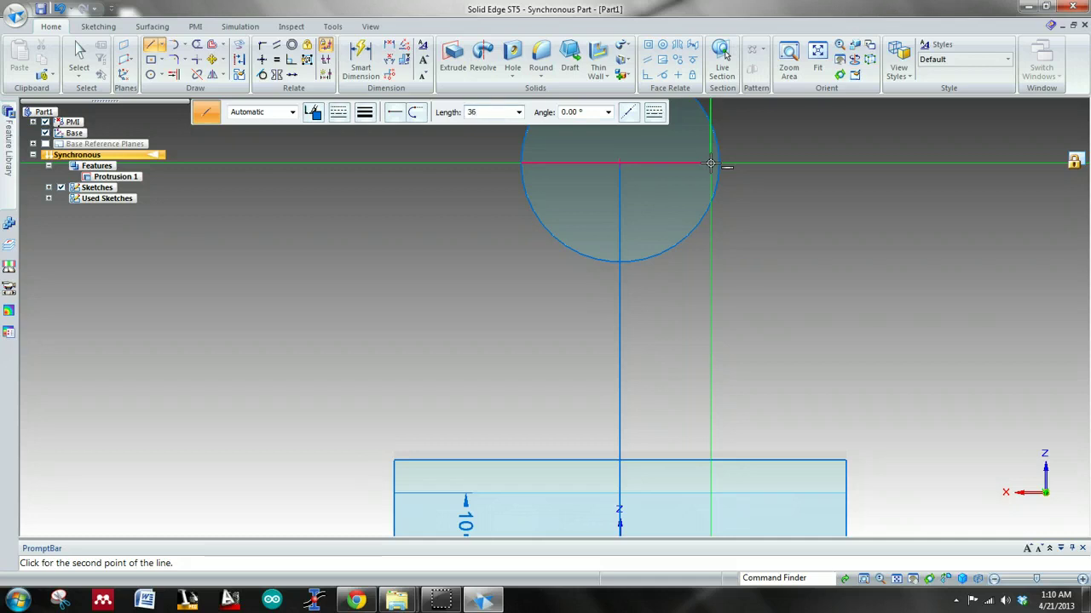
key(Tab)
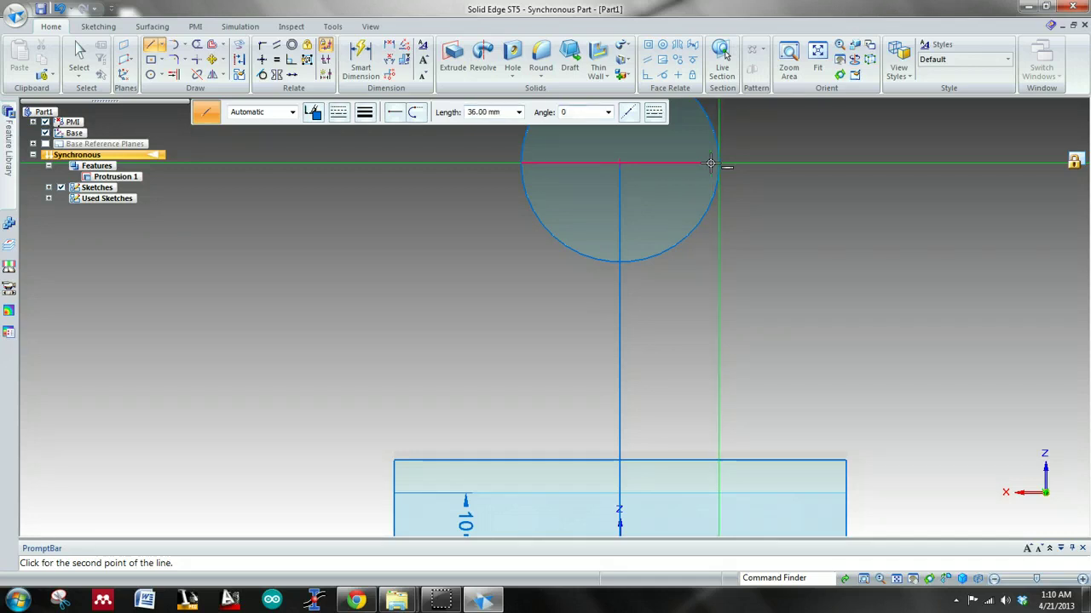
click(778, 187)
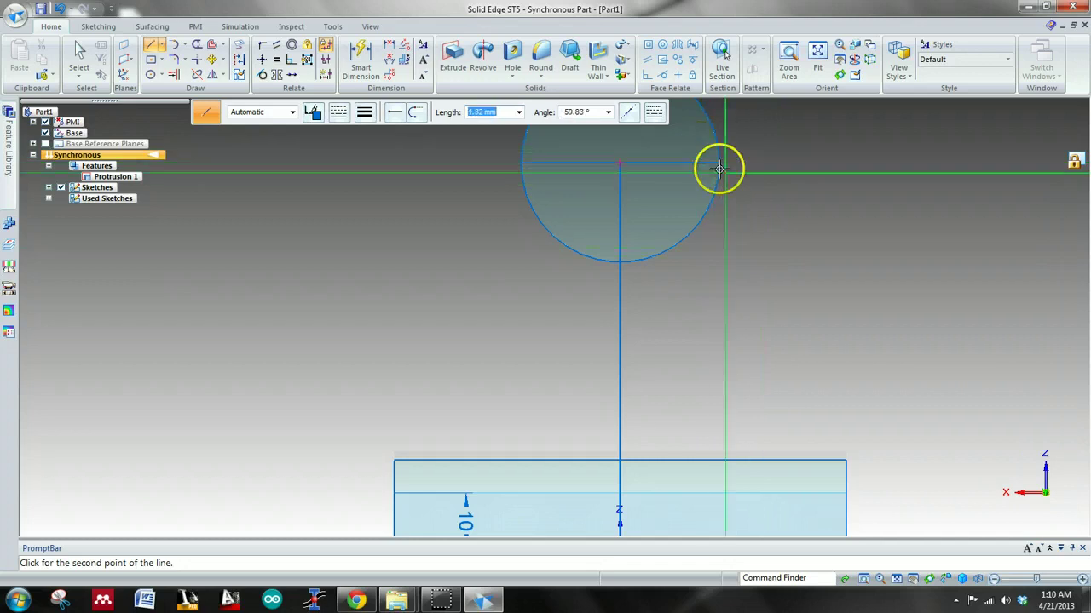
key(Escape)
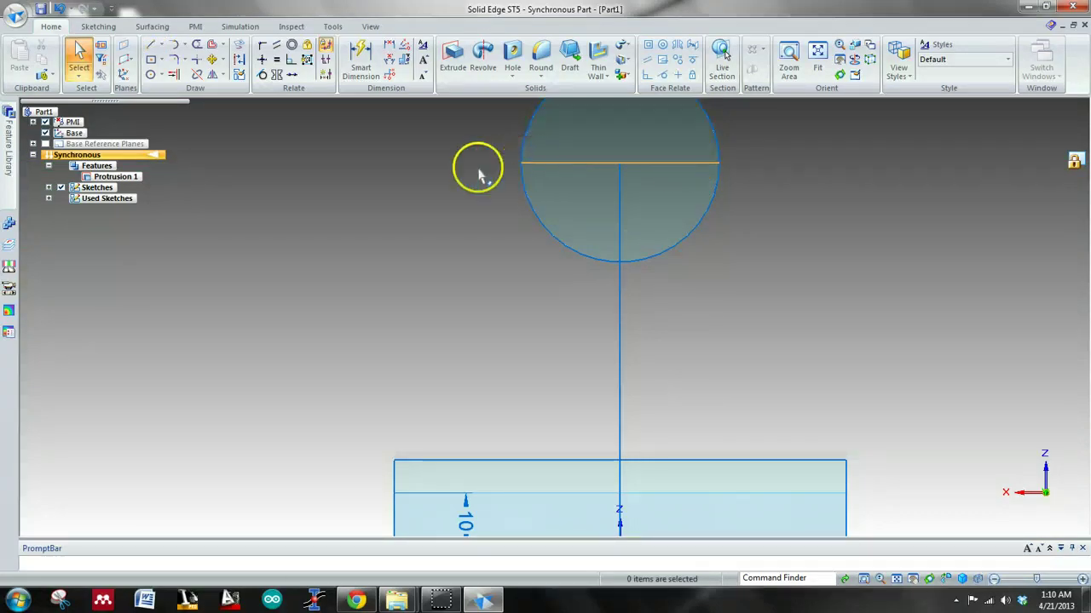
- Draw a 200 mm diameter three-point circle through the horizontal line's left end and the profile's upper left corner, centred outside the profile
click(162, 74)
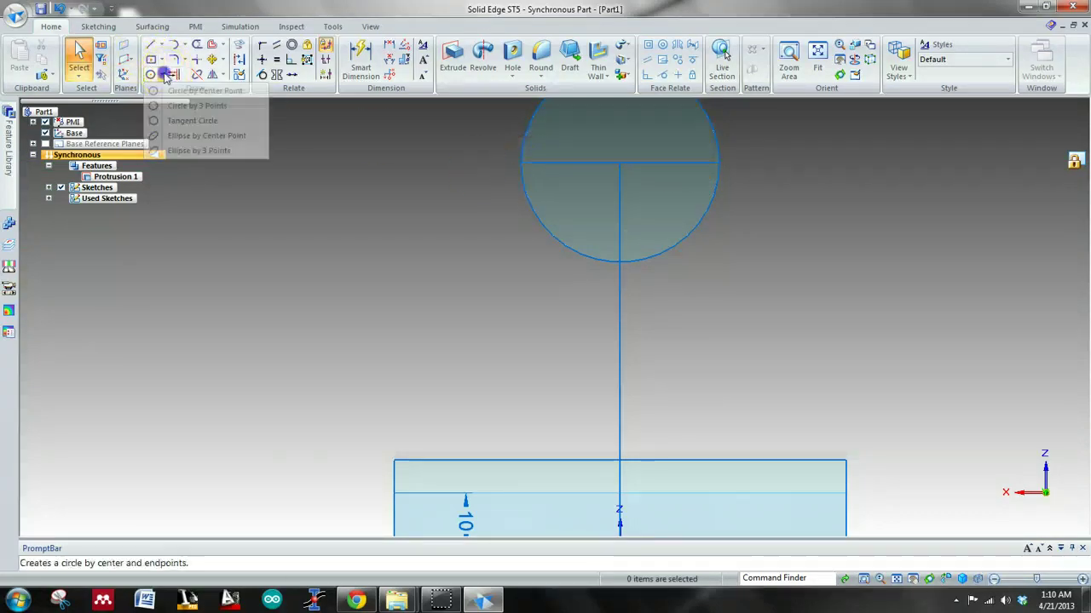
click(193, 106)
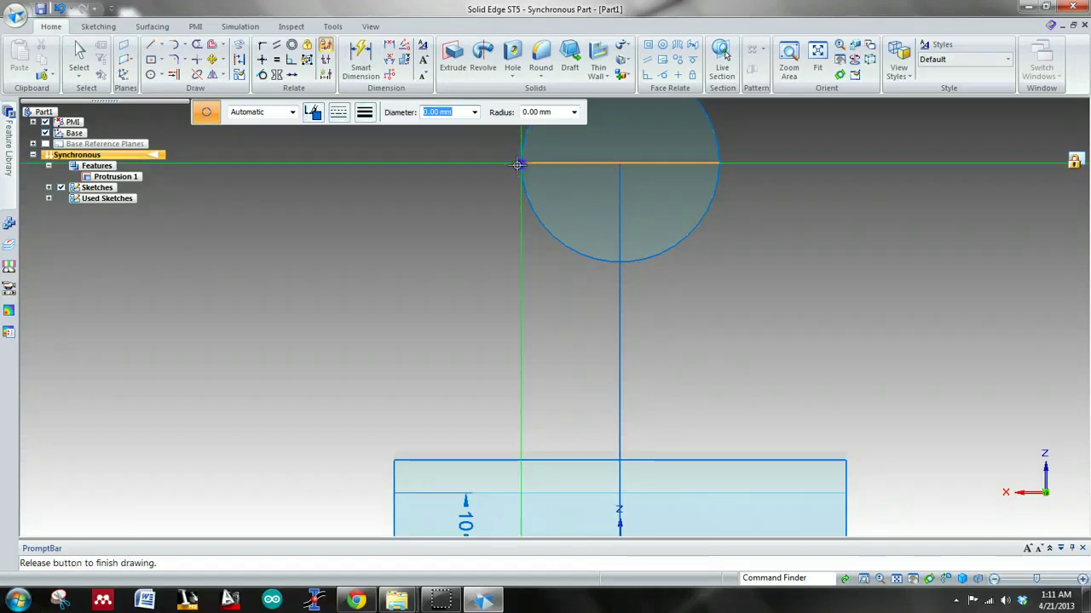
click(518, 165)
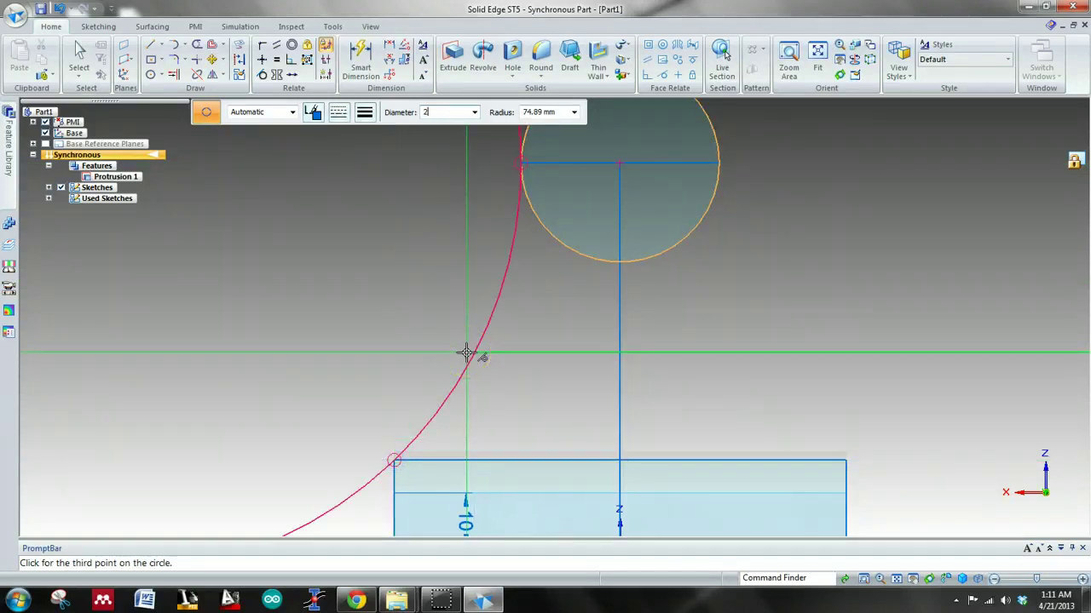
key(Tab)
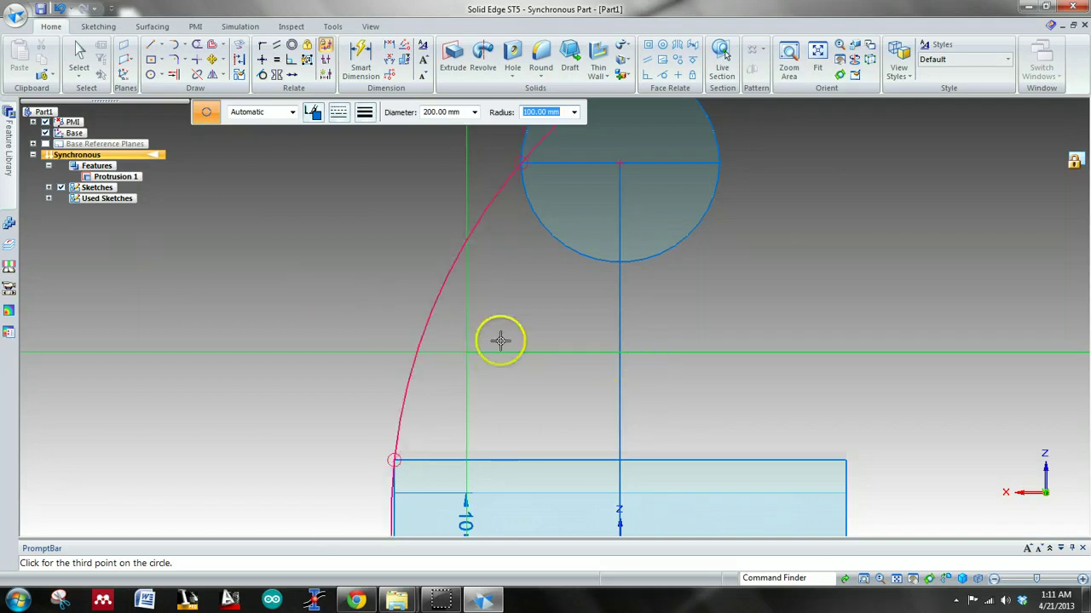
click(370, 297)
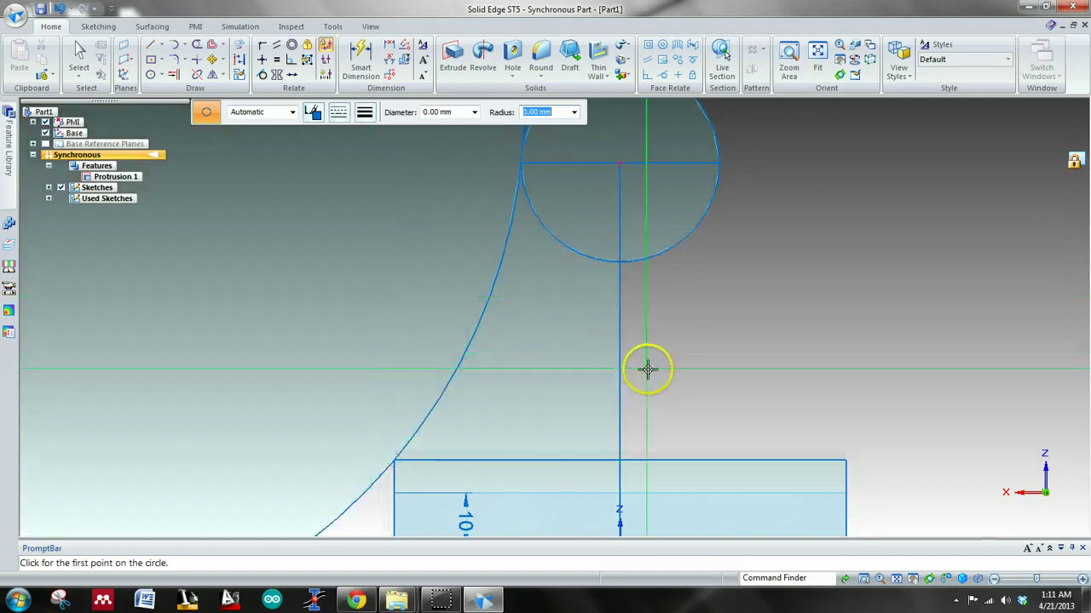
key(Escape)
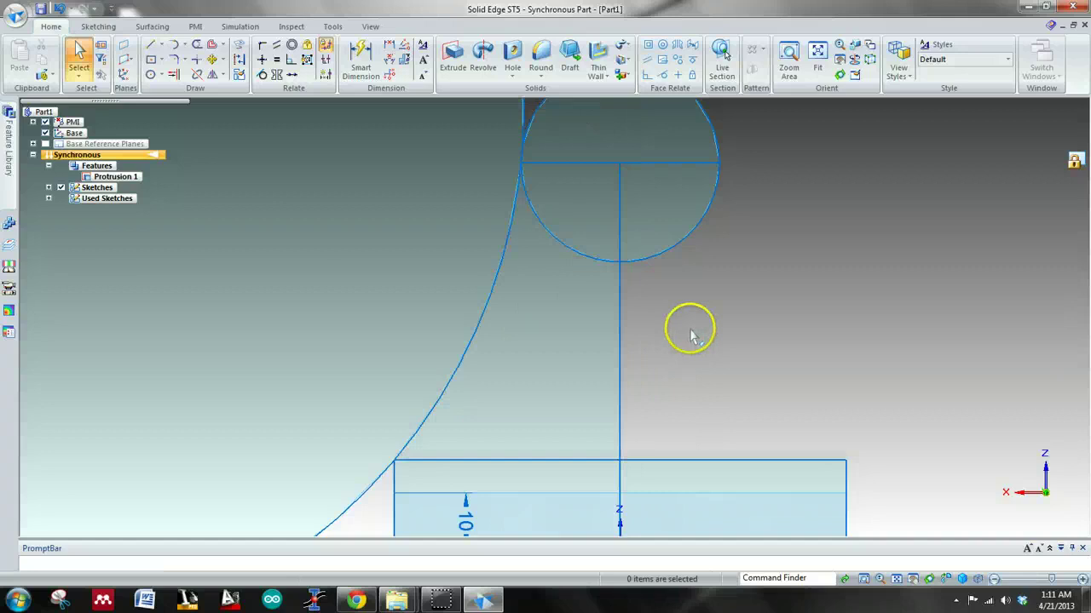
- Start another circle by three points for the right side of the profile
scroll(691, 334, down, 3)
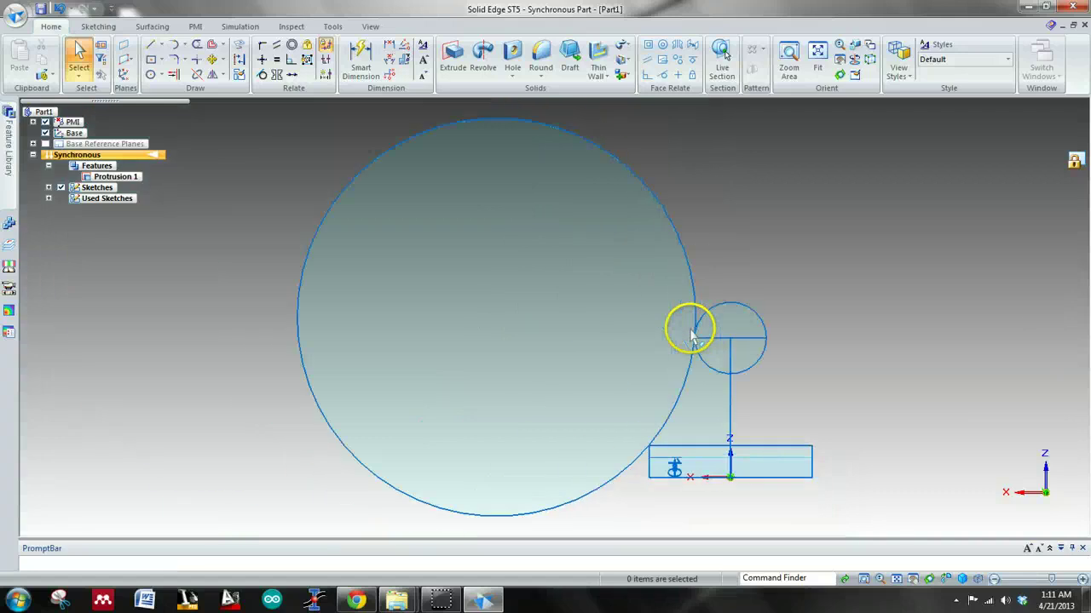
click(163, 75)
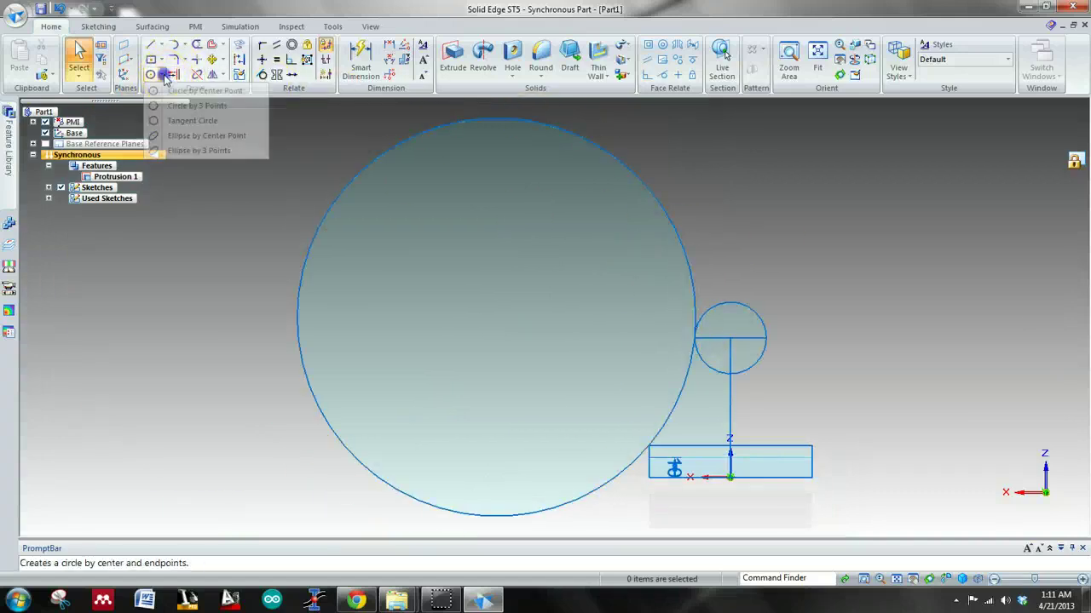
click(195, 106)
scroll(754, 346, down, 1)
scroll(759, 347, up, 4)
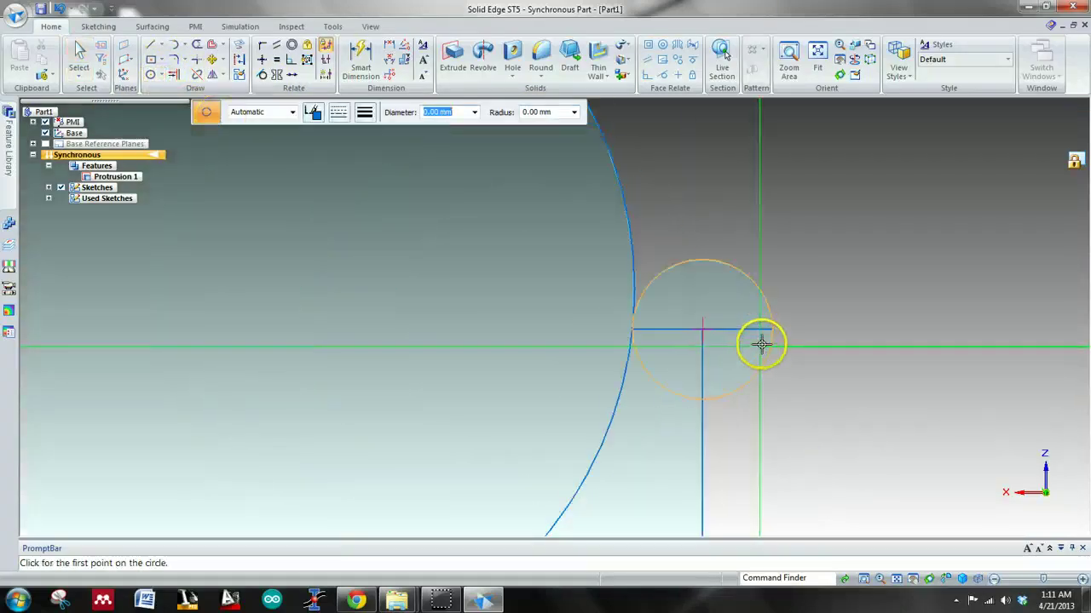
shift+middle_drag(848, 293, 618, 233)
scroll(562, 289, up, 2)
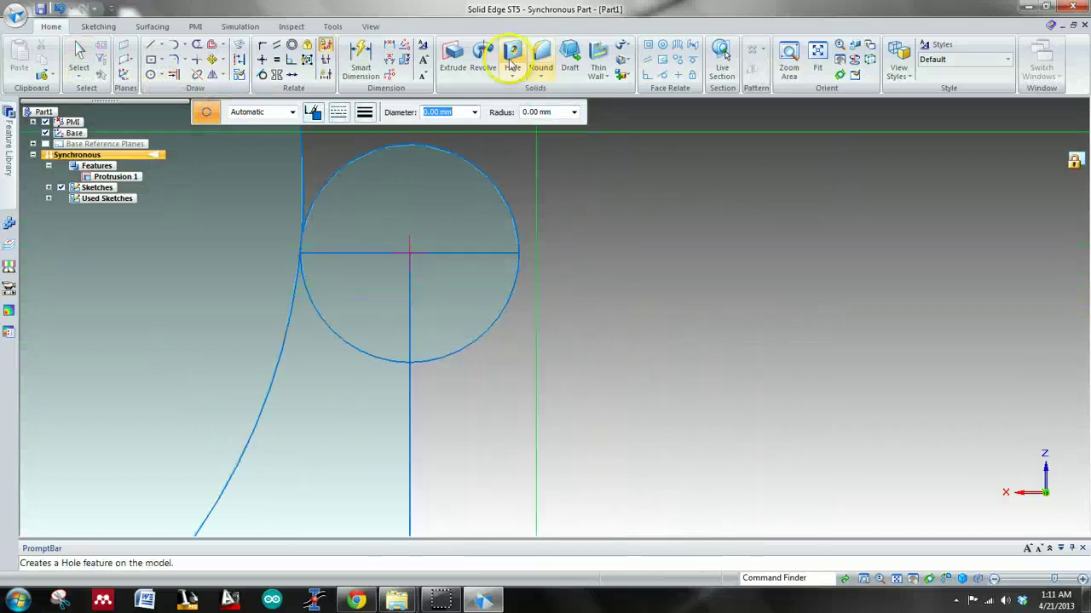
- Set the view's background type to Solid Edge default
click(369, 26)
click(445, 50)
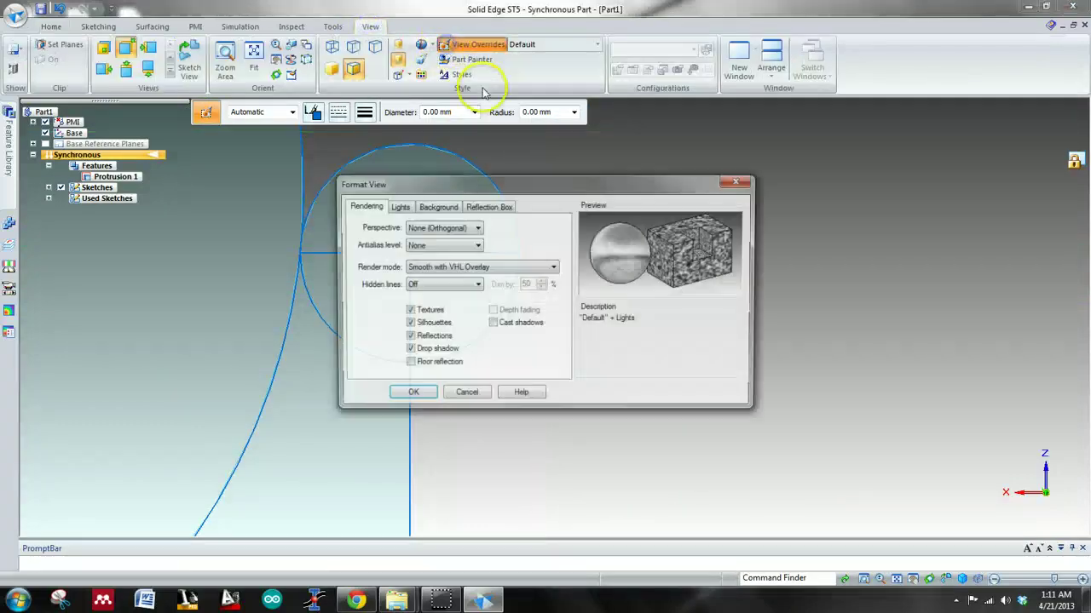
click(436, 207)
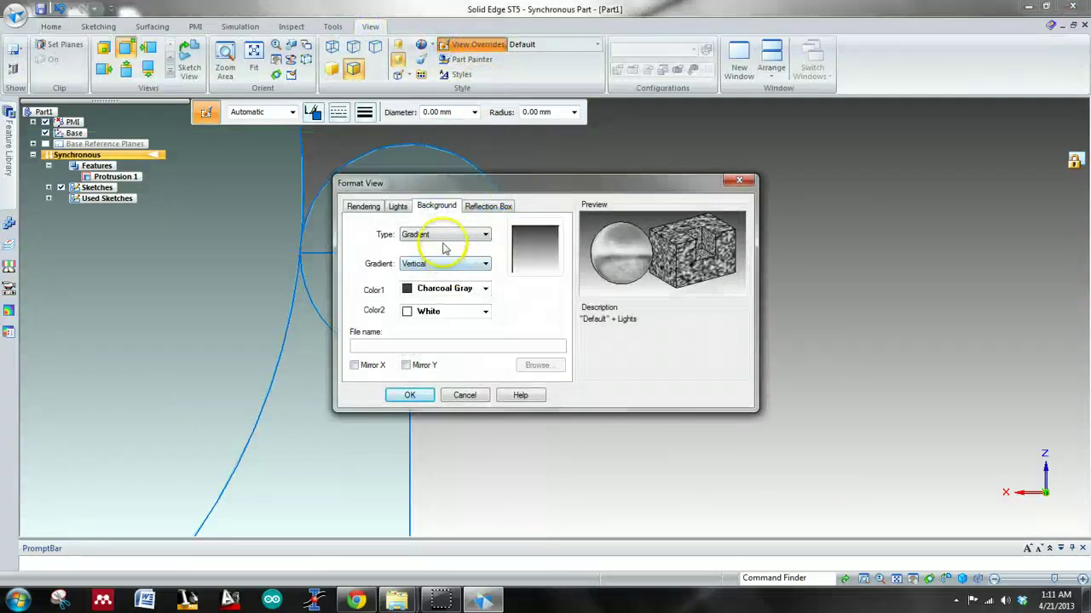
click(443, 234)
click(445, 246)
click(409, 396)
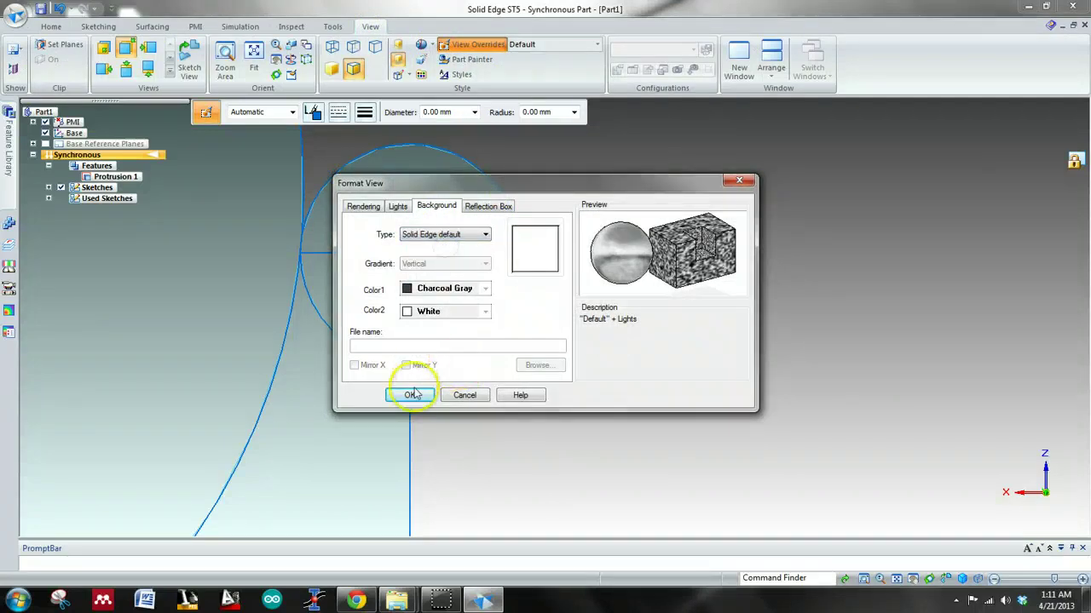
scroll(529, 277, down, 5)
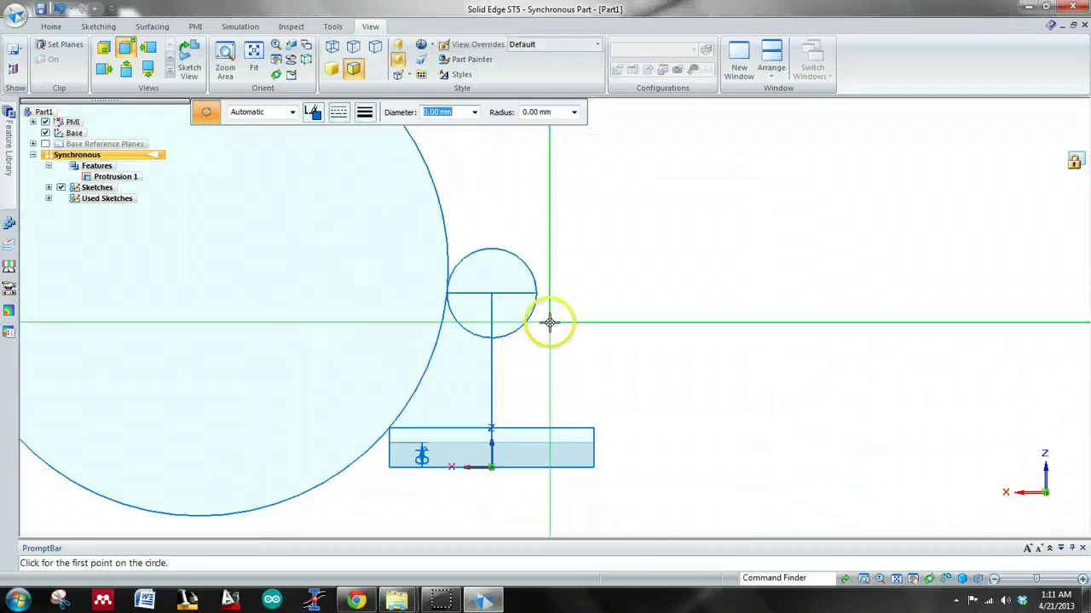
scroll(551, 314, up, 4)
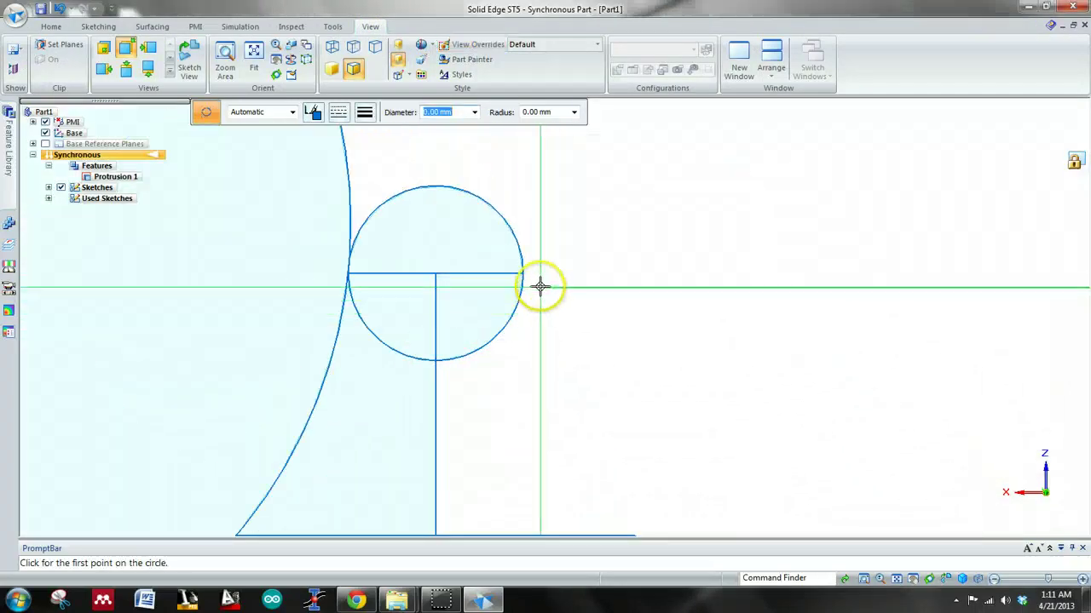
- Set the view's background type back to Gradient with the vertical direction
click(469, 45)
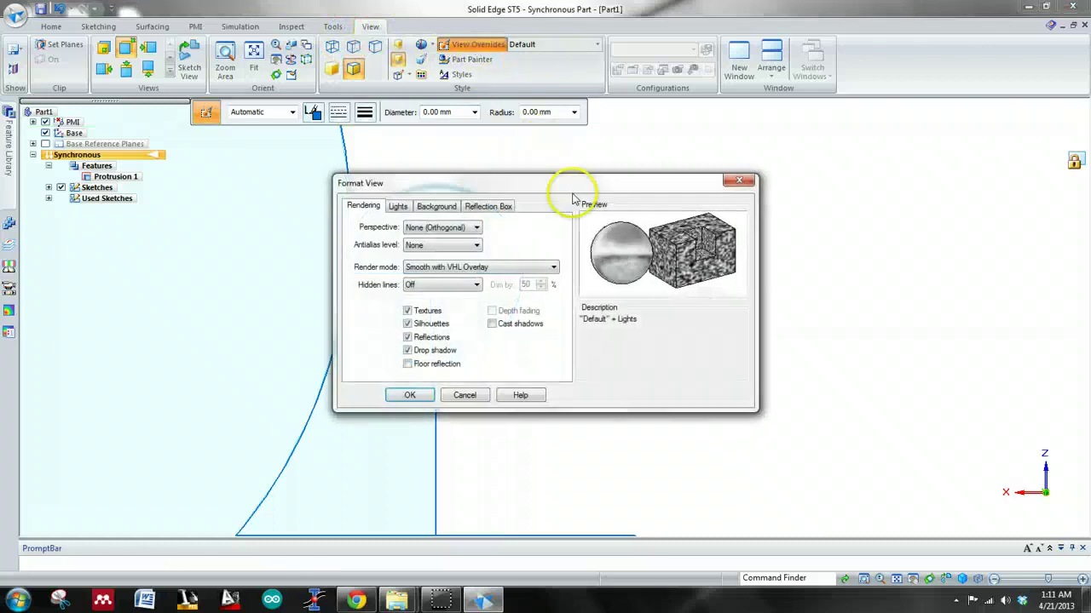
click(445, 230)
click(436, 206)
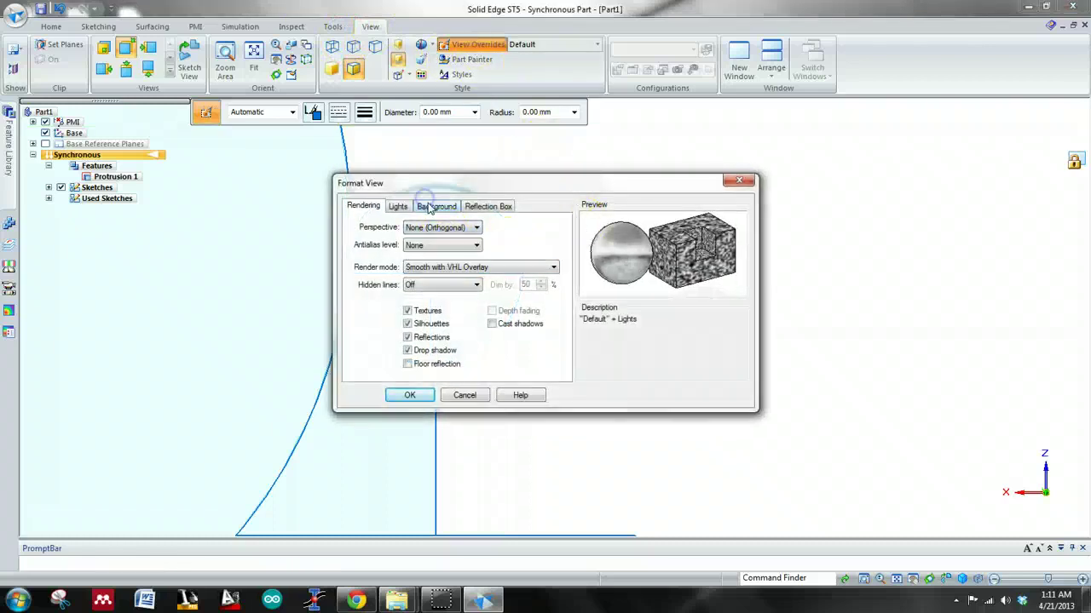
click(447, 235)
click(443, 256)
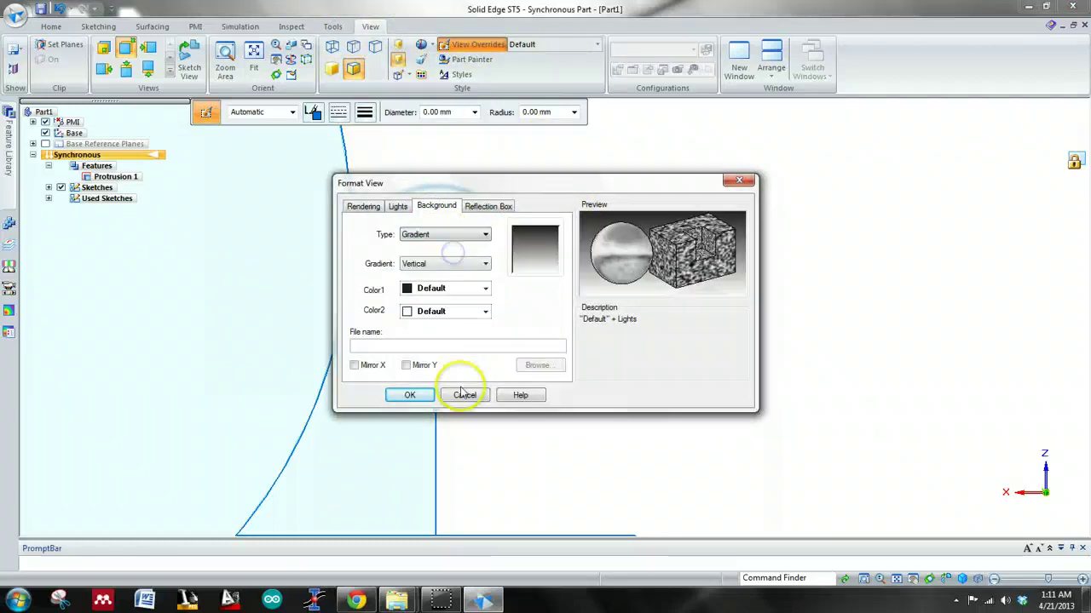
click(409, 395)
- Draw a 200 mm diameter three-point circle through the horizontal line's right end and the profile's upper right corner, centred outside the profile
scroll(520, 272, up, 4)
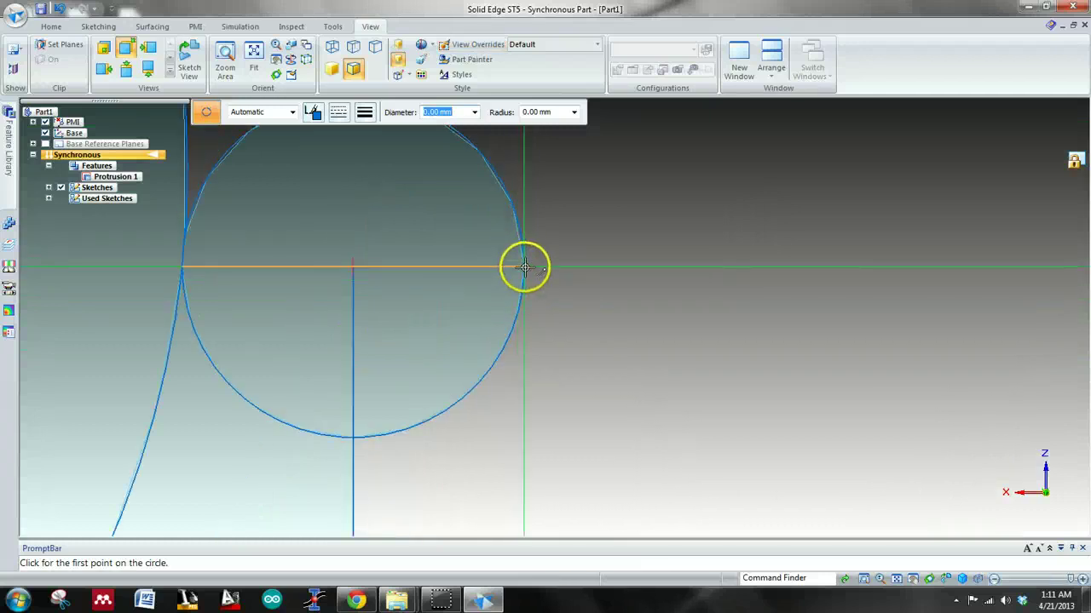
click(521, 268)
mouse_move(596, 454)
shift+middle_down()
mouse_move(480, 310)
mouse_move(463, 246)
shift+middle_up()
shift+middle_drag(491, 383, 499, 188)
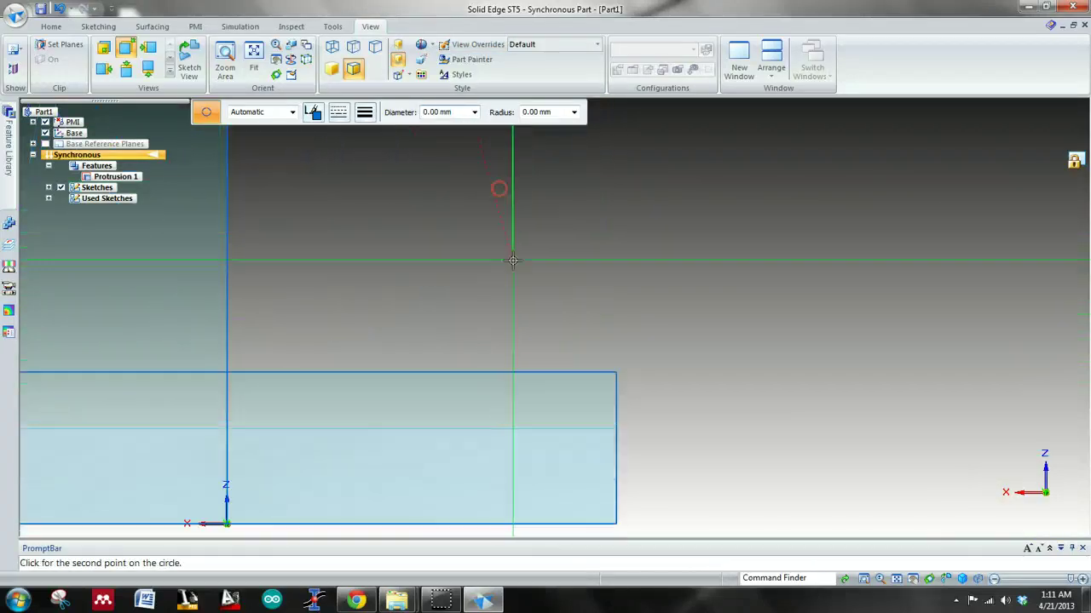
click(617, 371)
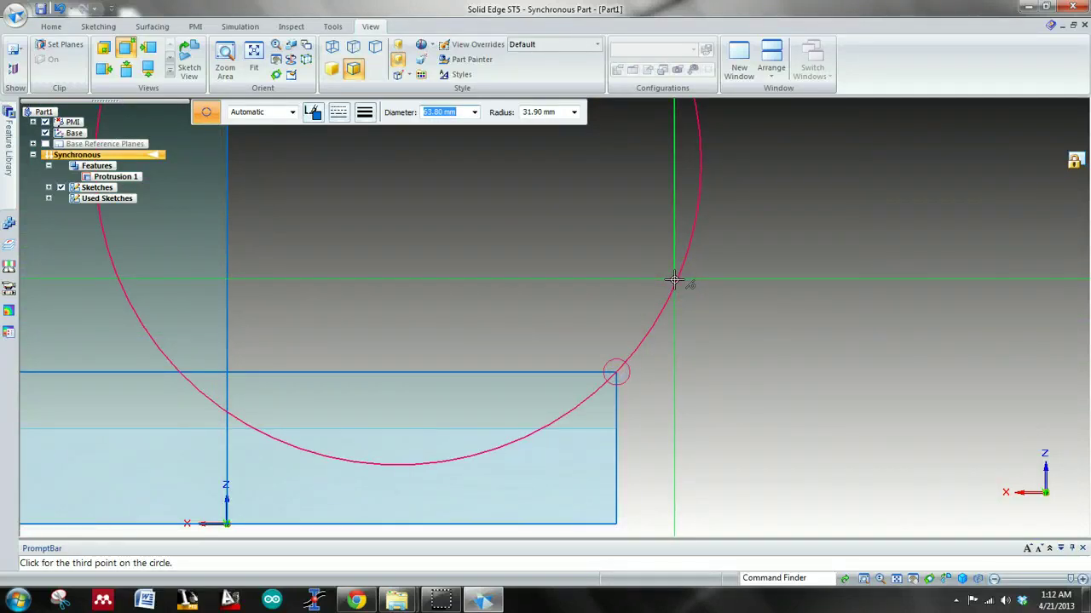
key(Tab)
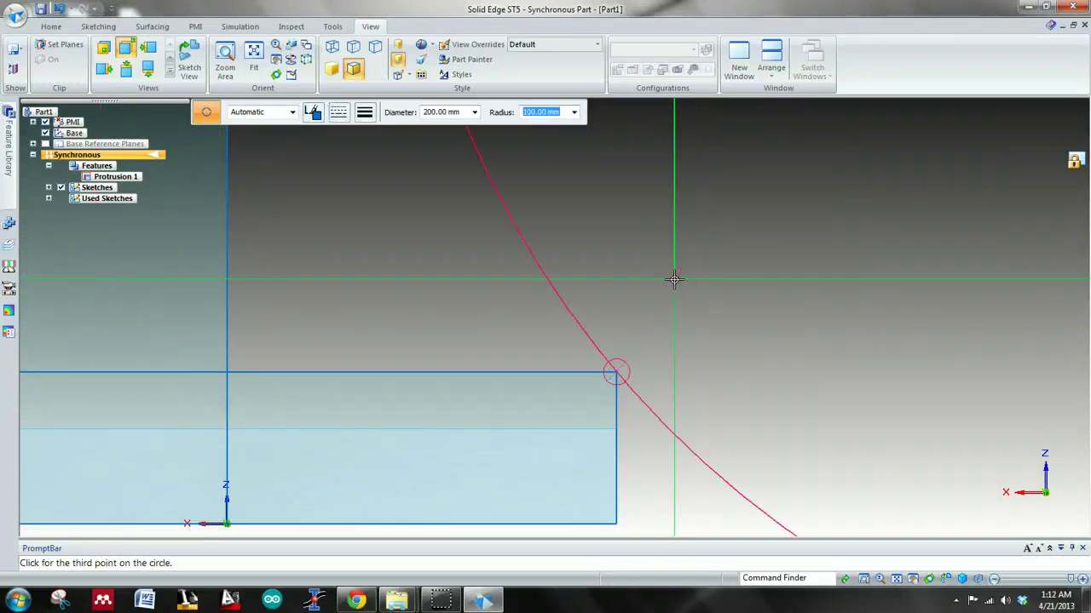
scroll(639, 260, down, 1)
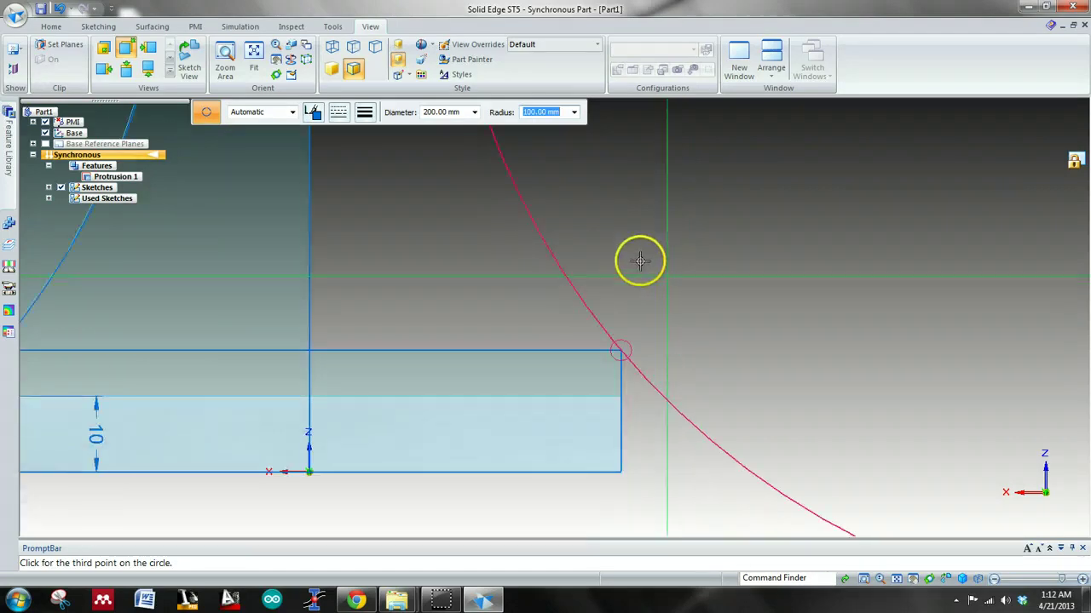
scroll(639, 260, down, 2)
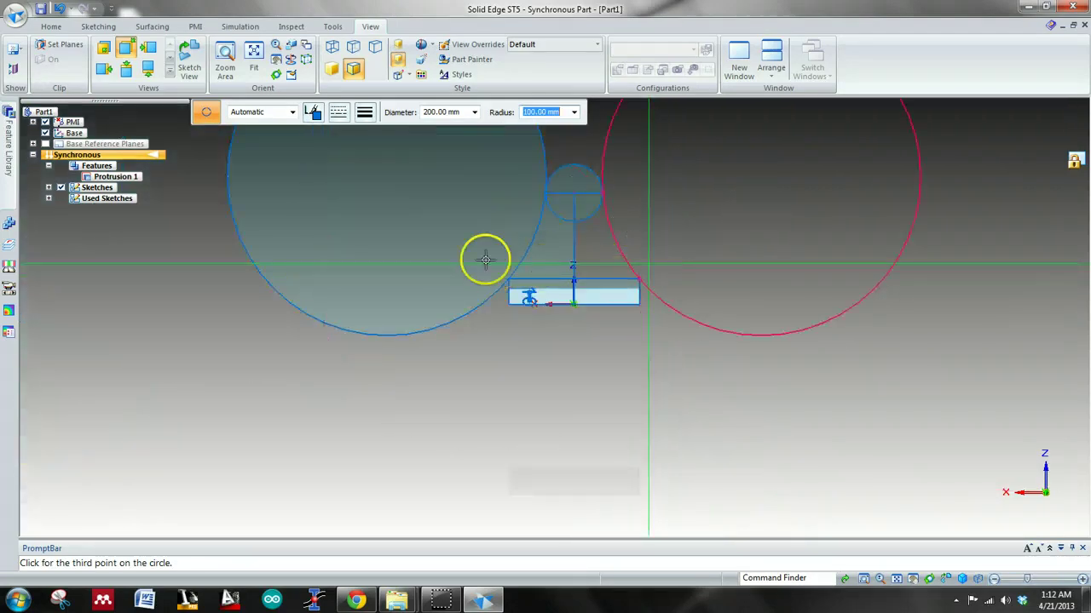
click(760, 191)
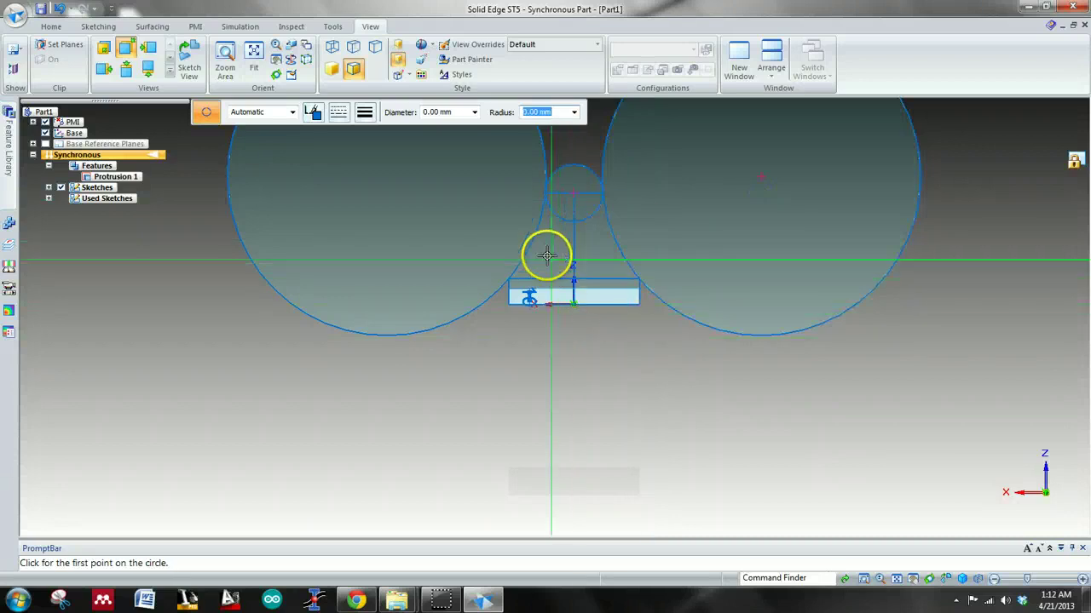
key(Escape)
- Trim away the outer arcs of both 200 mm circles so only the curved flanks of the profile remain
shift+middle_drag(594, 183, 576, 290)
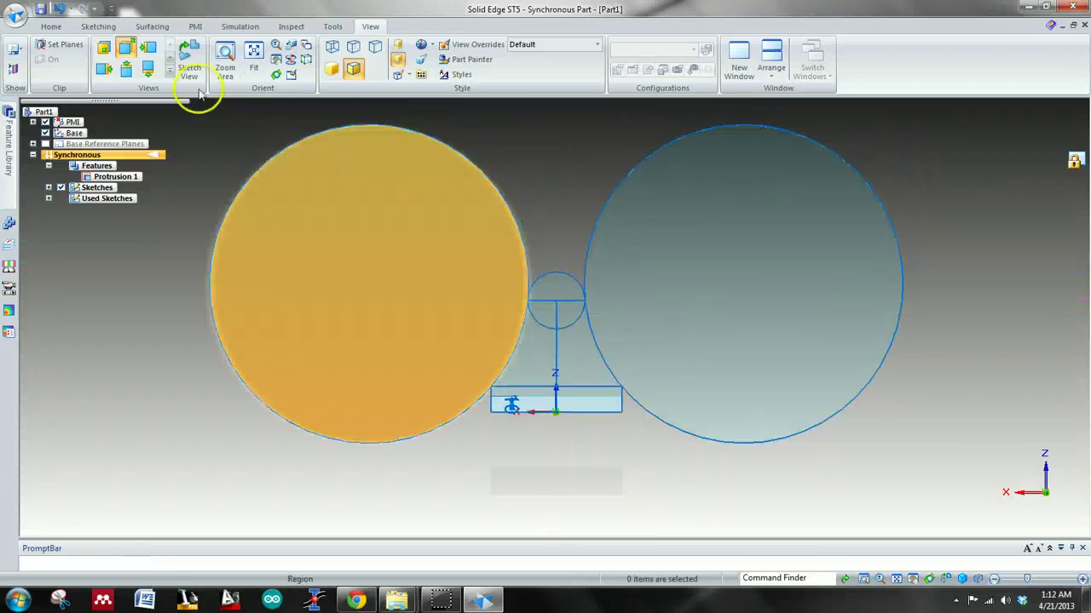
click(100, 26)
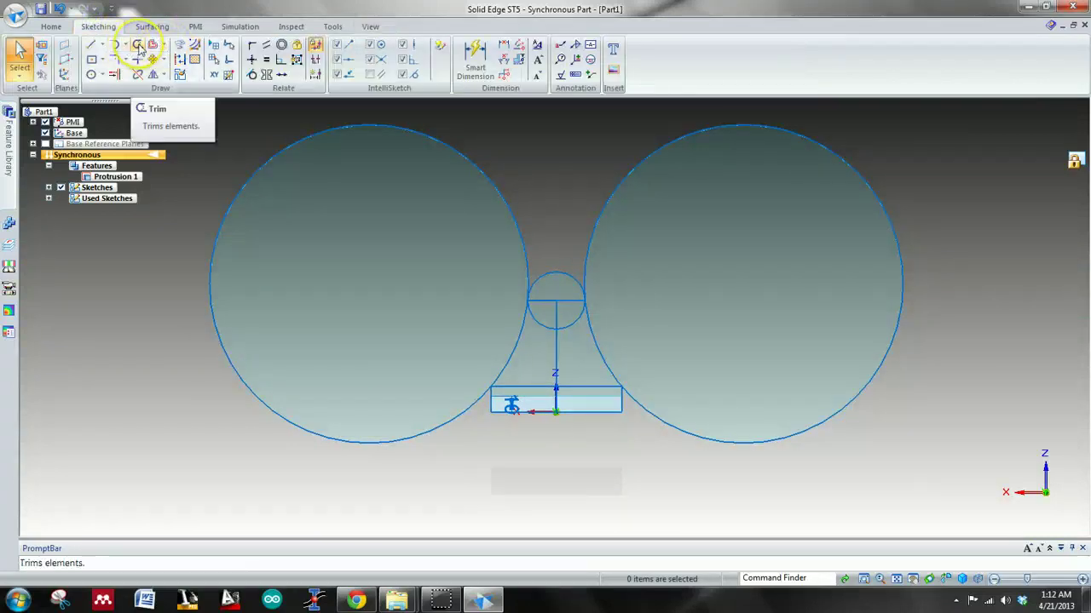
click(138, 47)
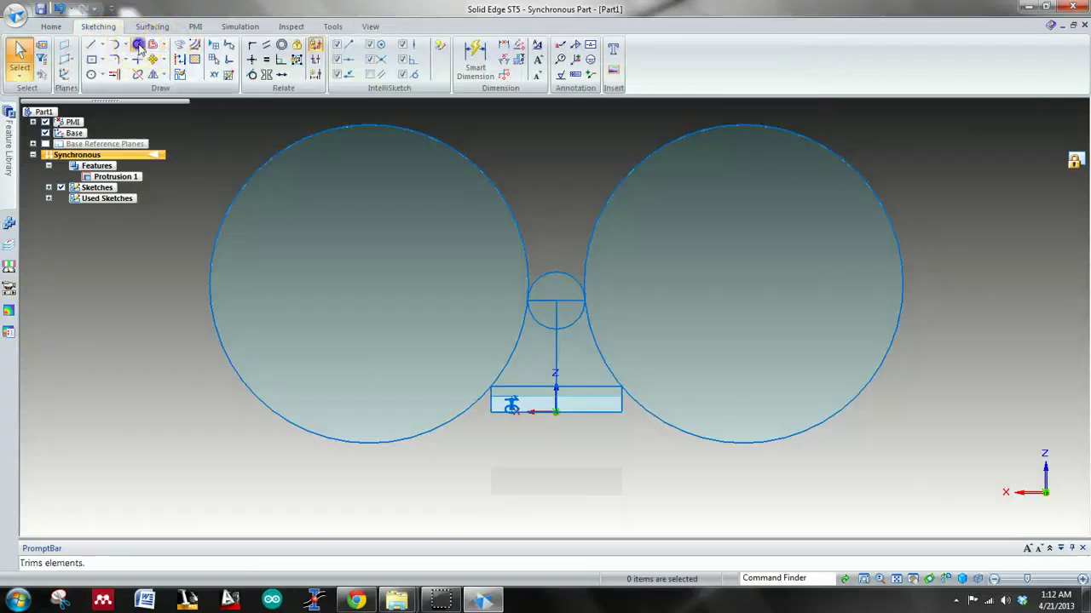
click(425, 133)
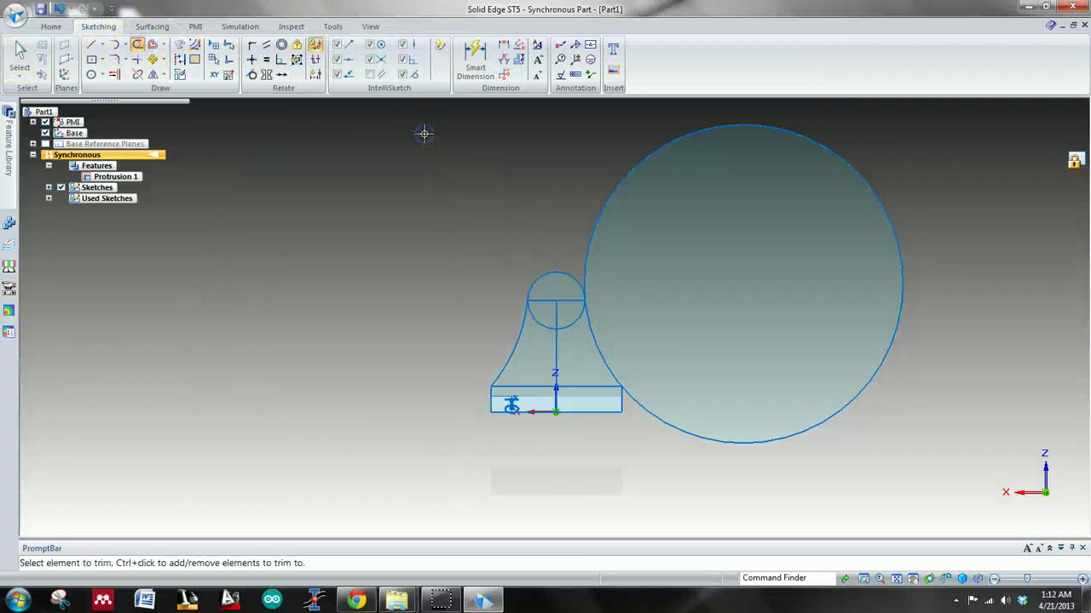
click(626, 174)
scroll(511, 319, up, 5)
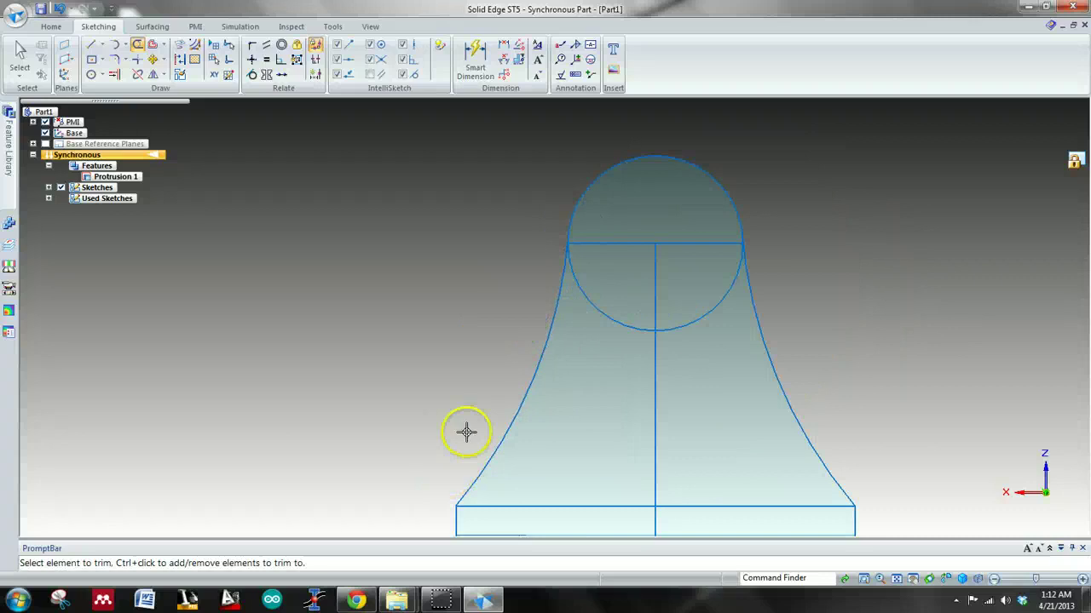
- Trim the profile's interior centre line, horizontal lines and the small circle's lower half, leaving one closed outline
shift+middle_drag(885, 379, 777, 303)
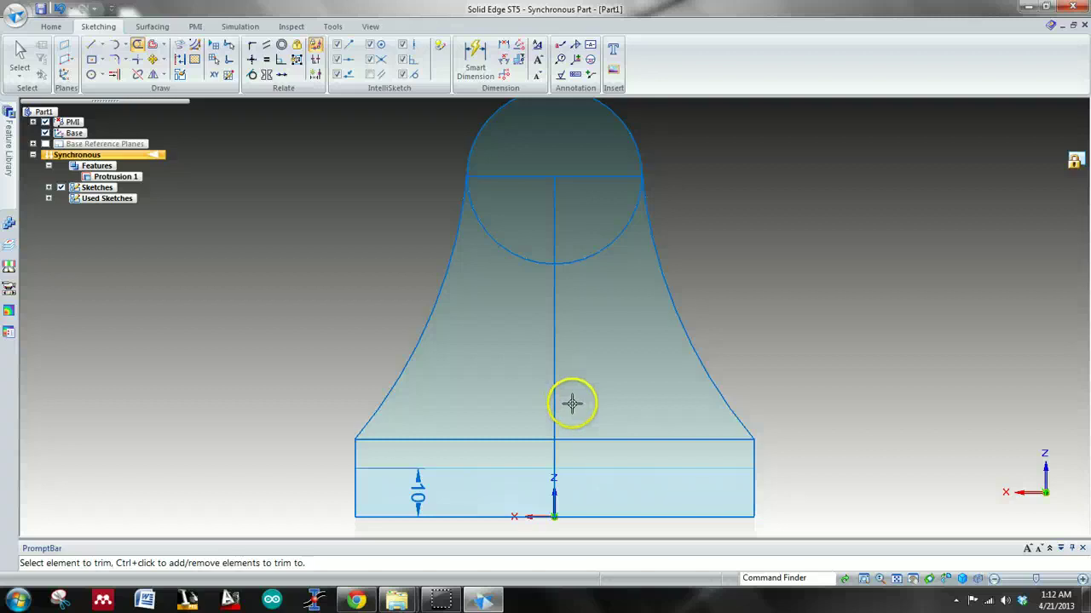
mouse_move(556, 400)
mouse_down()
mouse_move(538, 436)
mouse_move(555, 455)
mouse_up()
click(571, 439)
click(578, 330)
click(554, 263)
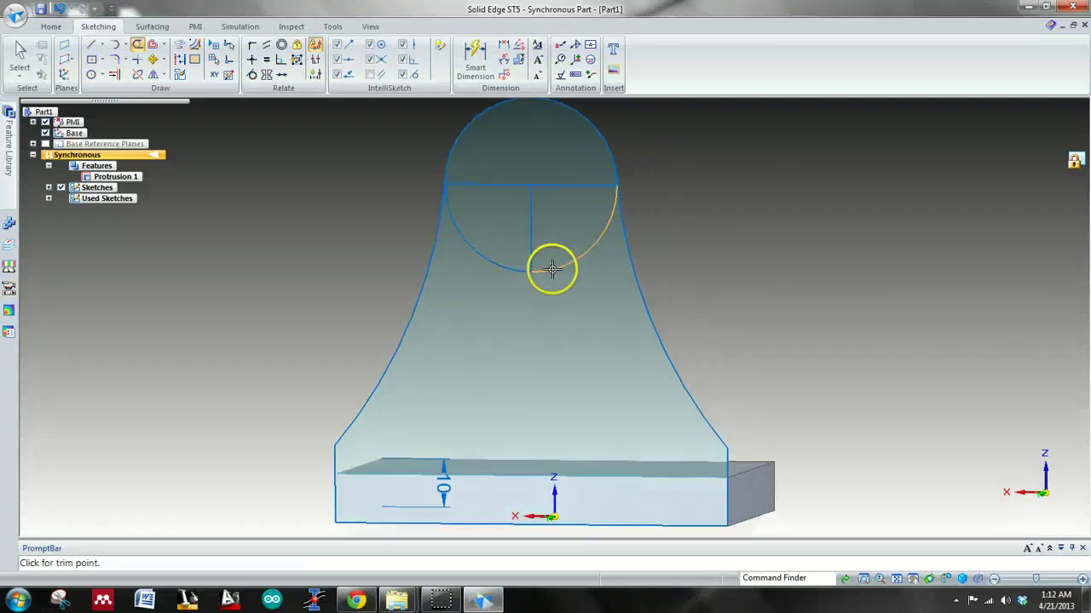
click(520, 271)
click(531, 238)
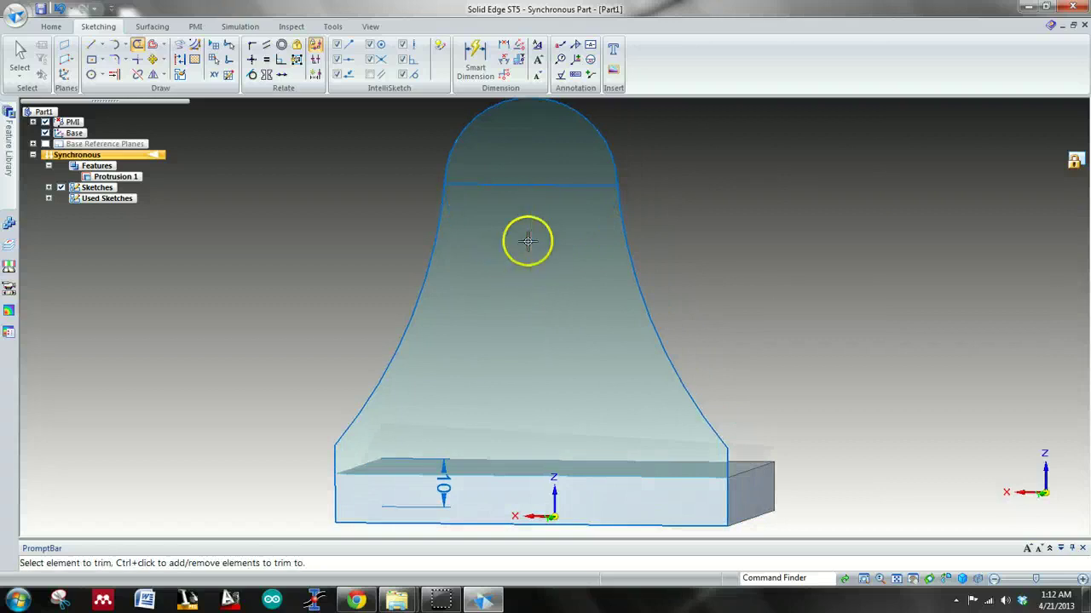
click(499, 183)
click(503, 184)
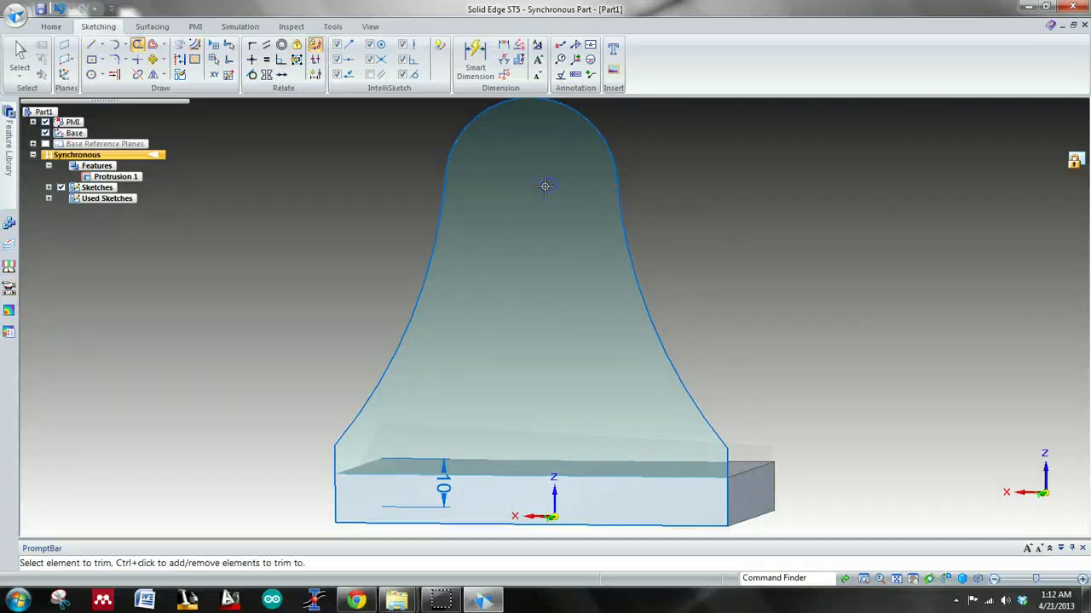
right_click(531, 292)
- Extrude the profile region above the plate inward over the plate to form the upright back wall
middle_drag(555, 287, 370, 280)
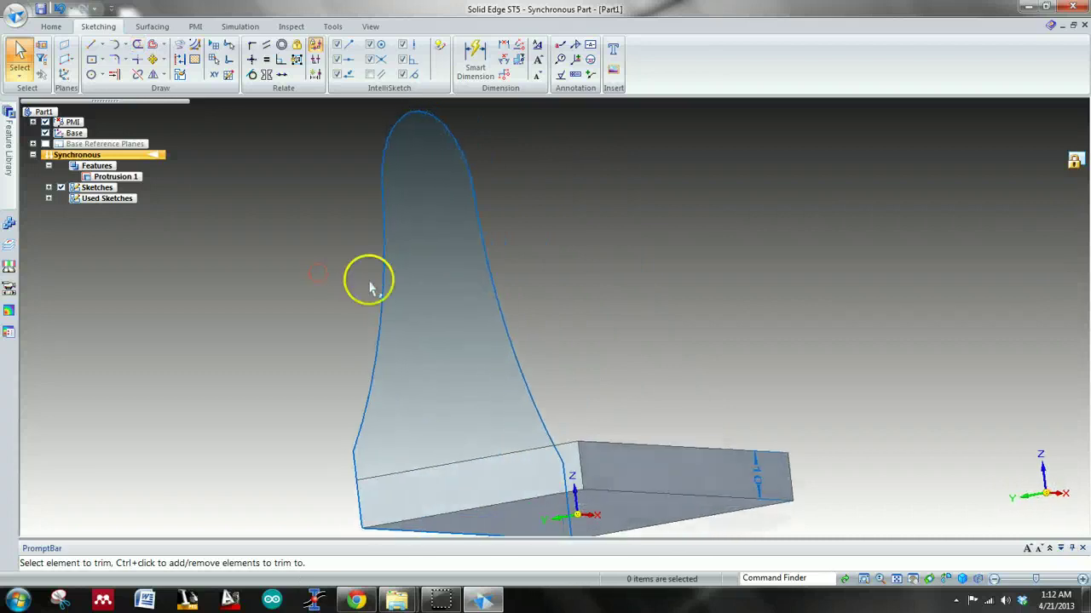
click(410, 299)
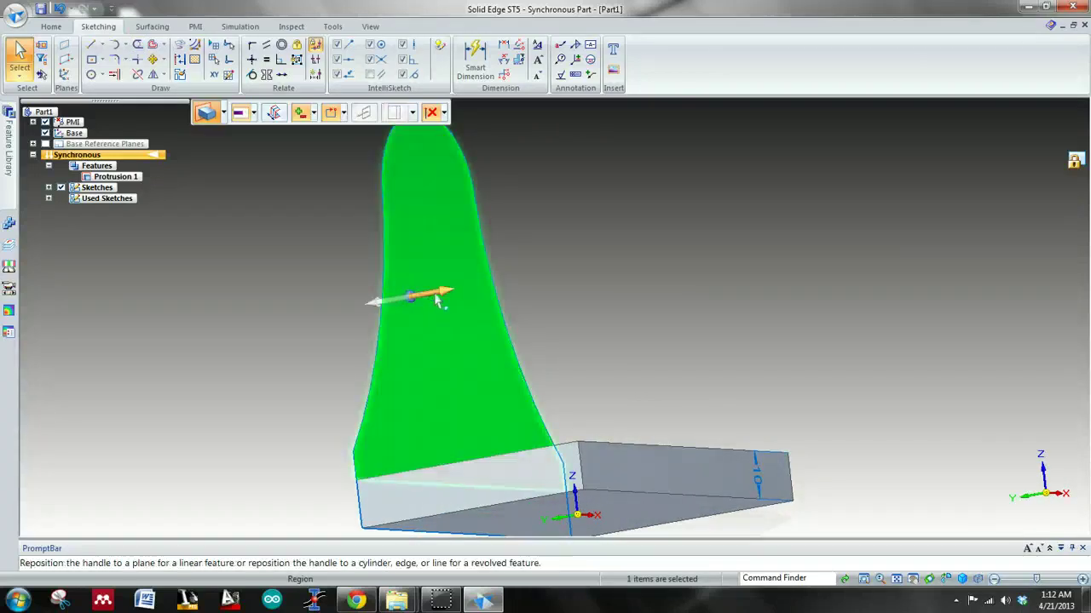
click(436, 295)
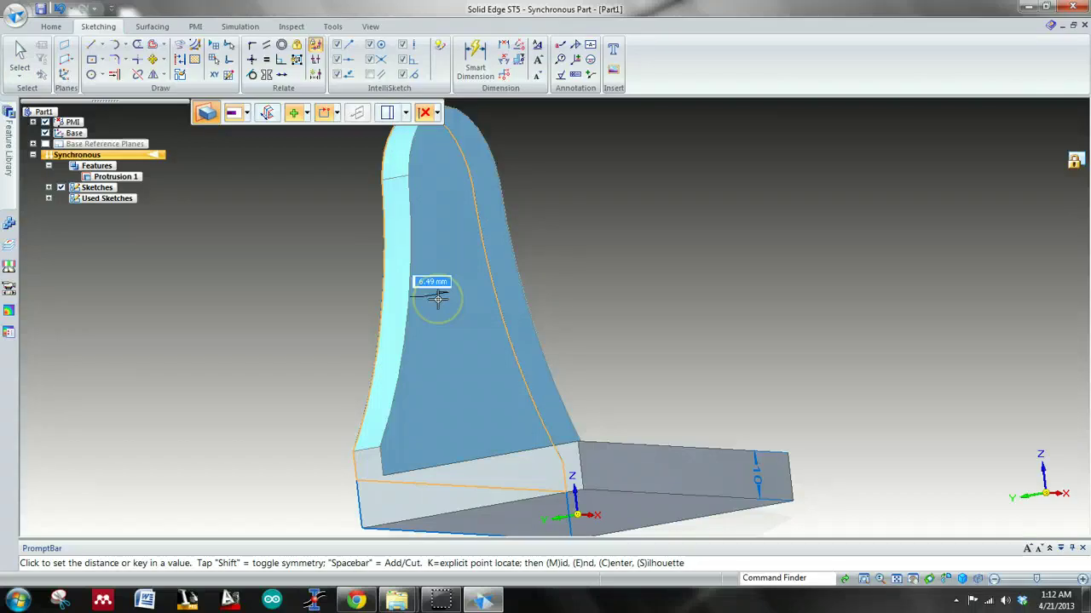
click(437, 298)
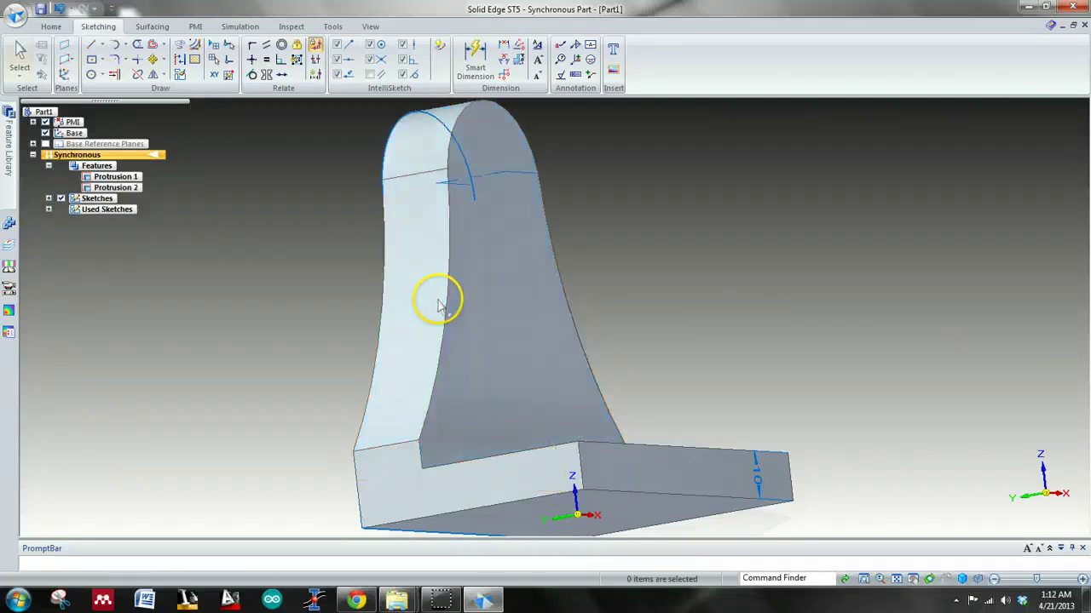
key(ctrl+i)
middle_drag(434, 301, 738, 329)
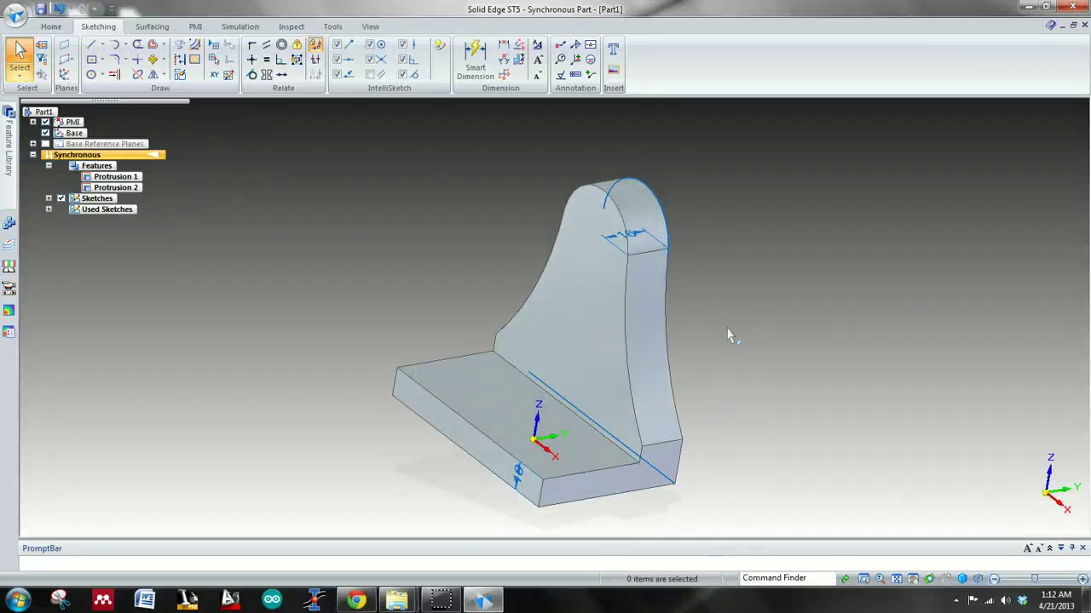
- Lock sketching to the upright's back face and draw a 16 mm diameter circle concentric with its rounded top
click(720, 329)
key(ctrl+k)
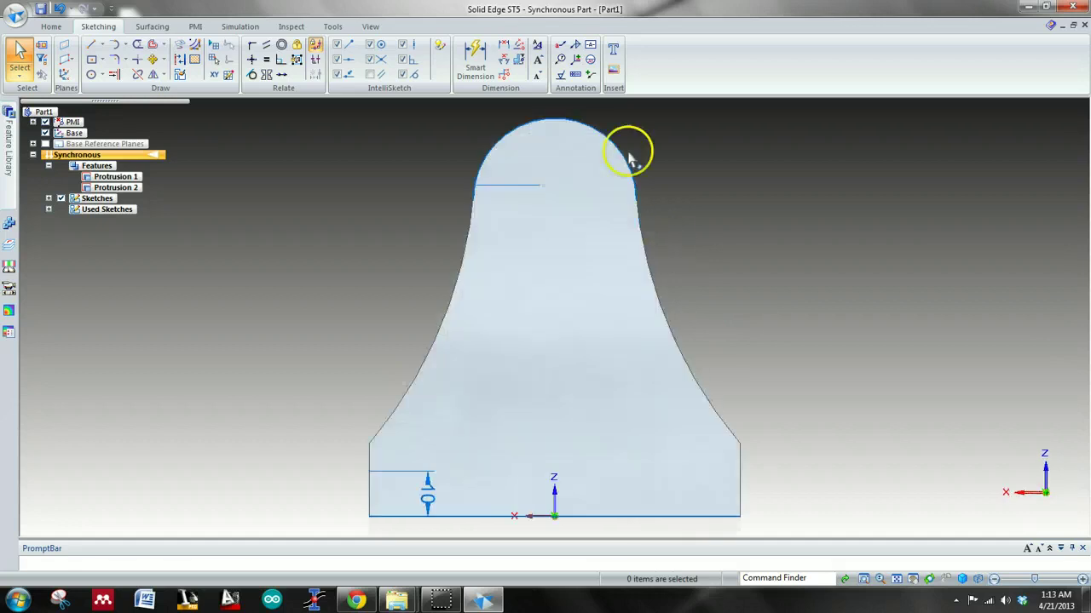
middle_drag(211, 134, 261, 151)
click(90, 74)
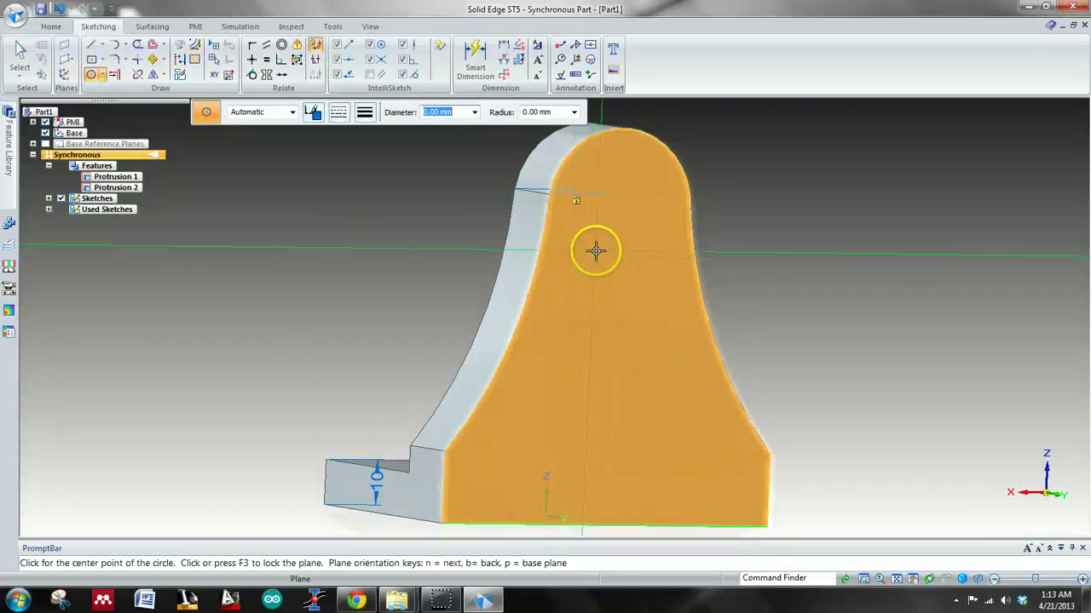
key(F3)
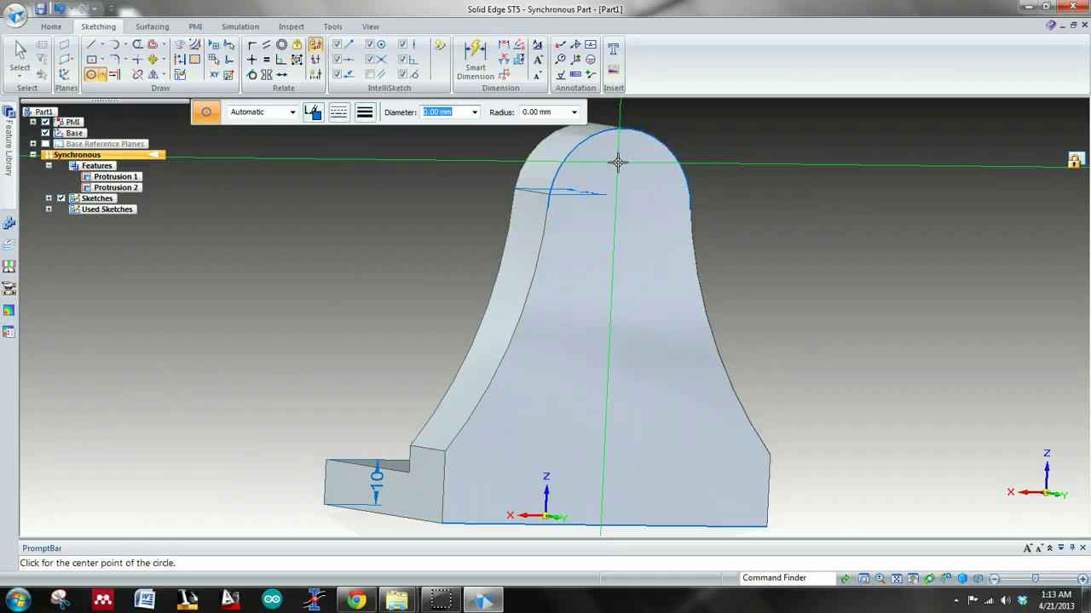
key(ctrl+h)
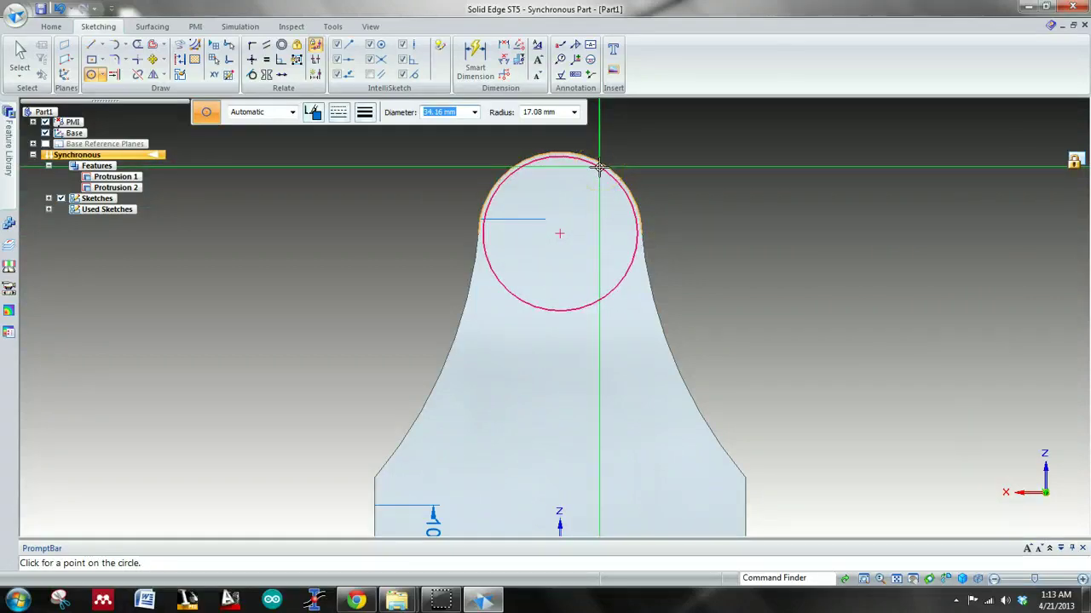
click(607, 164)
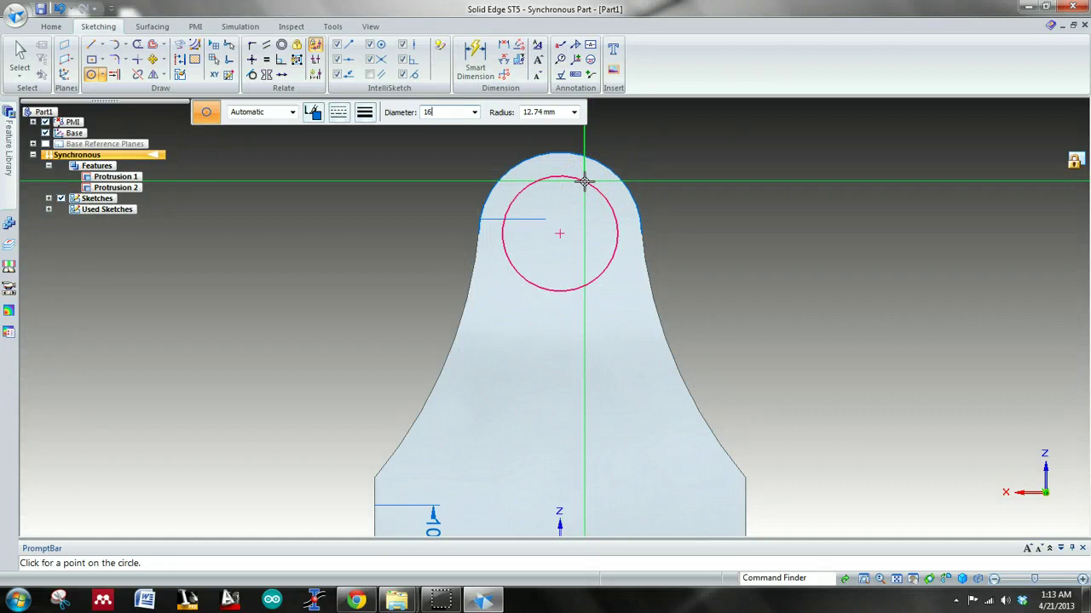
key(Return)
right_click(643, 170)
middle_drag(642, 171, 723, 165)
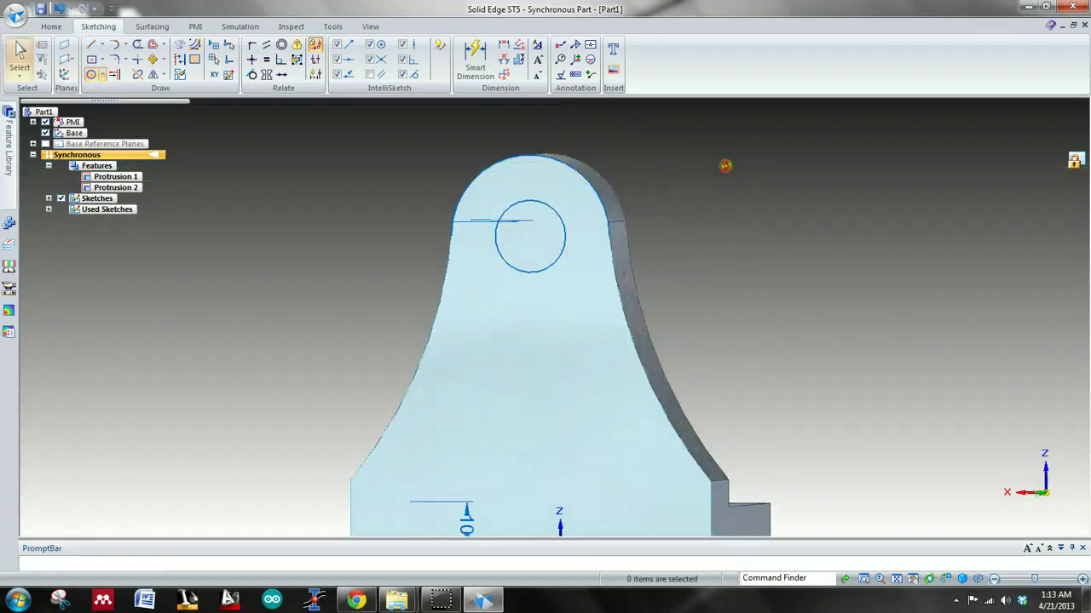
- Cut the 16 mm circle region through the full thickness of the upright
click(529, 239)
middle_drag(747, 219, 669, 231)
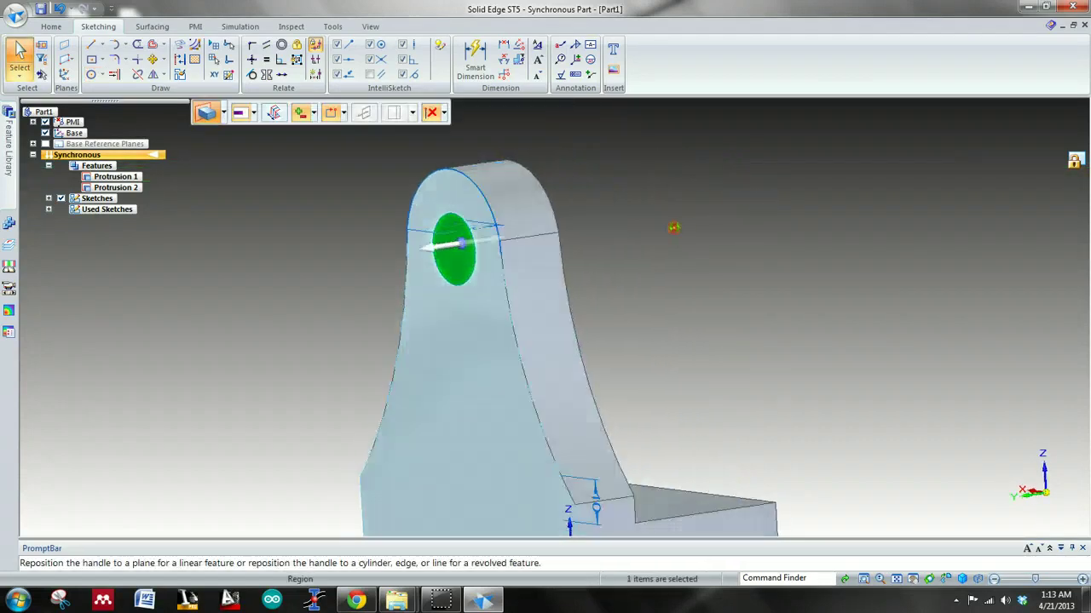
click(488, 245)
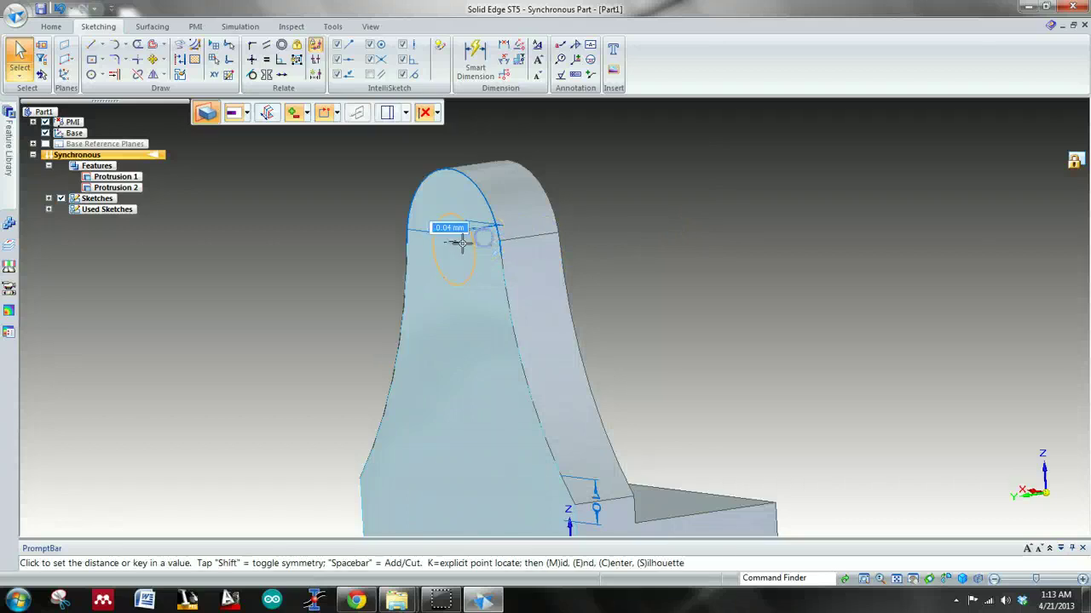
click(696, 238)
middle_drag(669, 328, 750, 302)
- Draw a centre-based rectangle 6 mm wide and 30 mm high at 0° on the topmost point of the upright's rounded end
key(ctrl+f)
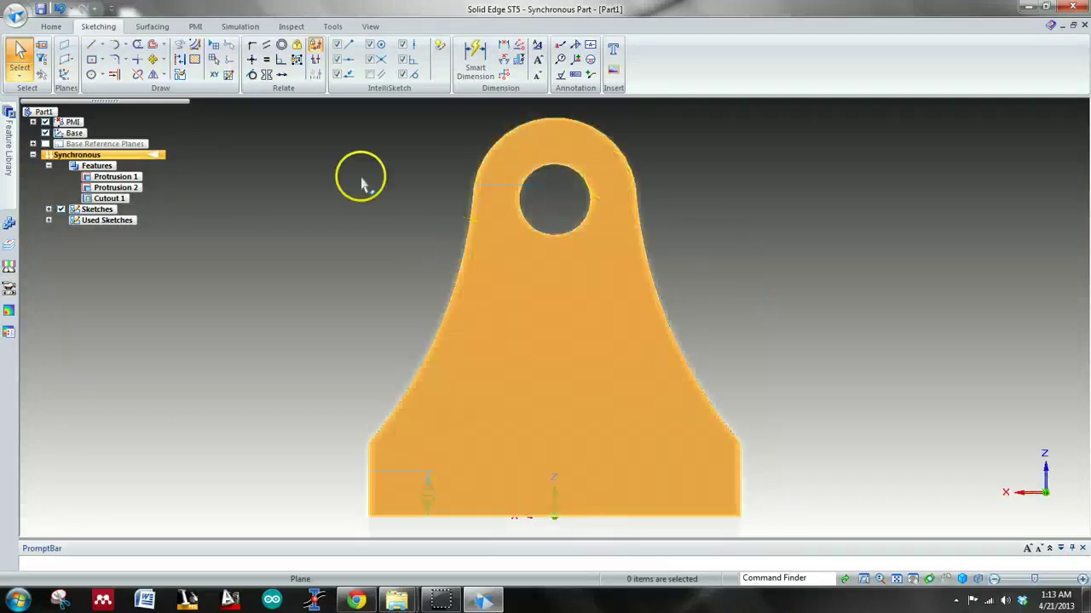
click(93, 63)
shift+middle_drag(737, 163, 760, 228)
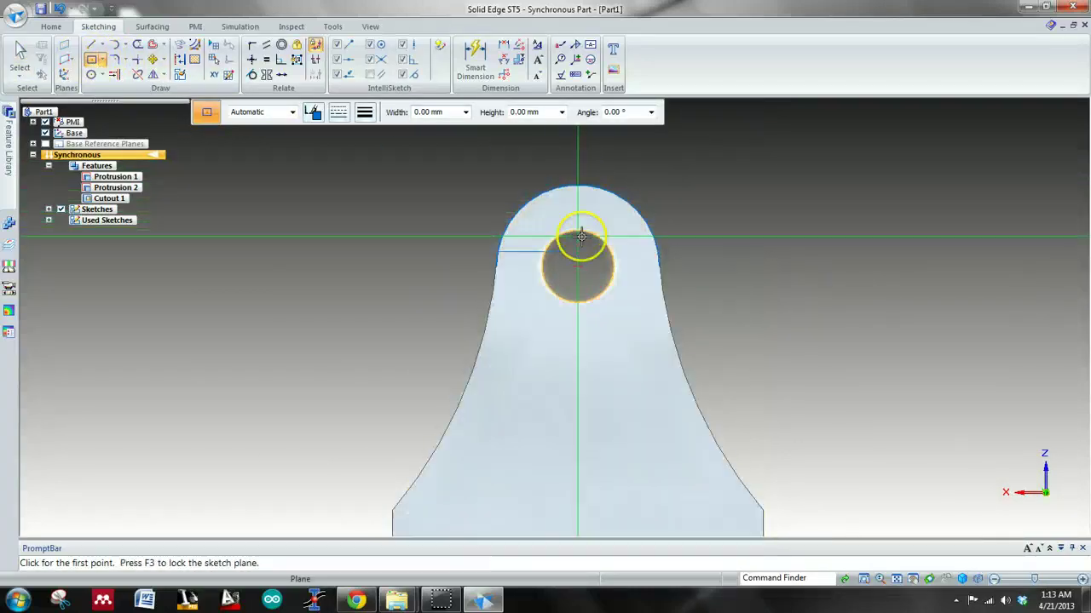
click(579, 184)
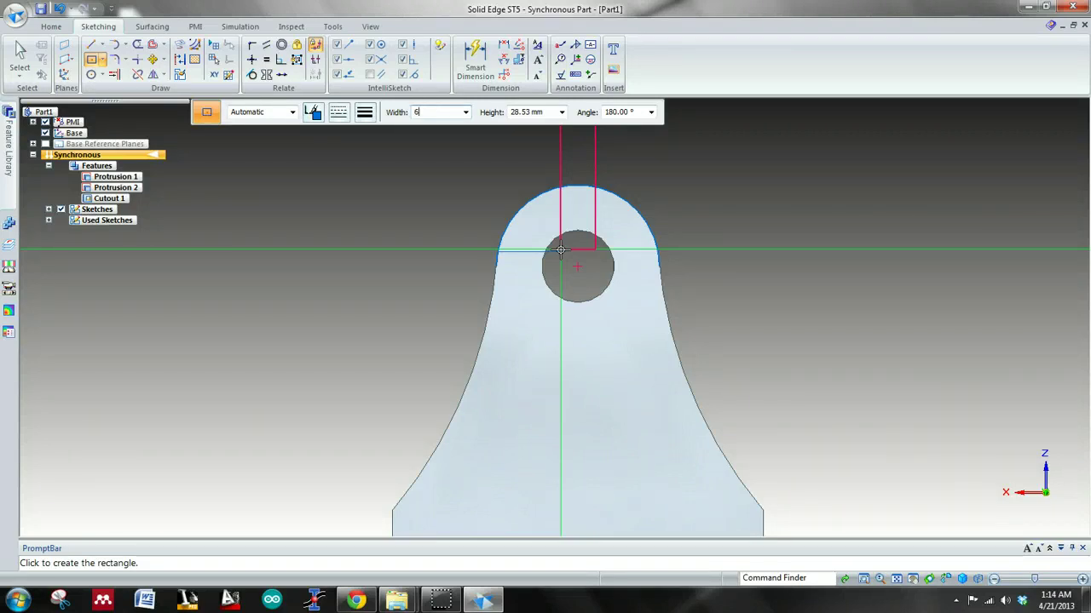
key(Tab)
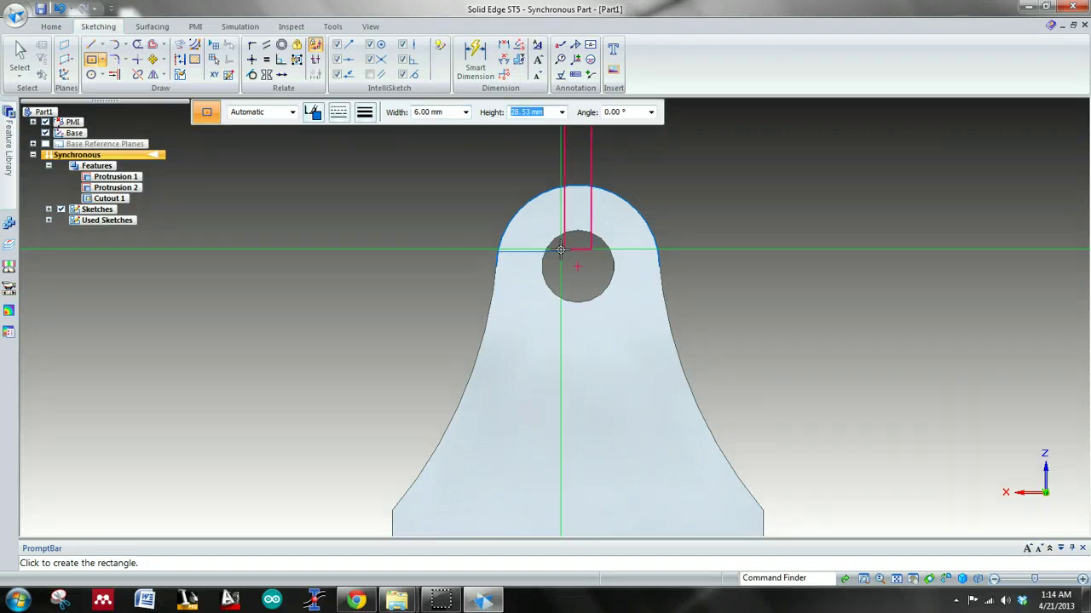
key(Tab)
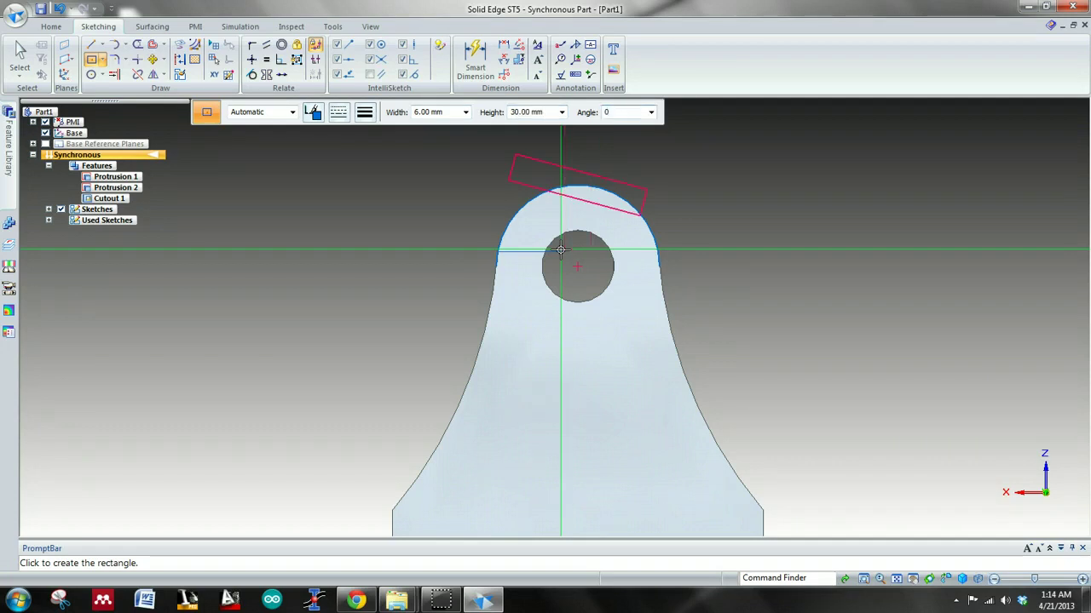
text(0)
key(Return)
key(Escape)
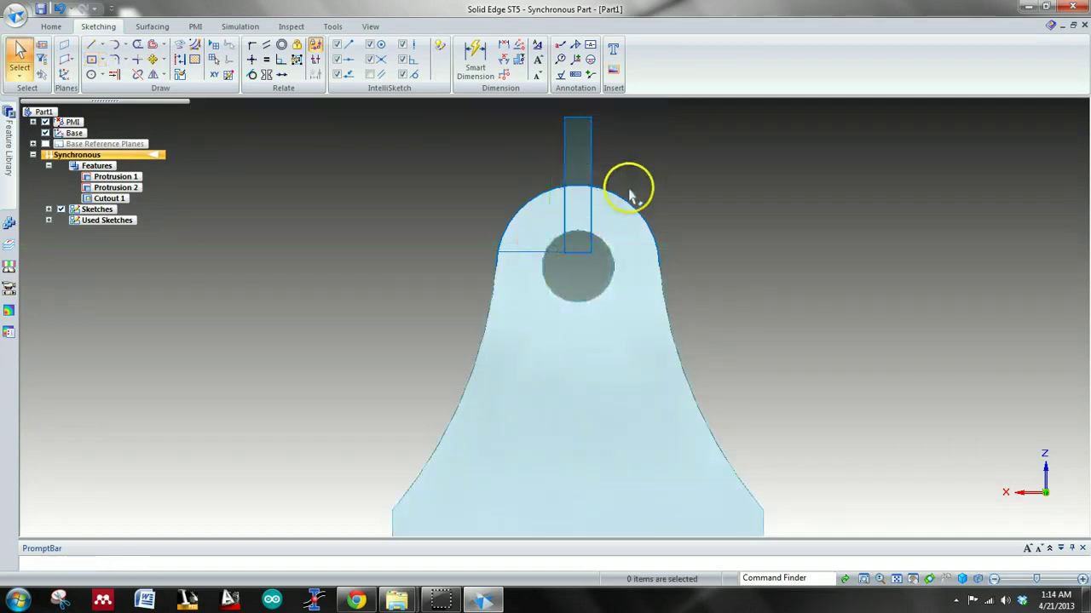
- Cut the part of the 6 mm wide rectangle lying inside the upright through its full thickness, opening a slot into the 16 mm hole
click(584, 213)
middle_drag(722, 197, 633, 202)
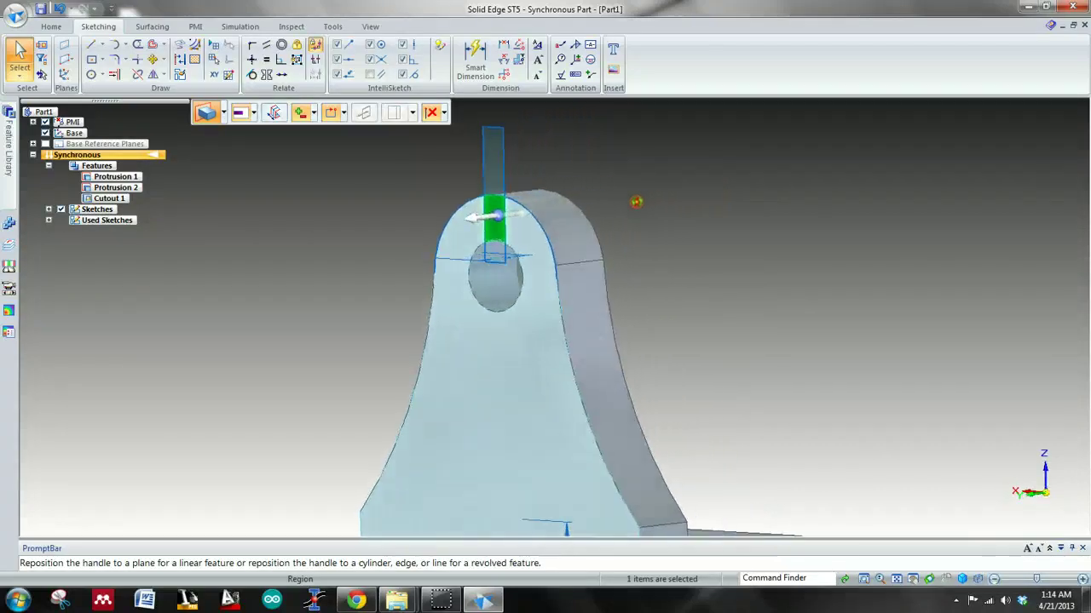
click(522, 217)
click(699, 196)
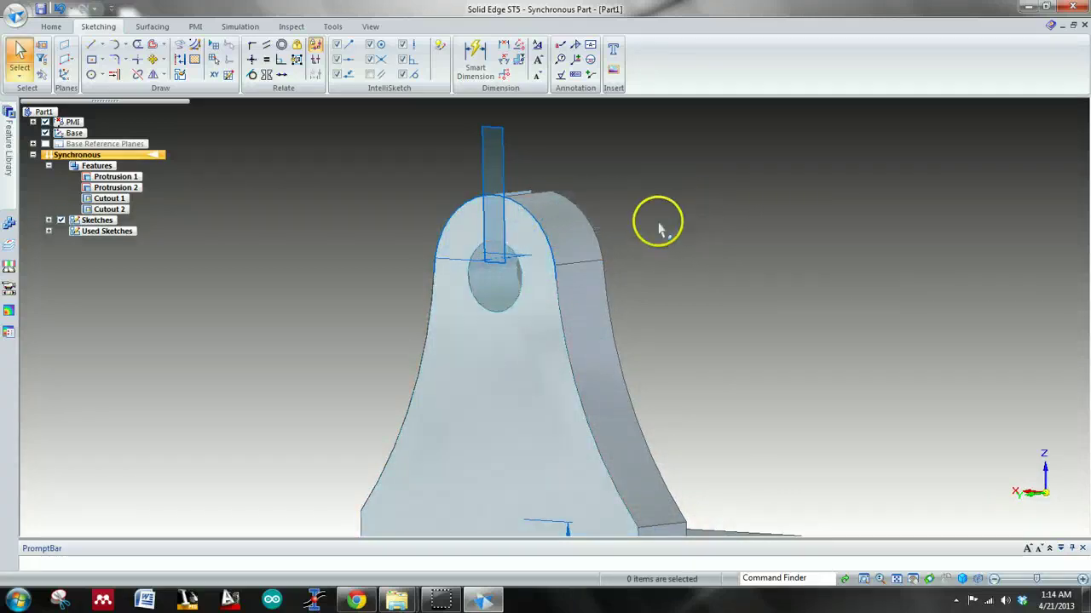
- Lock sketching to the part's L-shaped side face and view it square-on
middle_drag(403, 242, 412, 266)
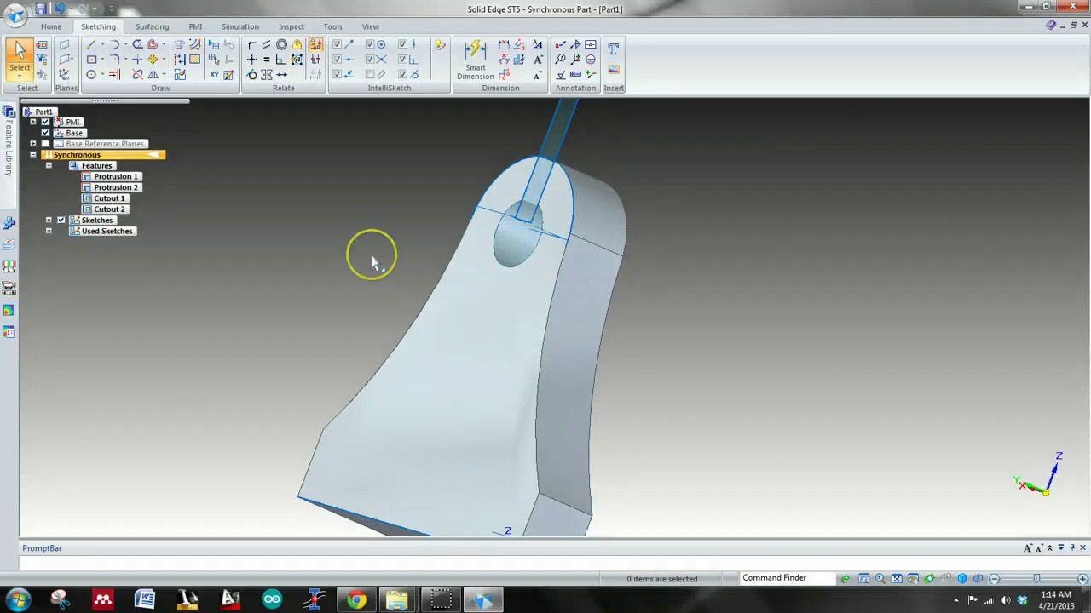
key(ctrl+i)
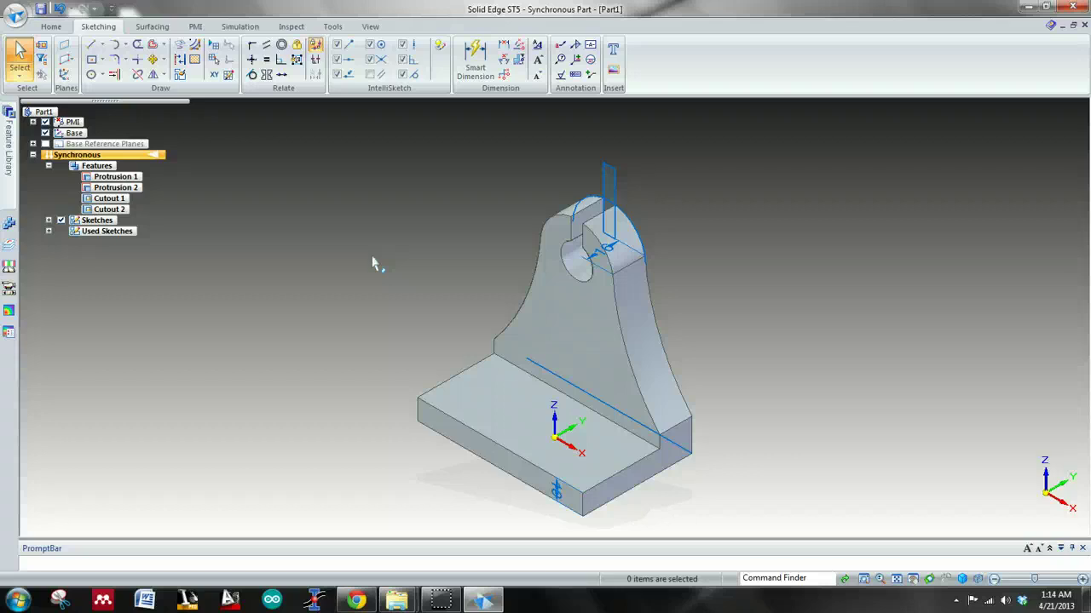
key(ctrl+r)
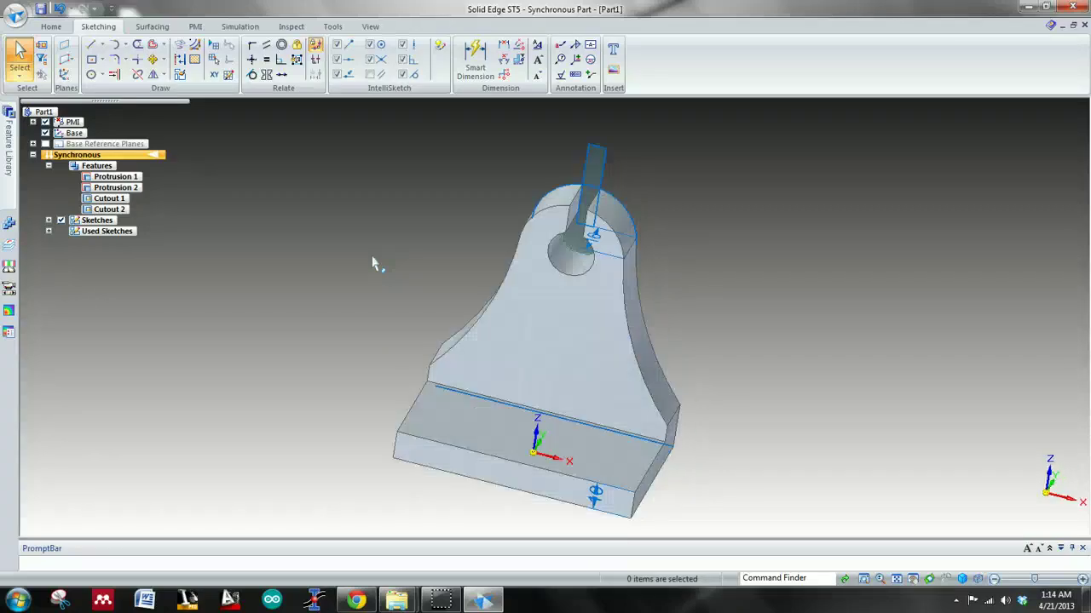
key(ctrl+l)
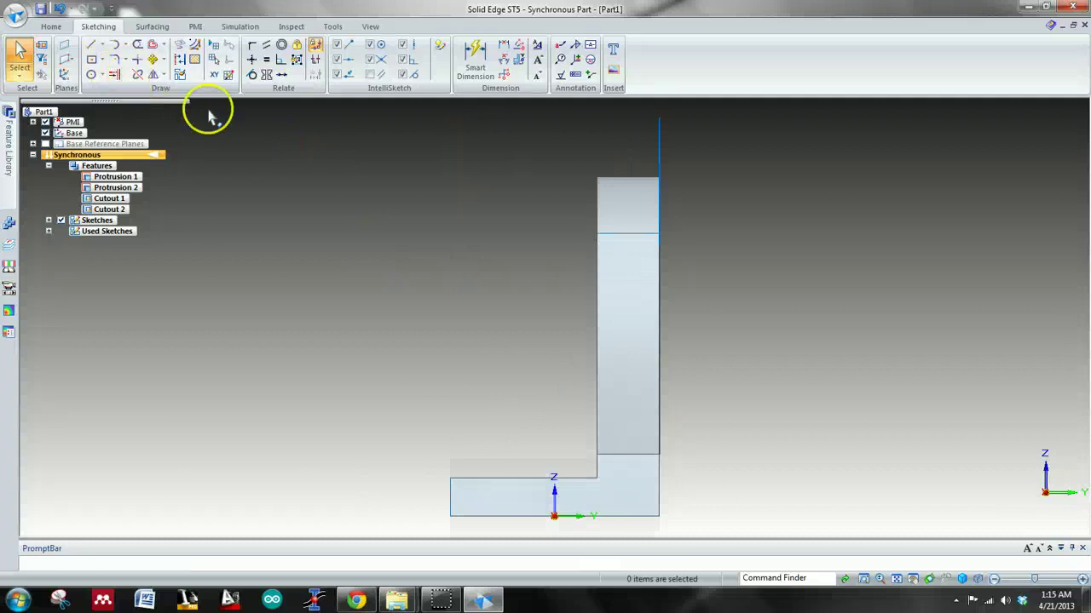
click(90, 74)
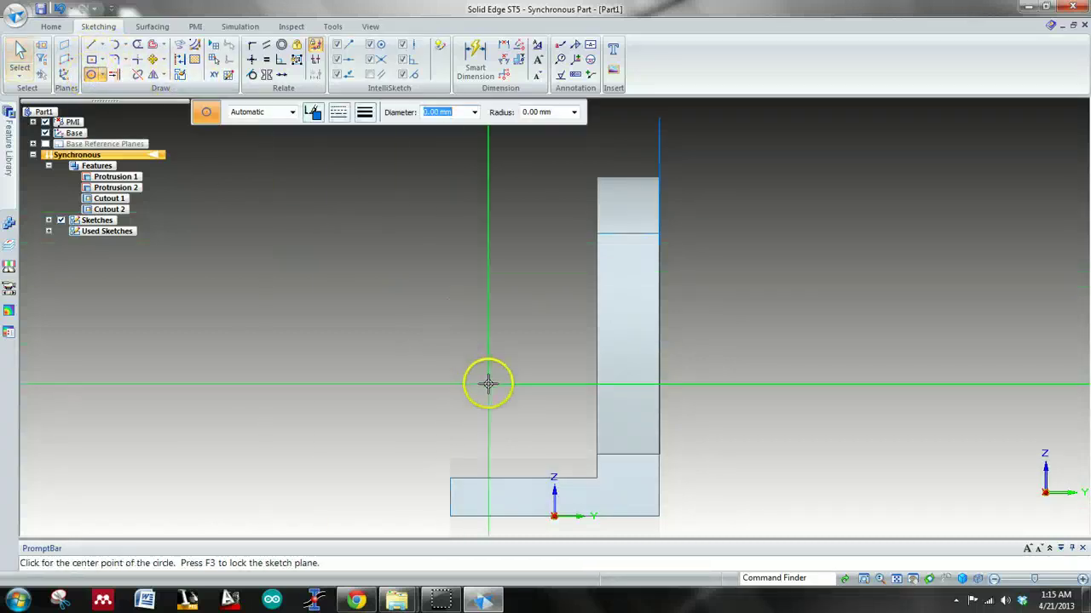
middle_drag(481, 397, 465, 427)
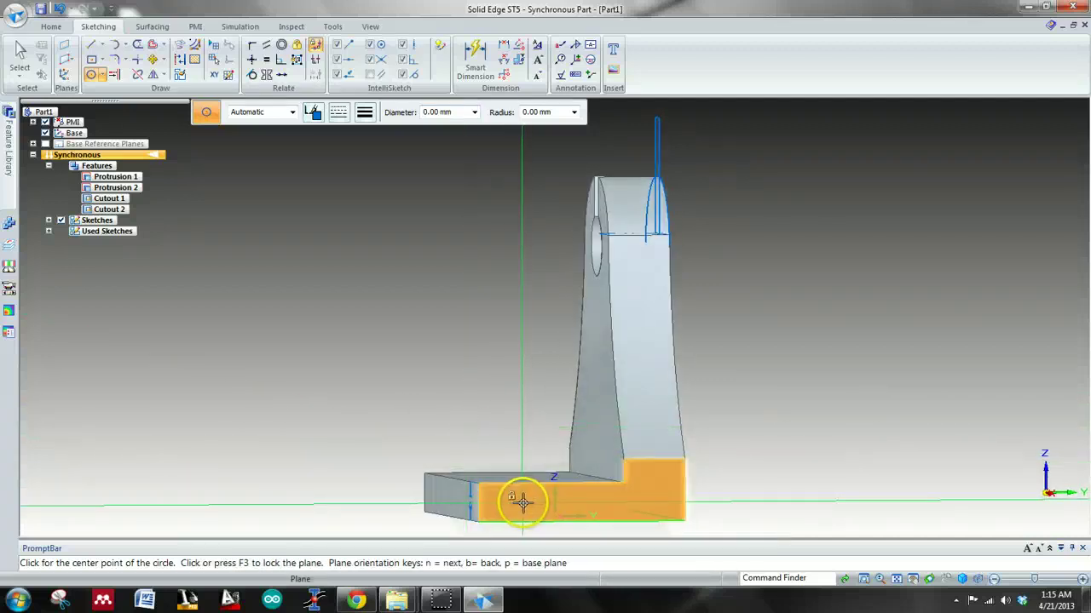
key(F3)
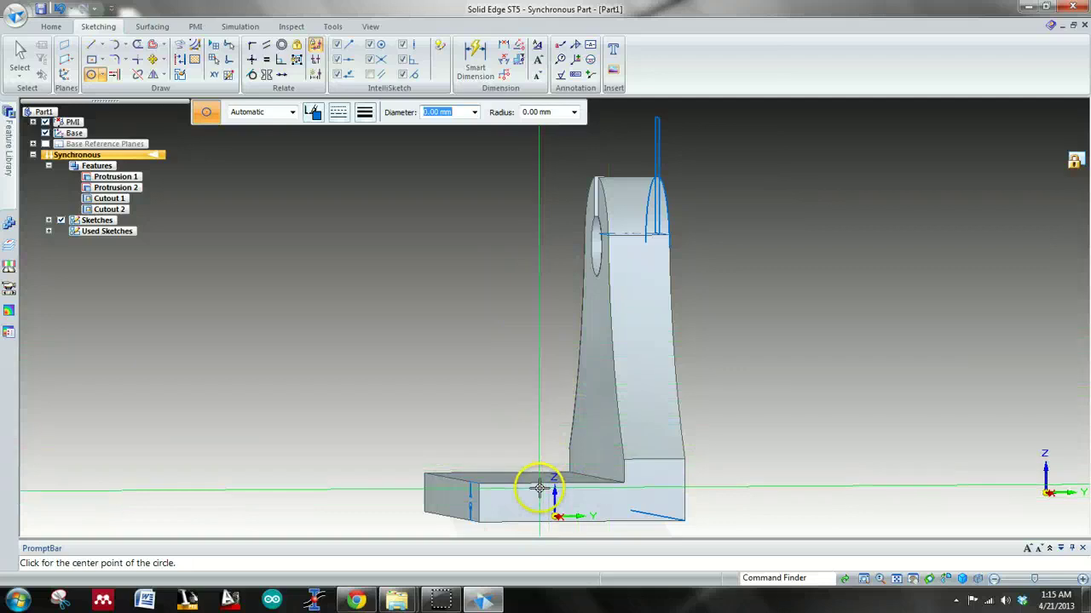
key(ctrl+h)
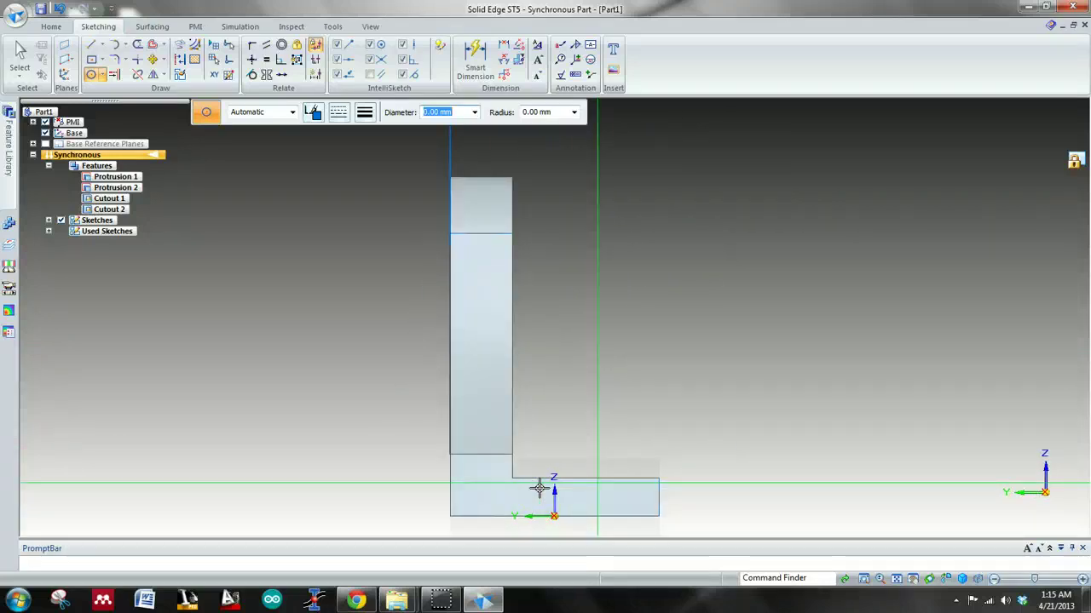
key(ctrl+r)
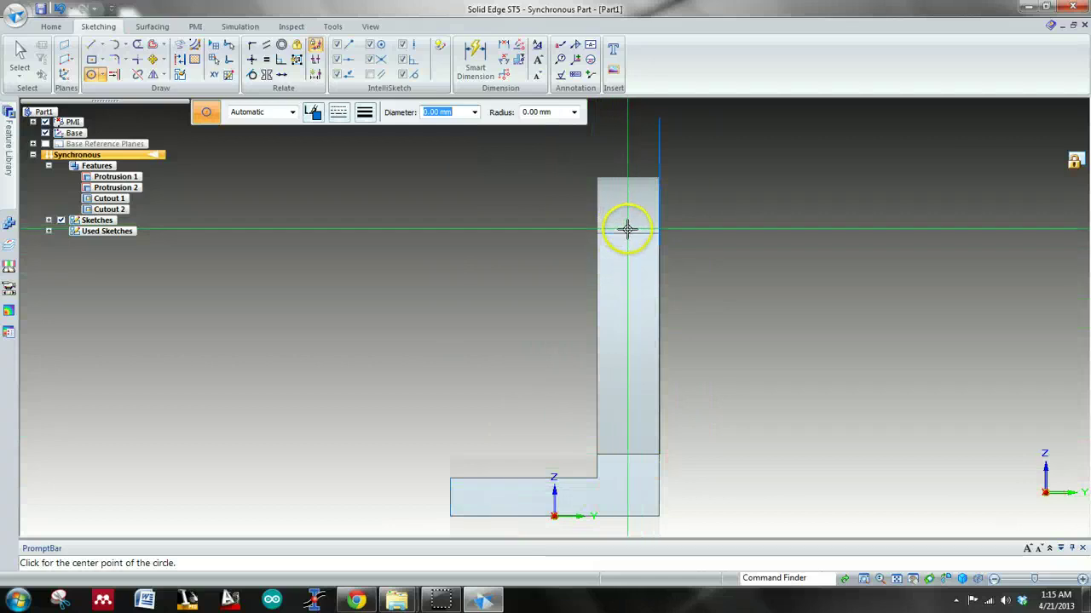
- Draw a 70 mm line at 90° upward from the bottom back corner of the L-shaped side face
click(91, 44)
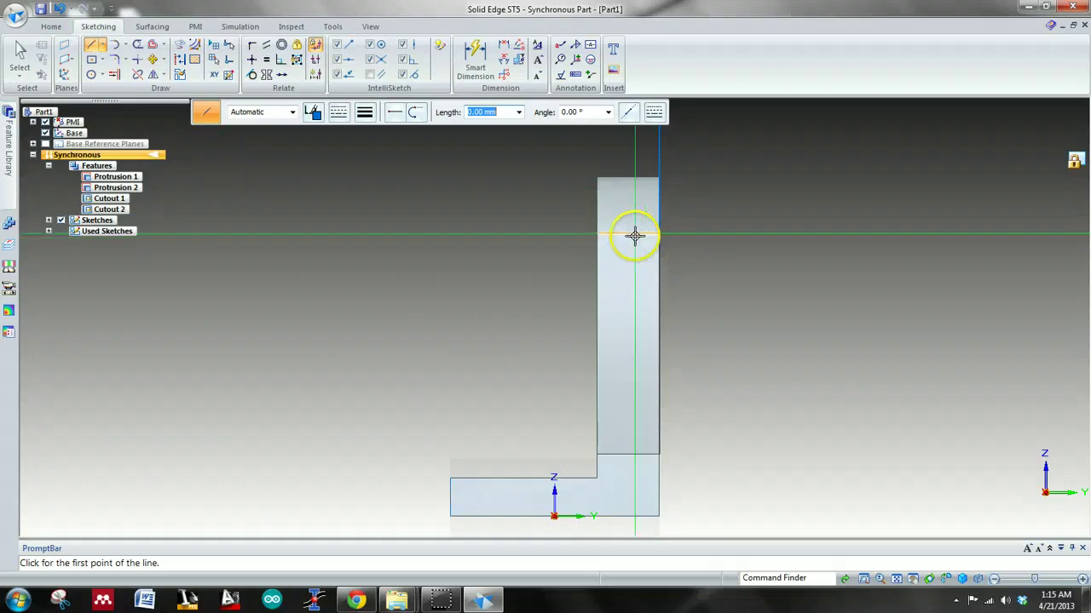
mouse_move(512, 261)
middle_down()
mouse_move(582, 253)
mouse_move(599, 263)
mouse_move(505, 261)
middle_up()
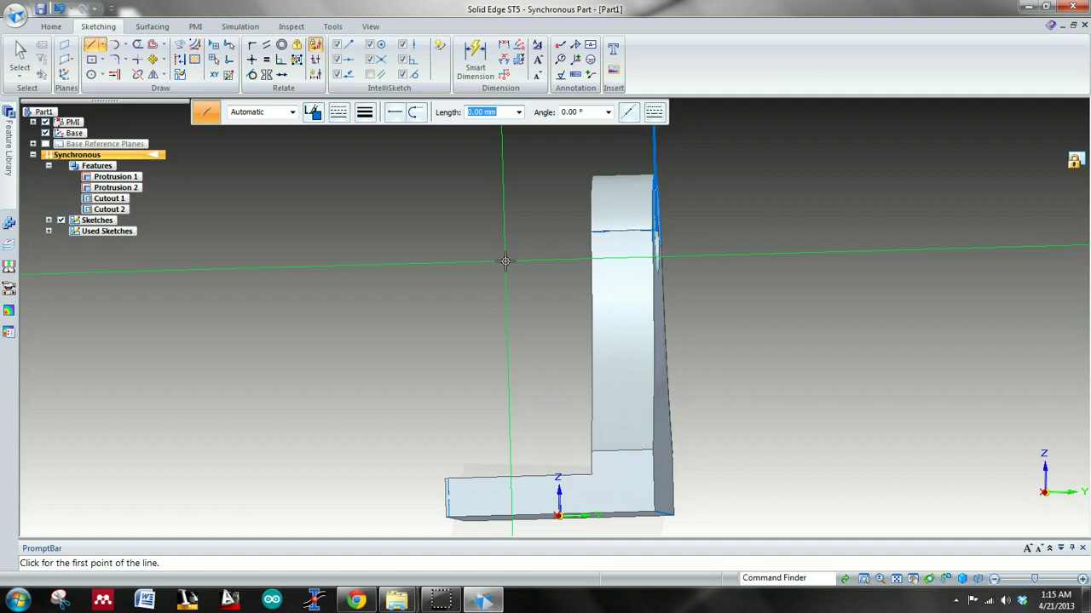
key(ctrl+h)
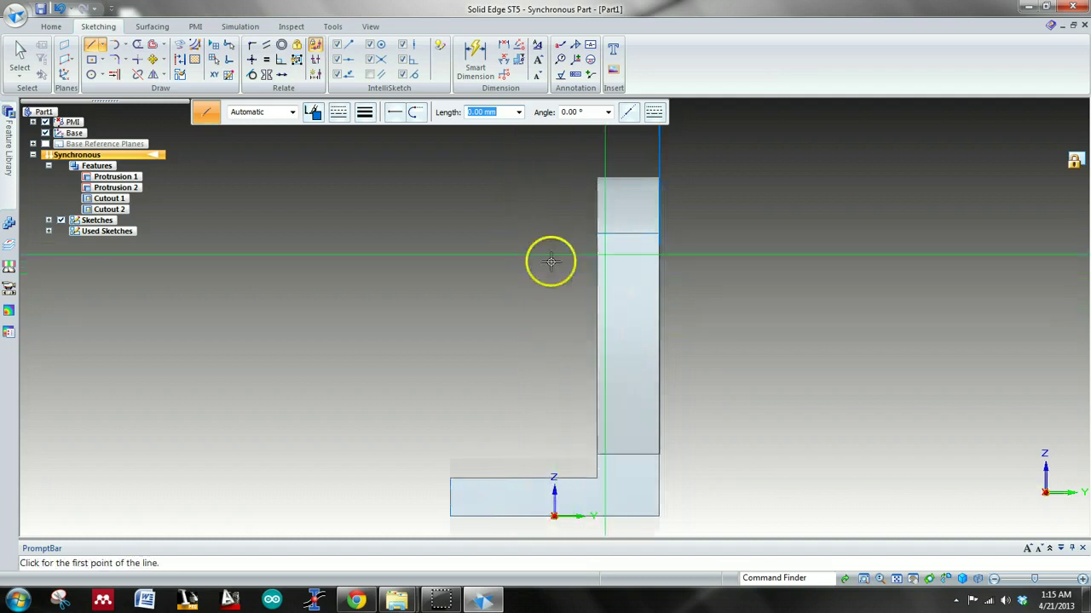
middle_drag(551, 262, 533, 251)
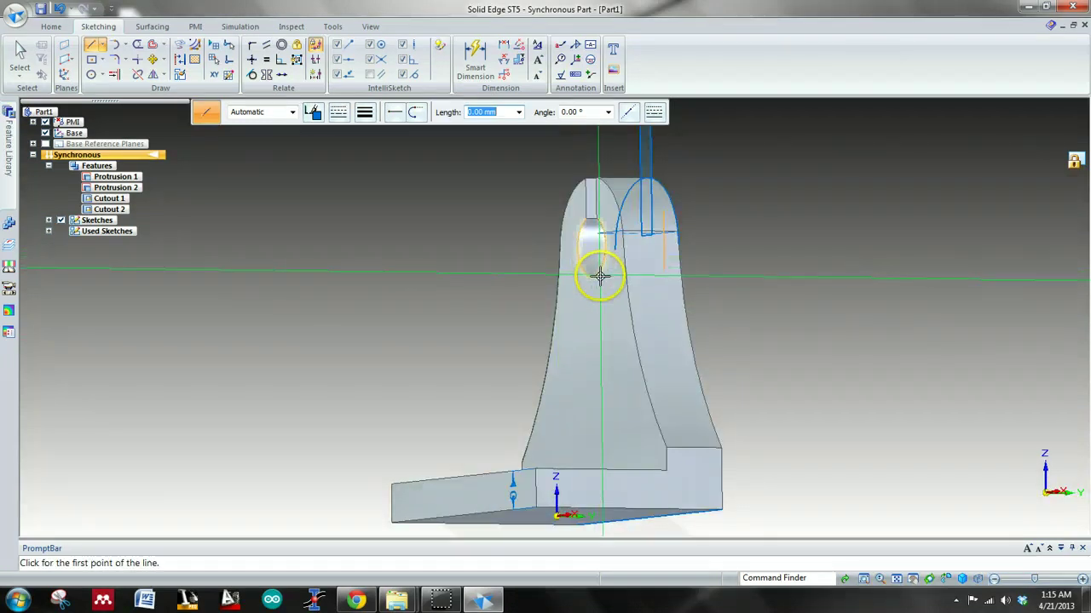
middle_drag(730, 258, 656, 253)
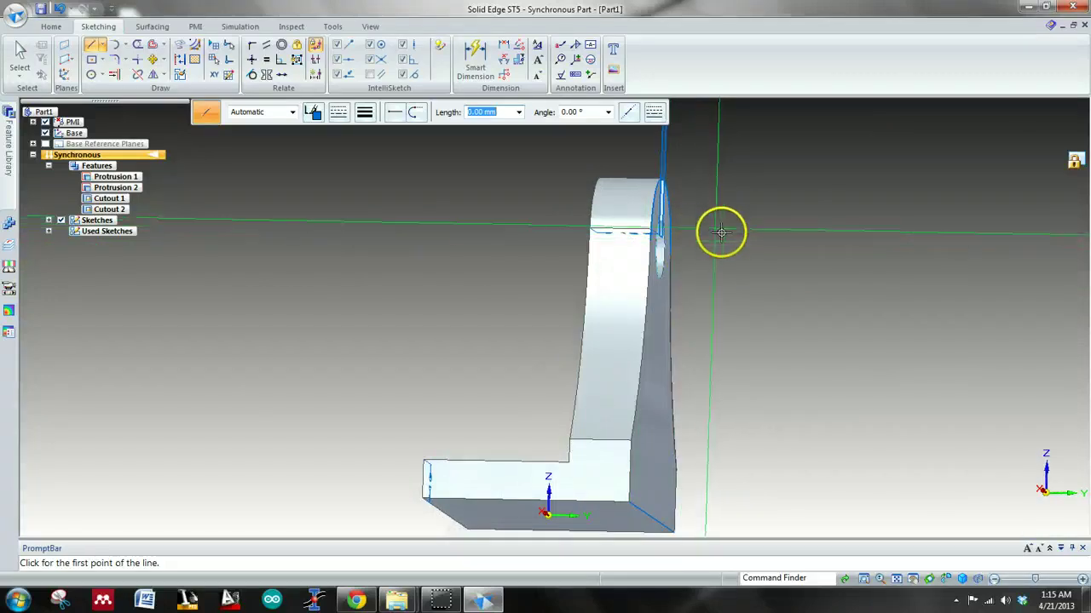
middle_drag(711, 231, 614, 249)
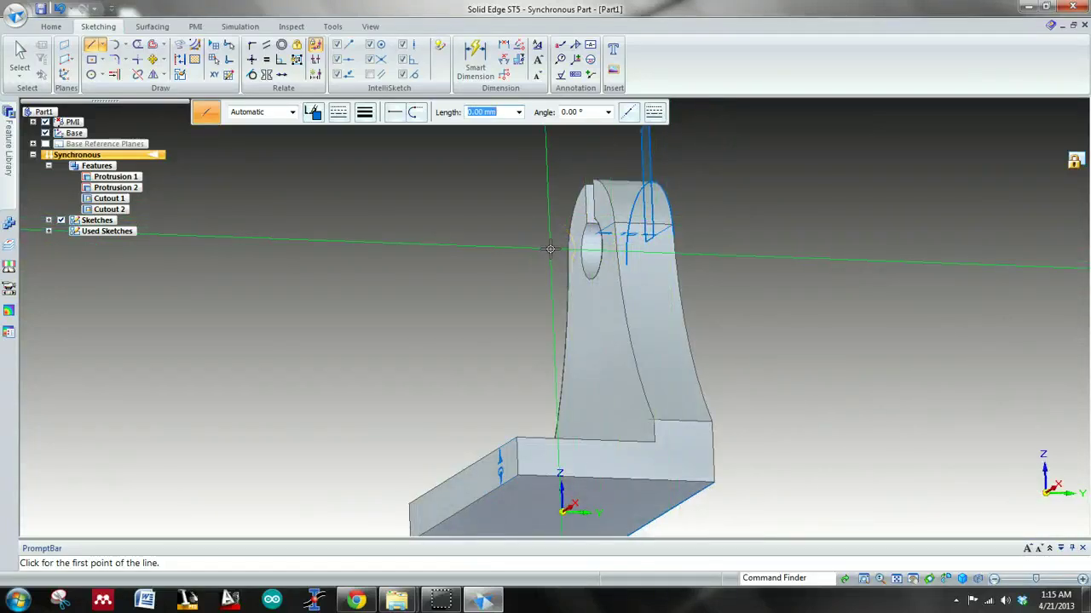
key(ctrl+h)
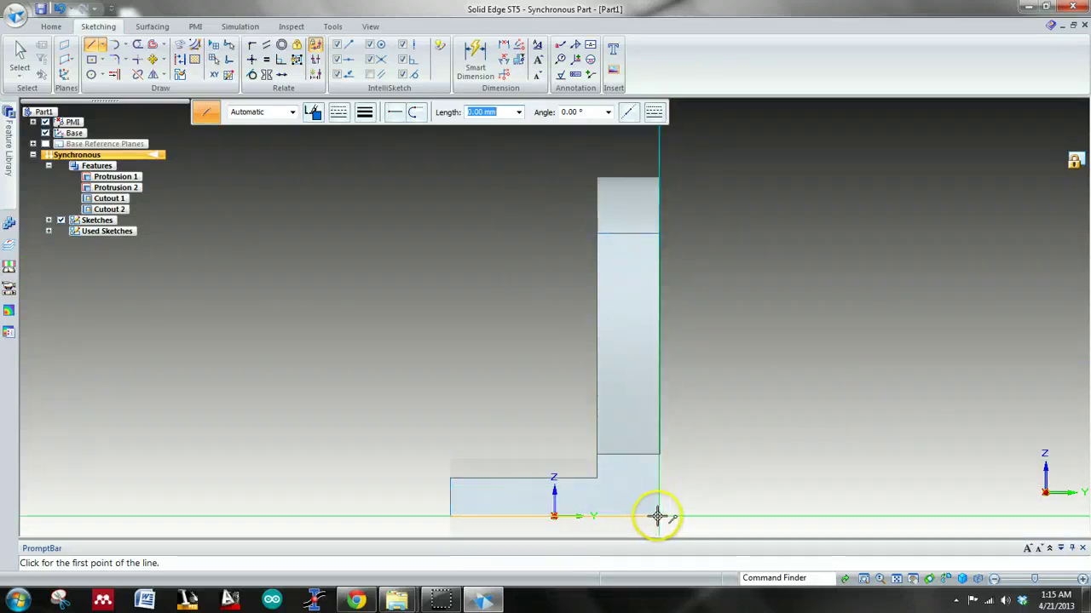
click(657, 516)
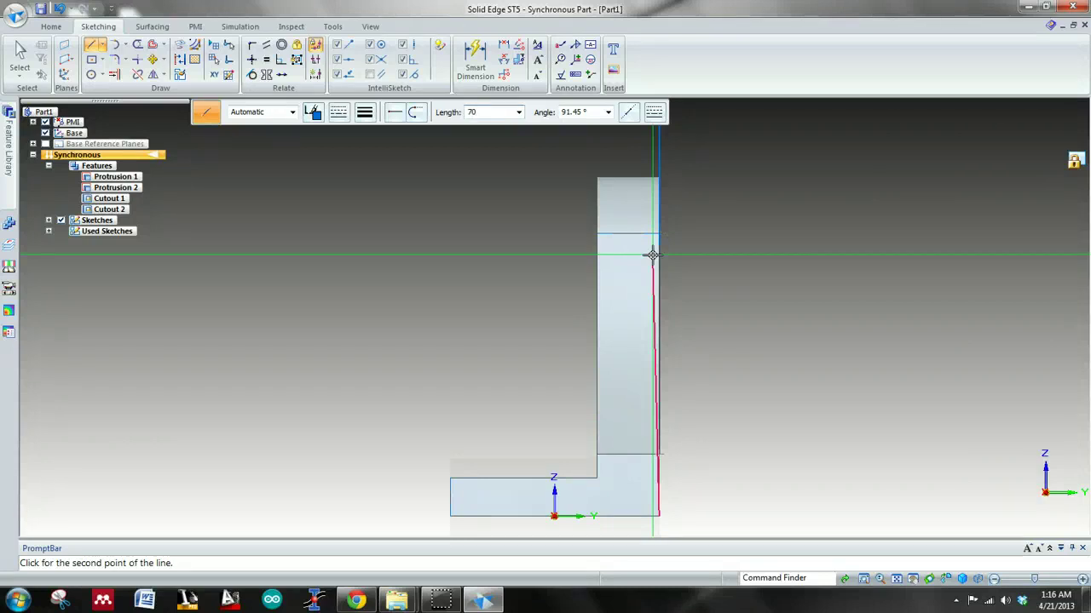
key(Tab)
text(9)
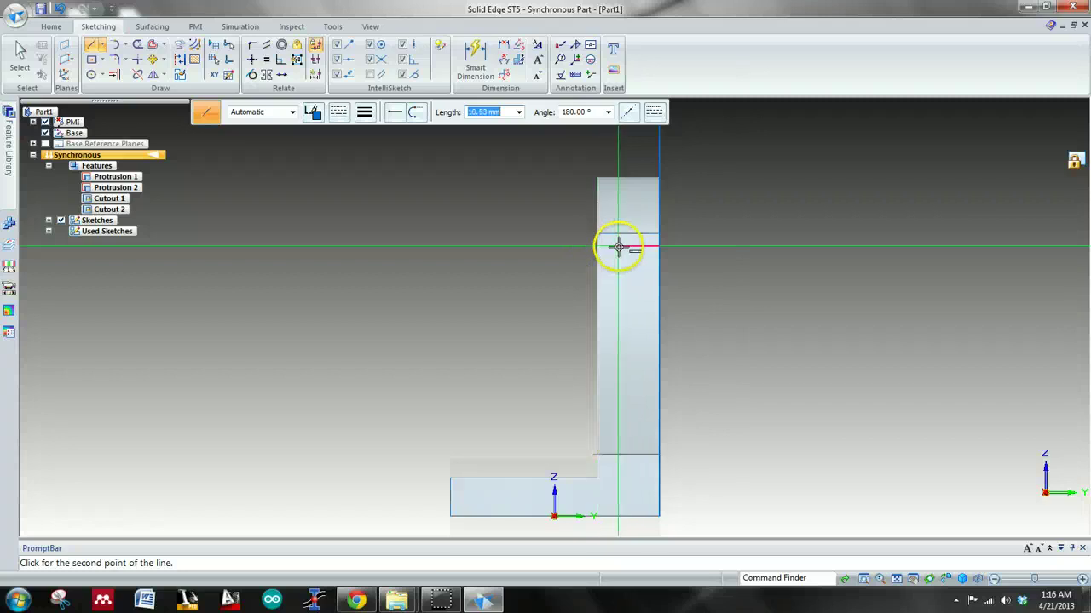
- Continue the line chain with an 8 mm segment at 180° and a 12 mm segment at 90°
key(Tab)
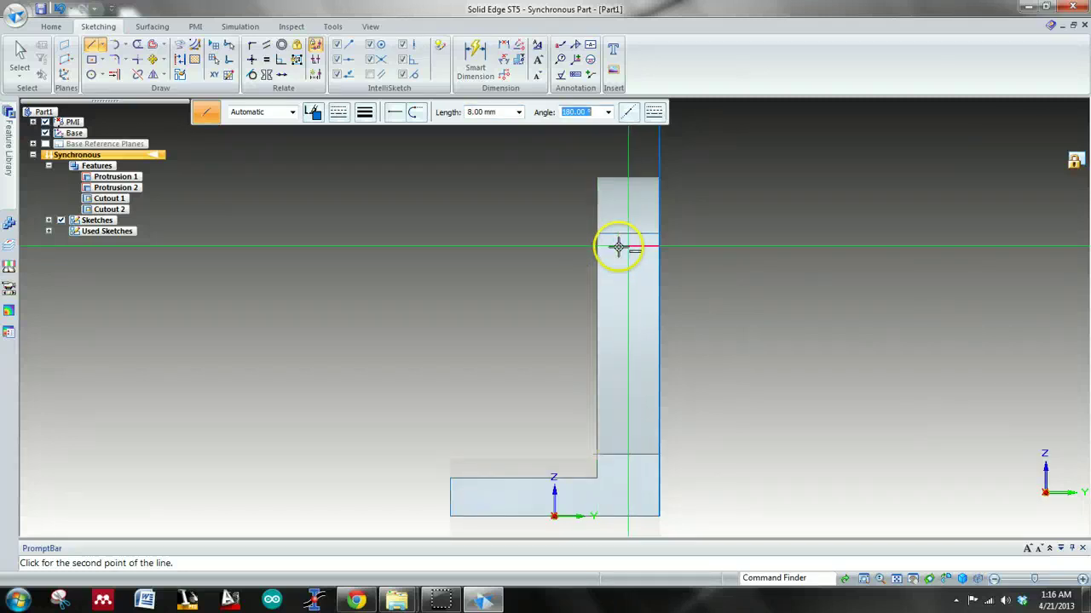
text(180)
key(Return)
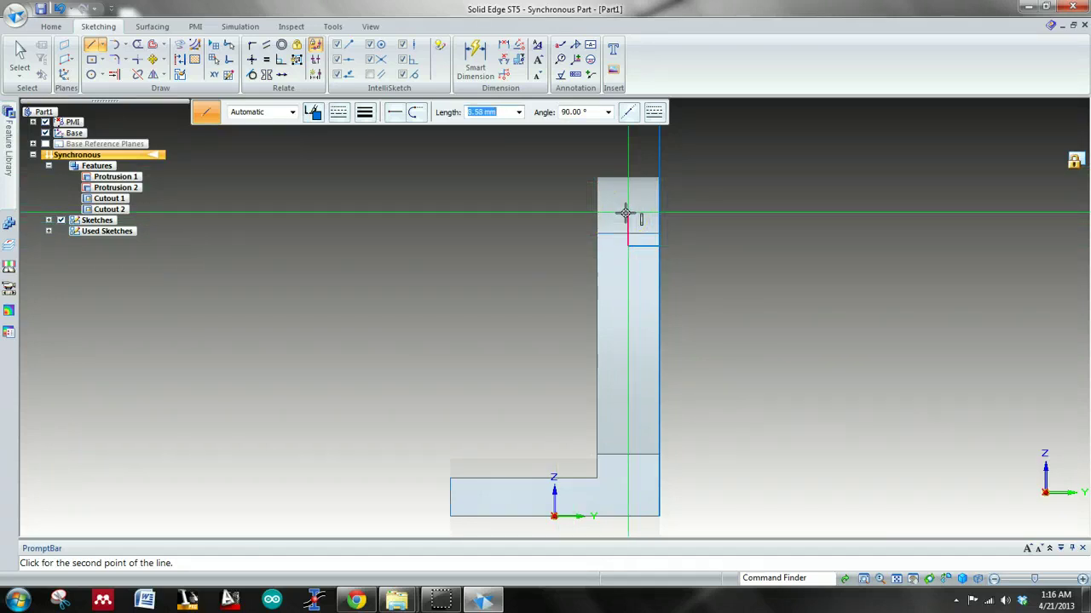
text(12)
key(Tab)
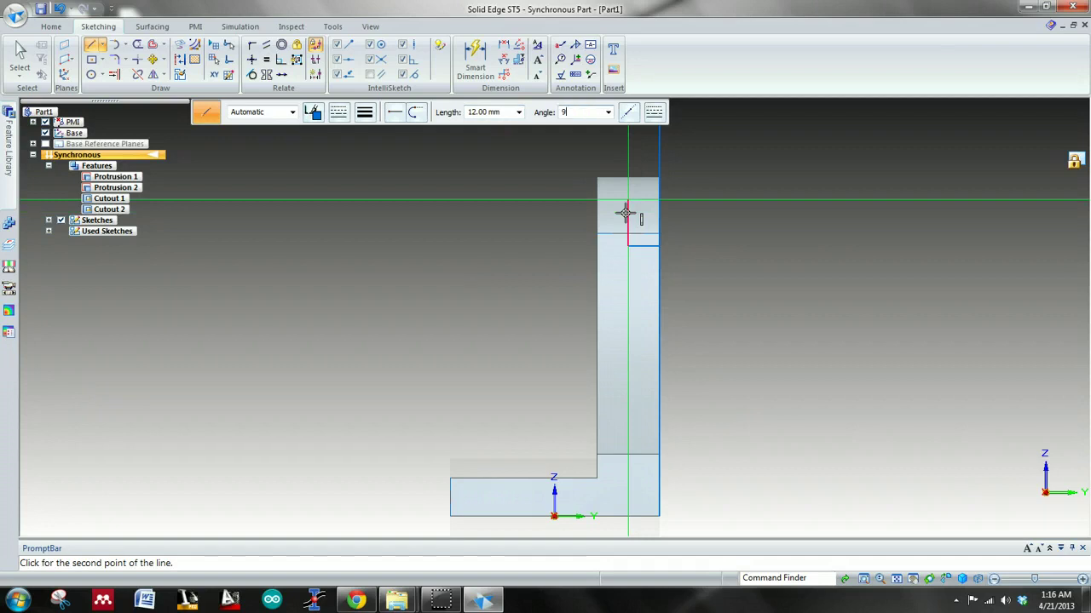
text(90)
key(Return)
key(Escape)
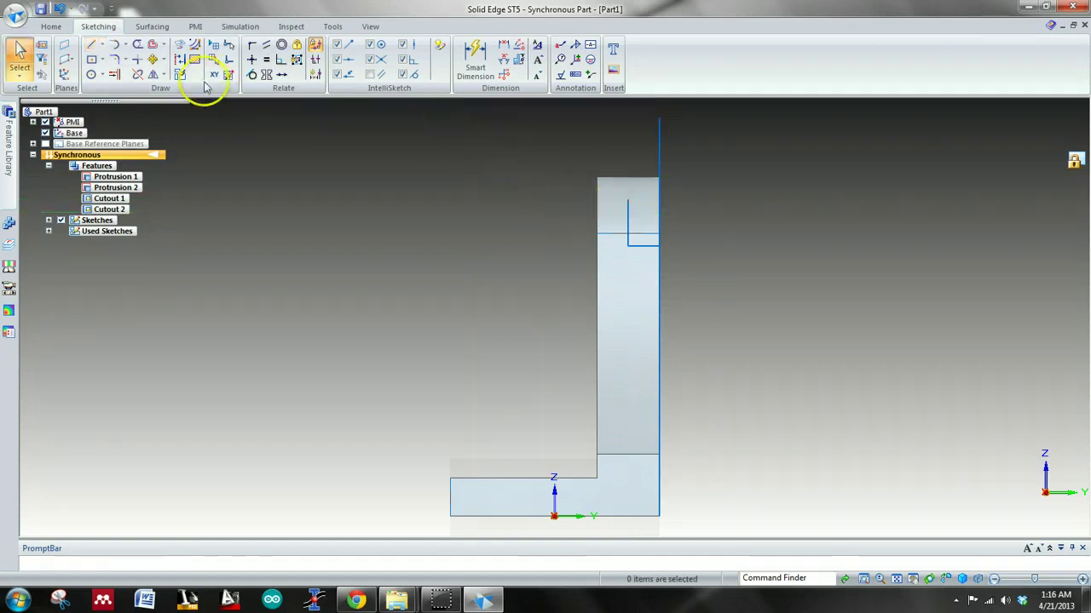
- Draw a 4 mm diameter circle centred on the upper end of the 12 mm line
click(91, 75)
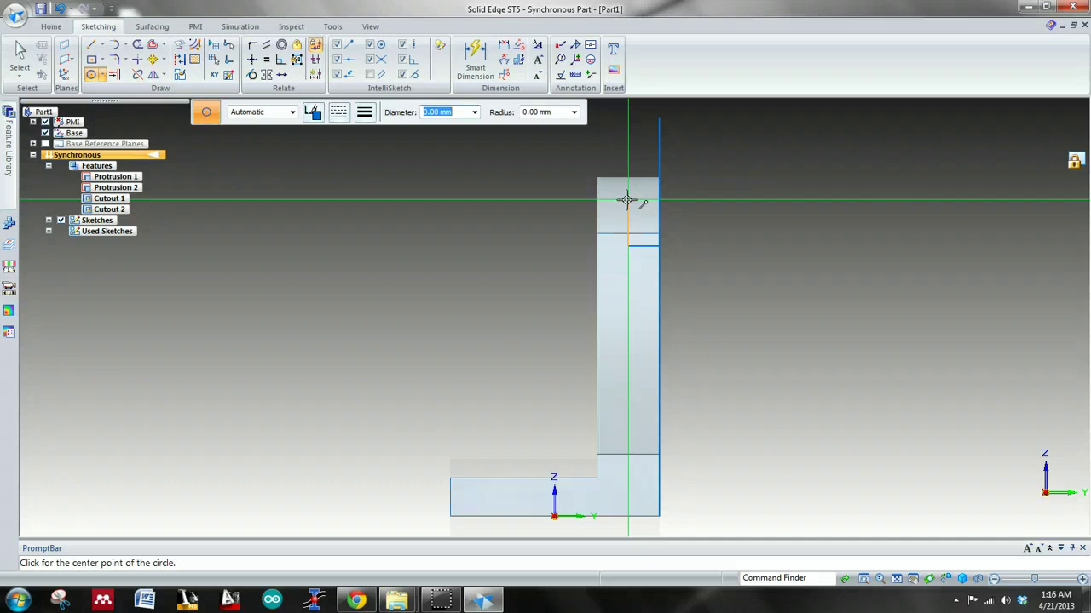
click(626, 200)
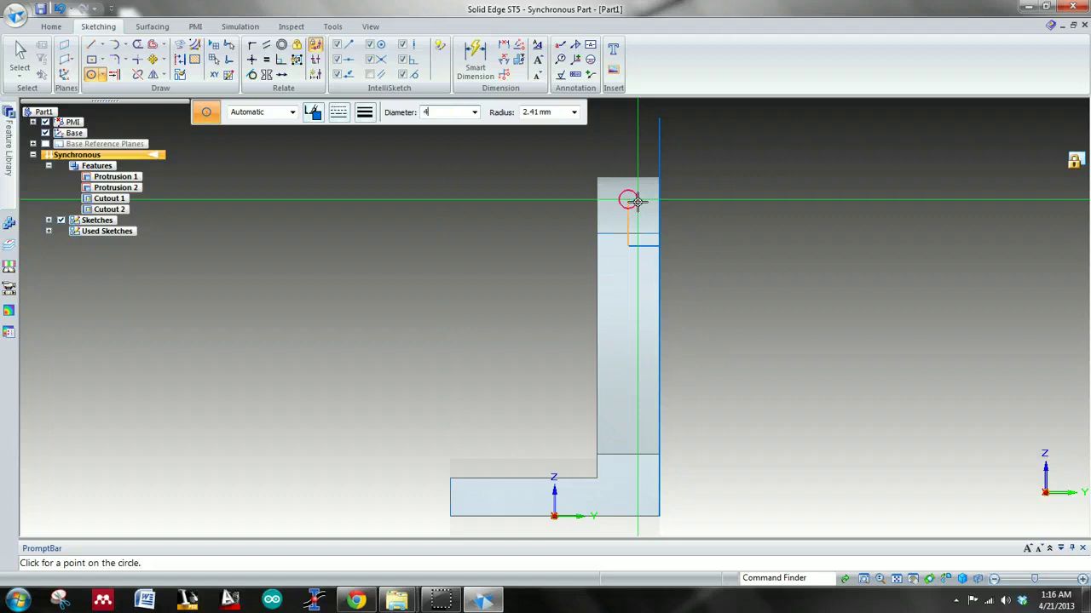
key(Return)
key(Escape)
- Cut the 4 mm circle region about 80 mm across the upright's rounded top and through both sides of the slot
scroll(628, 195, up, 6)
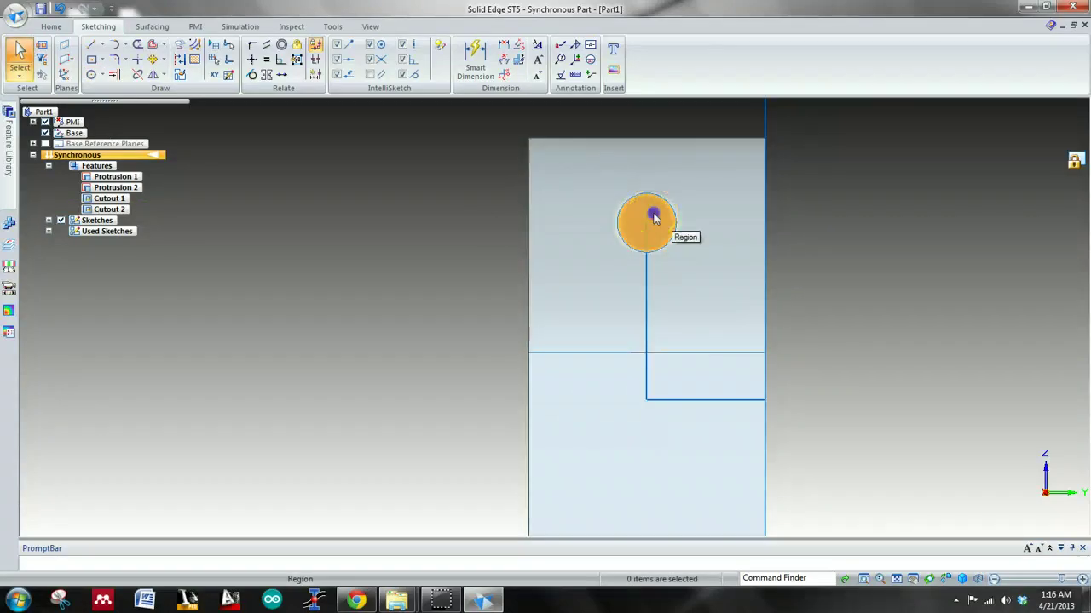
click(654, 220)
middle_drag(810, 243, 727, 258)
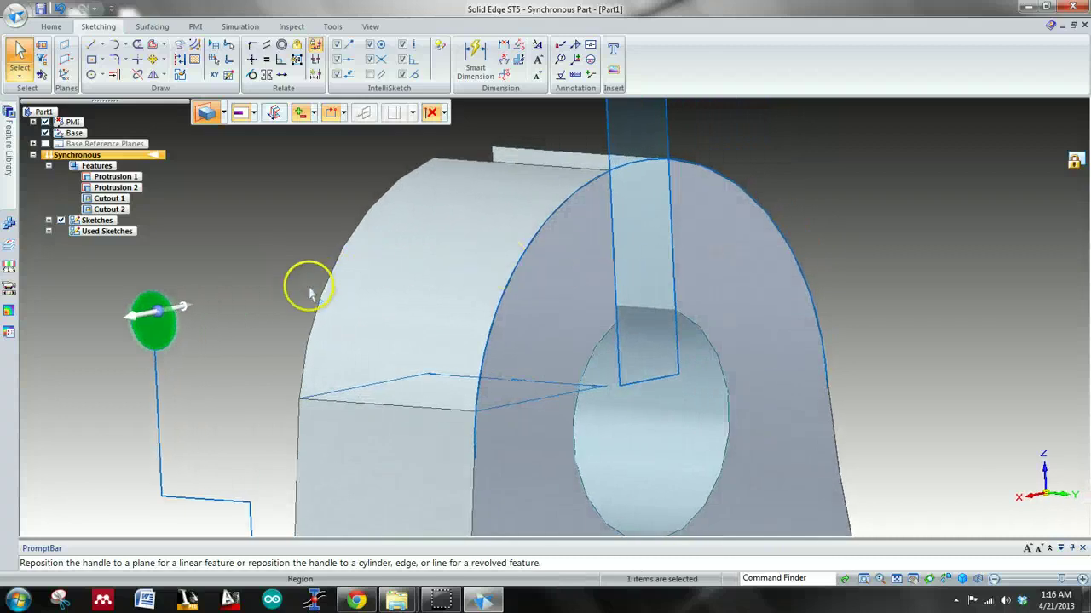
click(191, 313)
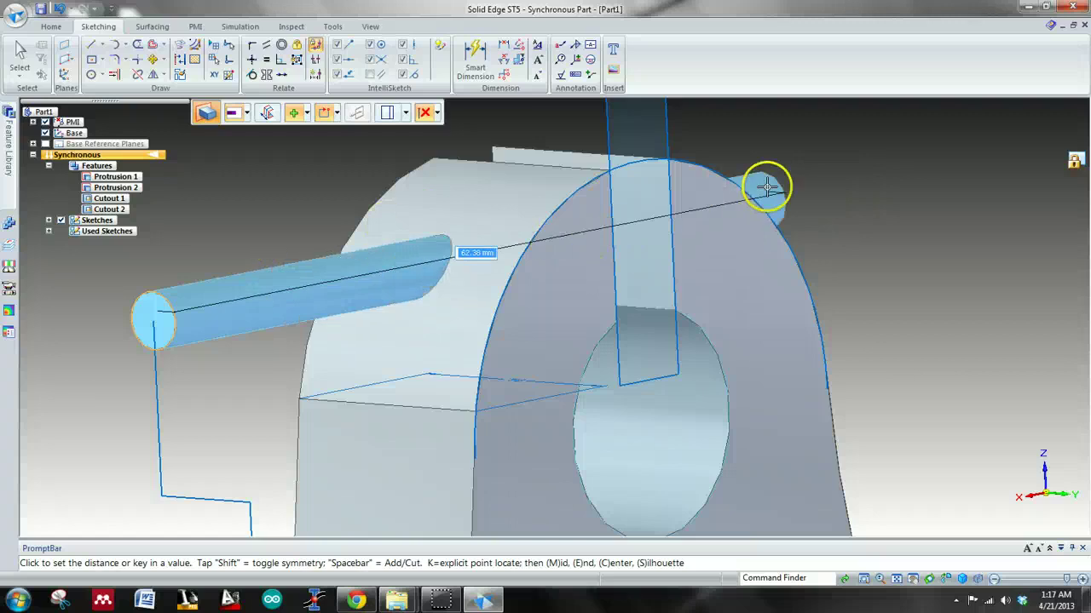
click(308, 115)
click(324, 147)
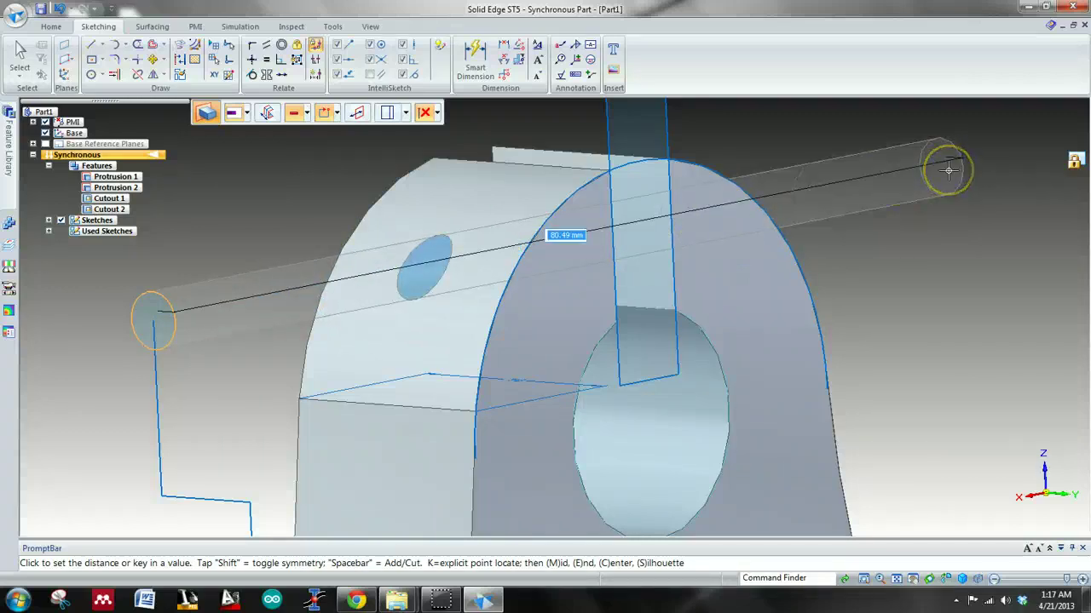
click(948, 171)
- Draw a 36 mm diameter circle on the upright's back face, concentric with the 16 mm hole
middle_drag(801, 187, 929, 223)
key(ctrl+i)
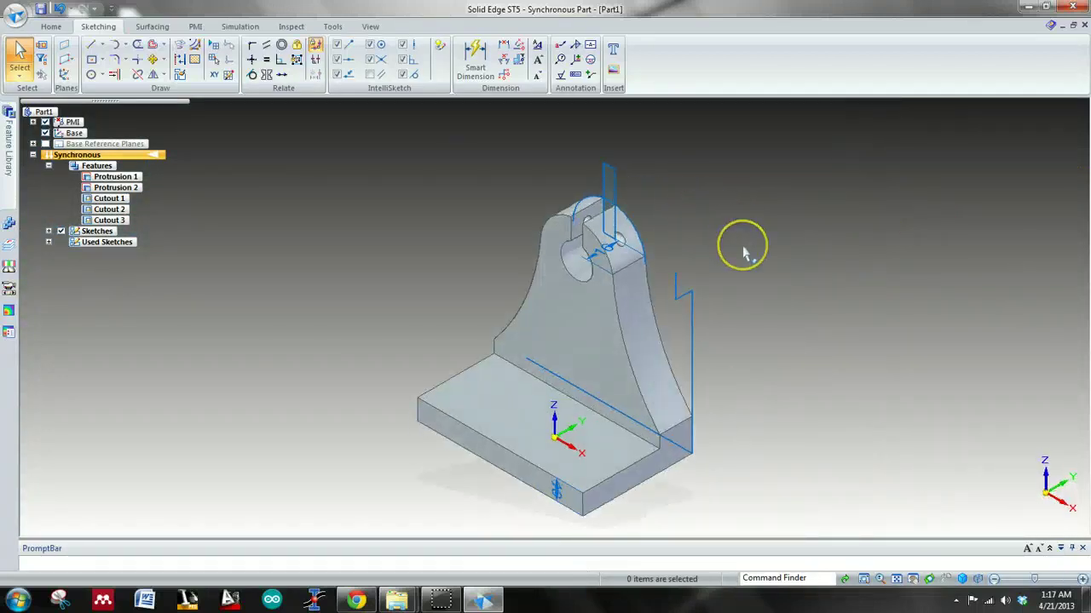
key(ctrl+f)
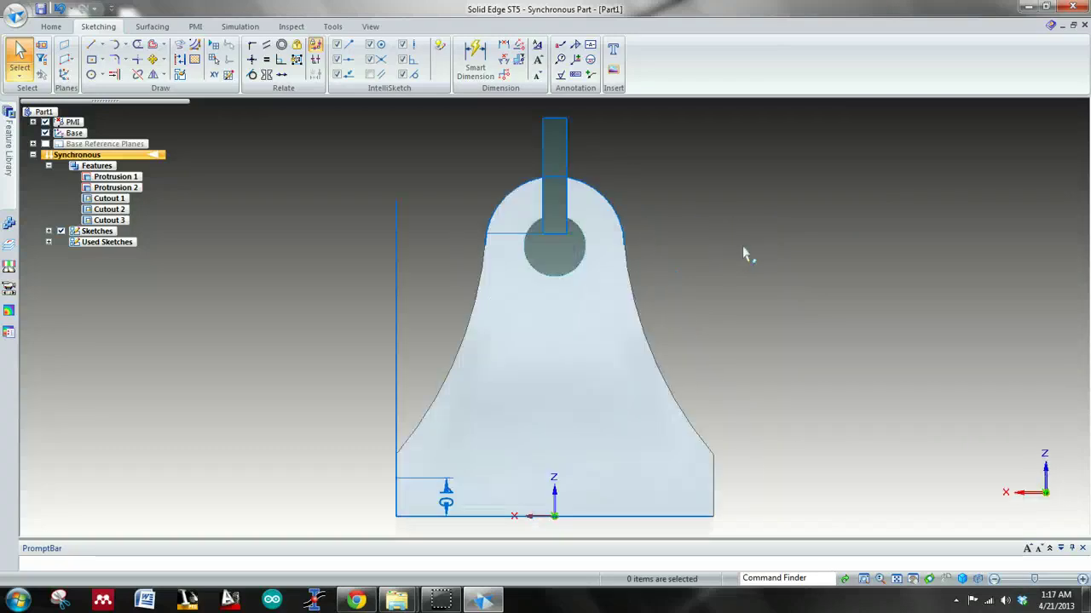
click(91, 75)
middle_drag(475, 231, 582, 216)
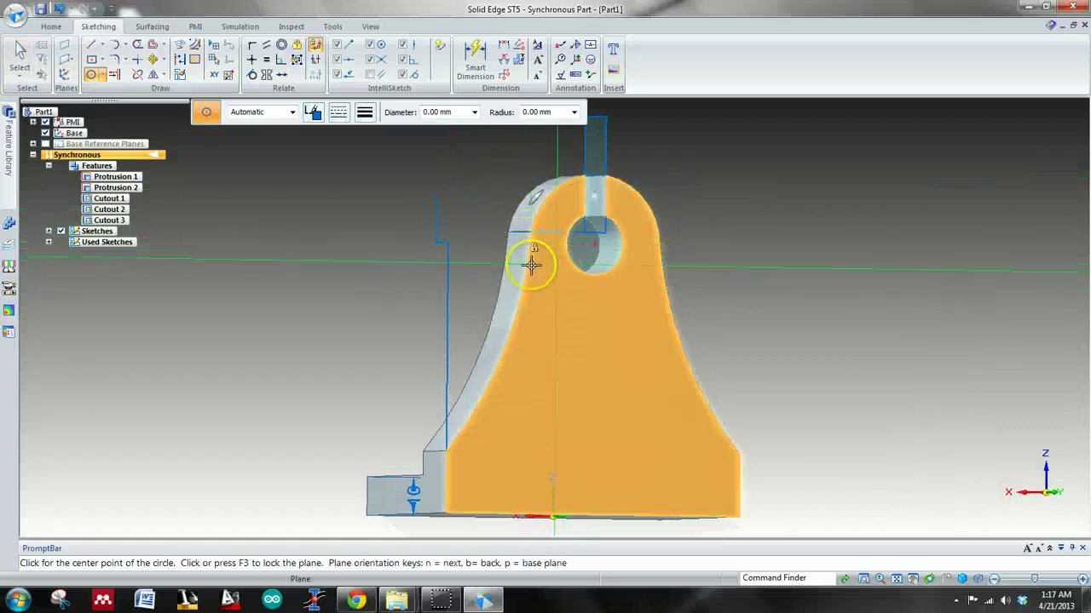
key(F3)
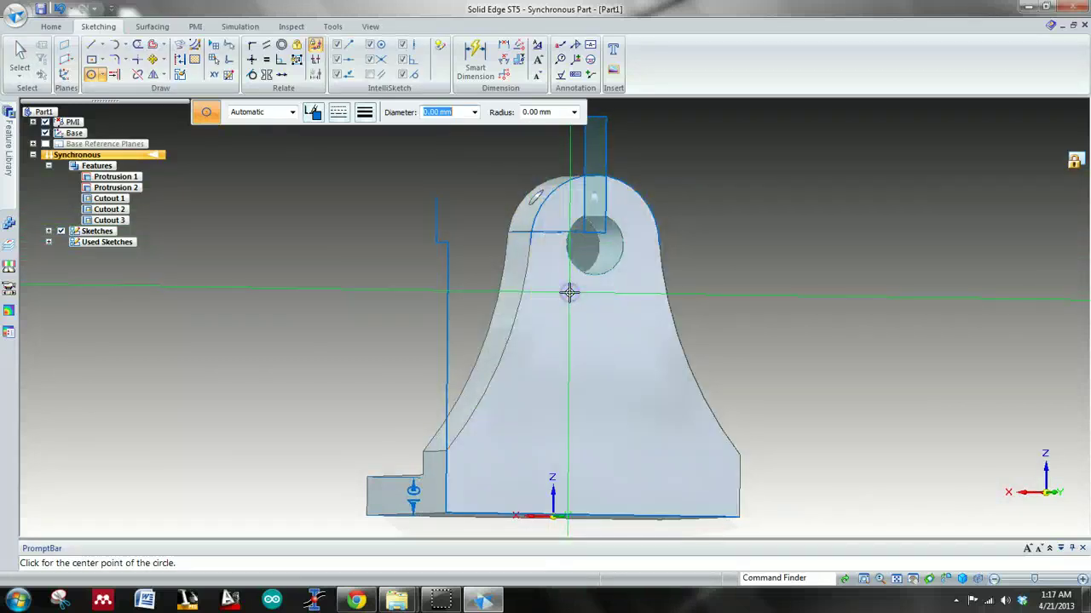
key(ctrl+h)
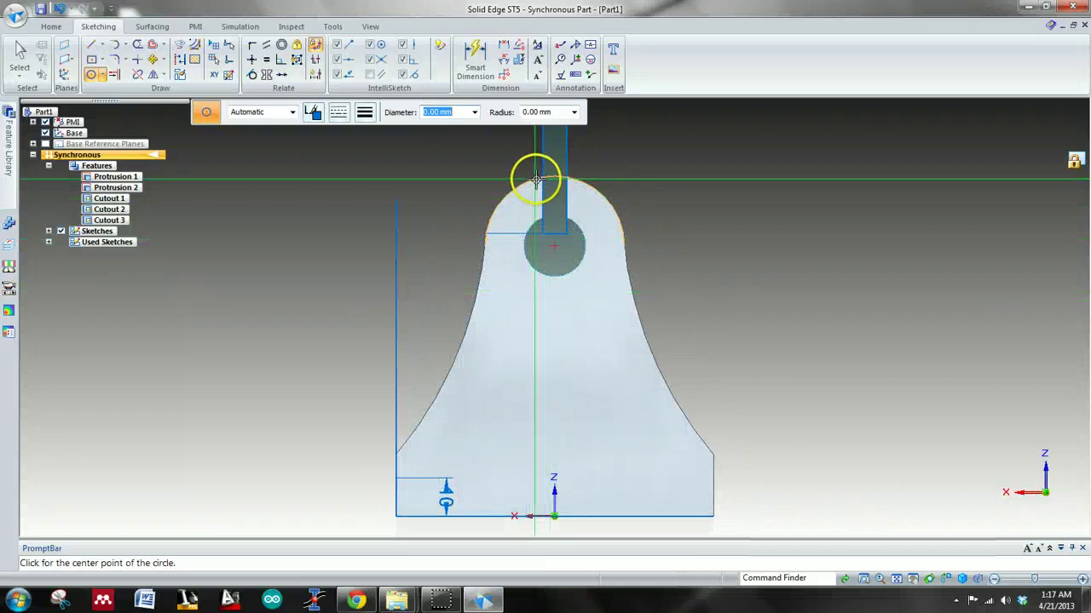
click(553, 246)
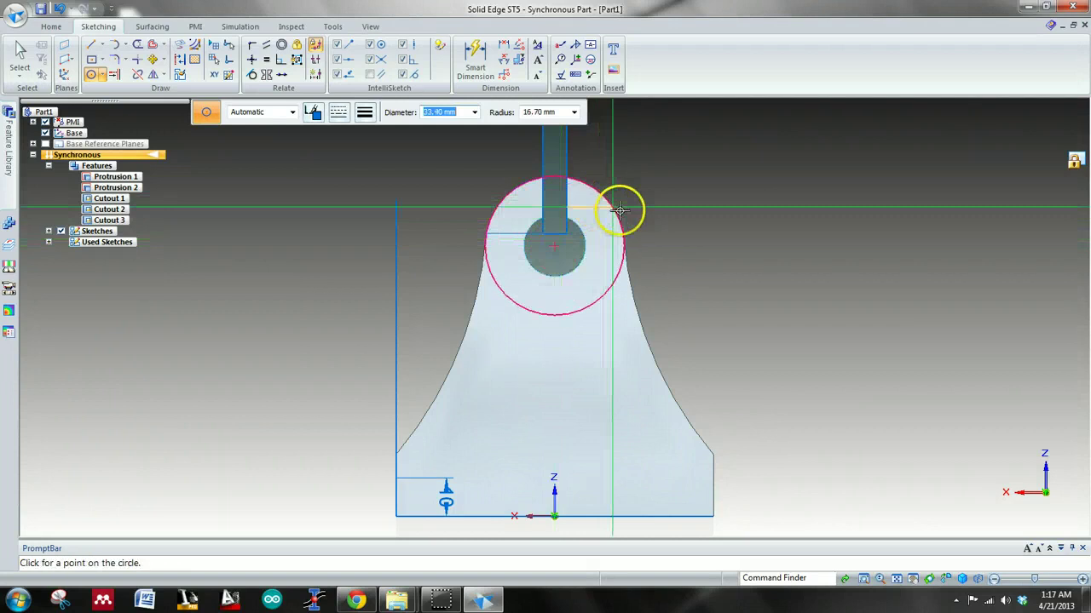
click(623, 245)
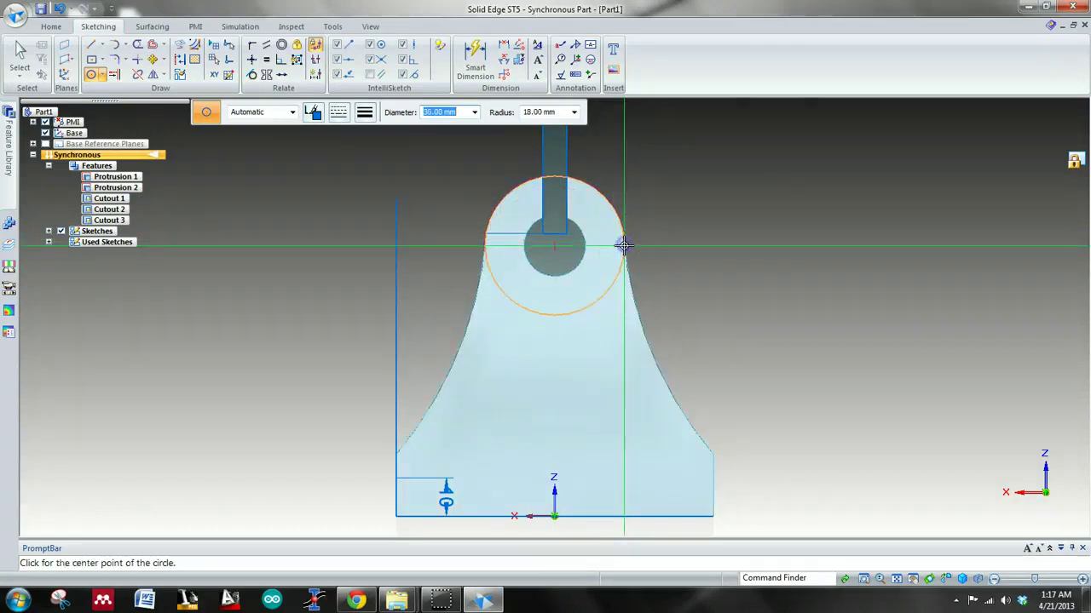
key(Escape)
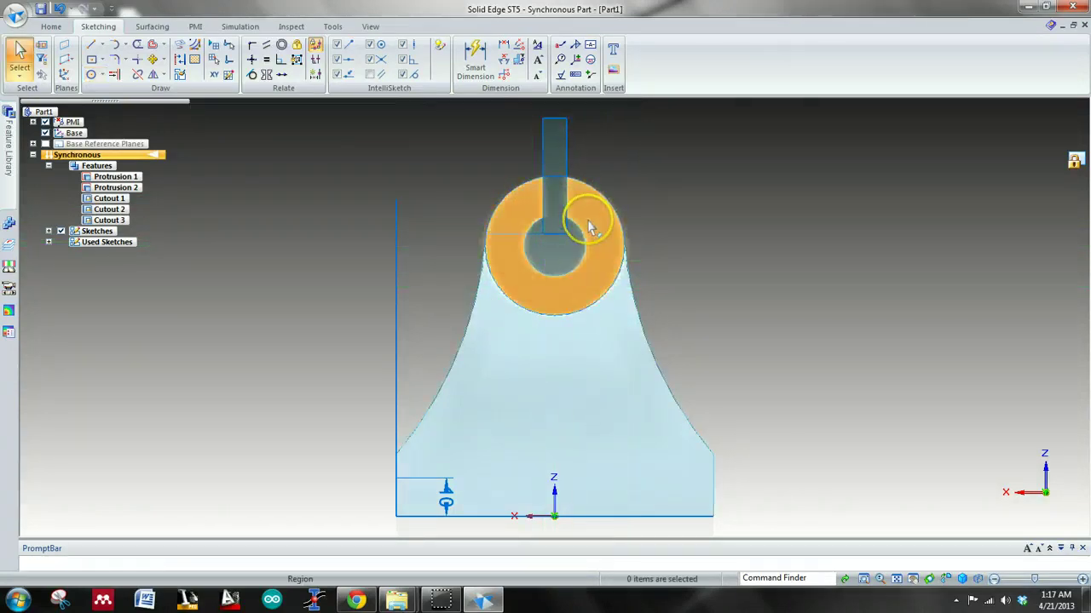
- Extrude the ring region around the hole 4 mm outward from the upright's back face
click(588, 223)
middle_drag(701, 236, 653, 246)
drag(537, 244, 530, 237)
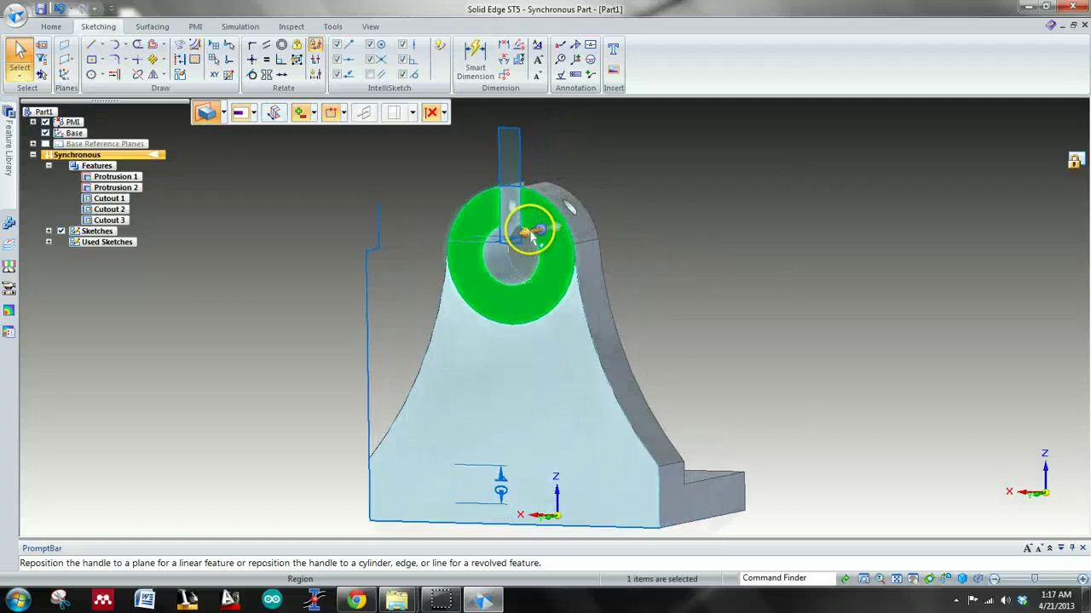
click(533, 232)
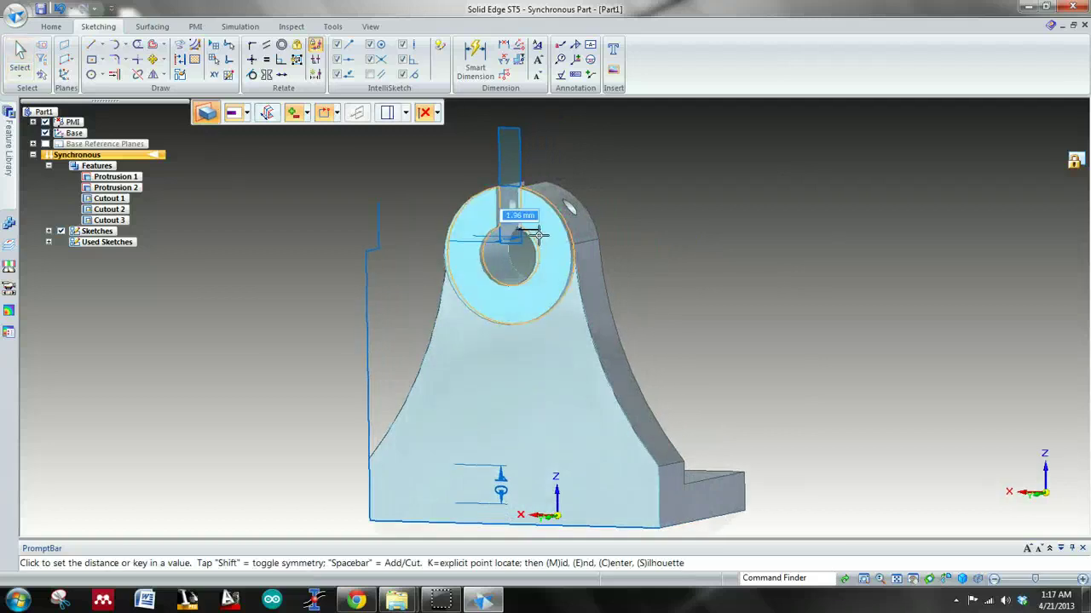
text(4)
key(Return)
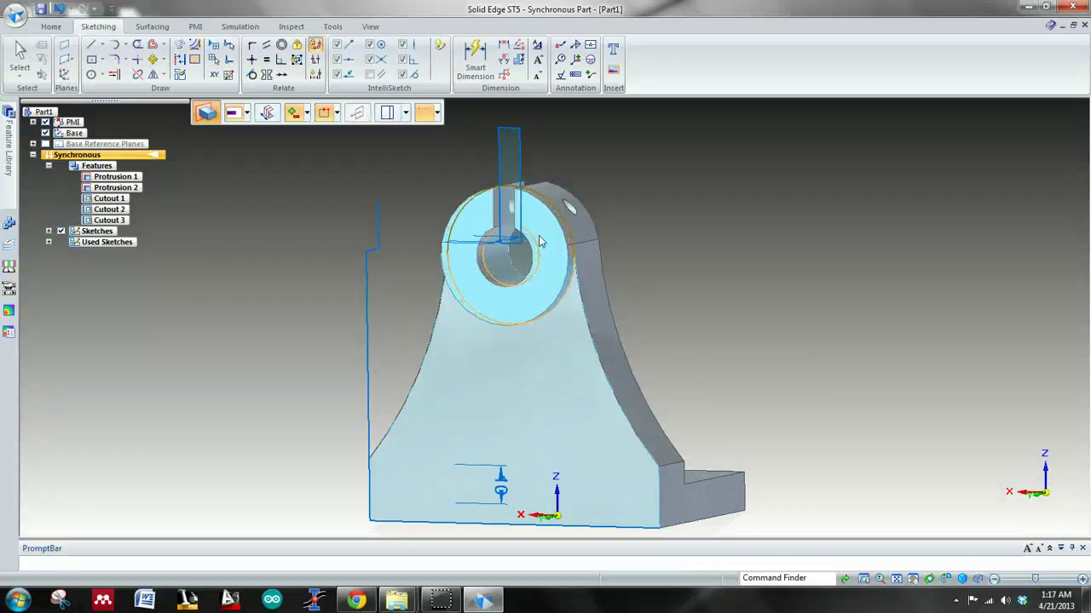
click(684, 228)
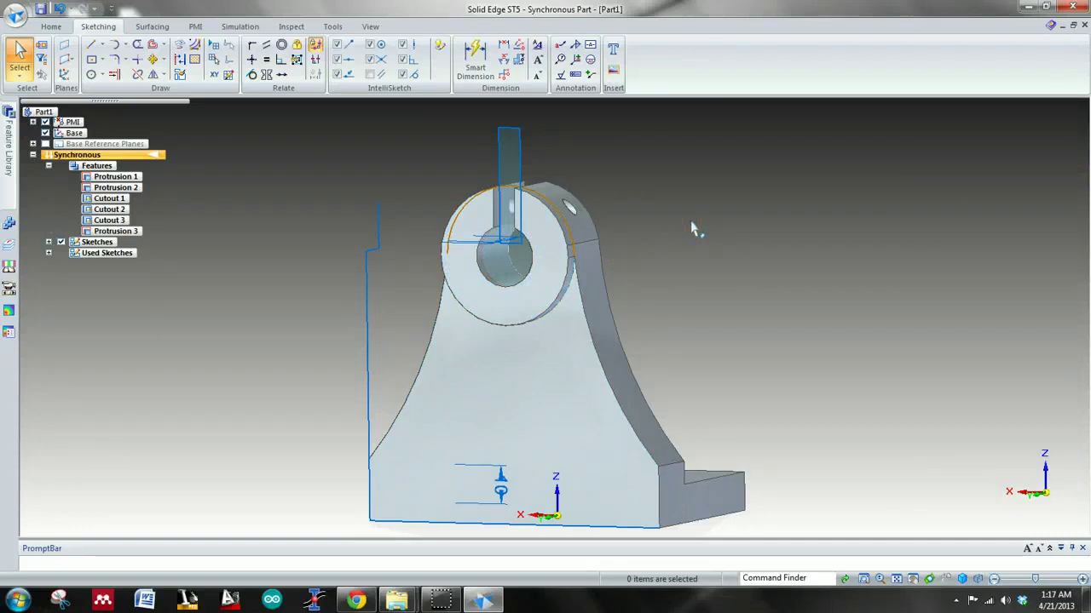
- Draw a 36 mm diameter circle on the upright's front face, centred on the 16 mm hole
key(ctrl+i)
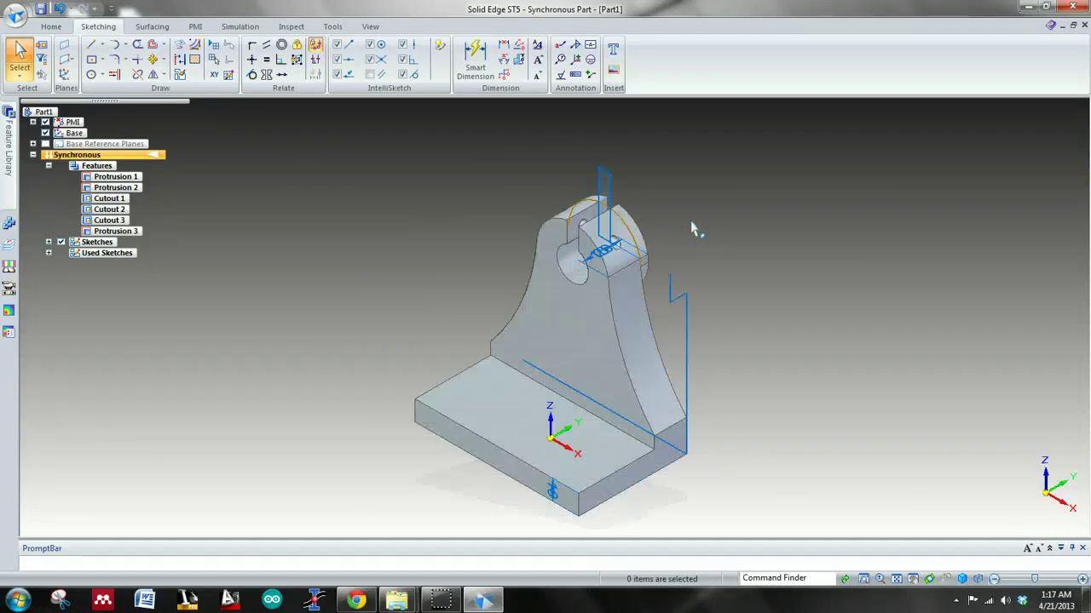
key(ctrl+f)
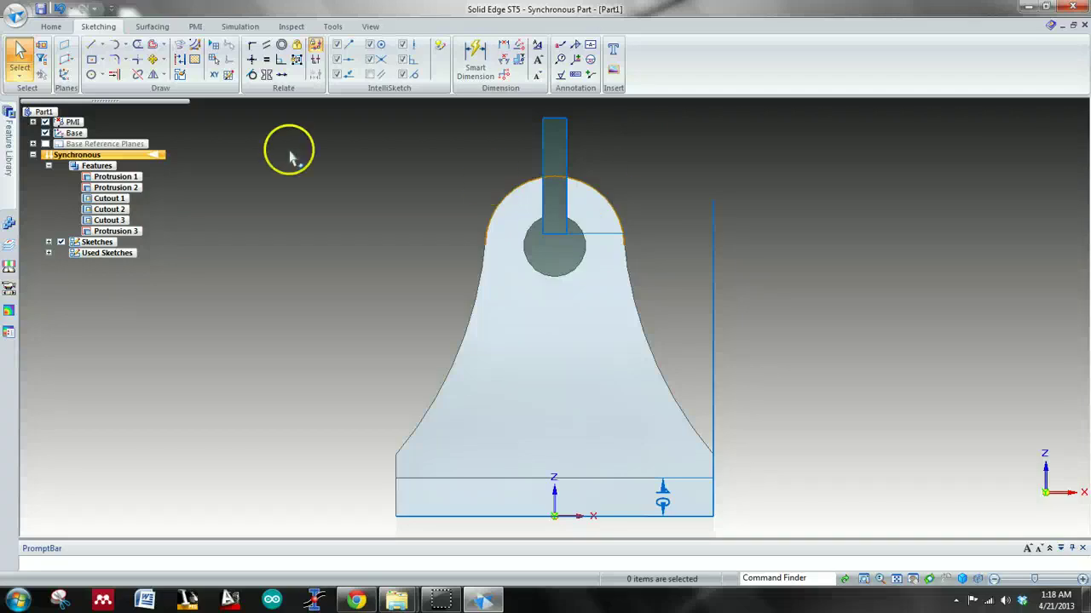
click(91, 74)
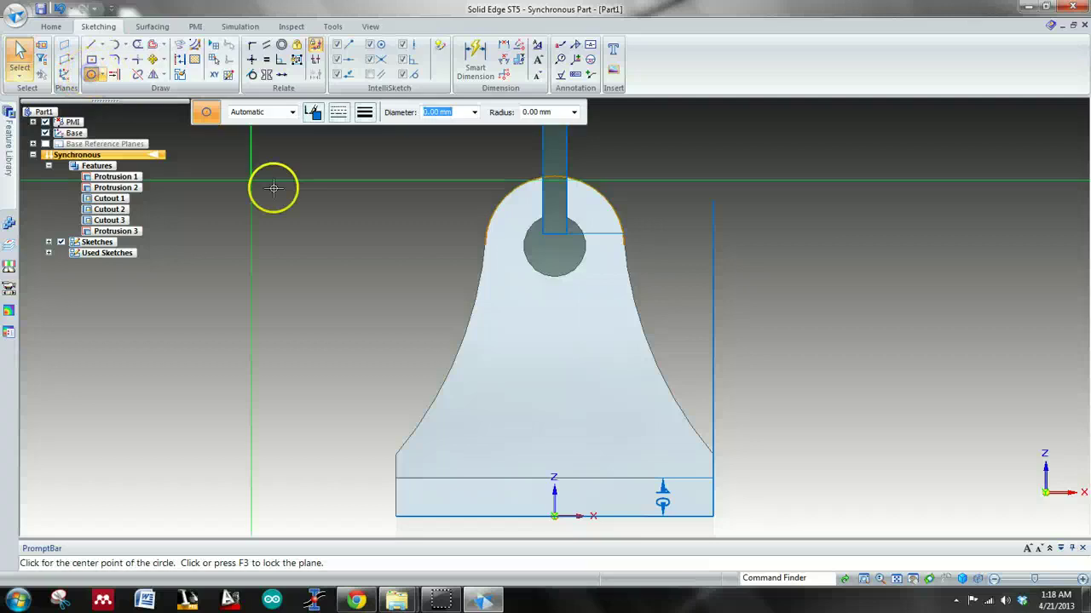
middle_drag(329, 179, 297, 185)
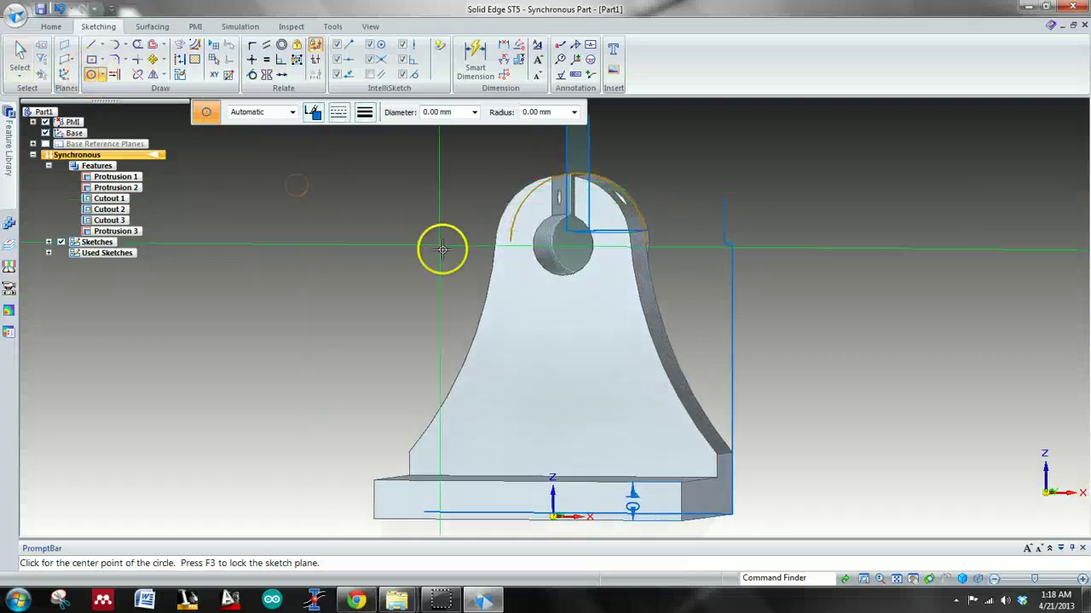
key(F3)
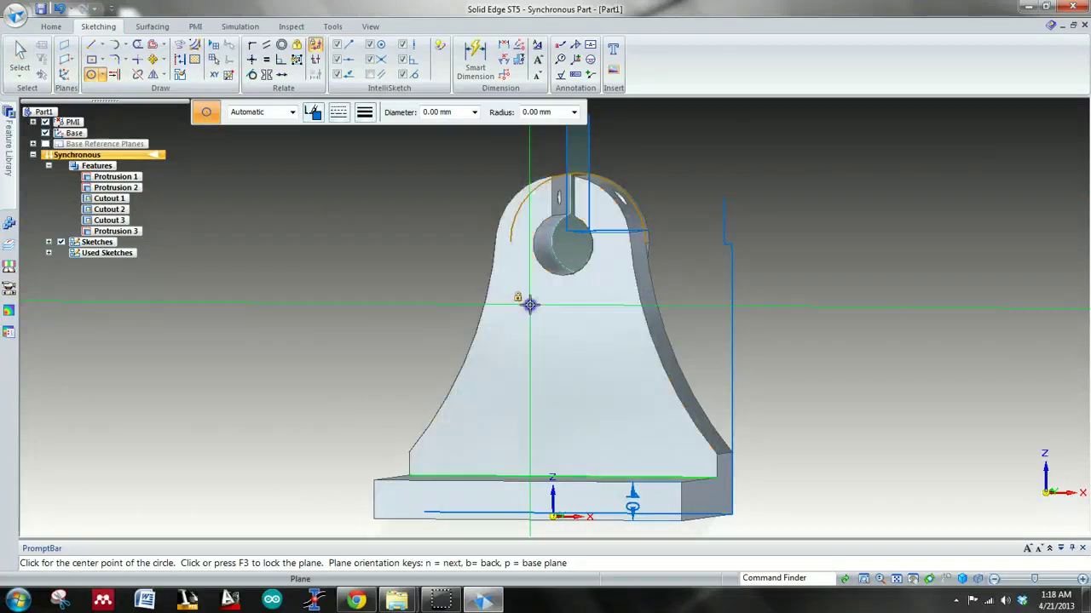
key(ctrl+h)
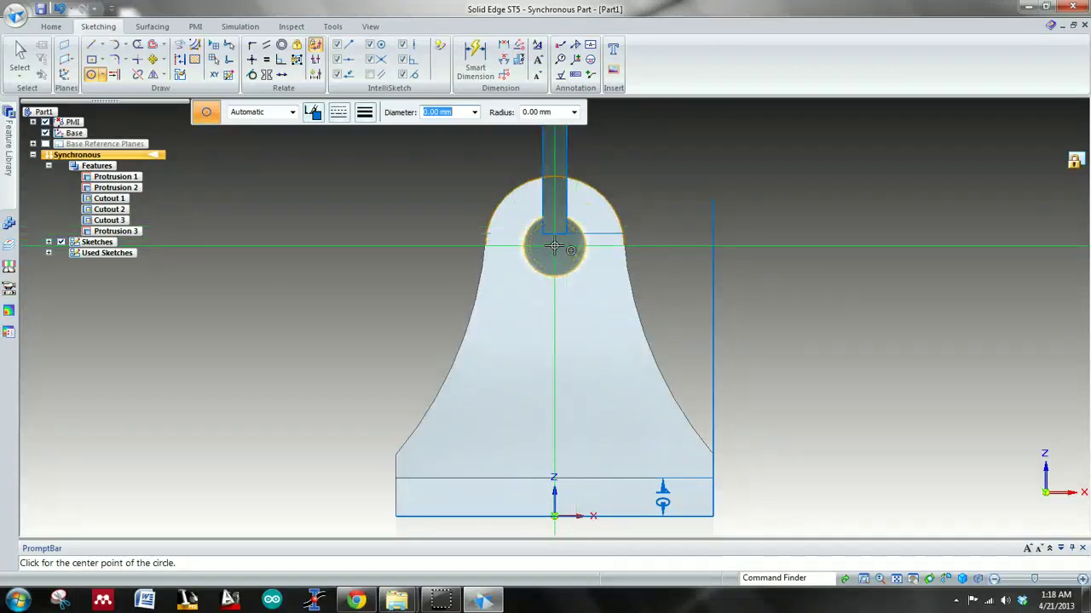
click(553, 246)
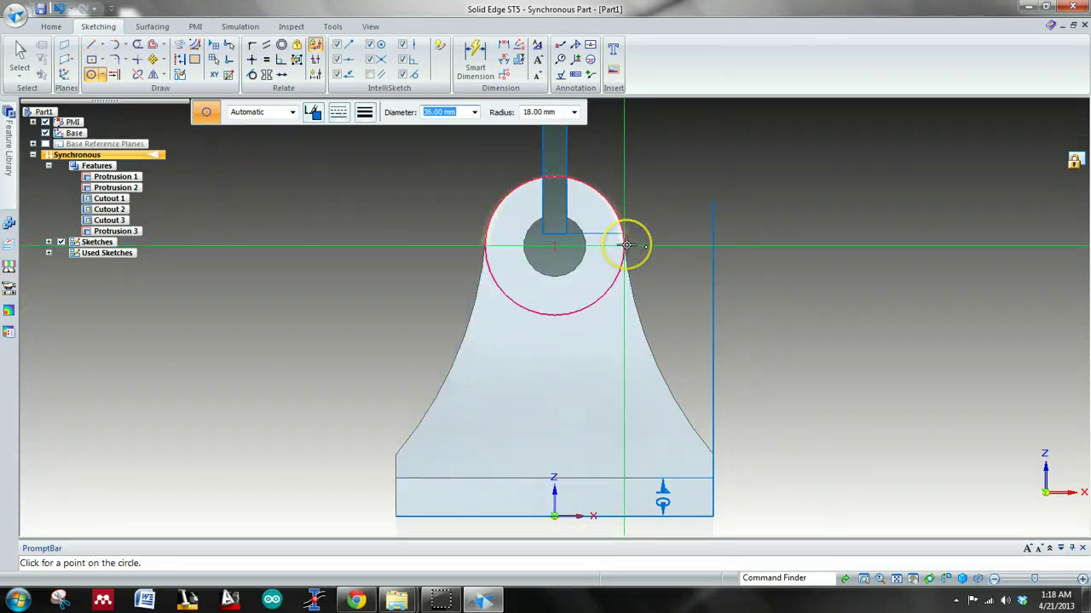
key(Return)
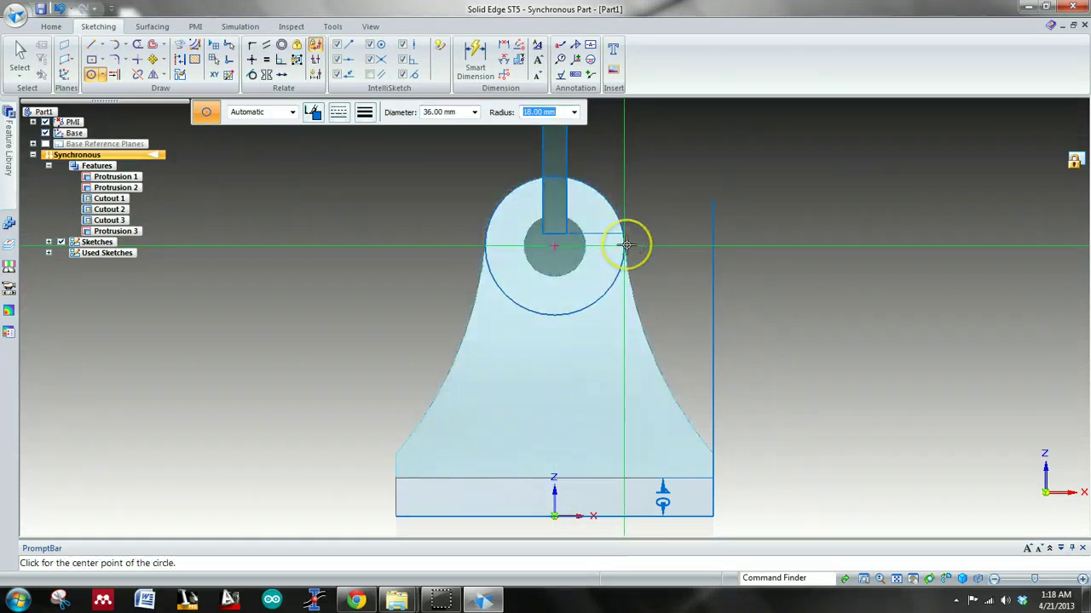
key(Escape)
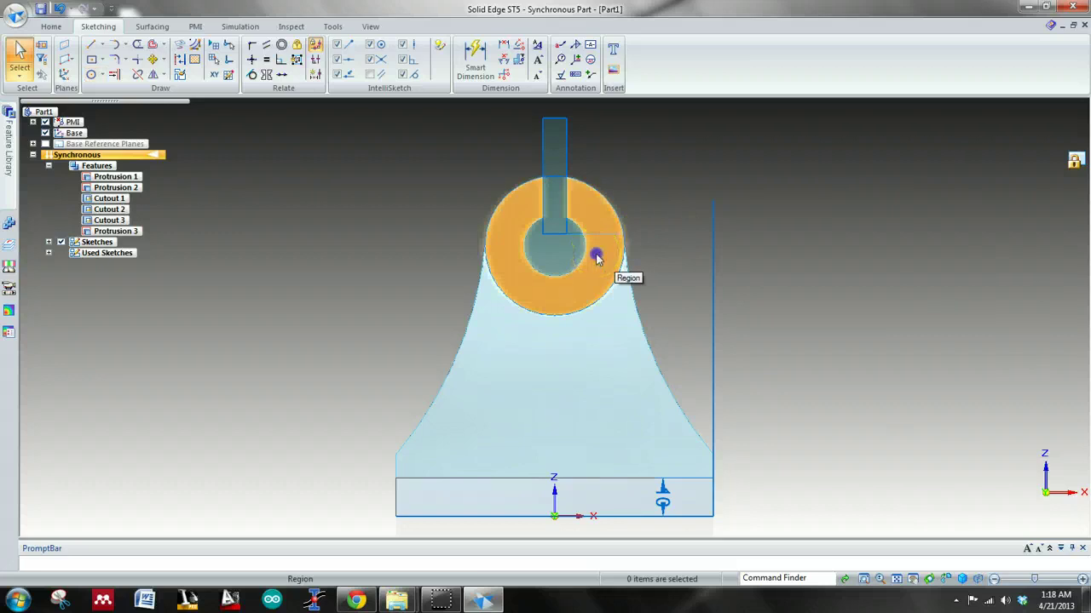
- Extrude the ring region around the hole 4 mm outward from the upright's front face
click(596, 258)
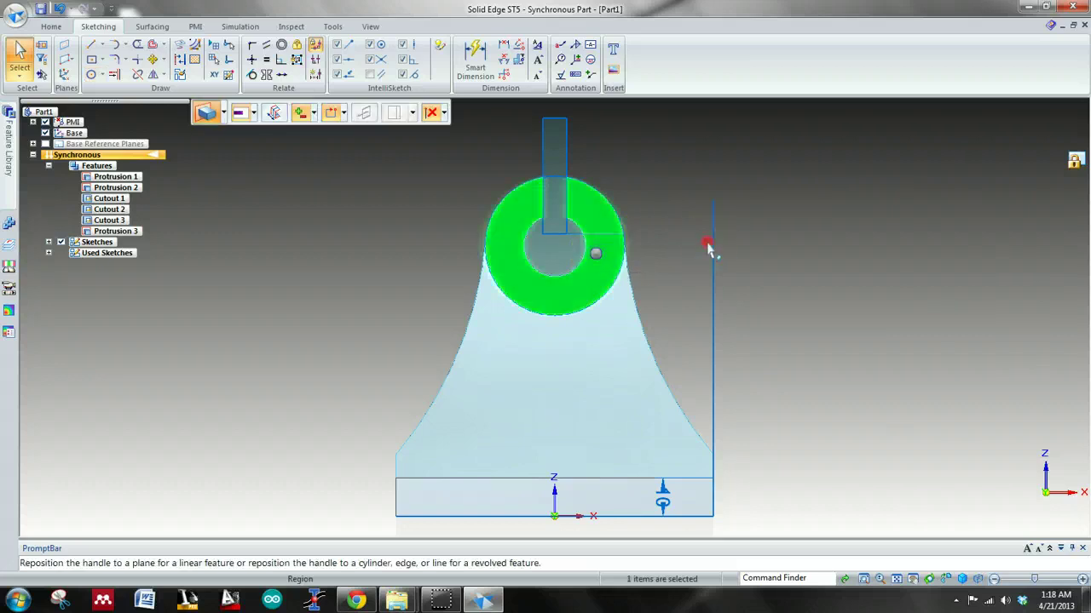
click(599, 257)
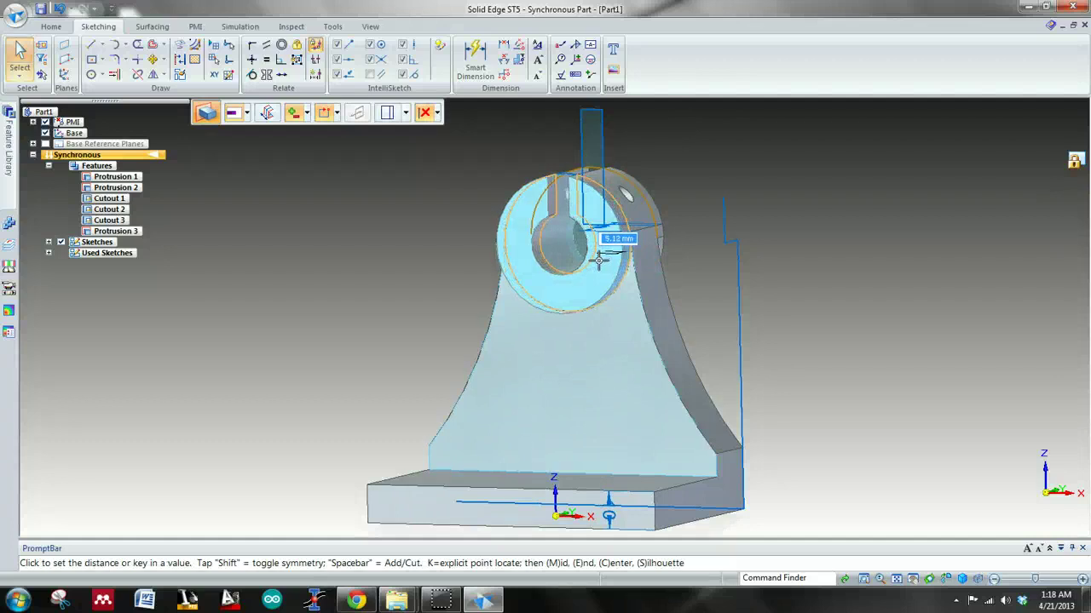
text(4)
key(Return)
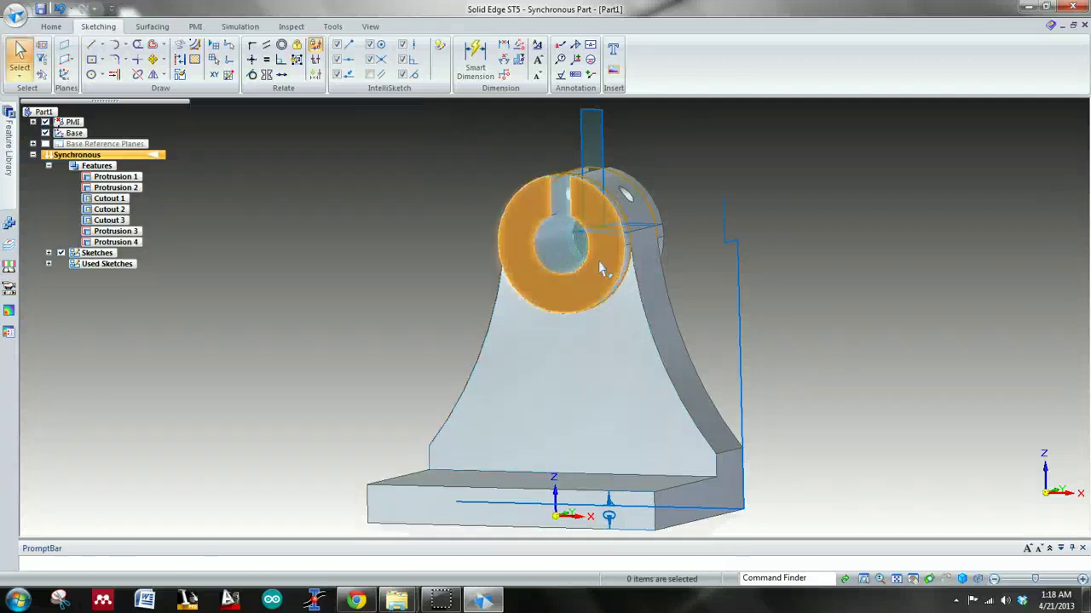
- Draw a 40 mm line at 90° on the L-shaped side face's plane, upward from the inner corner of plate and upright
middle_drag(765, 204, 725, 171)
middle_drag(573, 157, 716, 226)
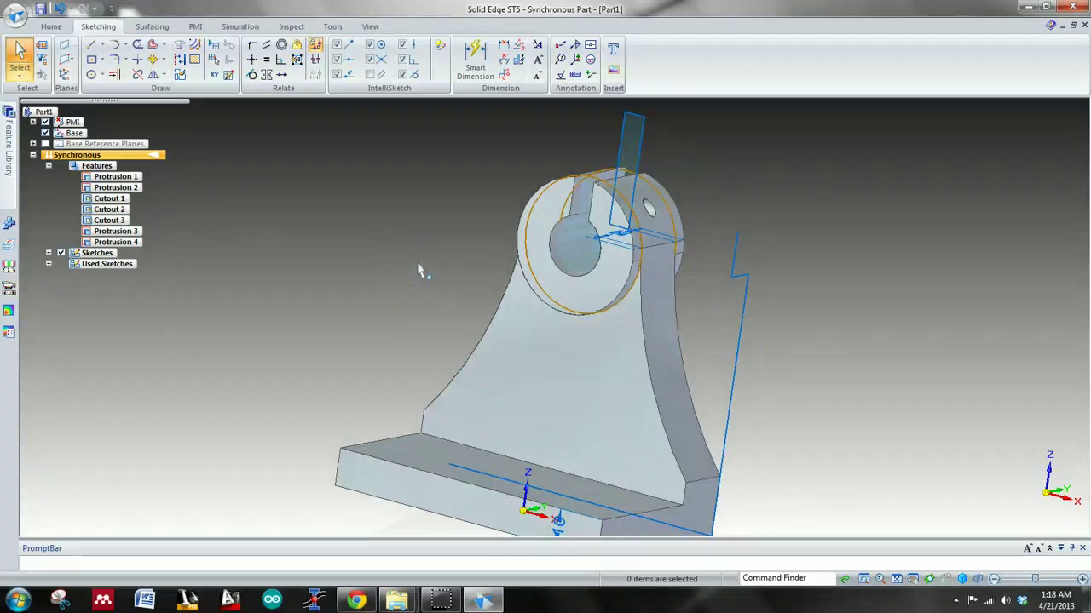
key(ctrl+i)
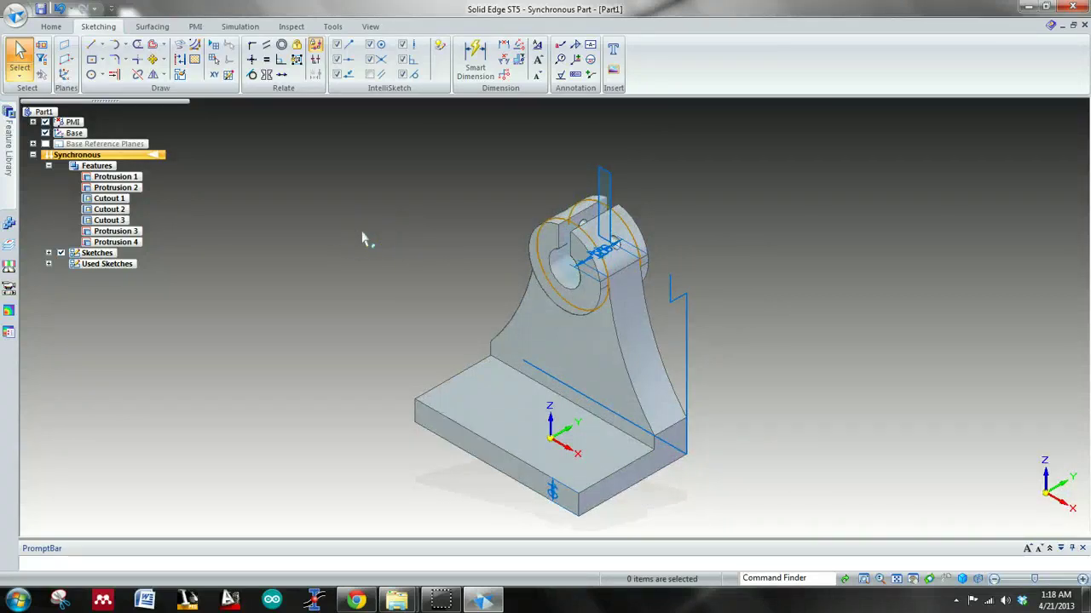
key(ctrl+r)
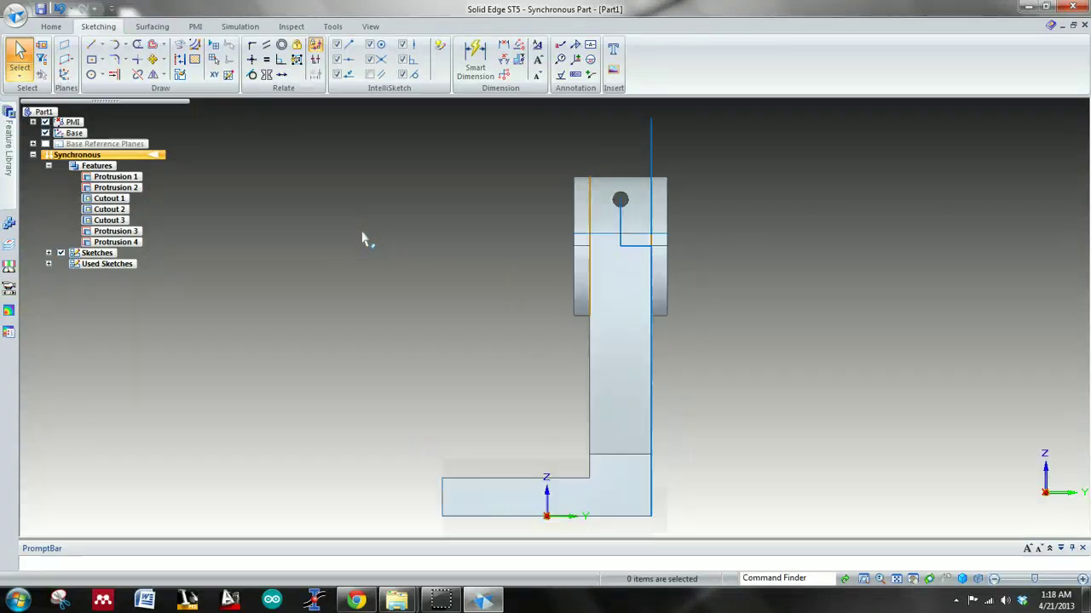
click(91, 45)
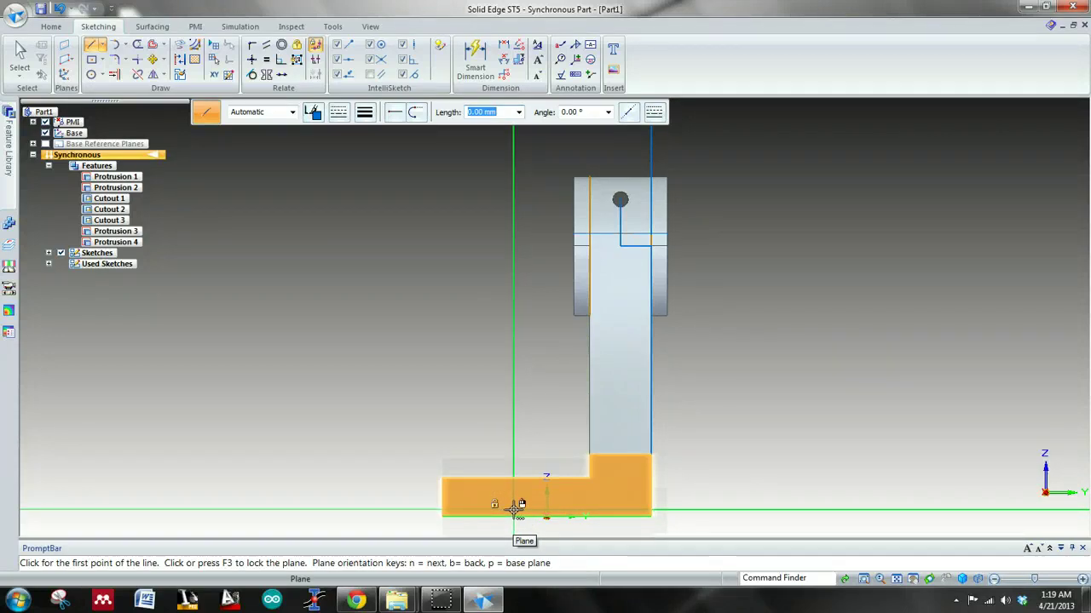
click(513, 508)
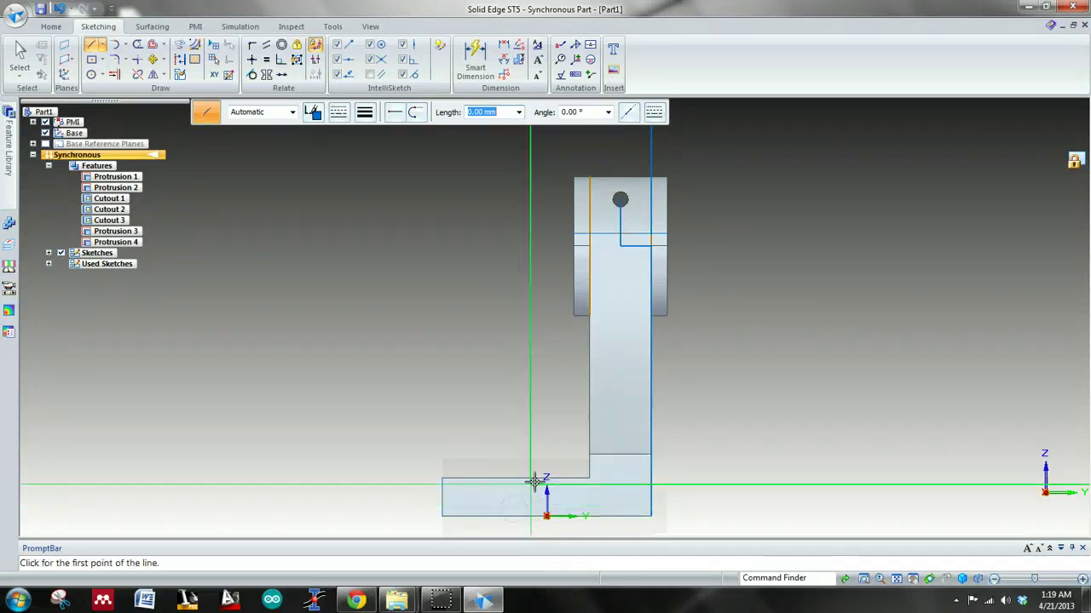
click(589, 479)
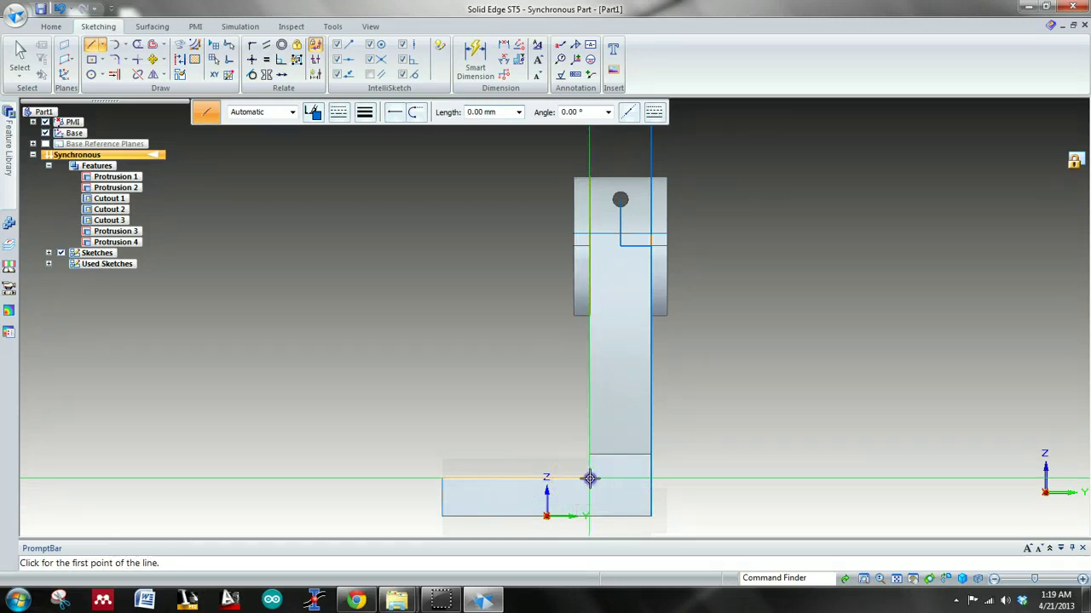
click(589, 479)
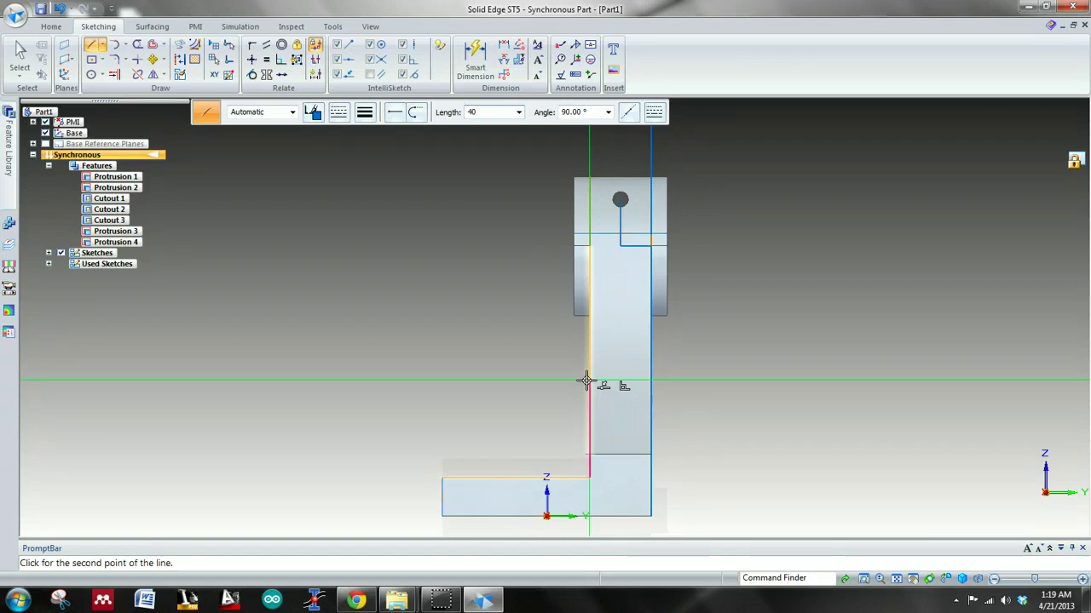
key(Tab)
text(9)
key(Return)
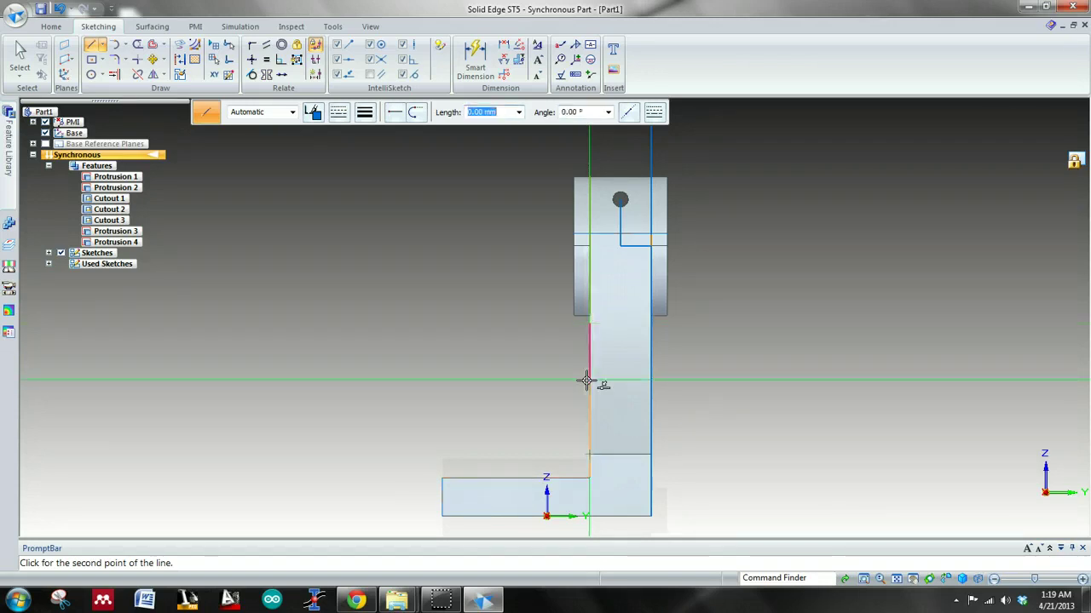
click(589, 478)
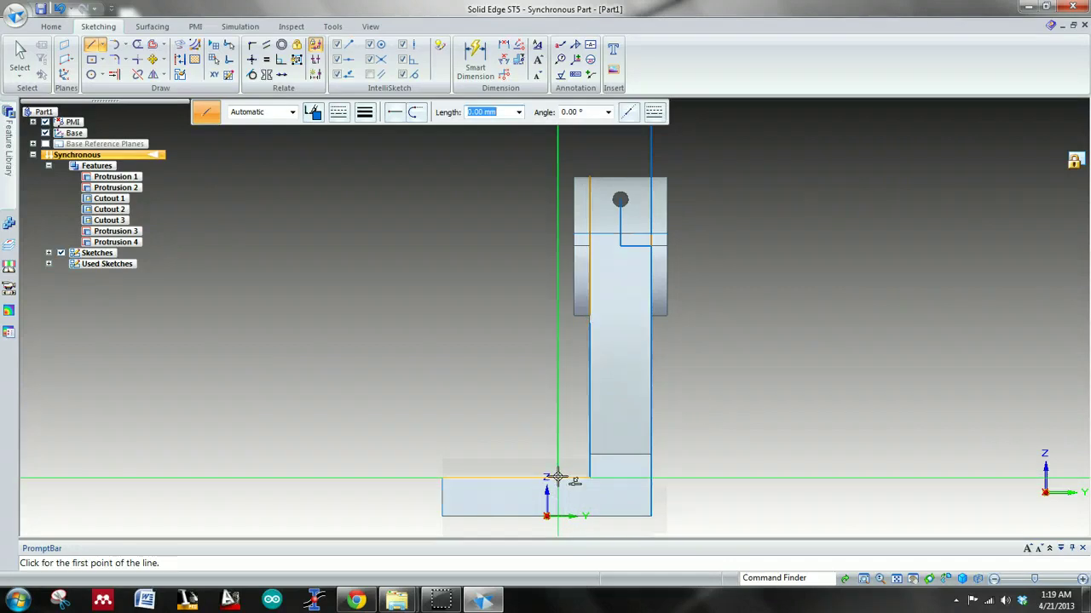
key(Tab)
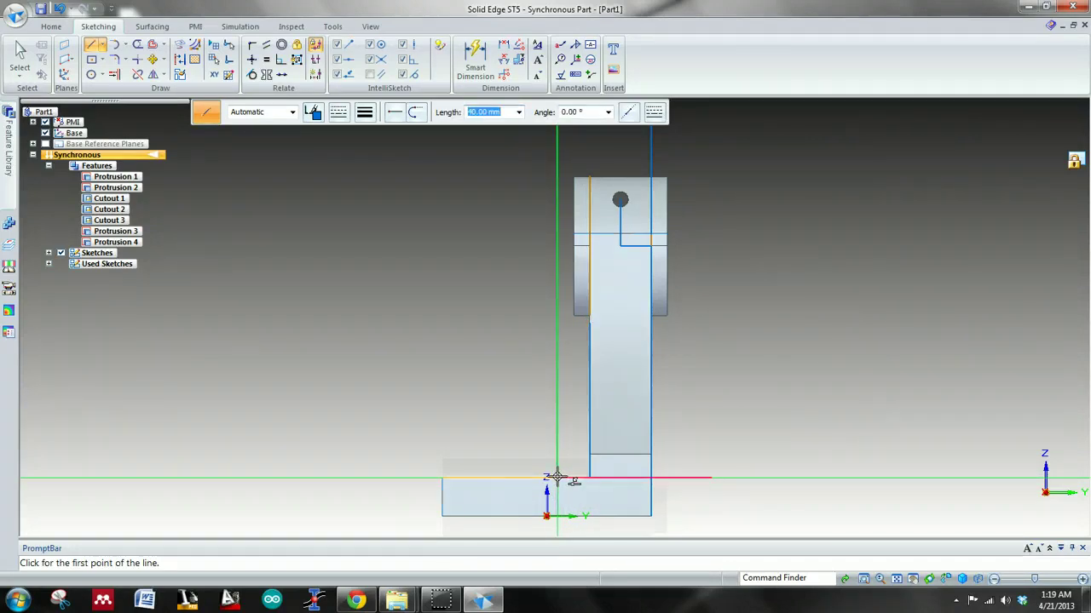
key(Escape)
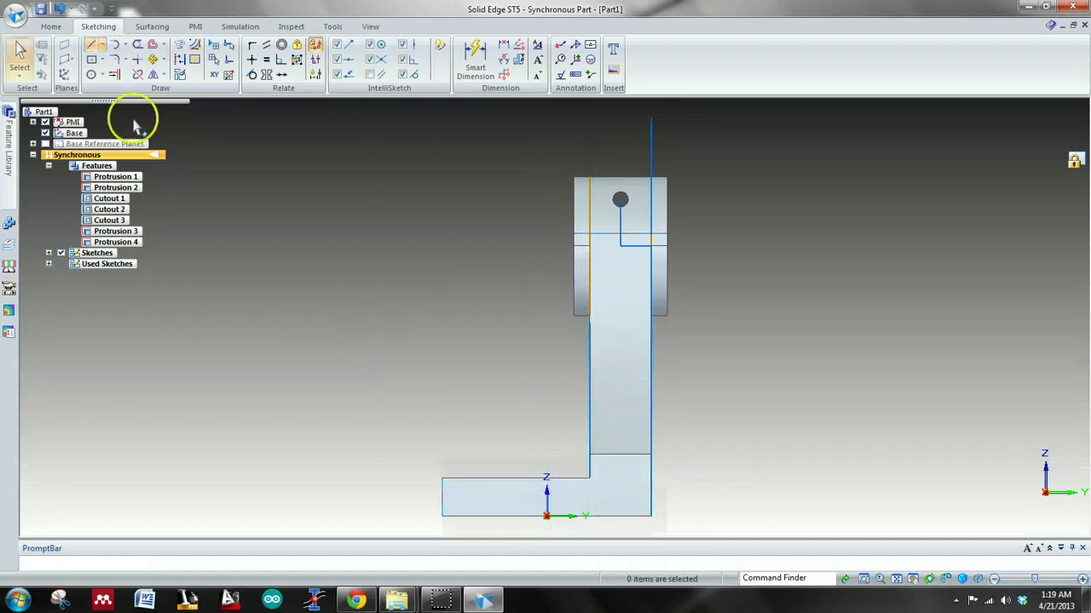
- Try to draw a 40 mm line at -180° along the plate's upper edge from the inner corner of plate and upright
click(91, 44)
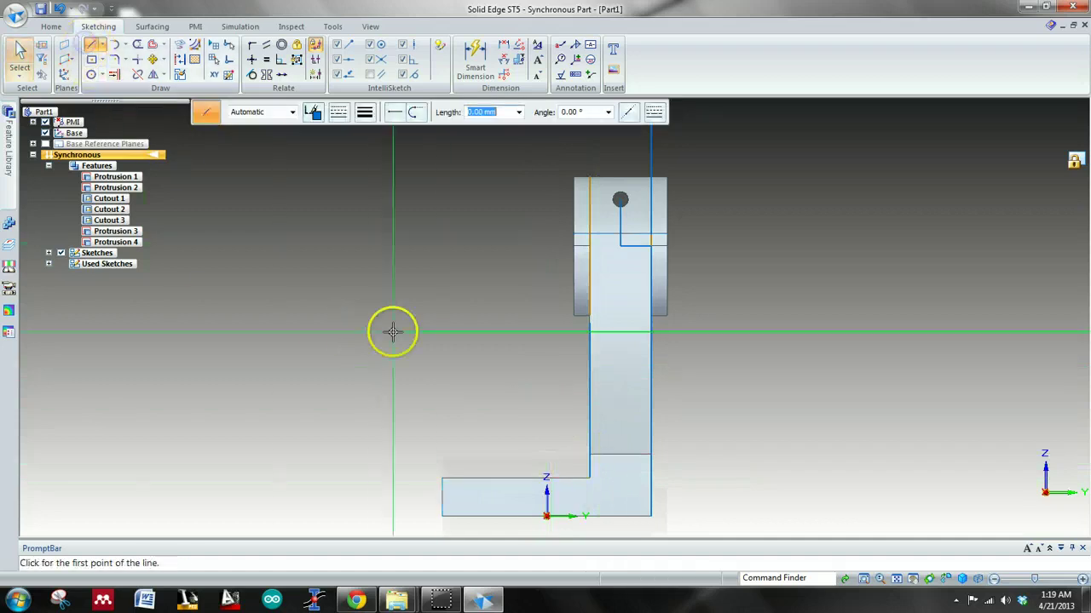
click(589, 477)
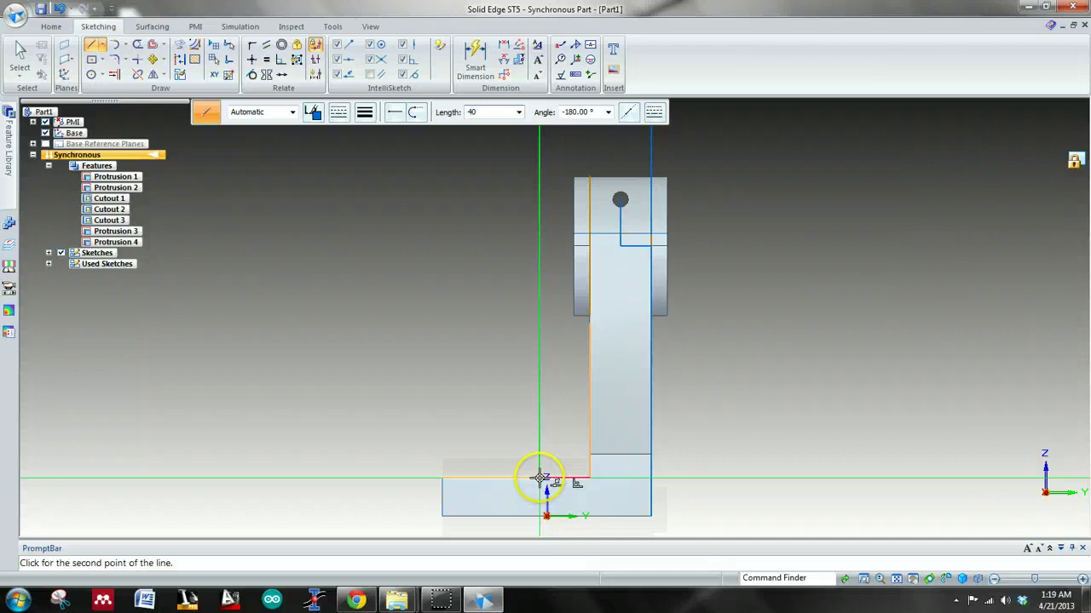
text(40)
key(Tab)
text(-180)
key(Return)
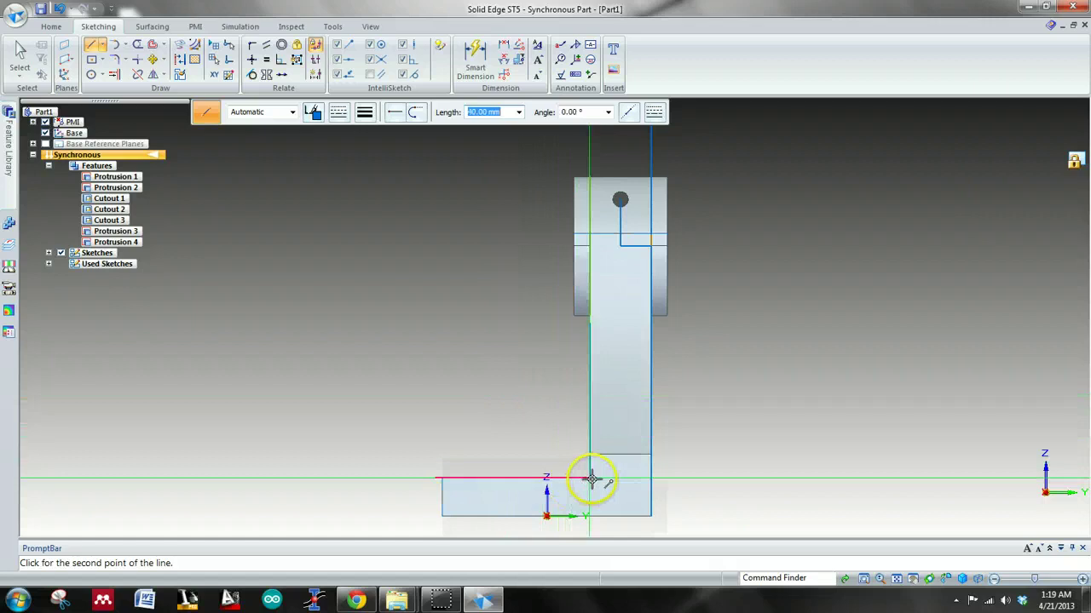
key(Escape)
key(ctrl+z)
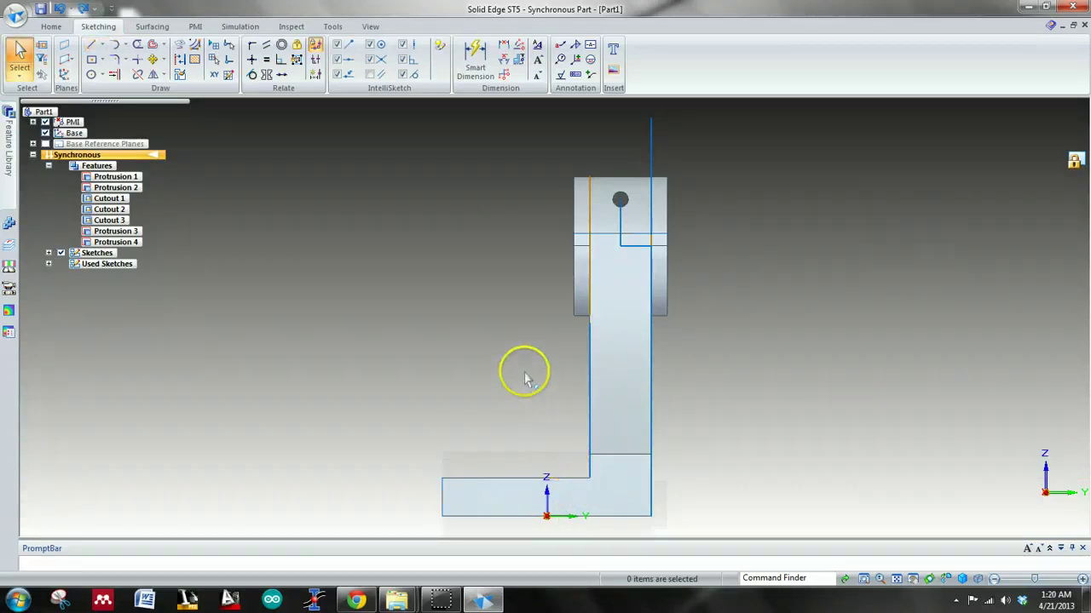
- Draw a 20 mm line along the plate's upper edge from the inner corner, then close the triangle to the upper end of the 40 mm line
click(91, 44)
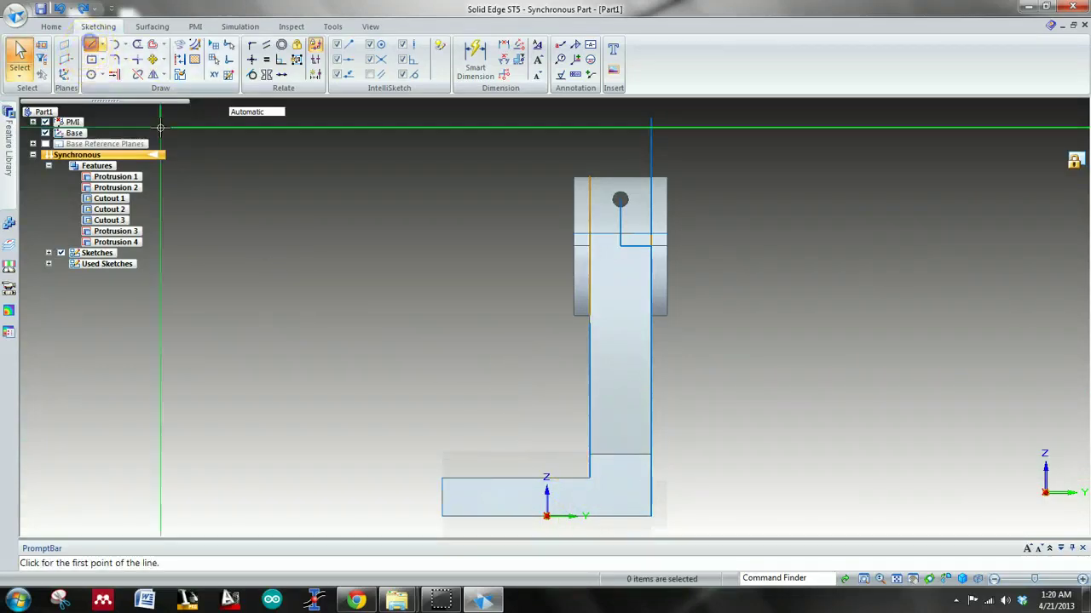
click(590, 478)
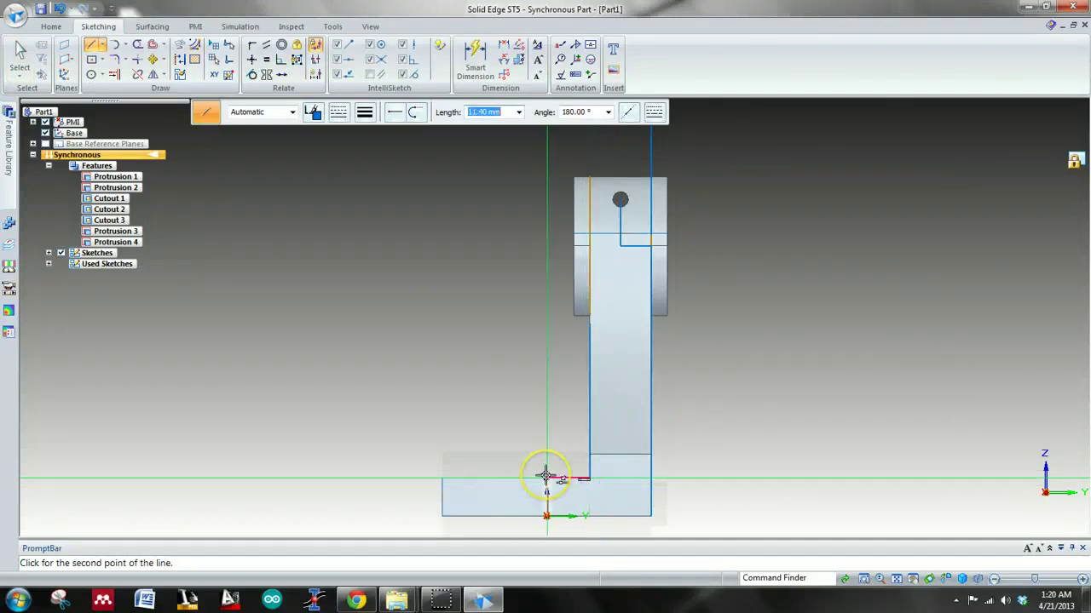
key(Tab)
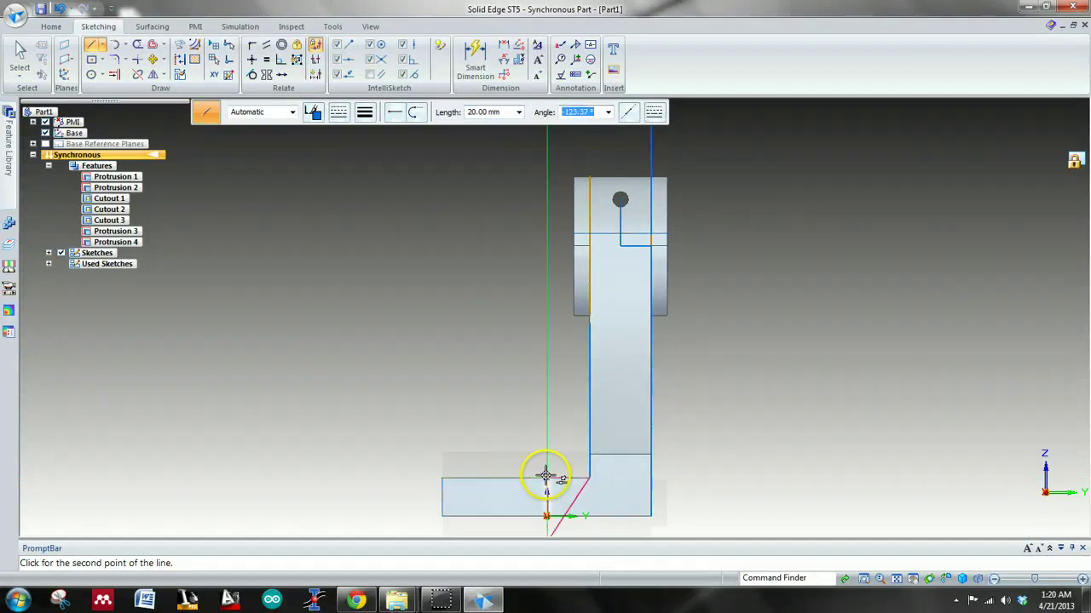
key(Return)
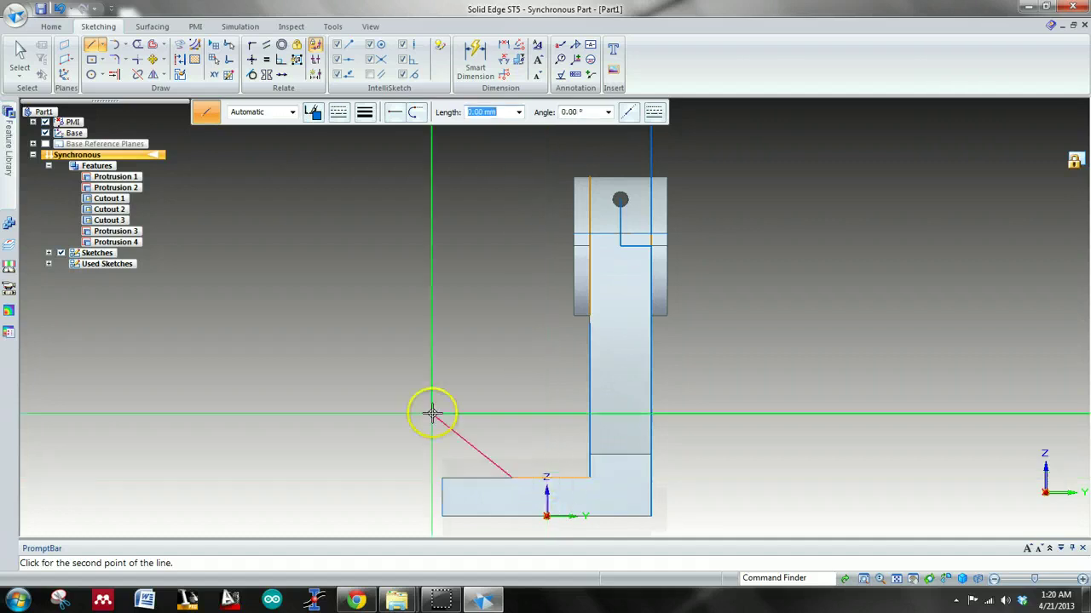
click(588, 326)
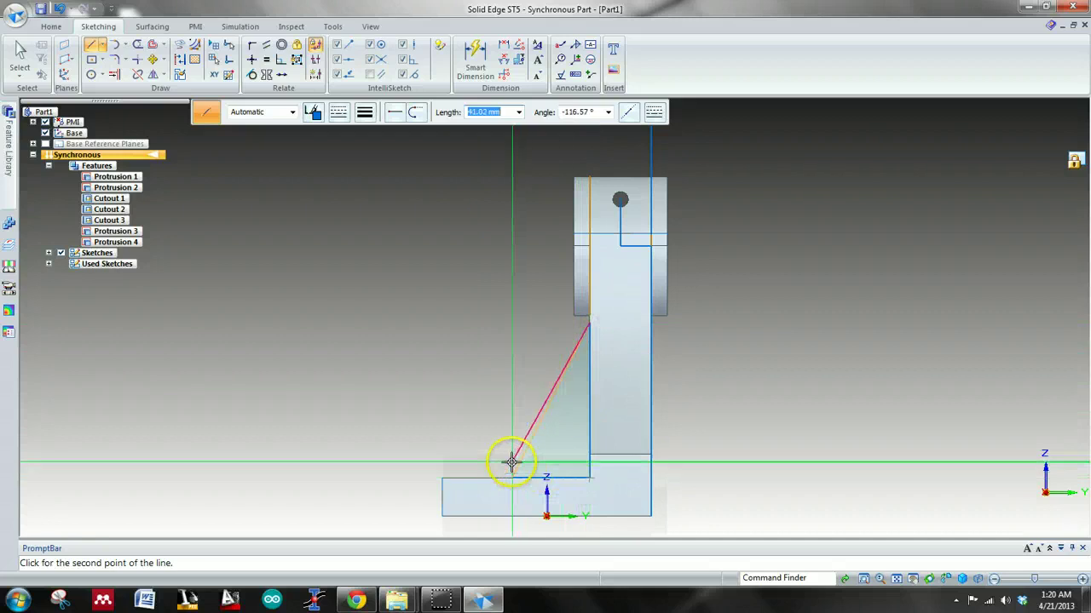
key(Escape)
- Extrude the triangular region from the plate's side inward along the upright's front face to about the middle of the plate
middle_drag(455, 434, 567, 437)
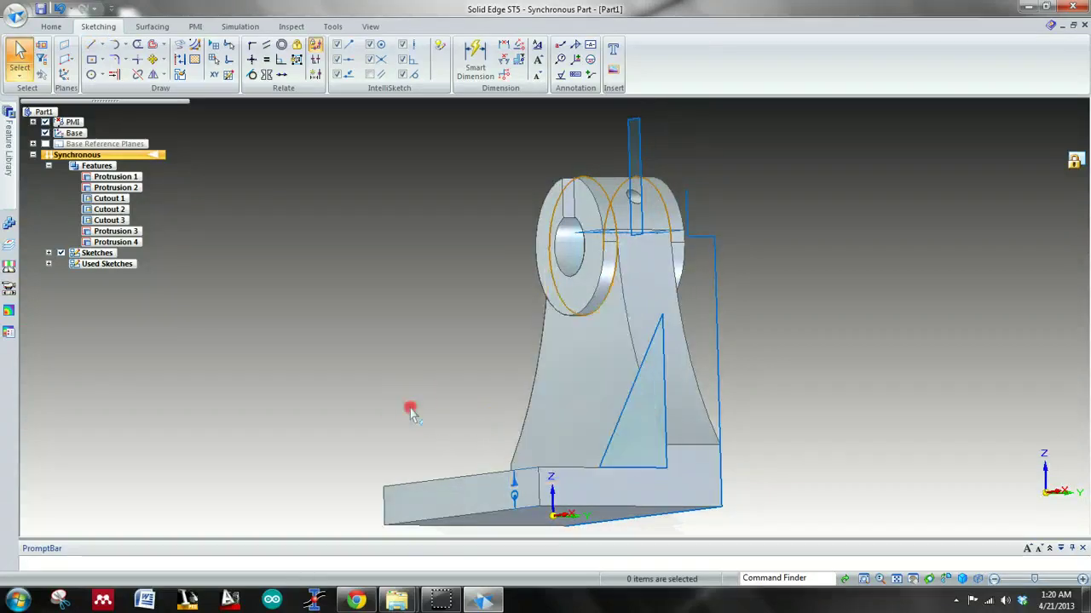
middle_drag(409, 407, 628, 397)
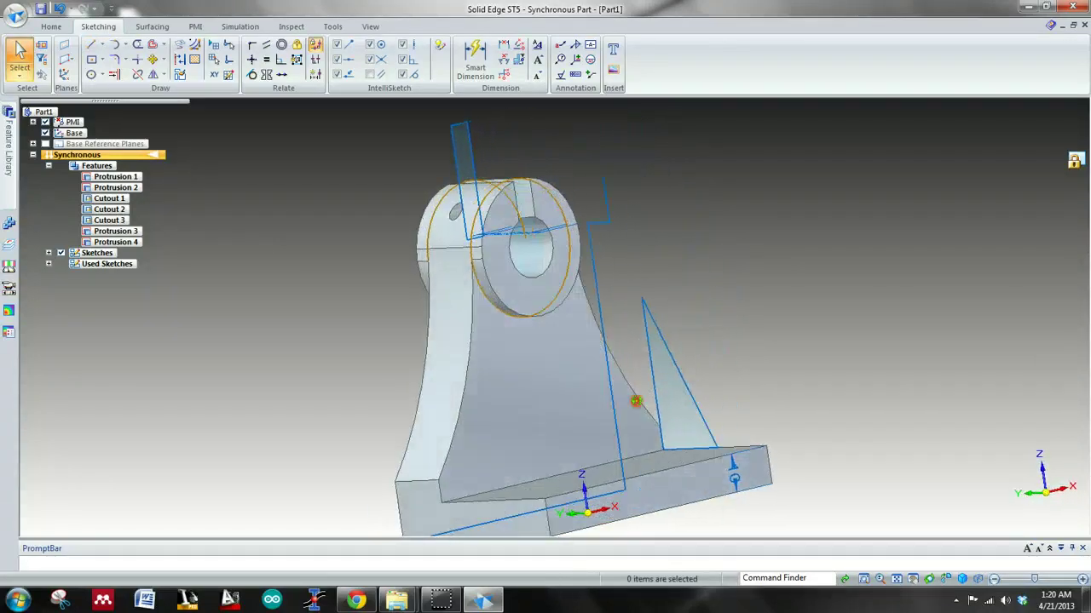
click(51, 27)
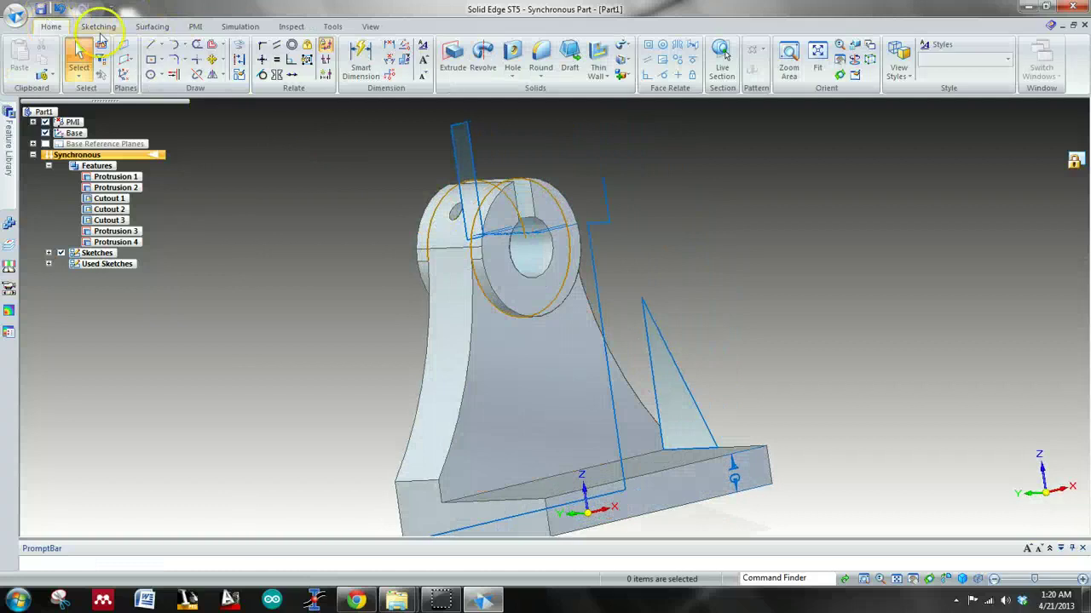
click(453, 60)
click(682, 408)
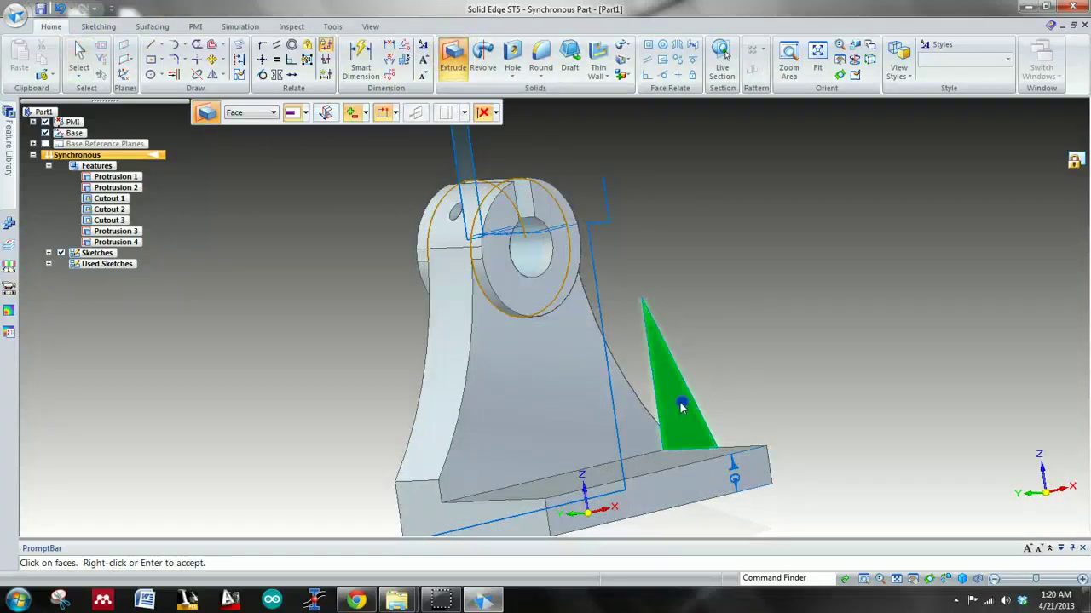
right_click(714, 353)
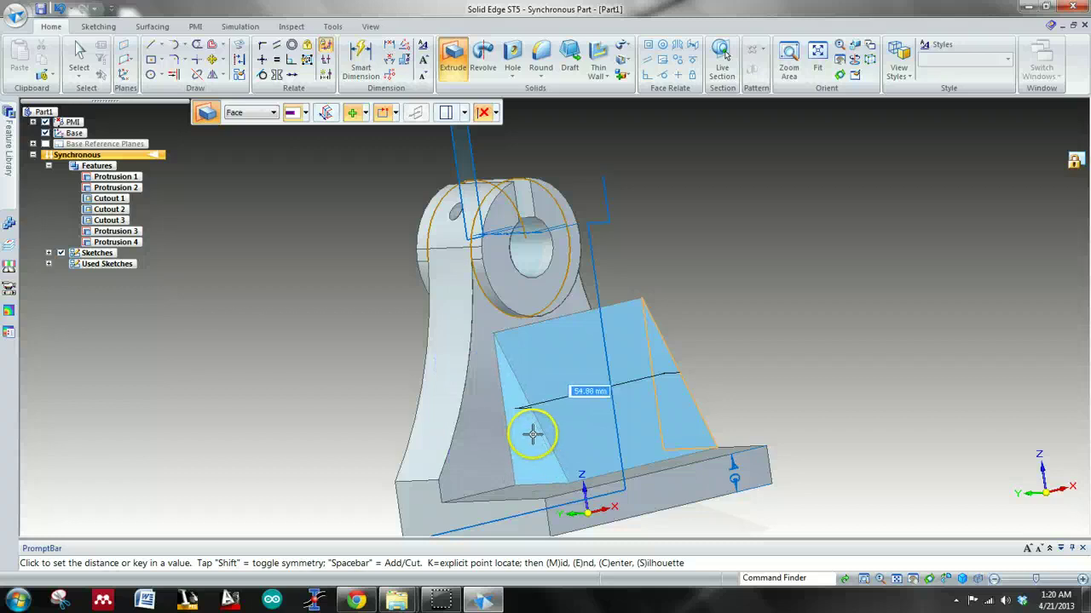
middle_drag(531, 433, 467, 428)
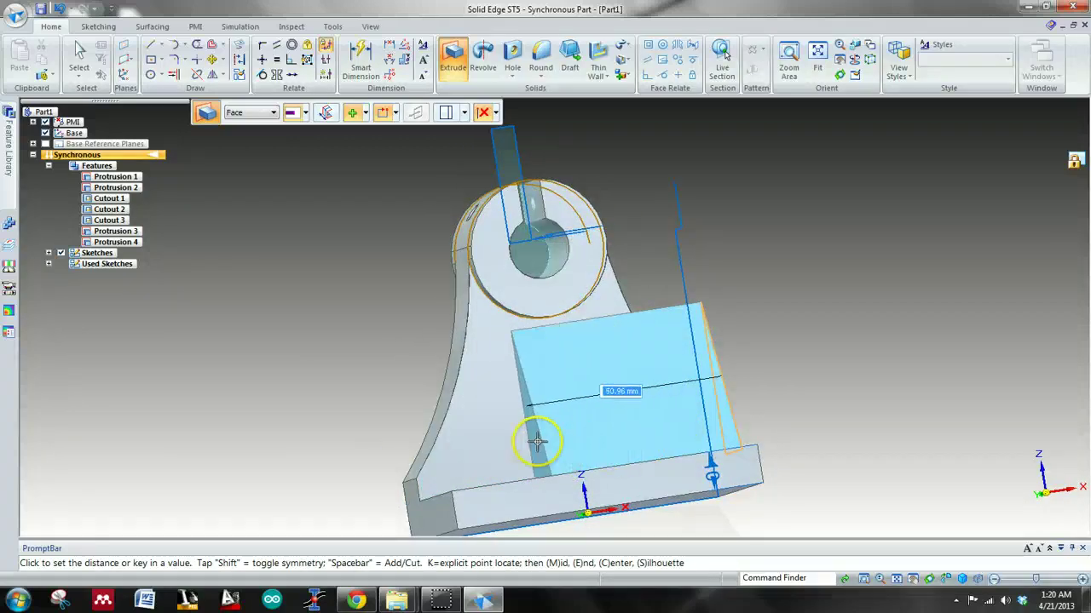
middle_drag(563, 434, 652, 440)
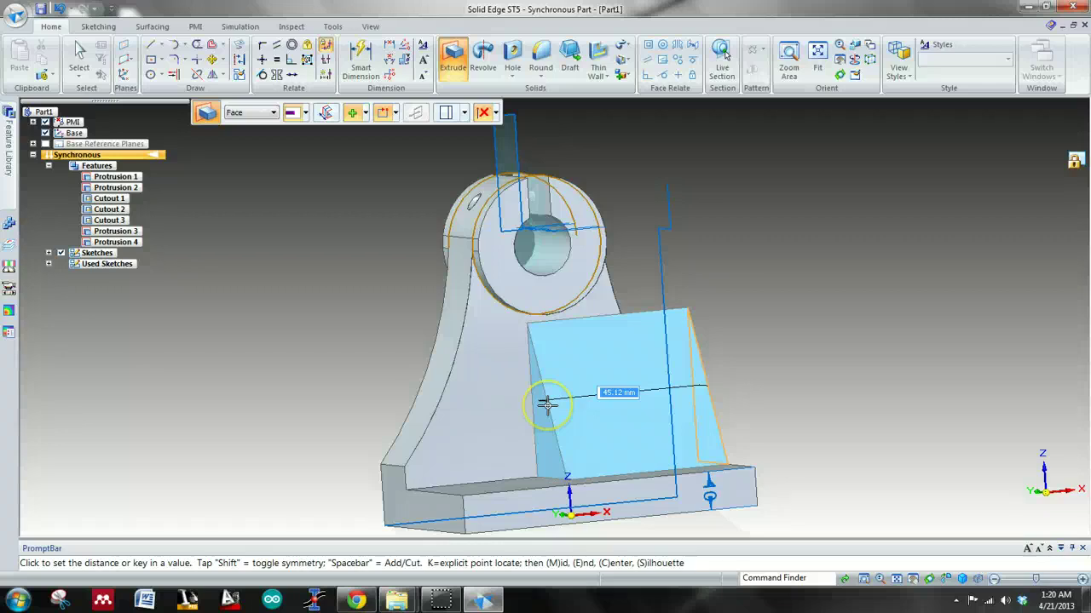
key(ctrl+f)
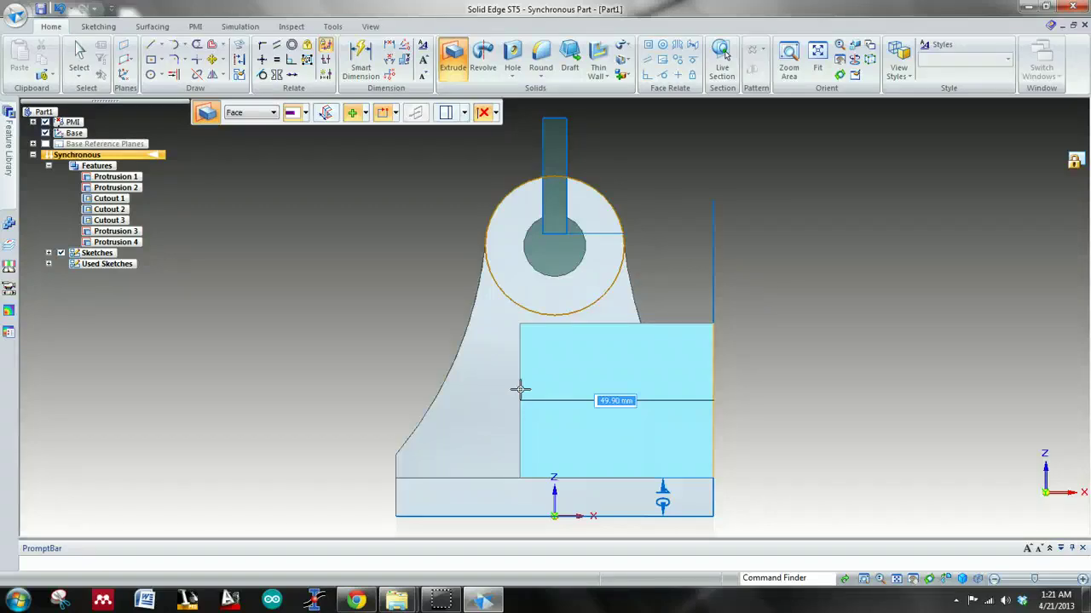
drag(522, 390, 551, 476)
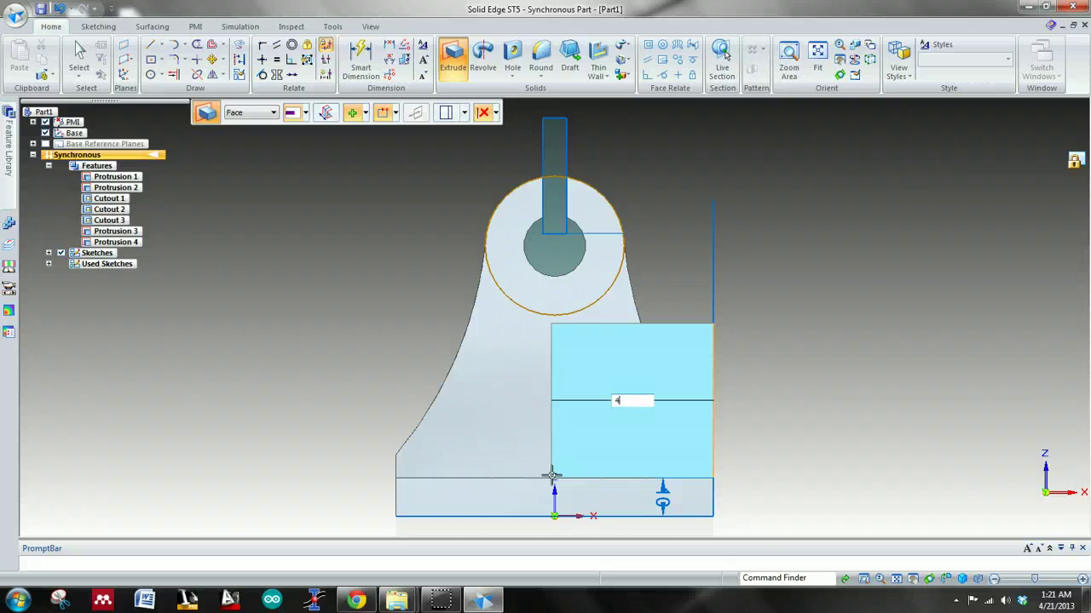
key(Return)
- Extrude the triangular end face at the middle of the plate a further 8 mm outward
middle_drag(725, 433, 682, 426)
click(548, 436)
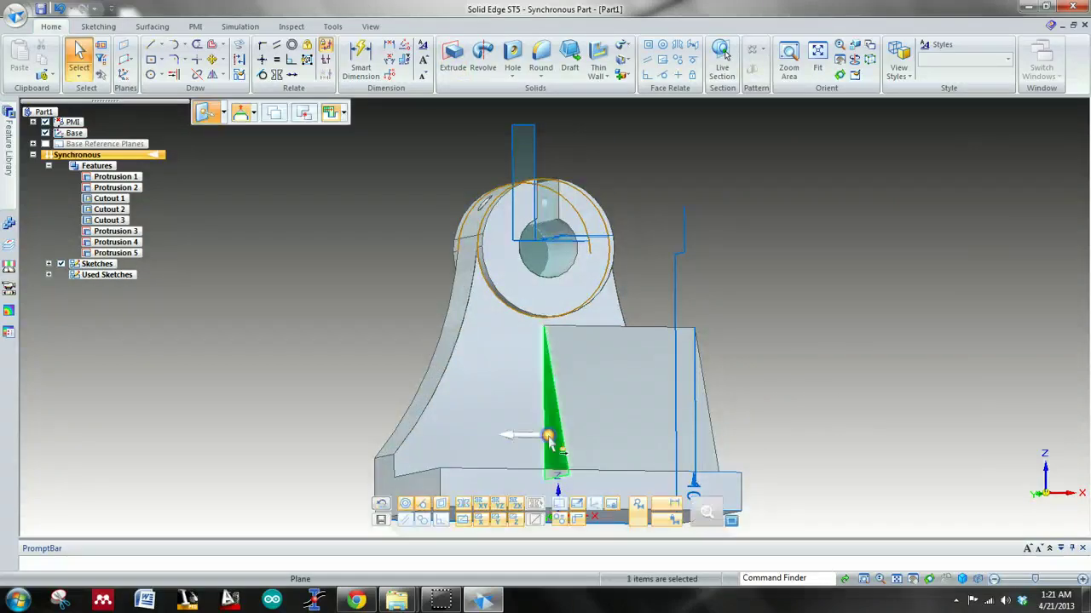
click(530, 436)
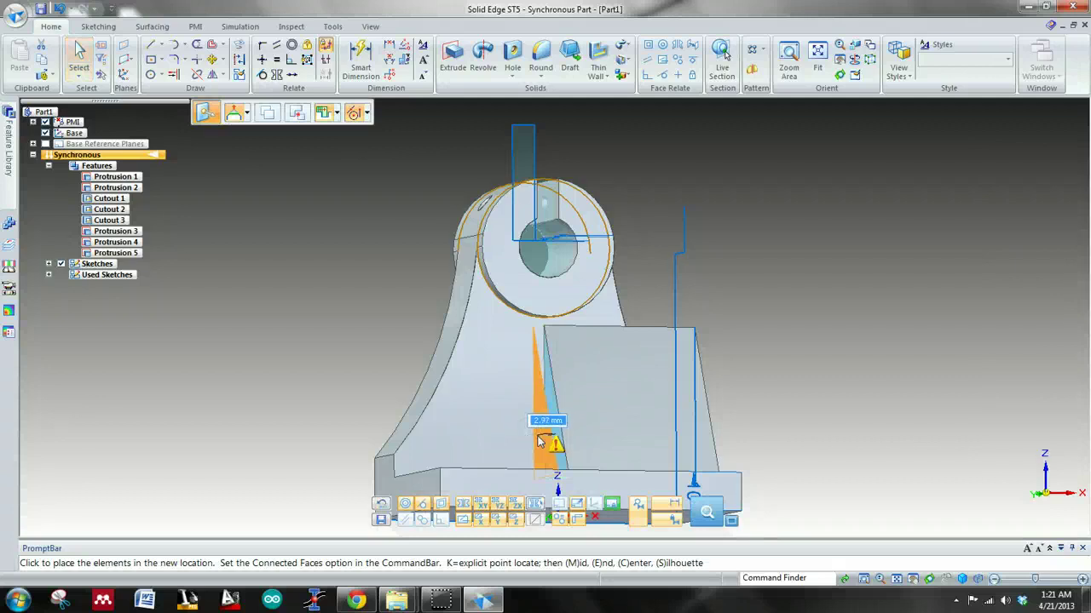
key(Escape)
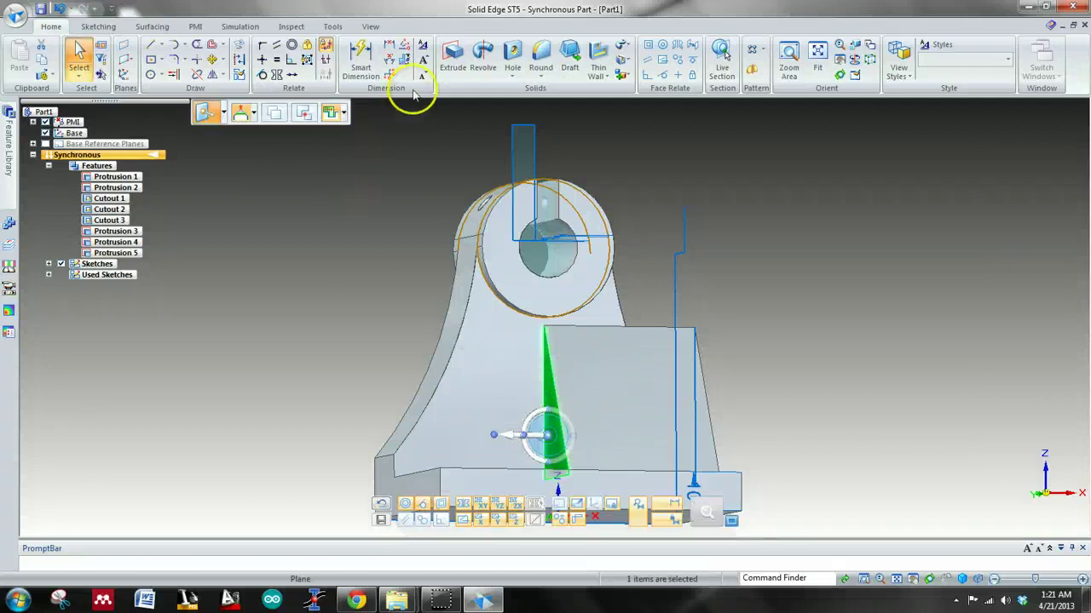
click(451, 51)
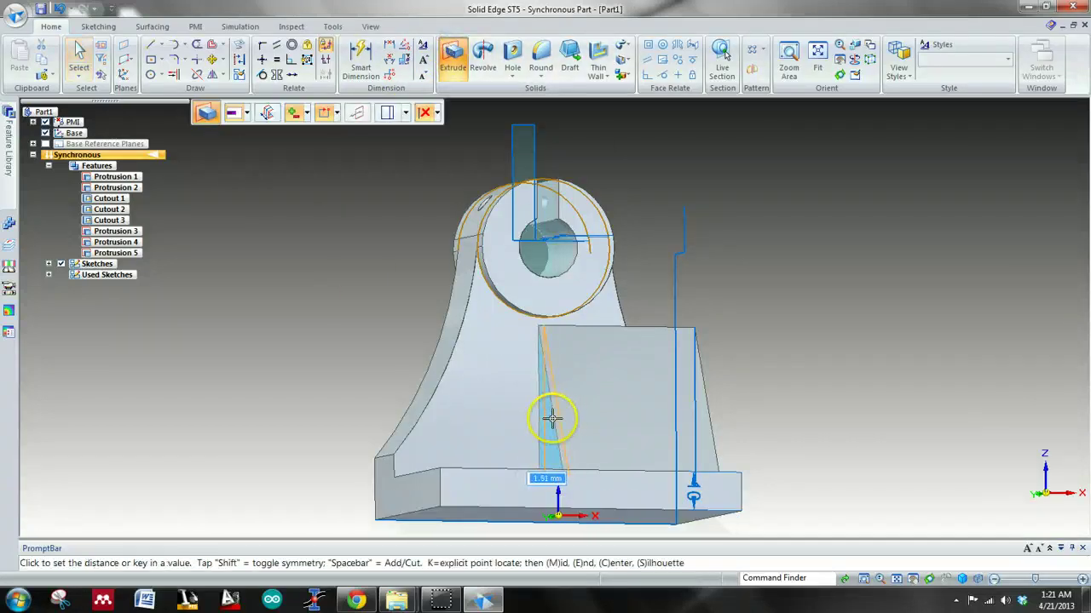
text(8)
key(Return)
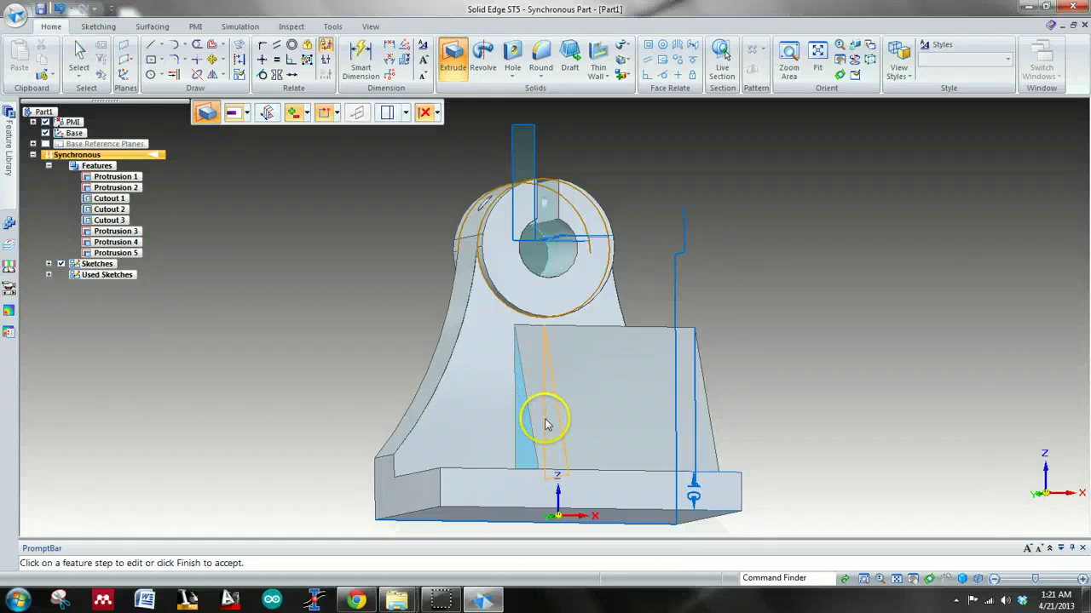
- Draw a 20 mm line at -180° on the side face, from the inner corner of plate and upright to the wedge's lower end
middle_drag(753, 341, 640, 341)
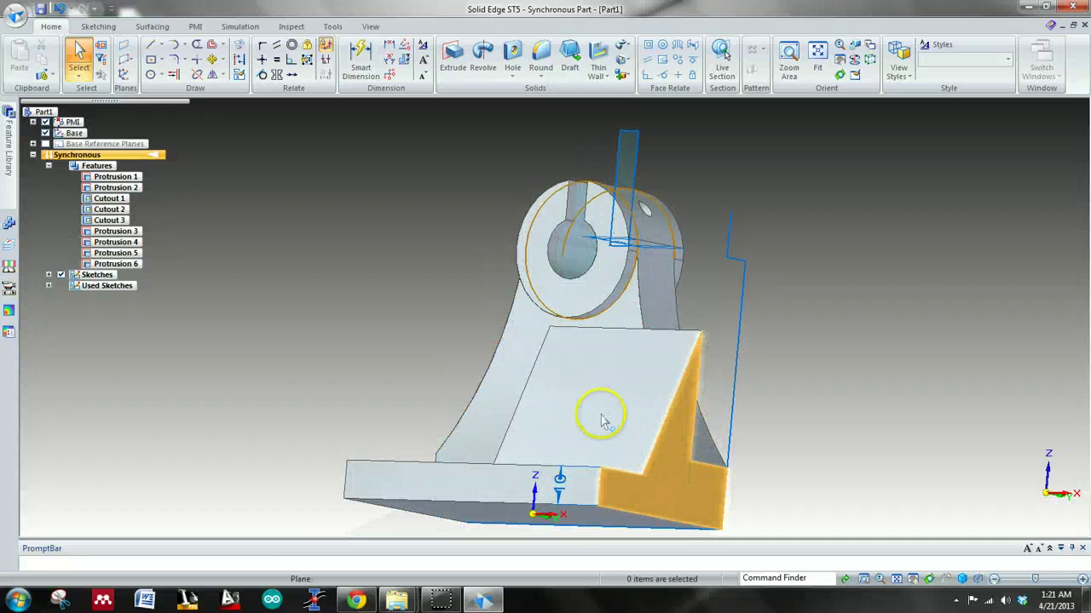
middle_drag(601, 416, 599, 416)
key(ctrl+r)
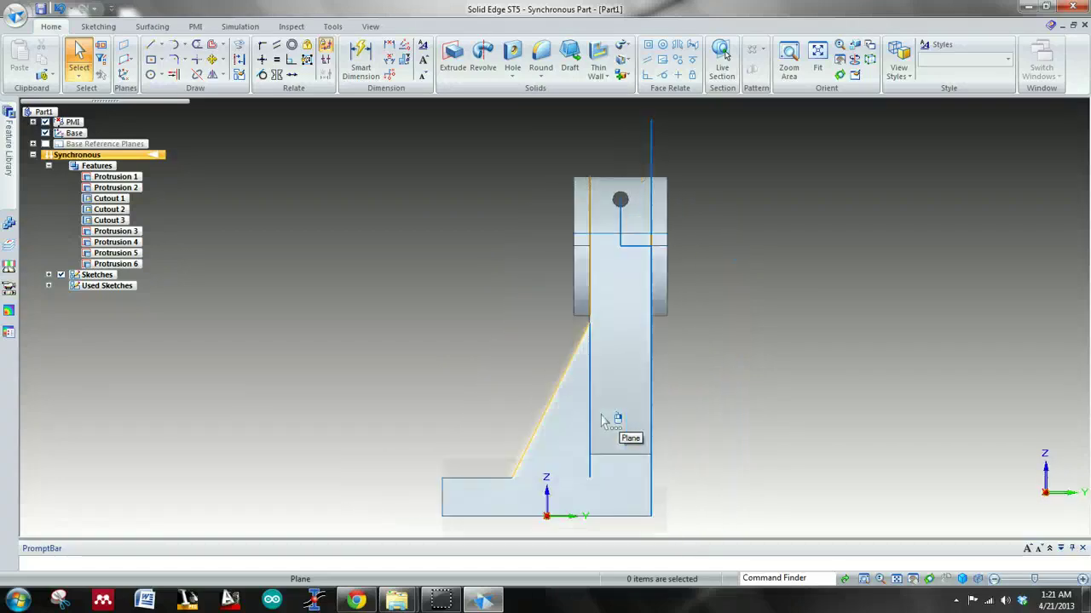
click(149, 47)
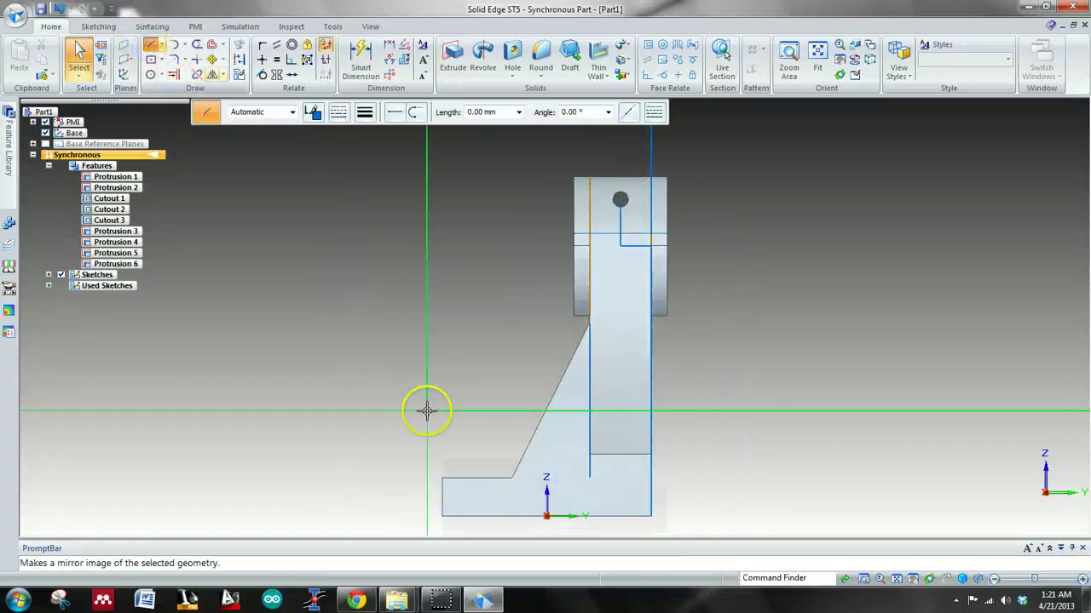
click(479, 507)
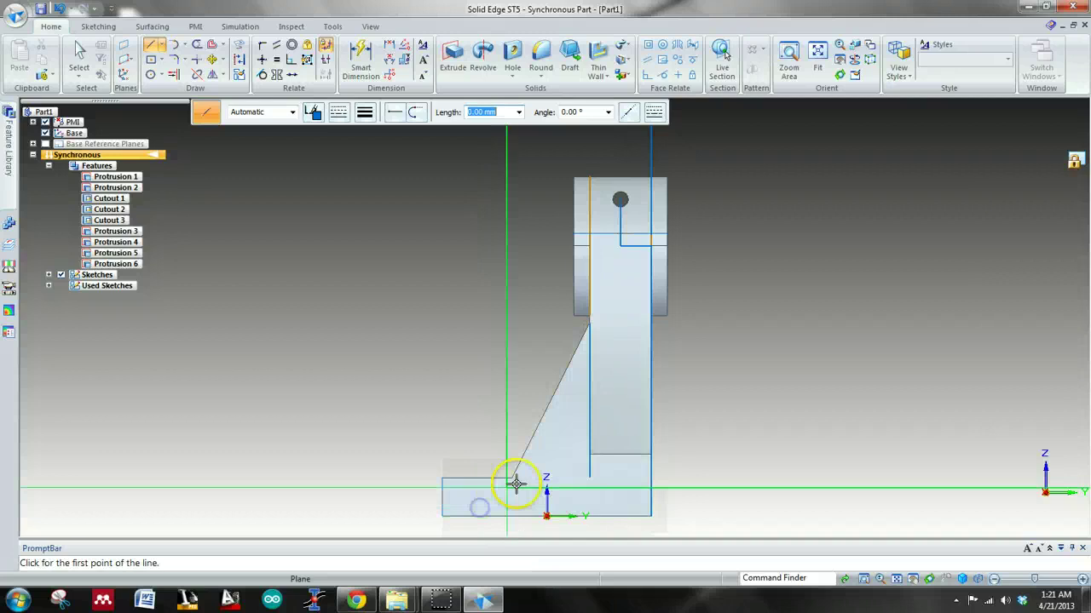
click(590, 479)
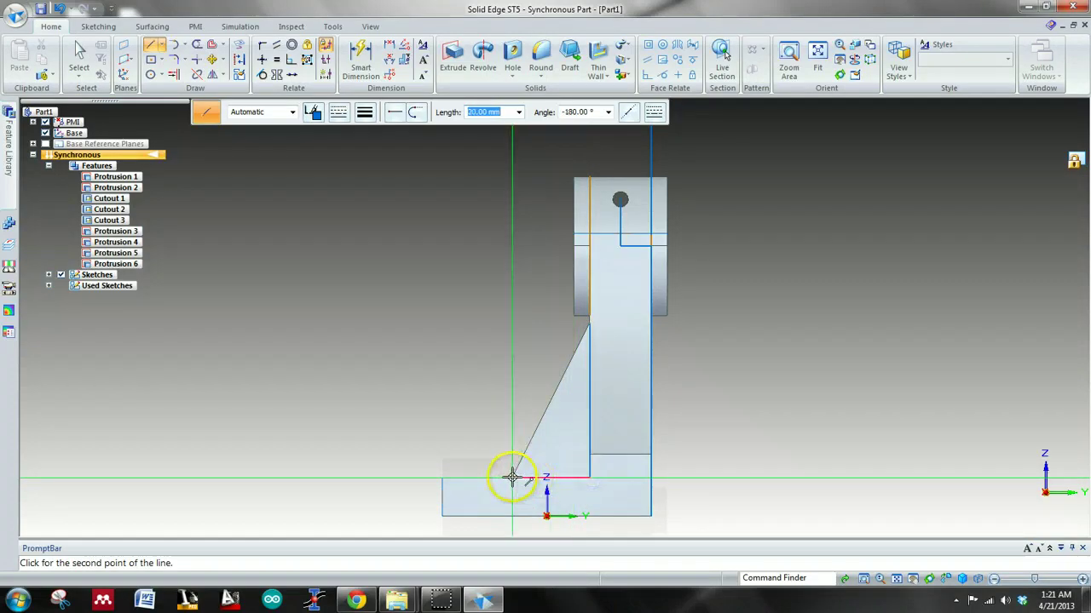
key(Tab)
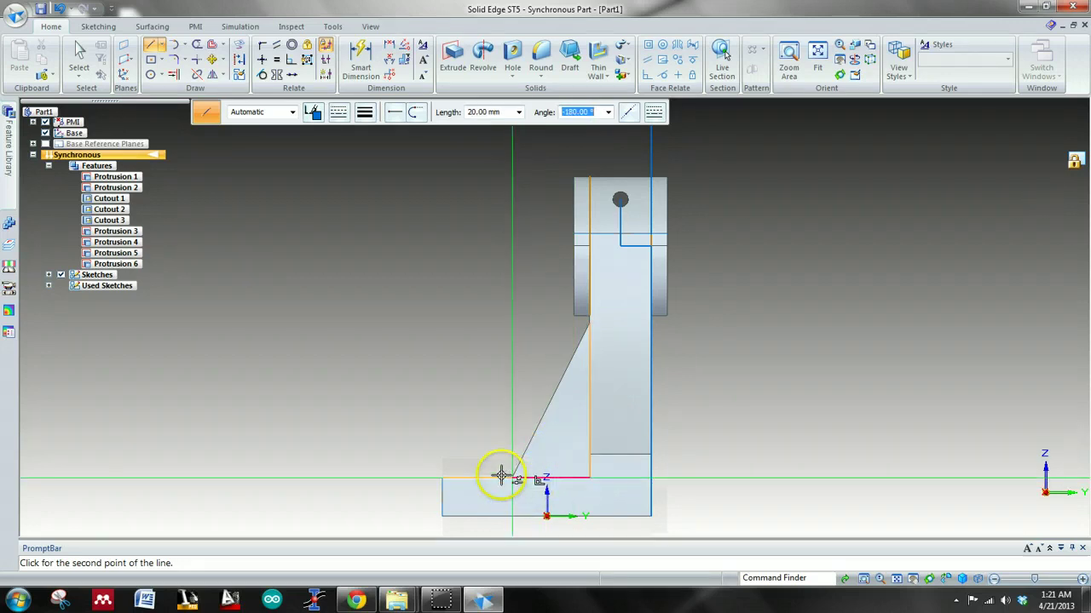
text(-180)
key(Return)
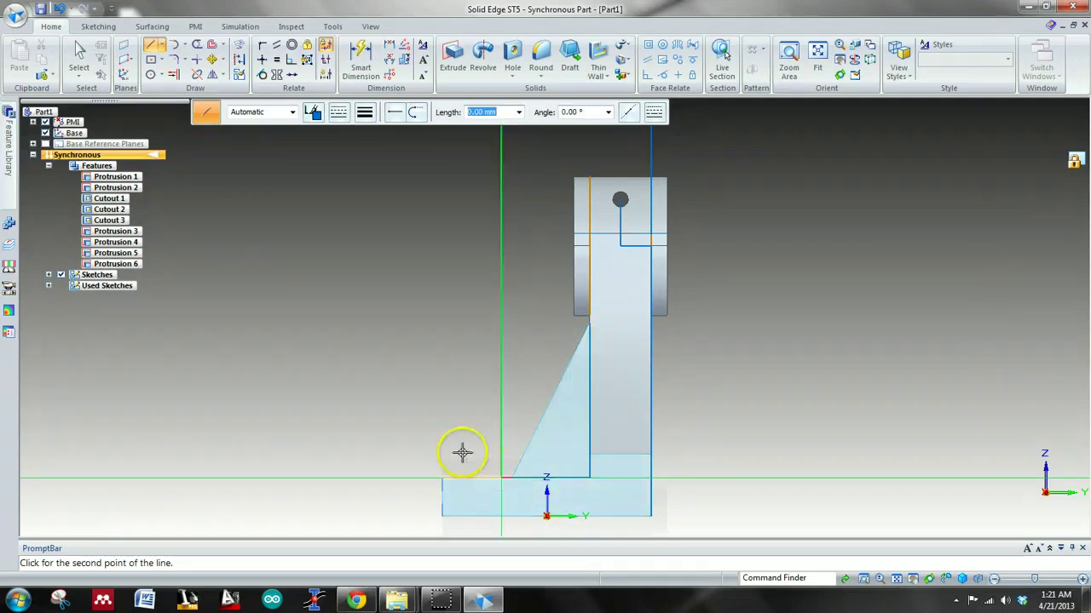
- Complete the triangle with a sloped line up to the wedge's top corner and a vertical line back down to the inner corner
click(589, 325)
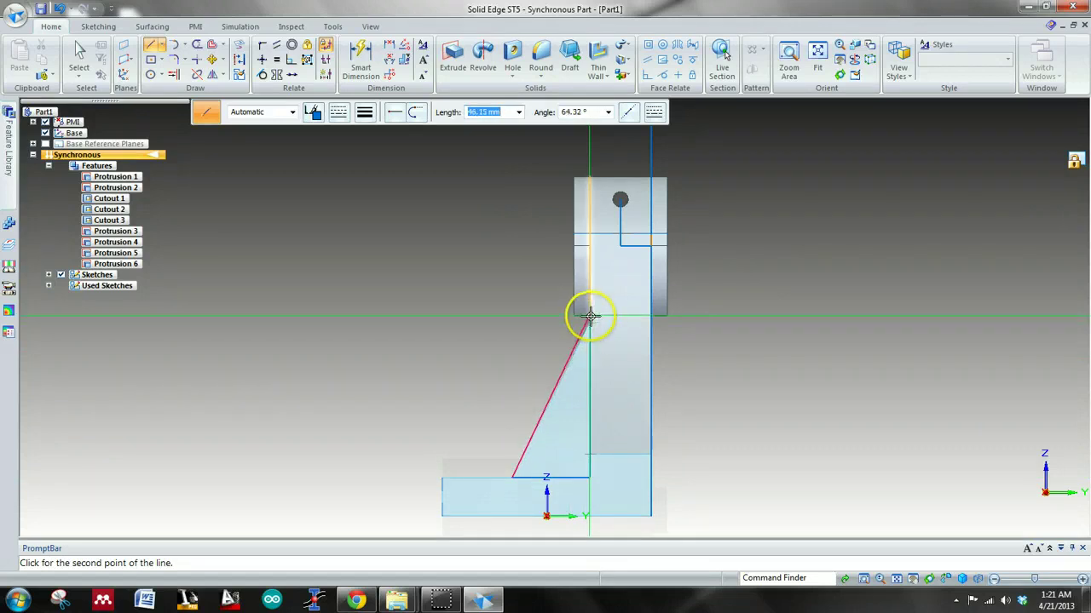
click(592, 478)
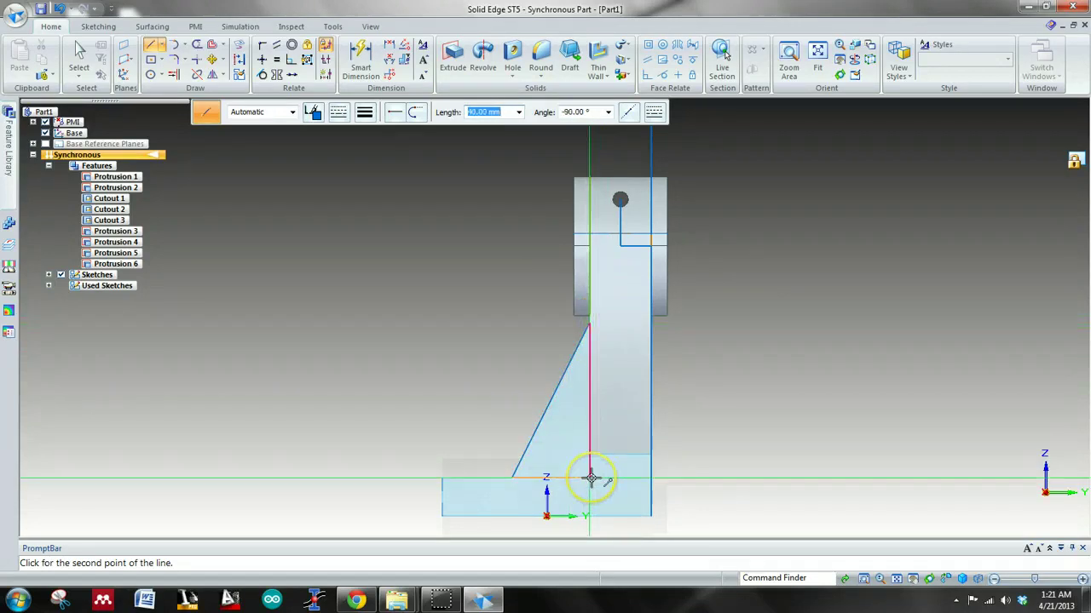
right_click(590, 478)
key(Escape)
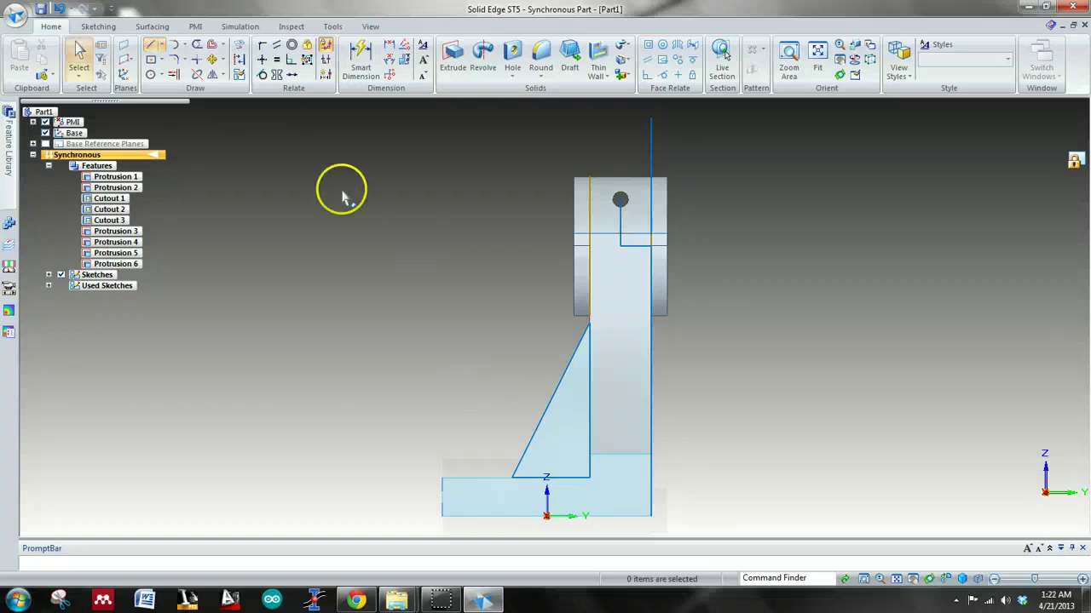
- Extrude the triangular region on the side face inward as a cut to the middle of the plate, removing that half of the wedge
middle_drag(383, 255, 421, 243)
click(452, 59)
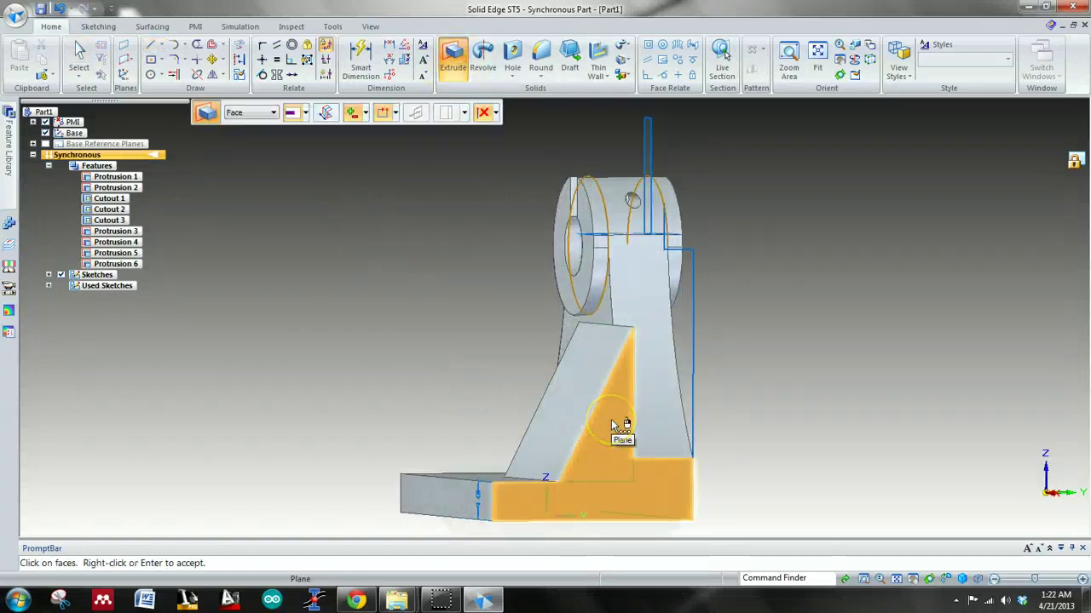
right_click(612, 424)
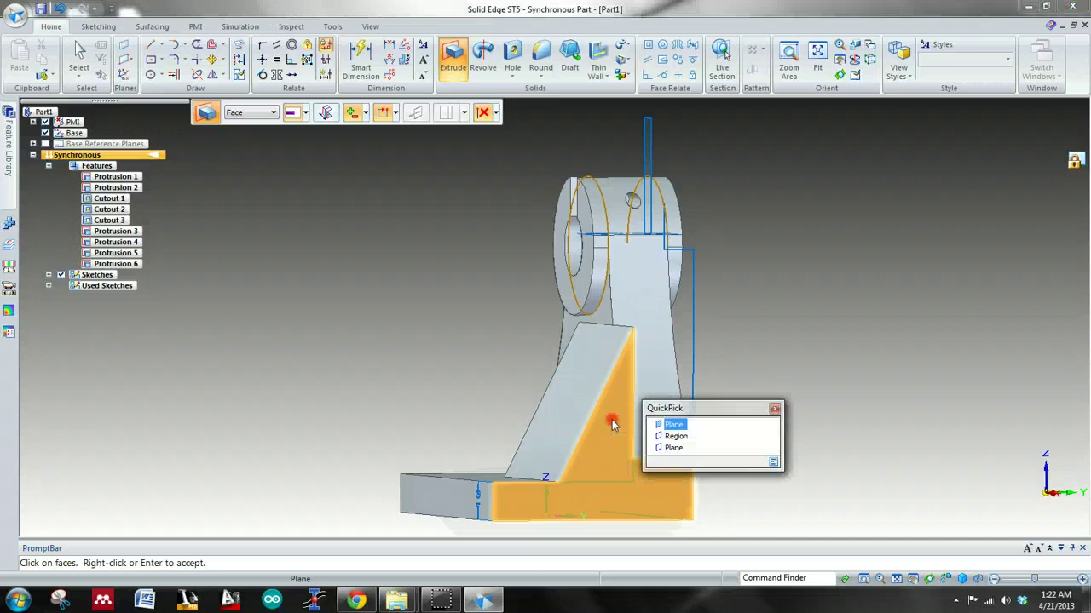
click(672, 437)
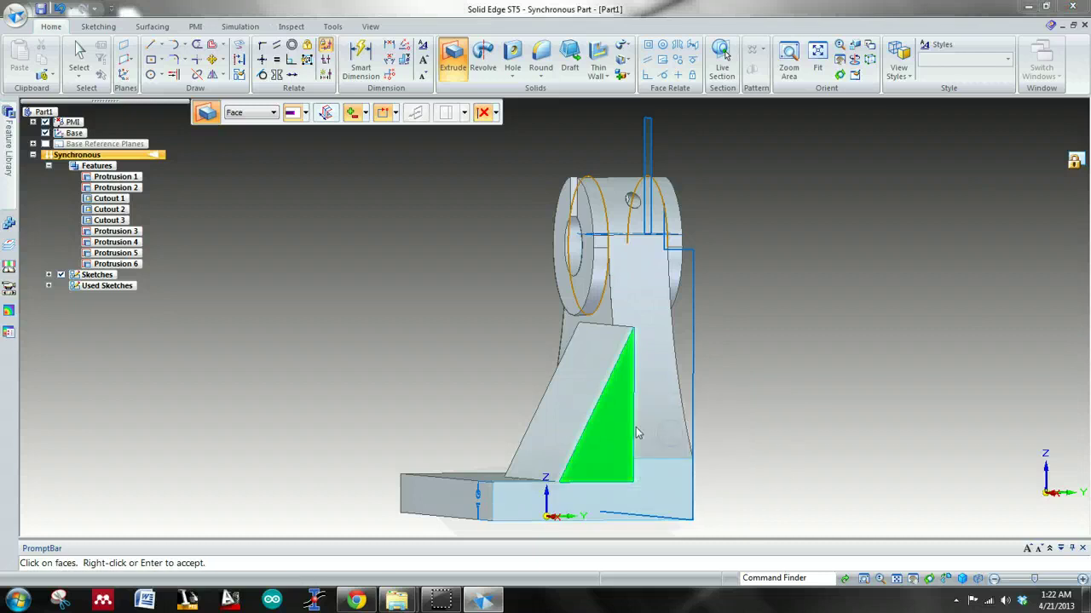
click(553, 430)
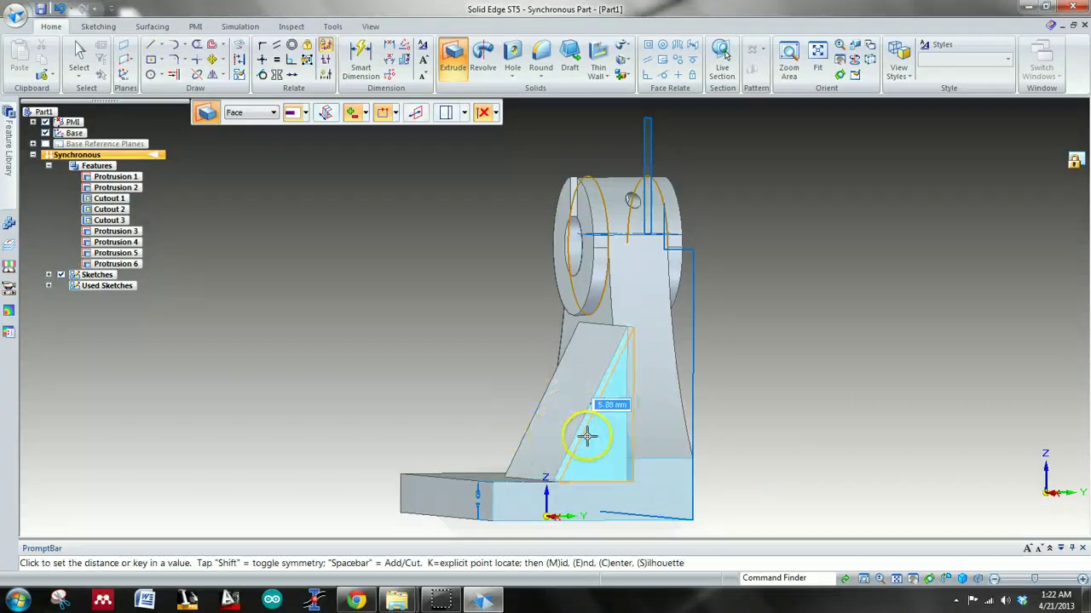
key(ctrl+f)
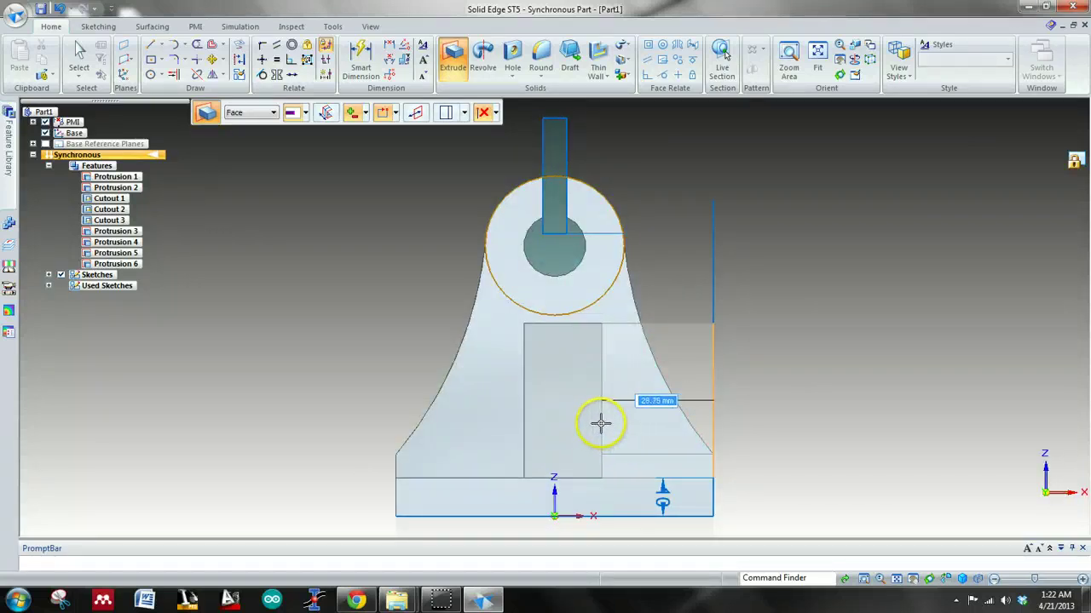
click(557, 431)
middle_drag(727, 368, 706, 366)
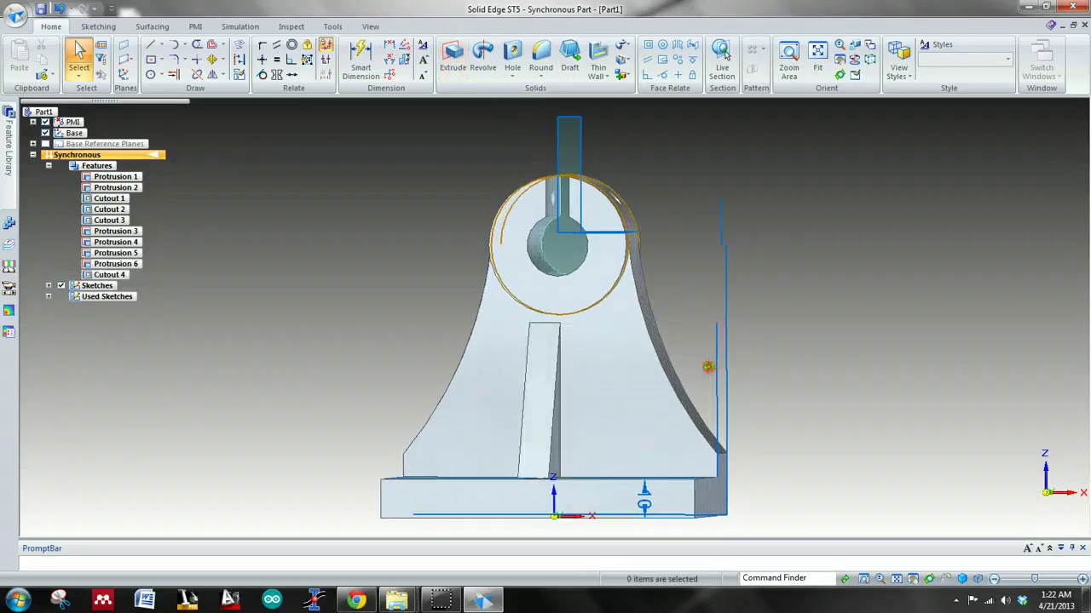
click(554, 450)
click(584, 449)
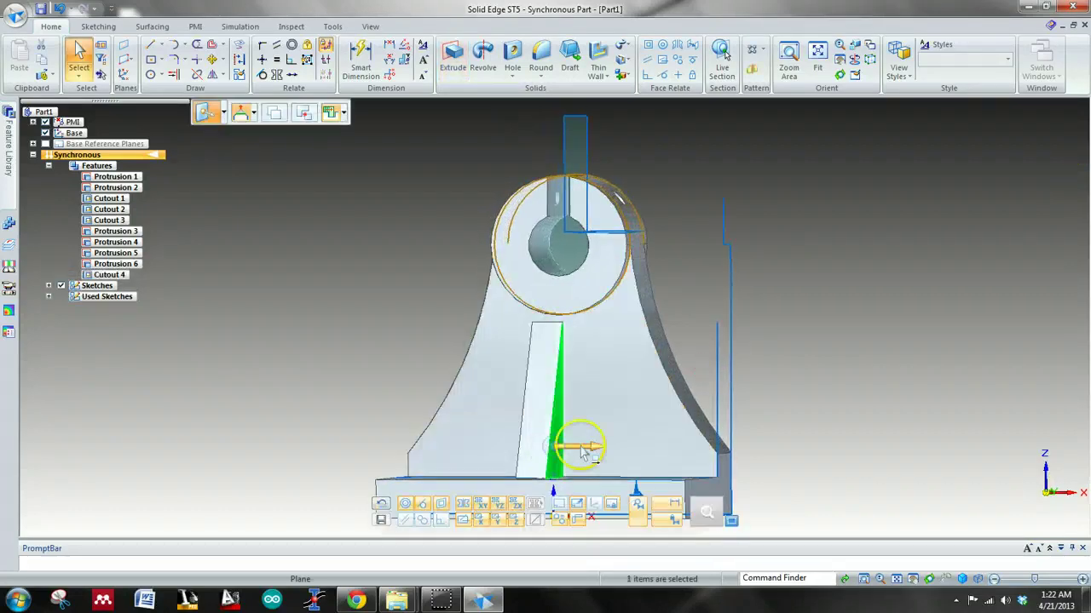
click(554, 428)
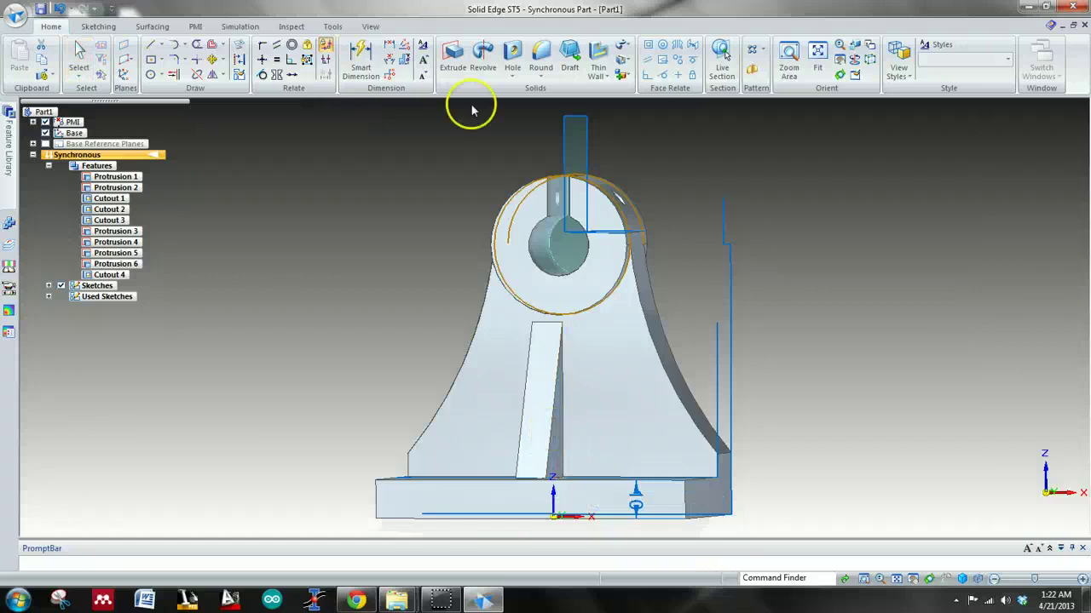
- Extrude the rib's triangular side face at the middle of the plate outward about 8 mm
click(453, 56)
click(556, 431)
right_click(556, 429)
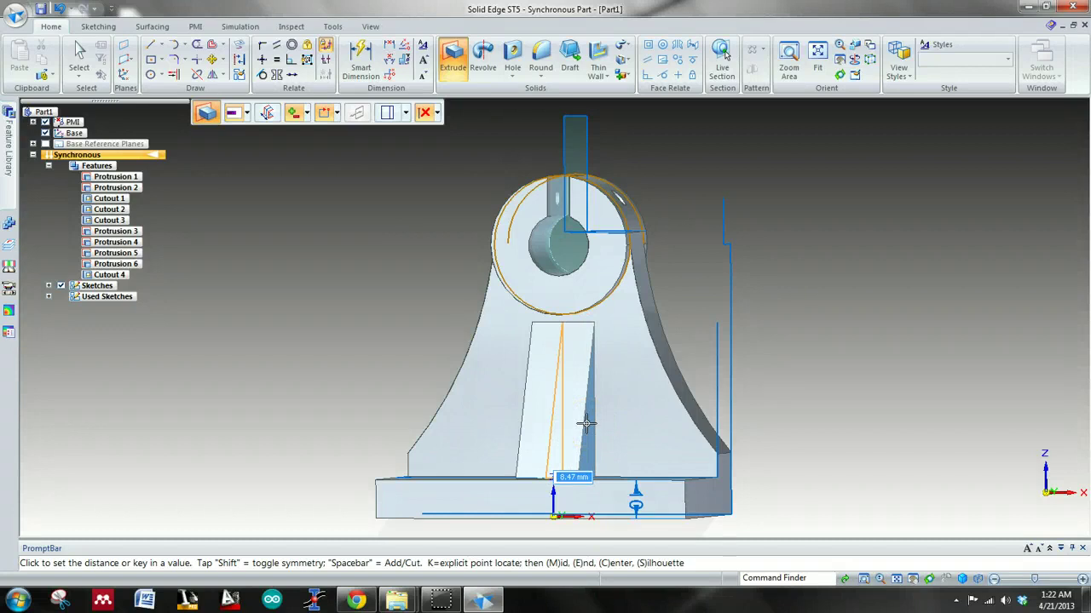
click(586, 424)
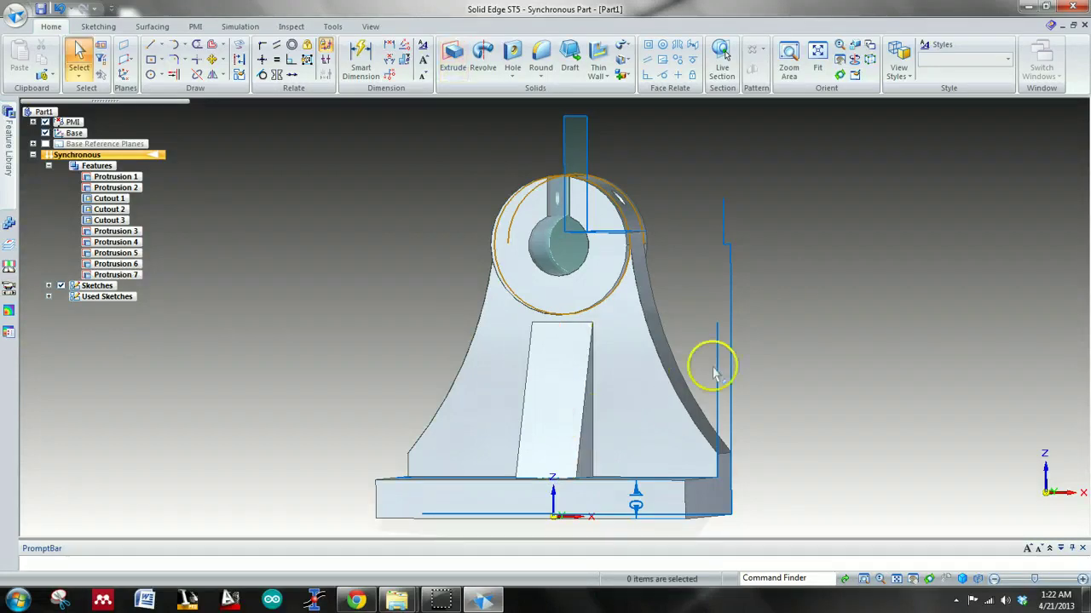
middle_drag(714, 372, 743, 407)
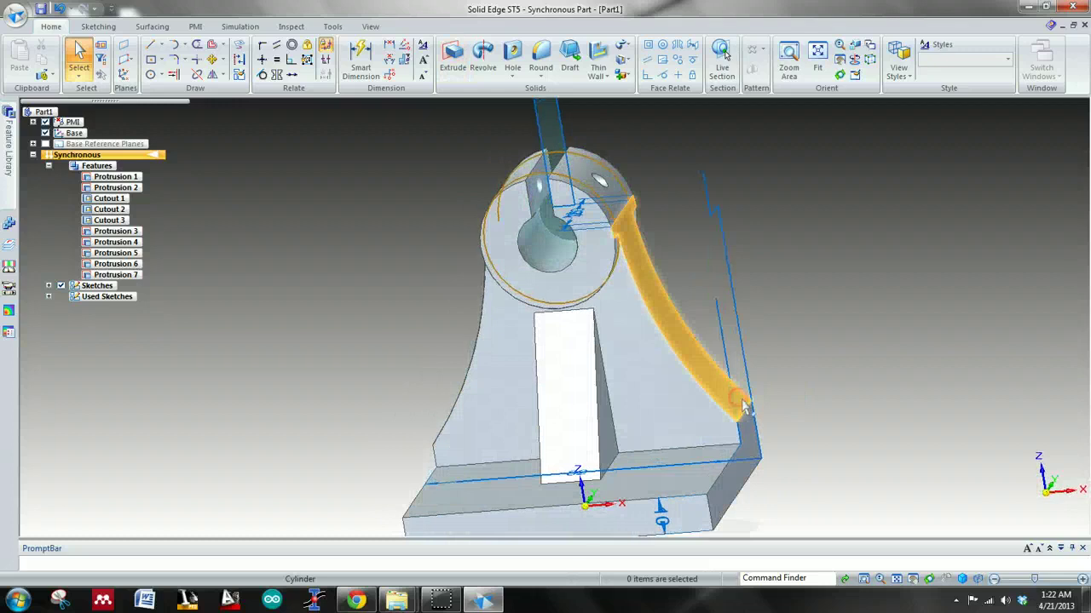
key(ctrl+i)
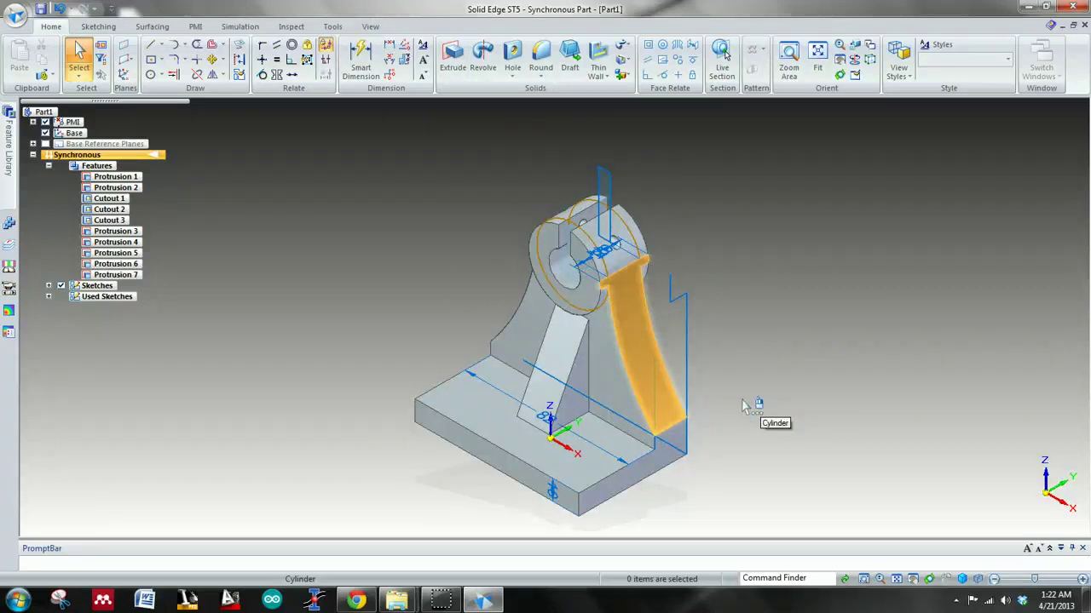
click(742, 397)
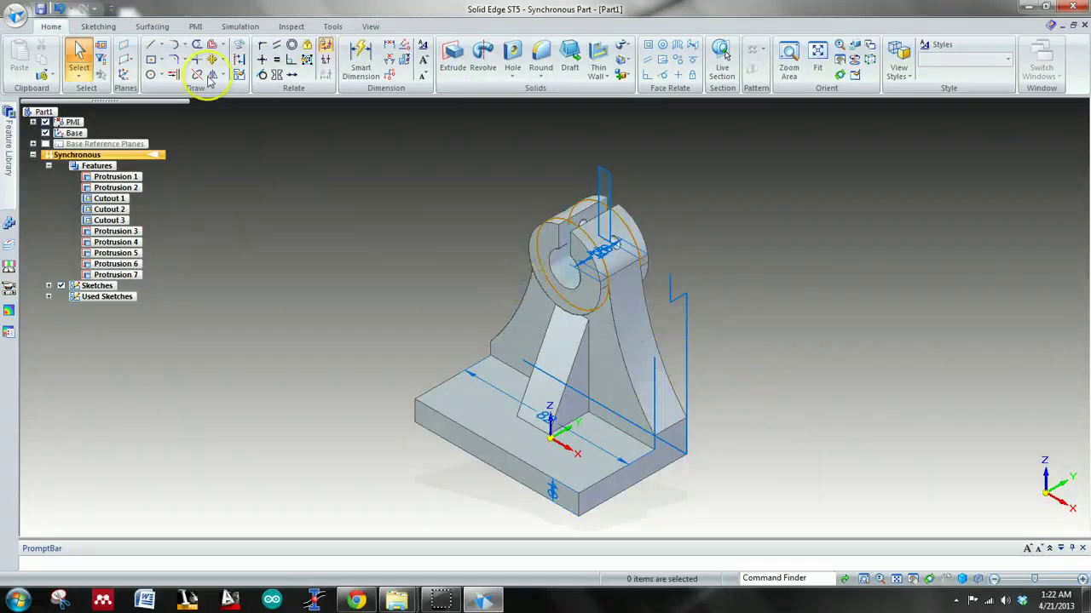
- Lock sketching to the plate's top face and draw a 20 mm line at 0° along the side edge from the front left corner
click(152, 77)
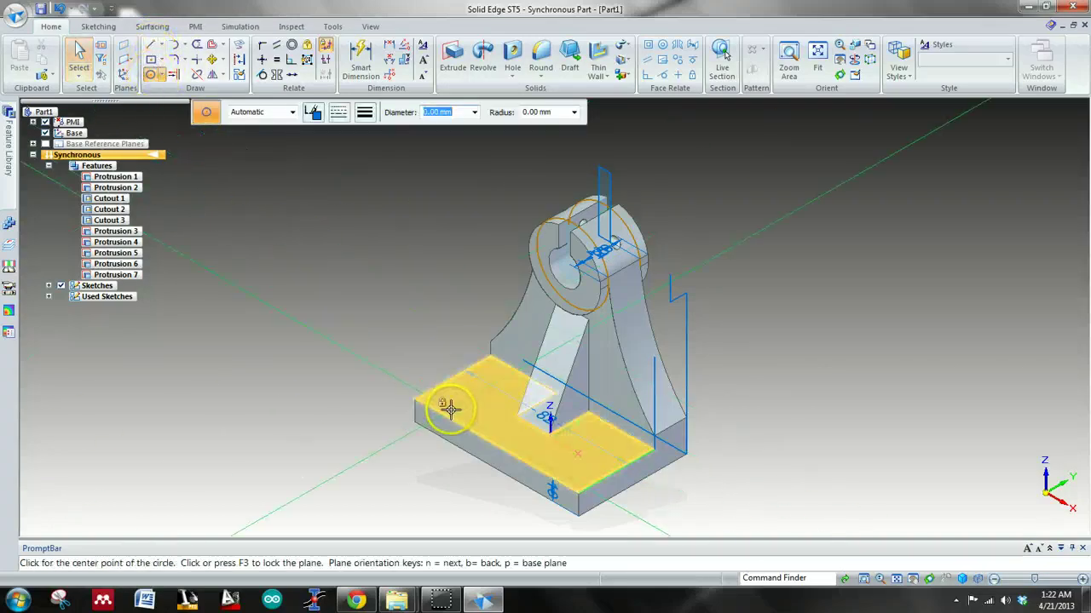
key(F3)
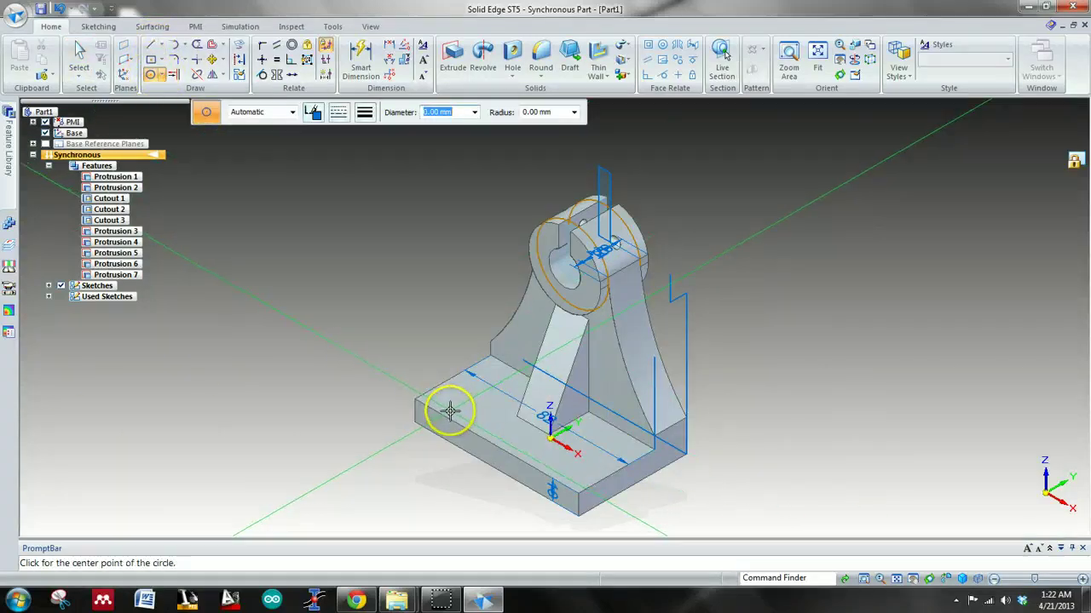
key(ctrl+h)
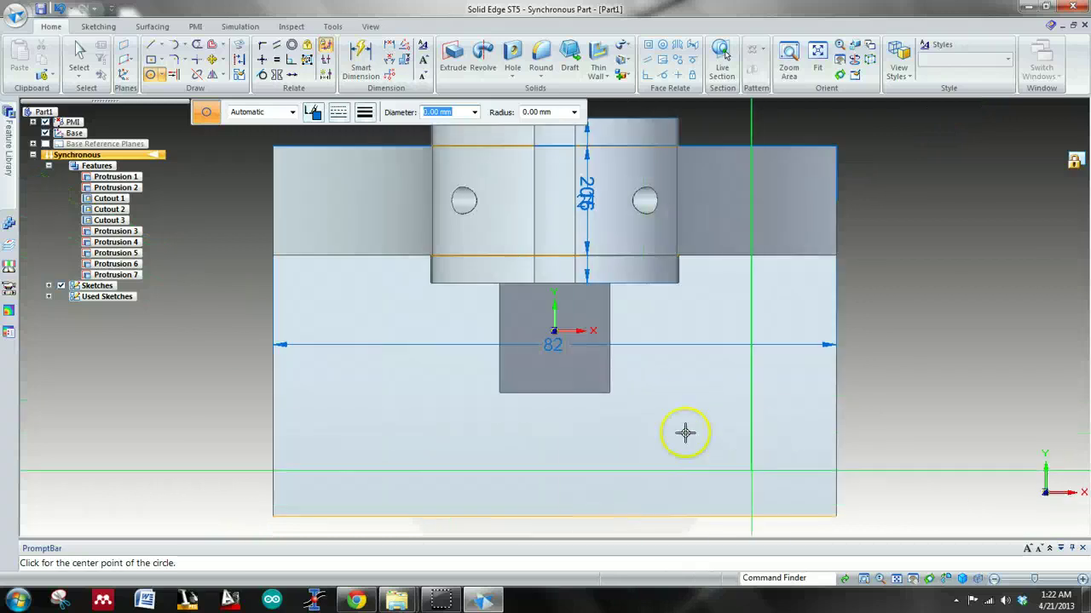
click(150, 47)
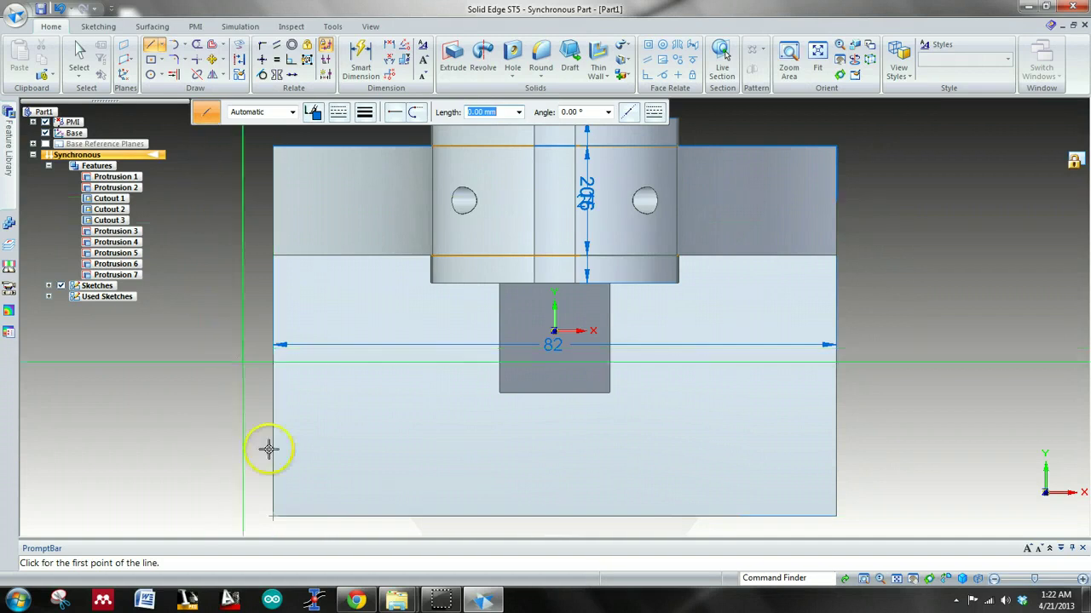
click(273, 517)
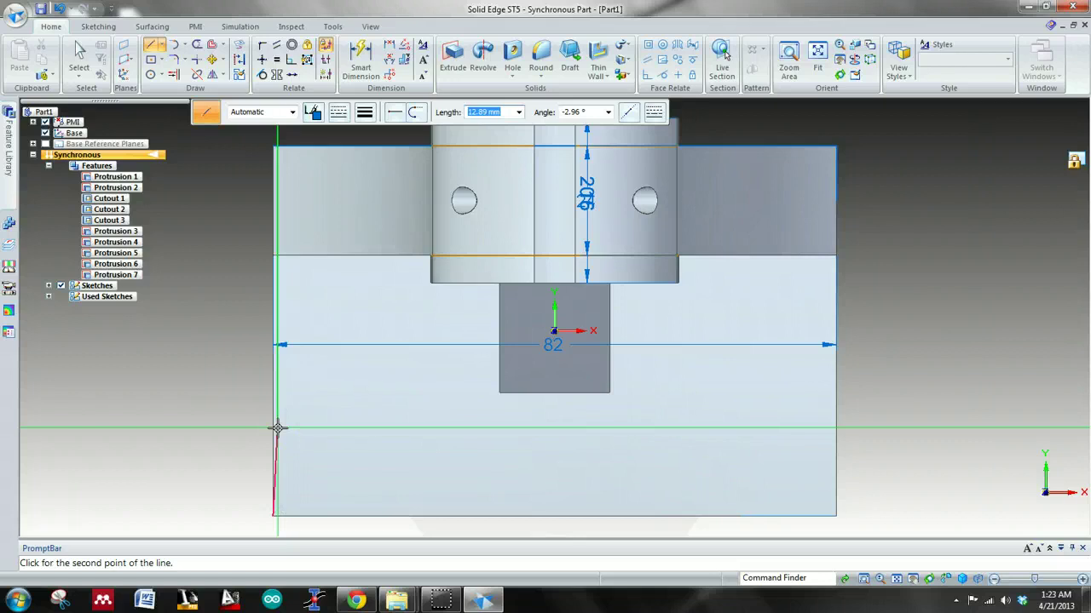
text(20)
key(Tab)
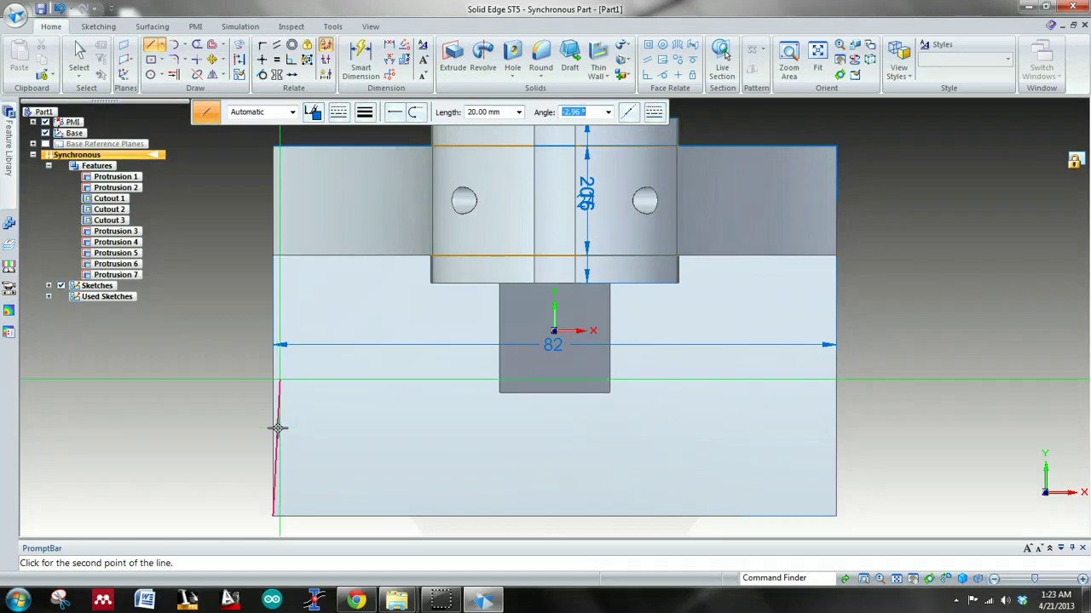
text(0)
key(Return)
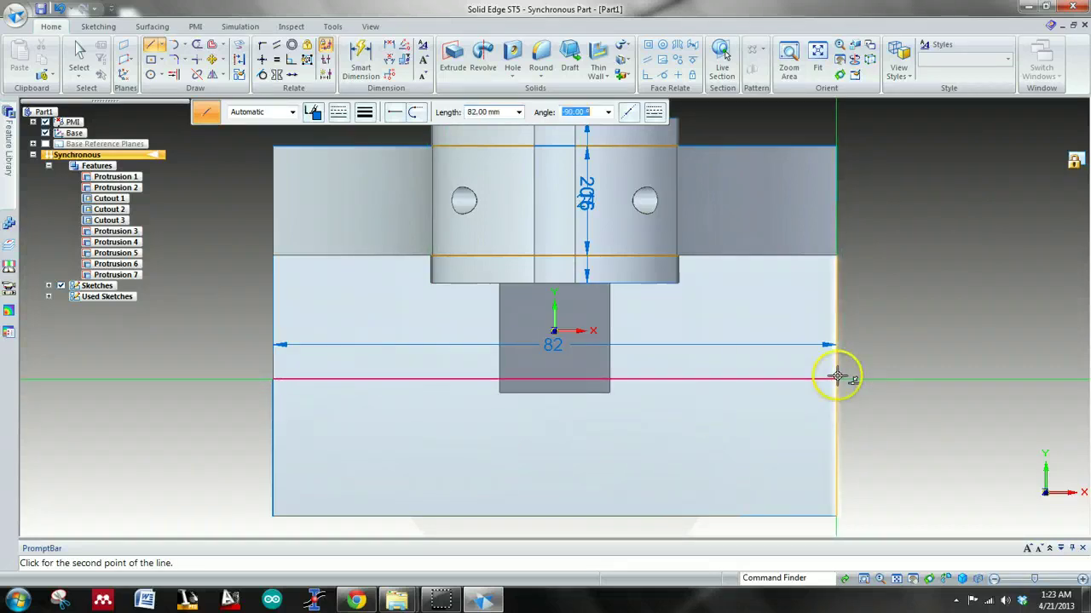
- Draw an 82 mm line across the plate to its opposite edge and continue with a line down that edge to the front corner
click(837, 378)
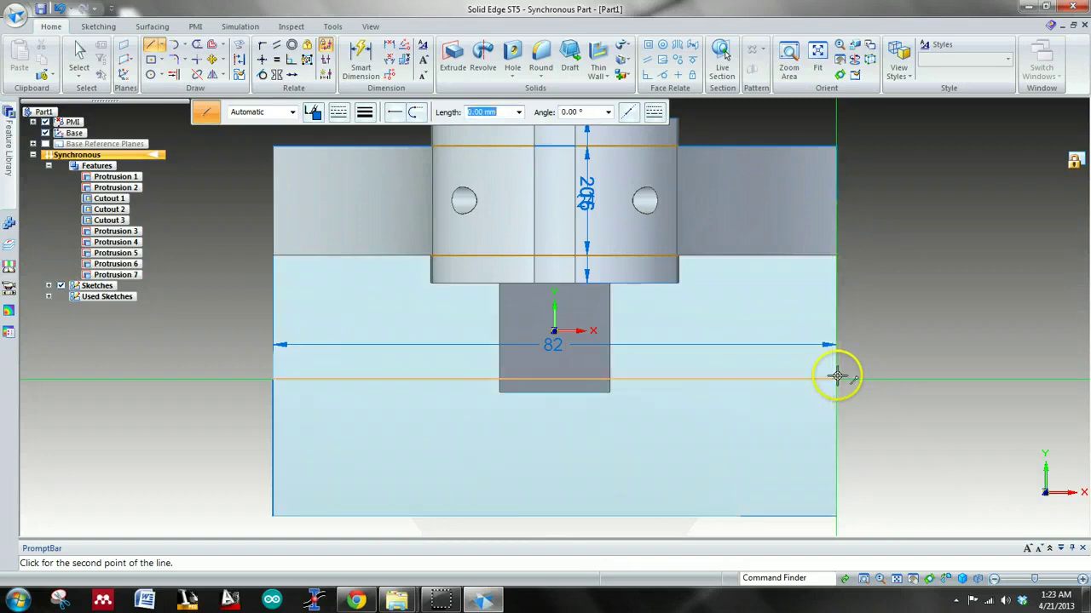
click(836, 515)
click(762, 517)
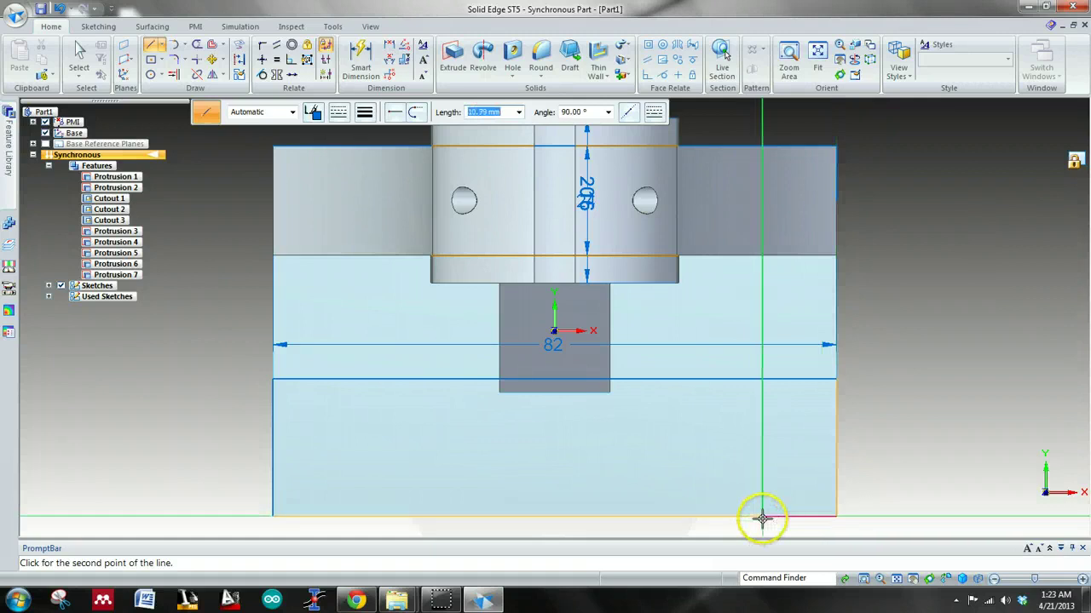
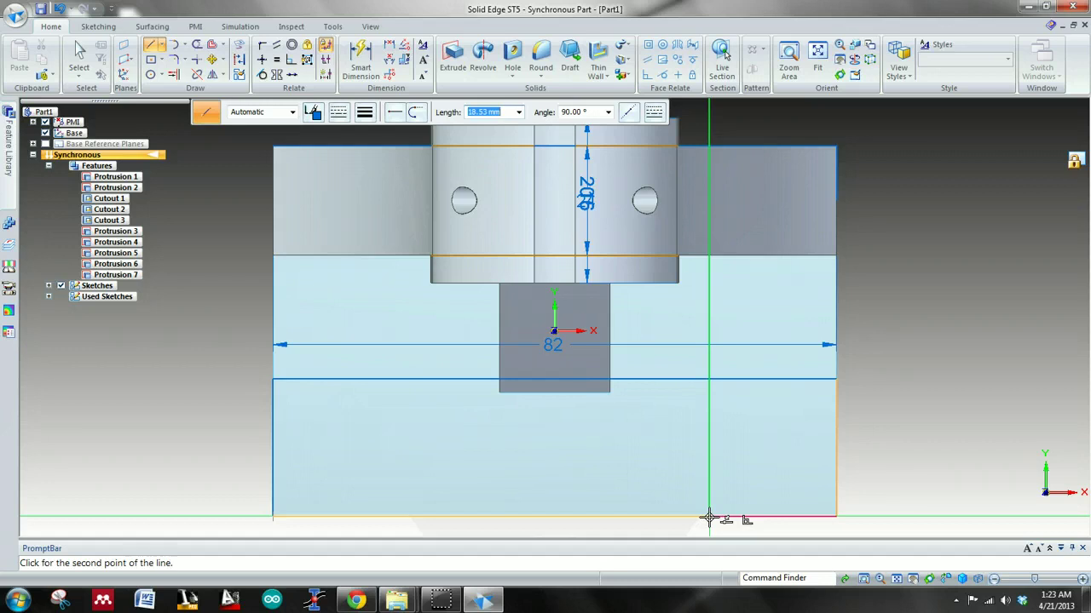
- Open Calculator, compute 82 minus 54 divided by 2, and close it
click(17, 600)
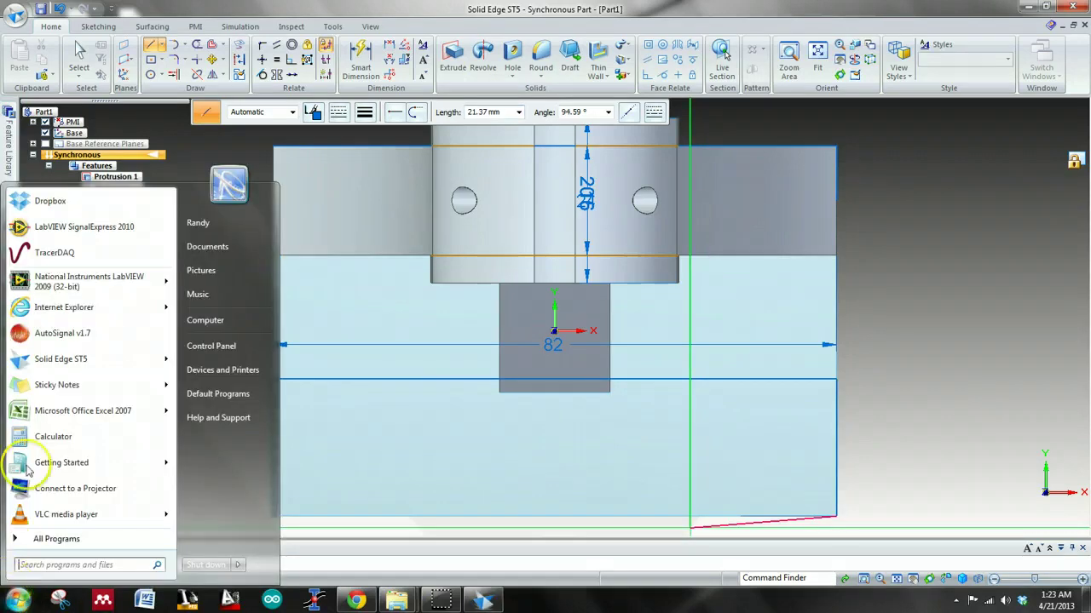
click(36, 436)
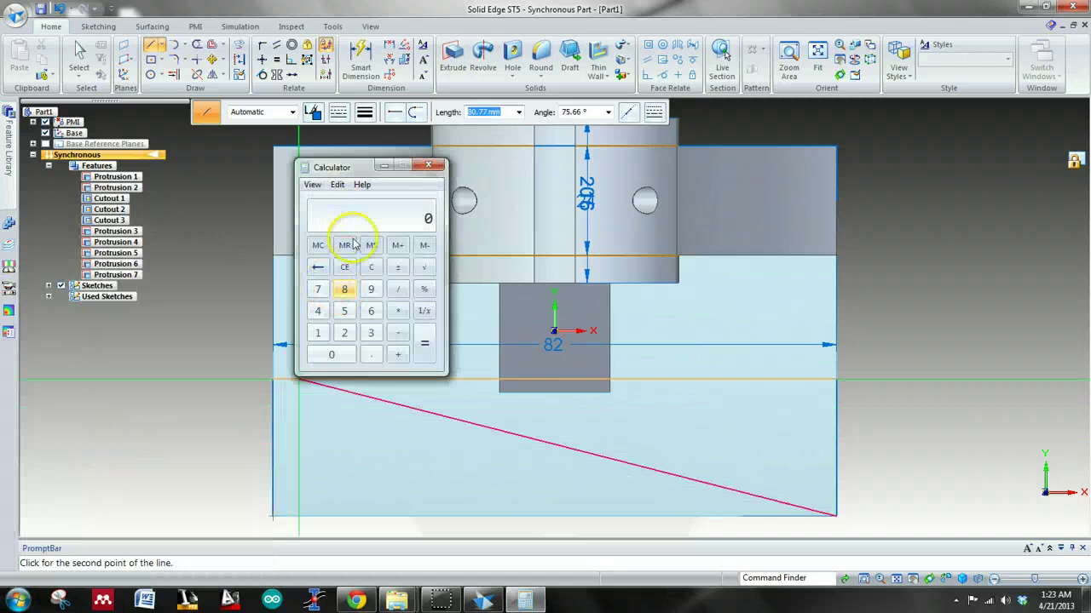
click(344, 289)
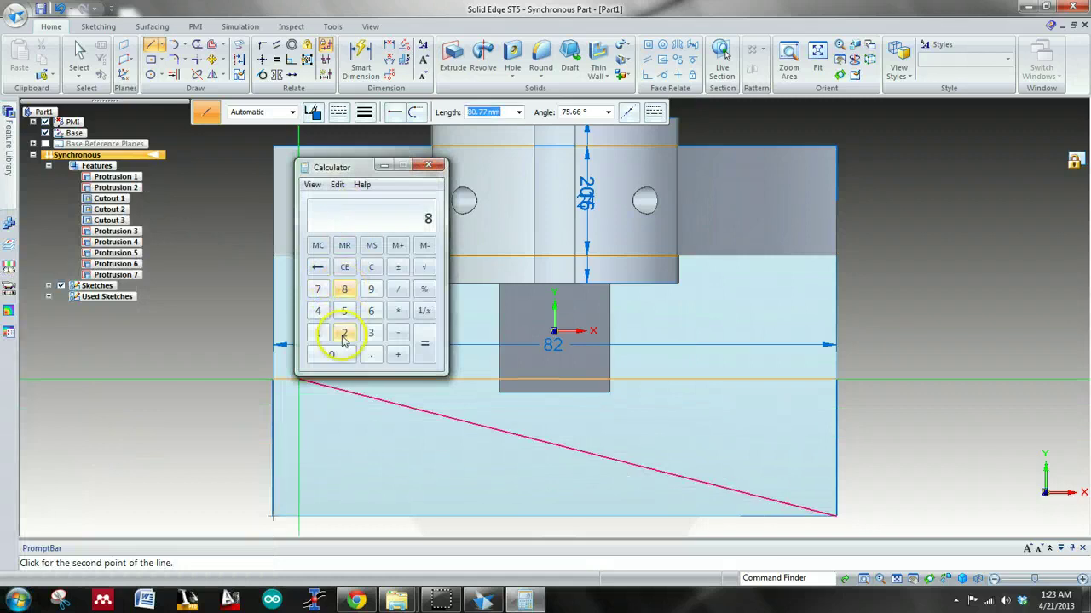
click(397, 333)
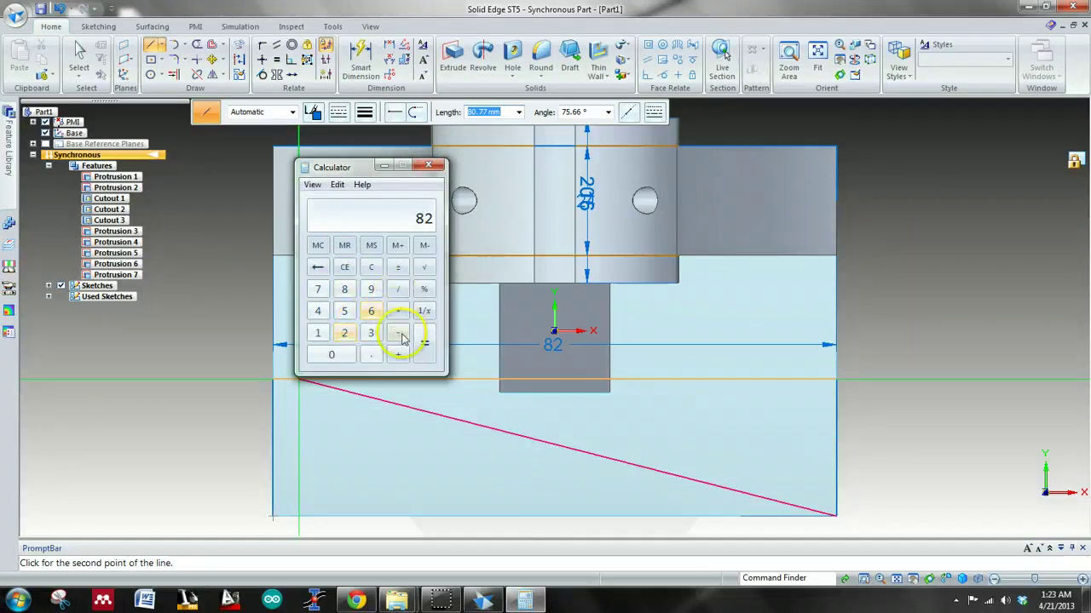
click(344, 311)
click(318, 311)
click(424, 343)
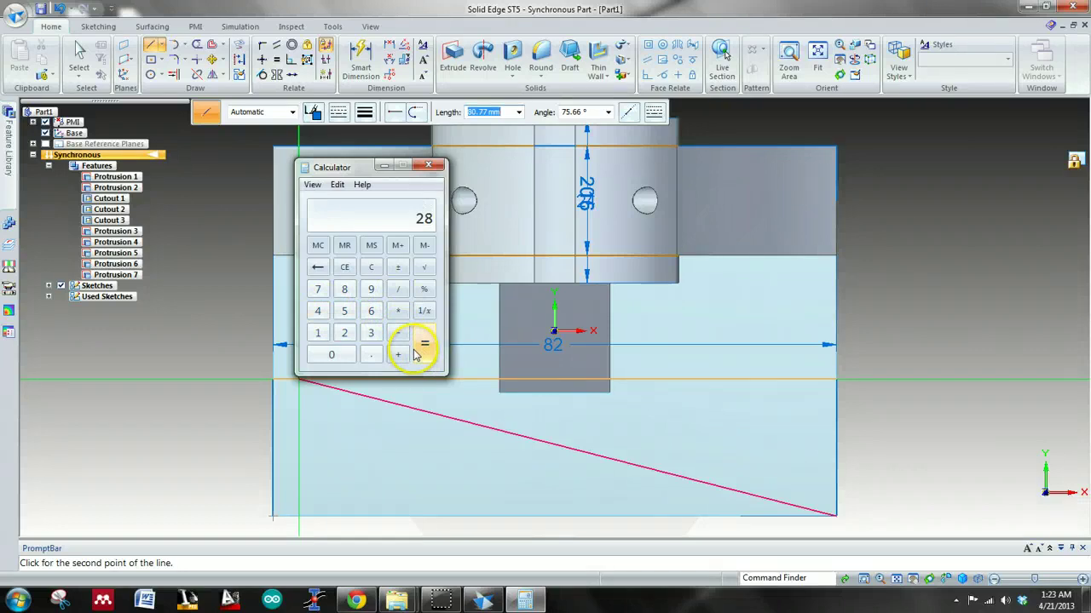
click(397, 289)
click(345, 333)
click(425, 343)
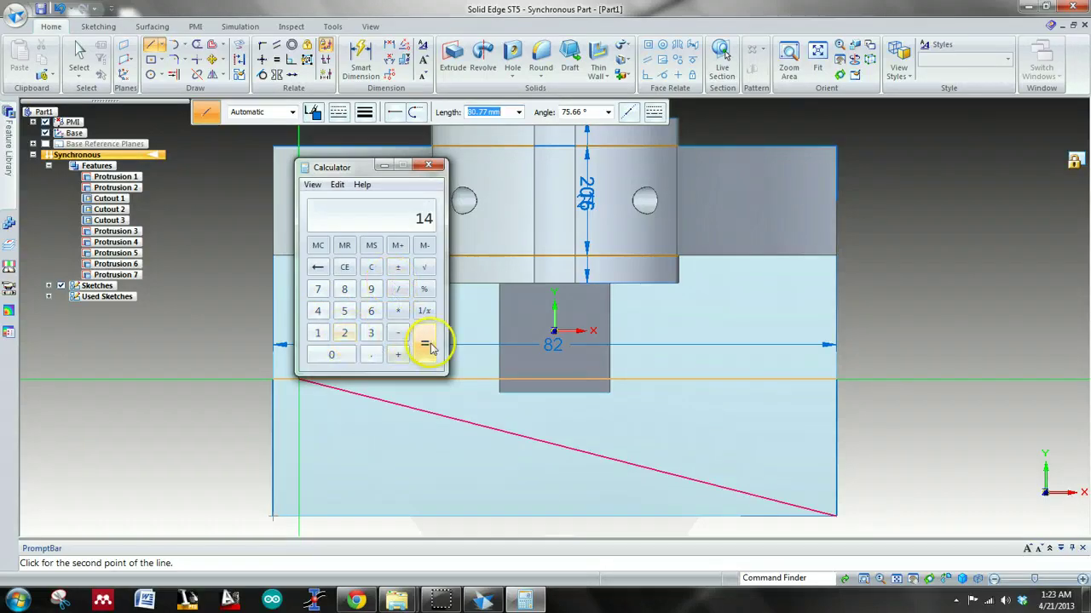
click(429, 165)
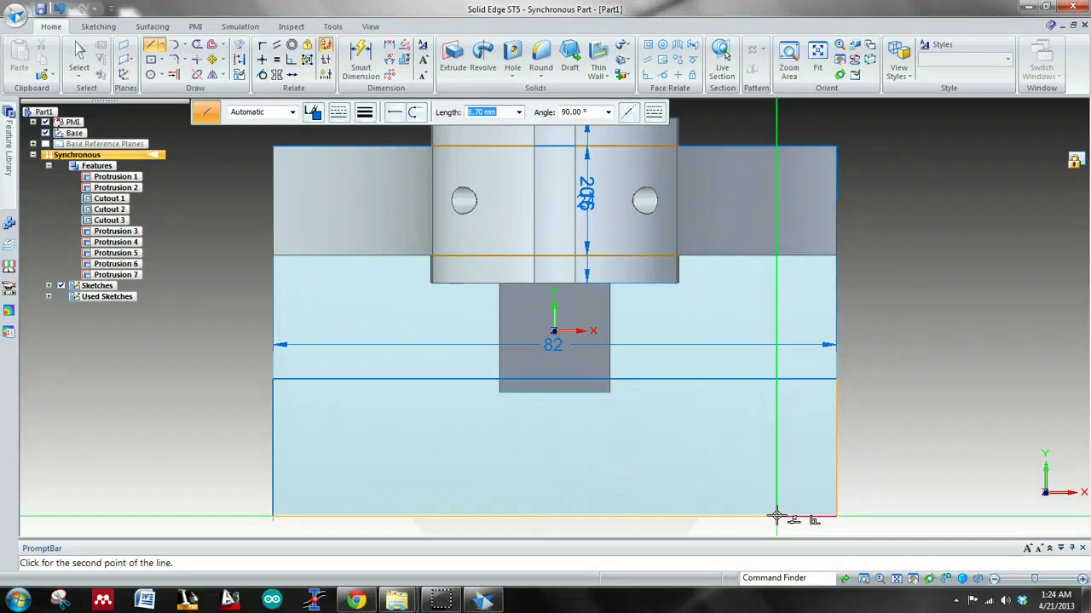
- Draw a 14 mm line at 90° along the plate's front edge from the front right corner
click(487, 114)
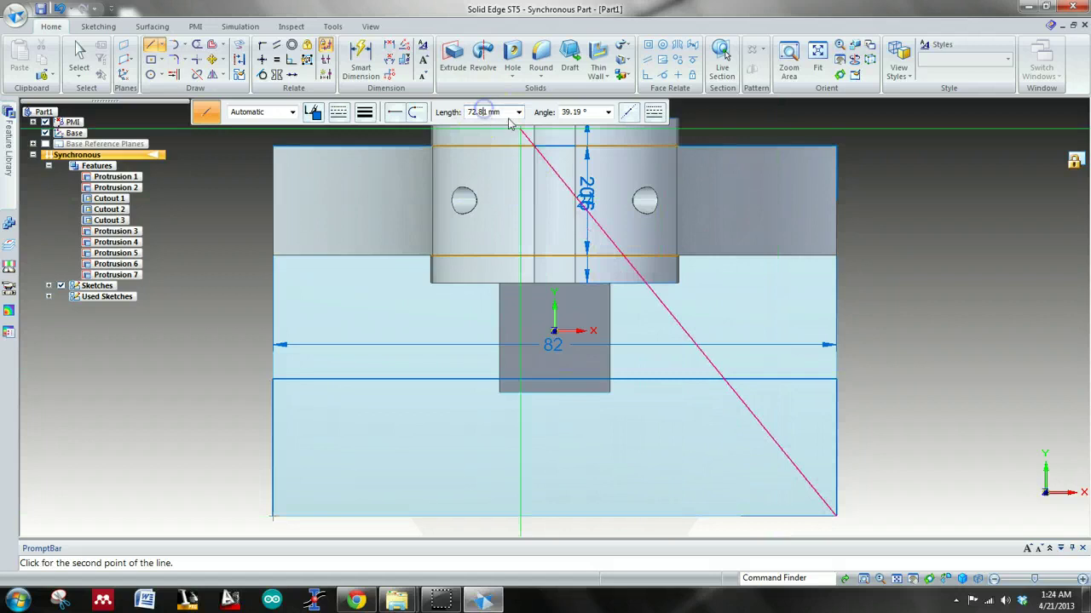
drag(509, 113, 454, 109)
text(14)
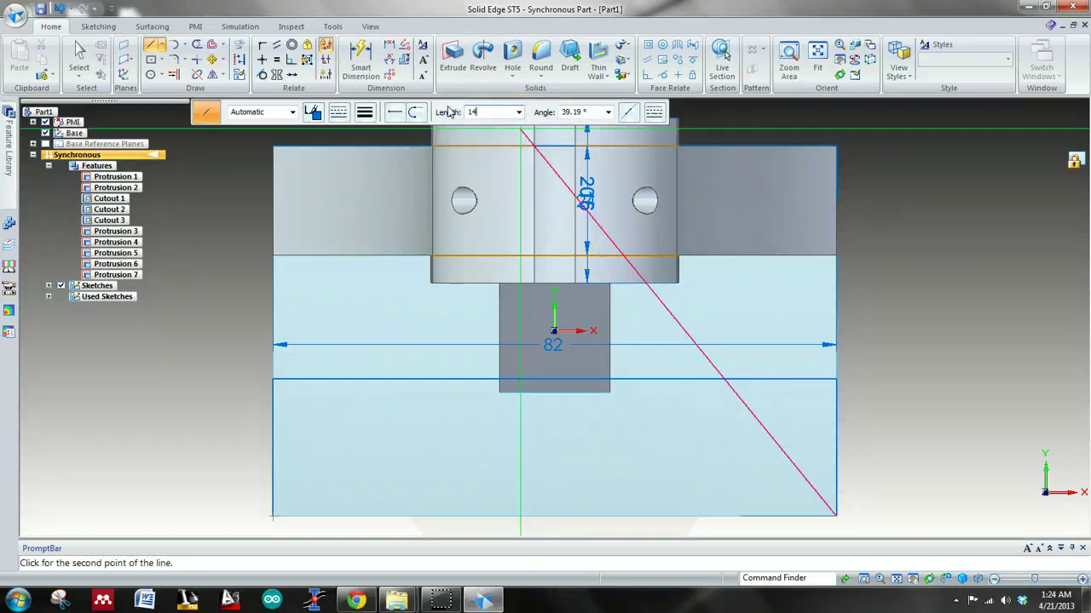
key(Tab)
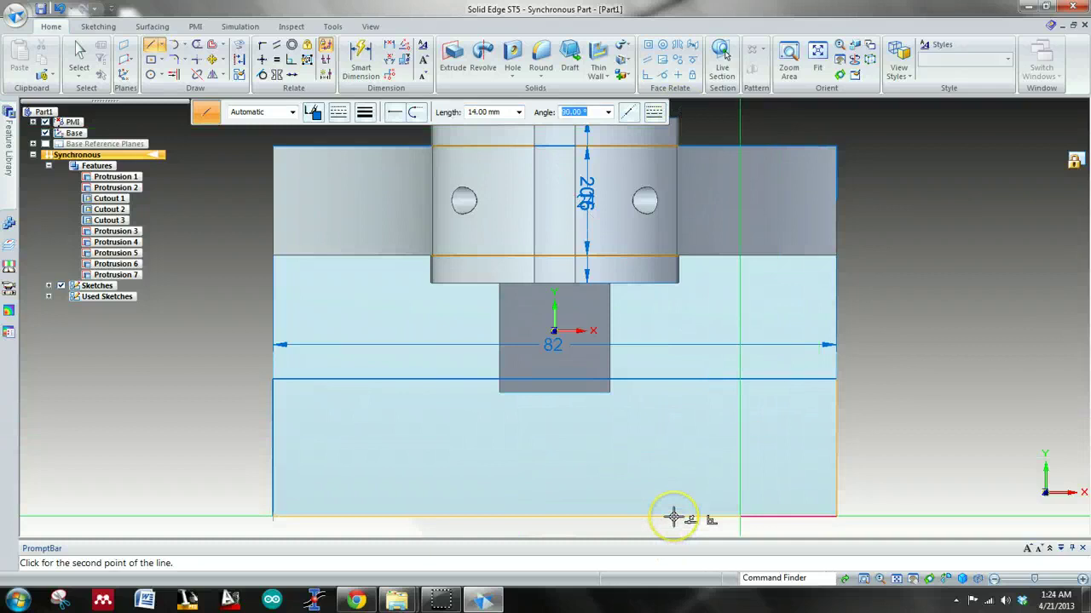
text(90)
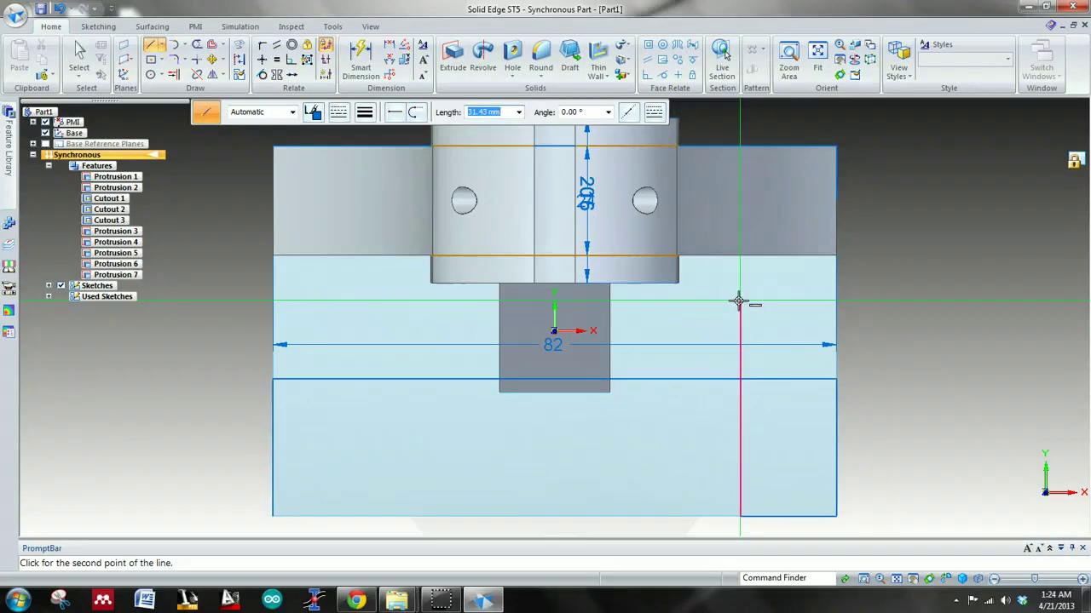
- Draw a 30 mm line at 0° from the end of the right-hand 14 mm front-edge line toward the upright
text(30)
key(Tab)
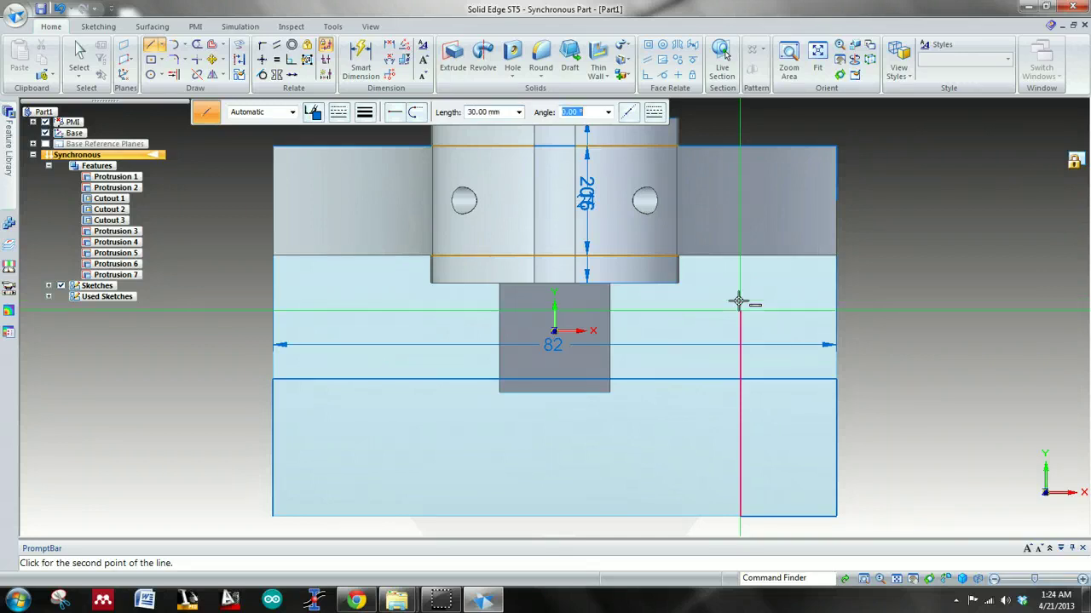
text(0)
key(Return)
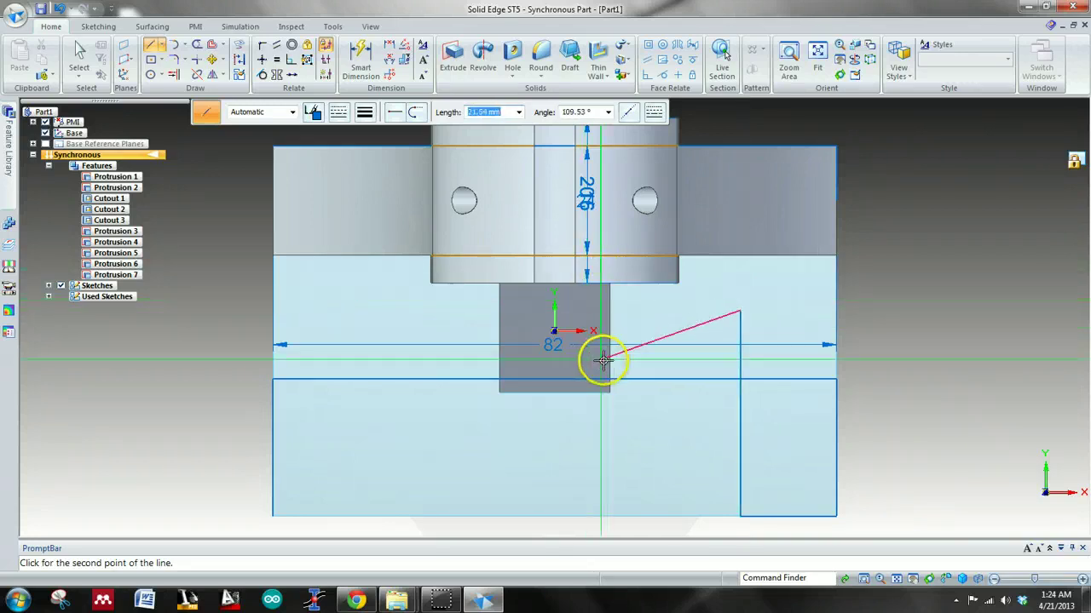
key(Escape)
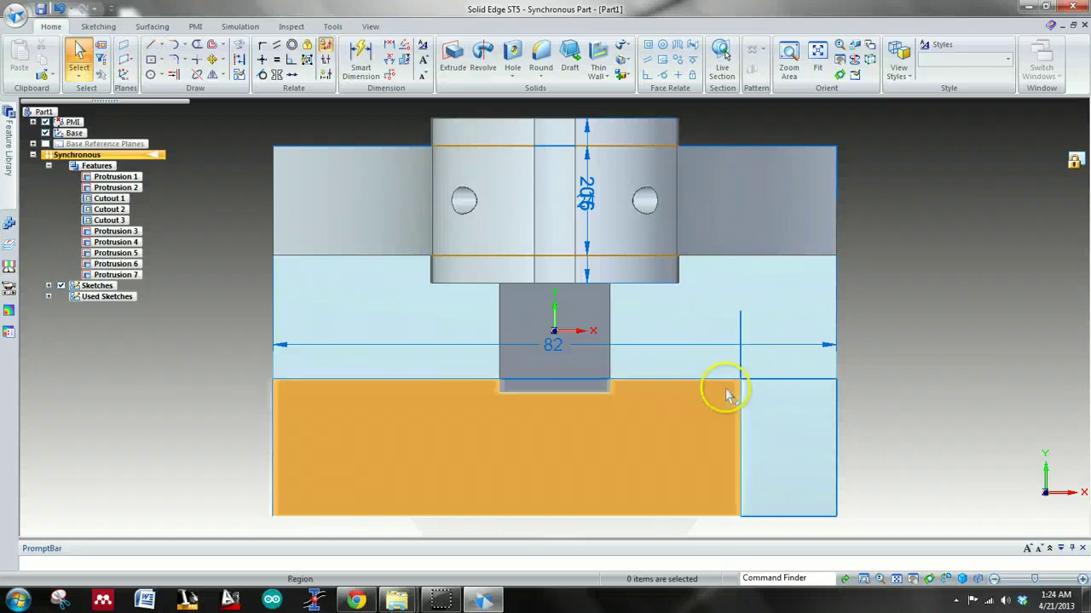
- Draw a 14 mm line along the plate's front edge from the front left corner, continuing with a 30 mm line at 0° toward the upright
click(150, 44)
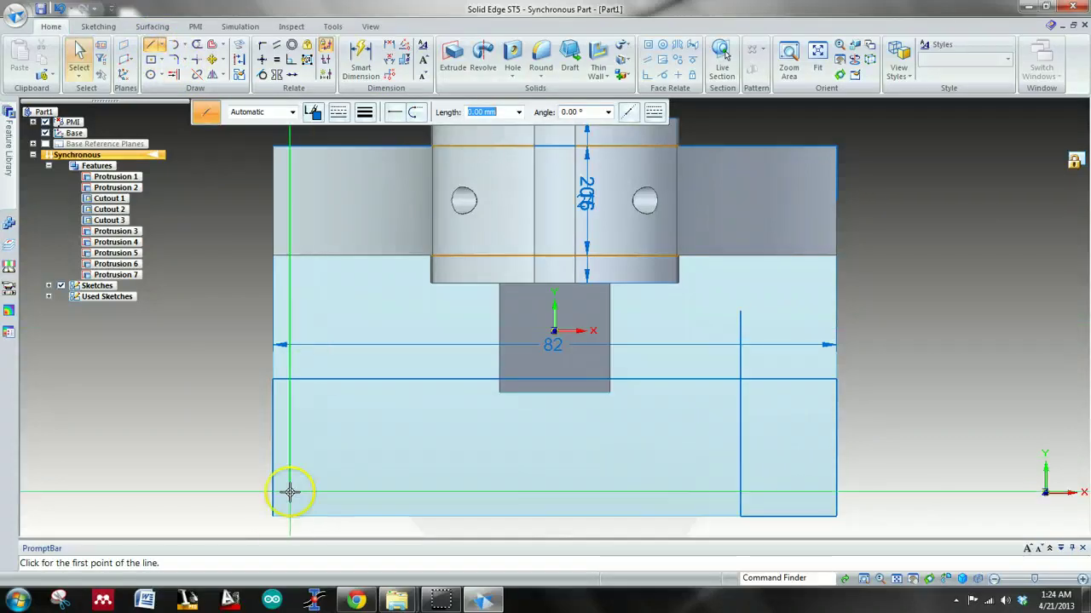
click(273, 517)
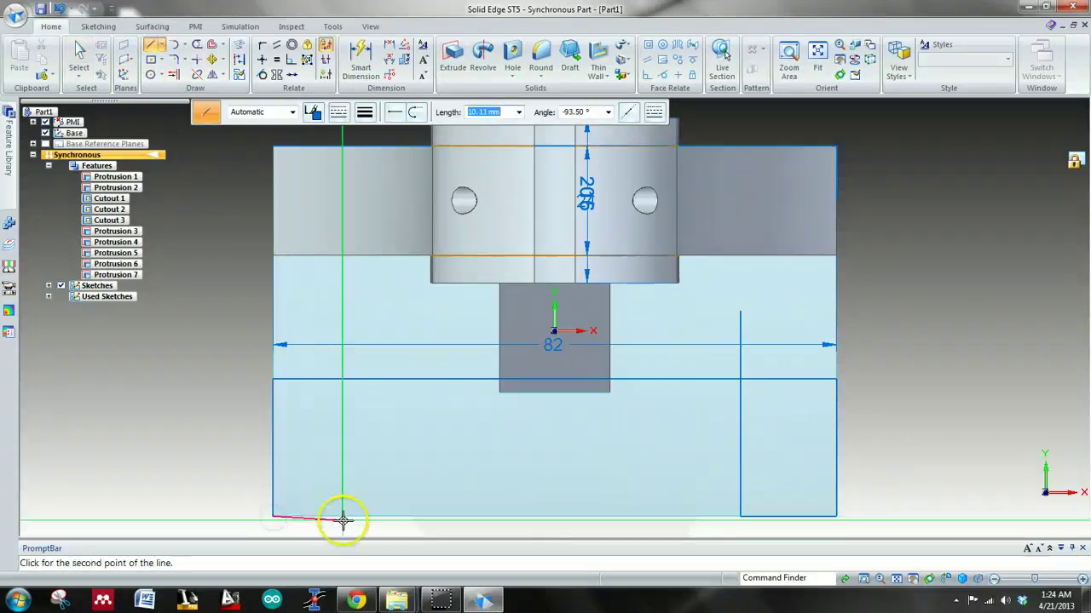
text(14)
key(Tab)
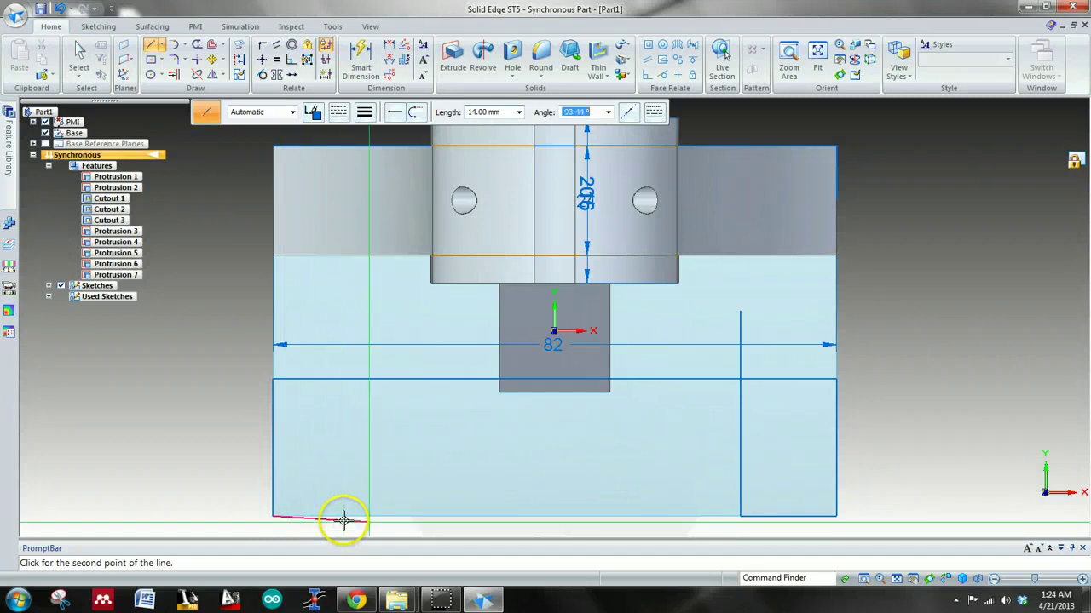
click(343, 520)
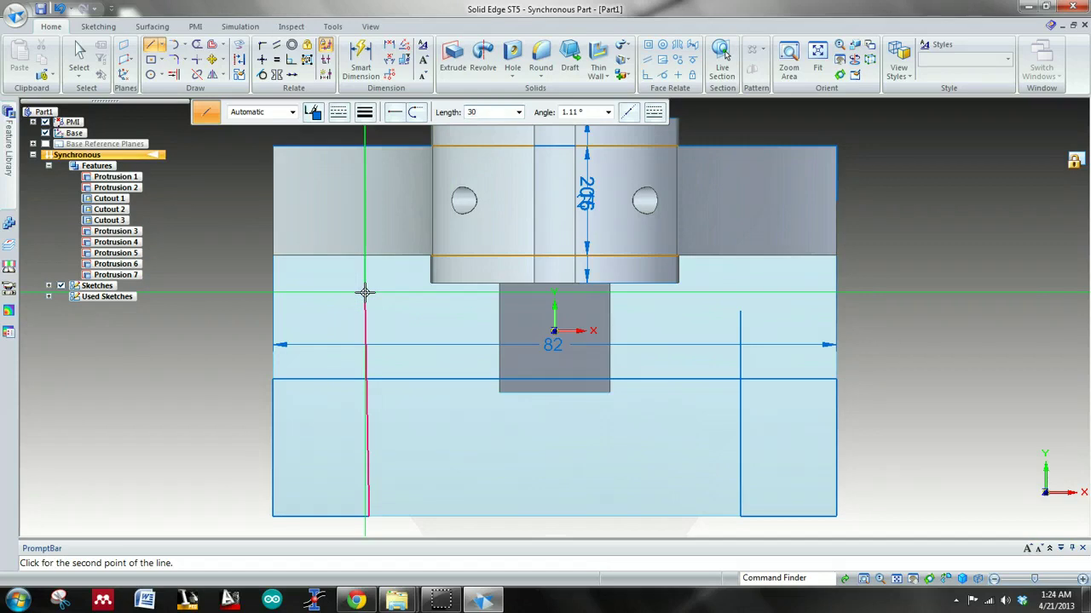
key(Tab)
text(0)
key(Return)
key(Escape)
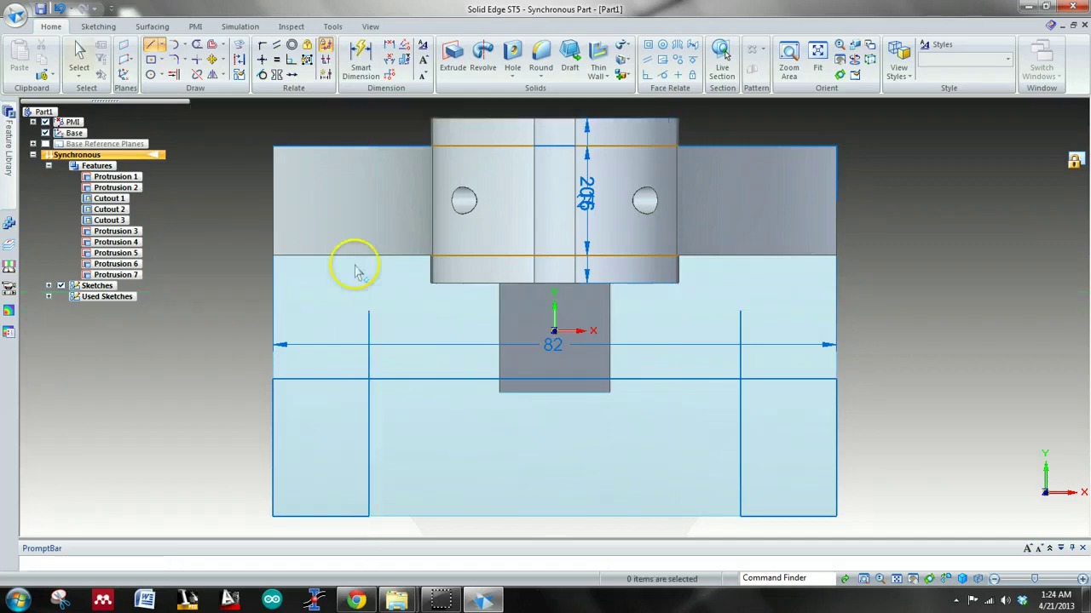
- Draw a 10 mm diameter circle centred where the left 30 mm line crosses the 82 mm line
click(150, 74)
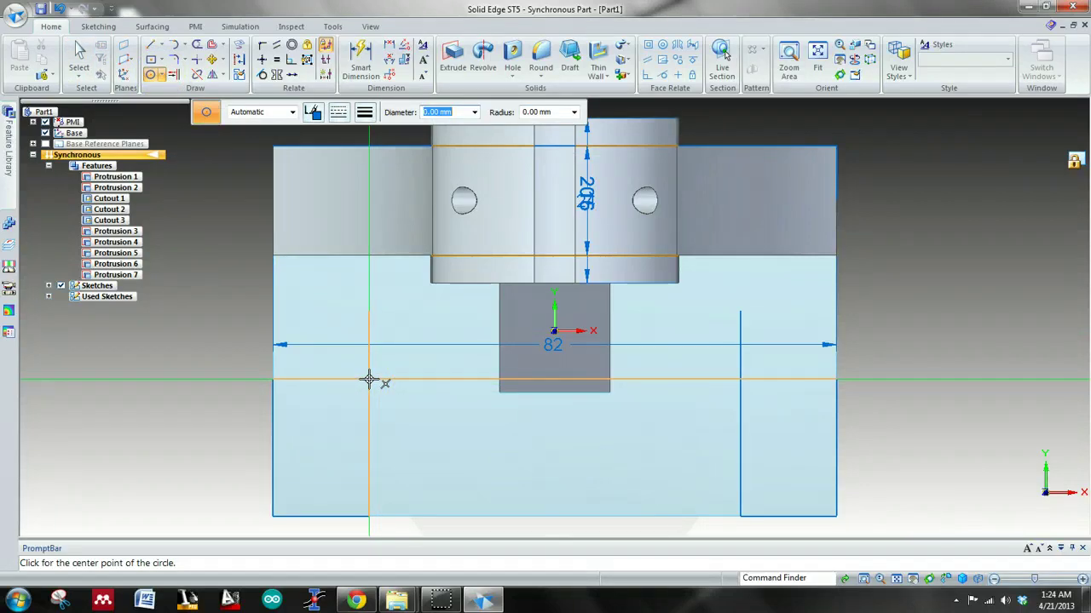
click(368, 379)
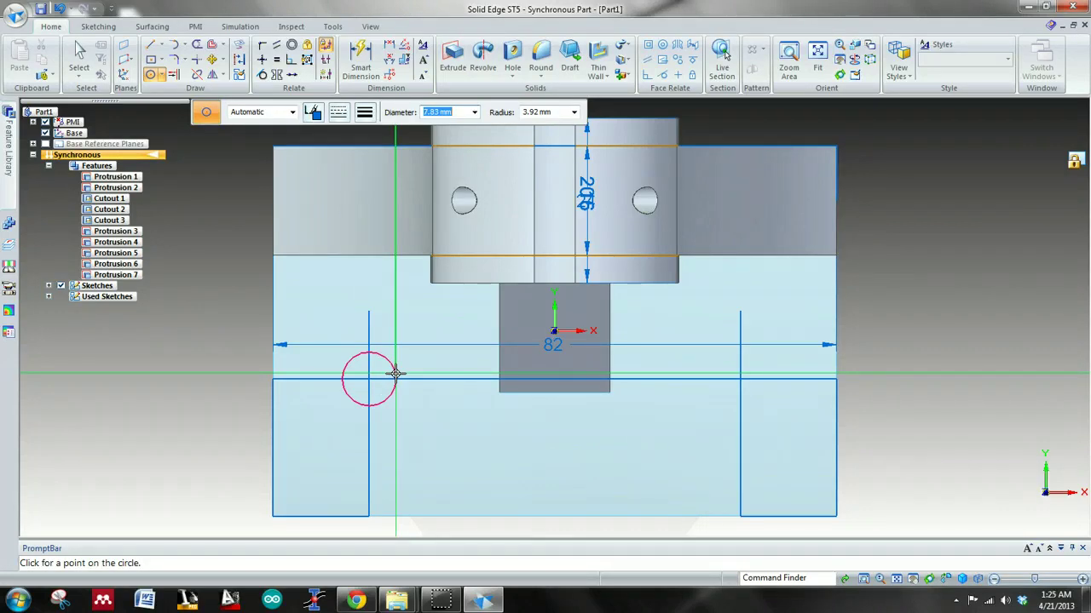
key(Return)
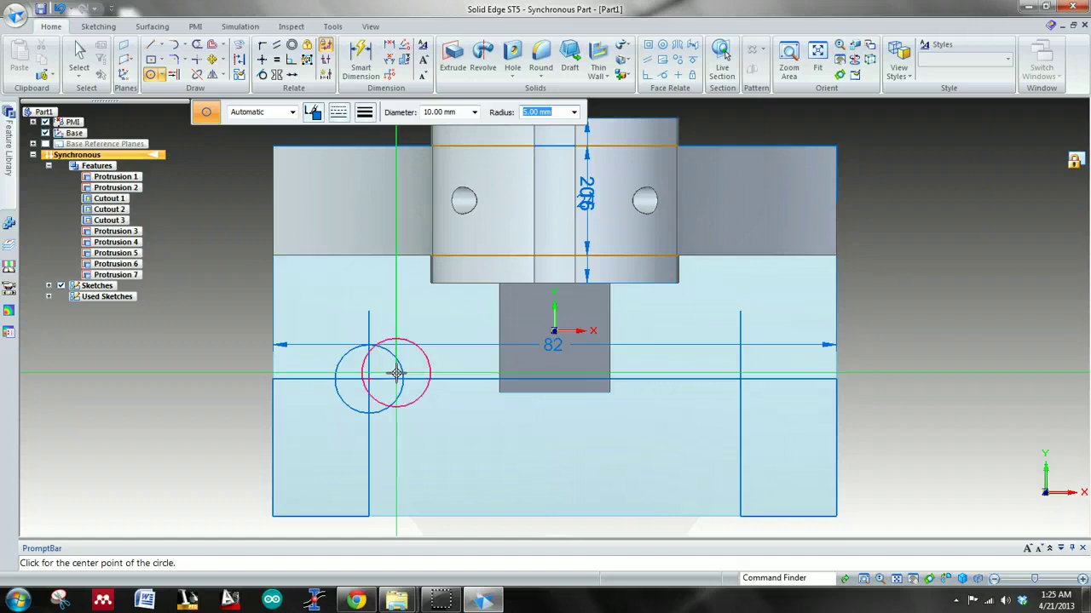
key(Escape)
- Cut all four quarter regions of the 10 mm circle down through the full thickness of the plate
click(223, 313)
key(ctrl+i)
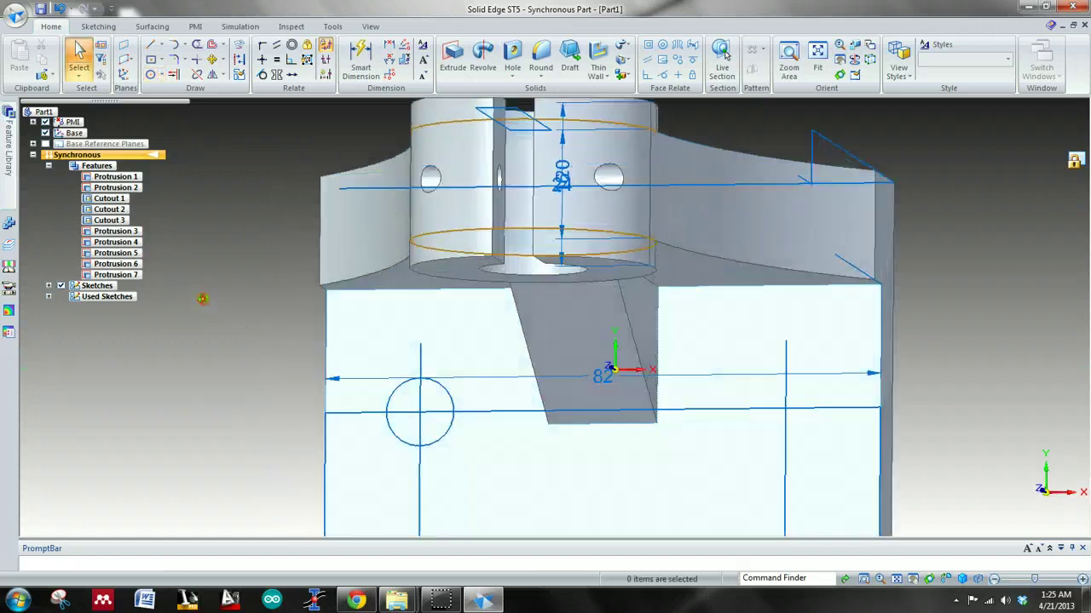
click(432, 399)
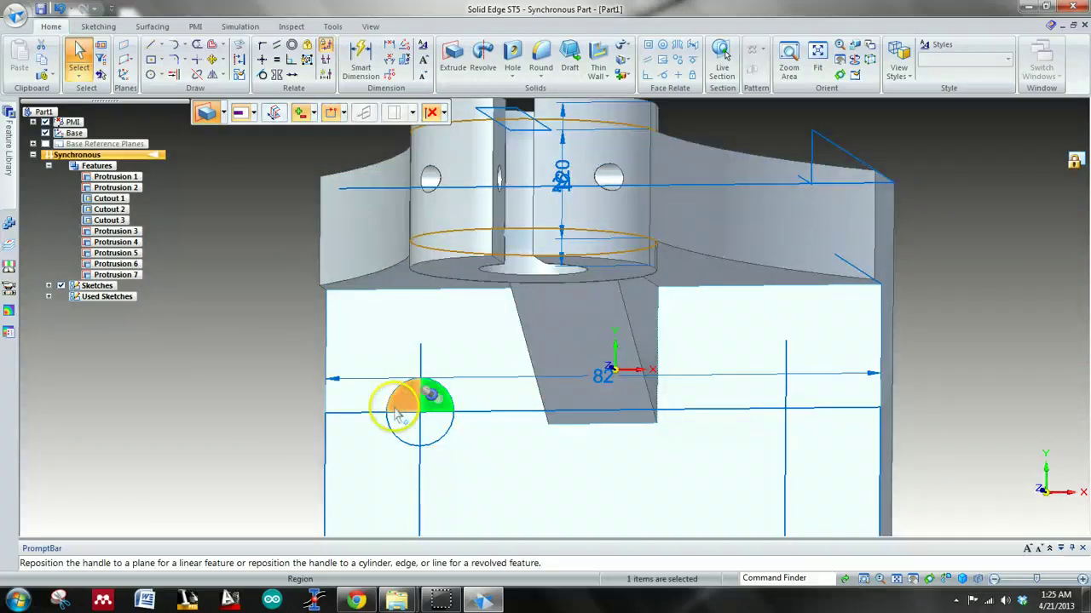
ctrl+click(401, 411)
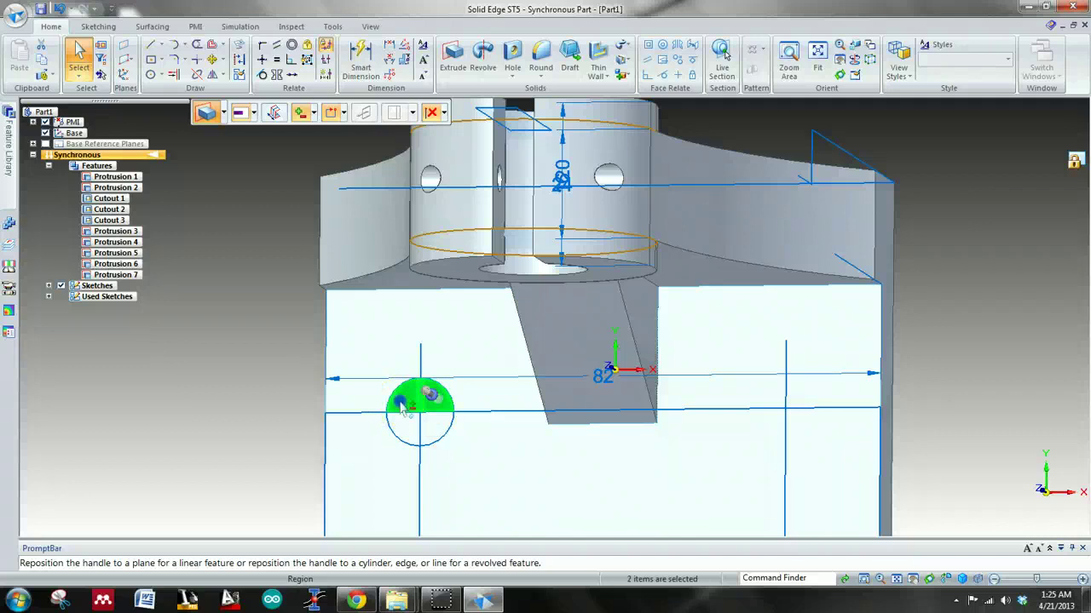
ctrl+click(407, 429)
ctrl+click(436, 434)
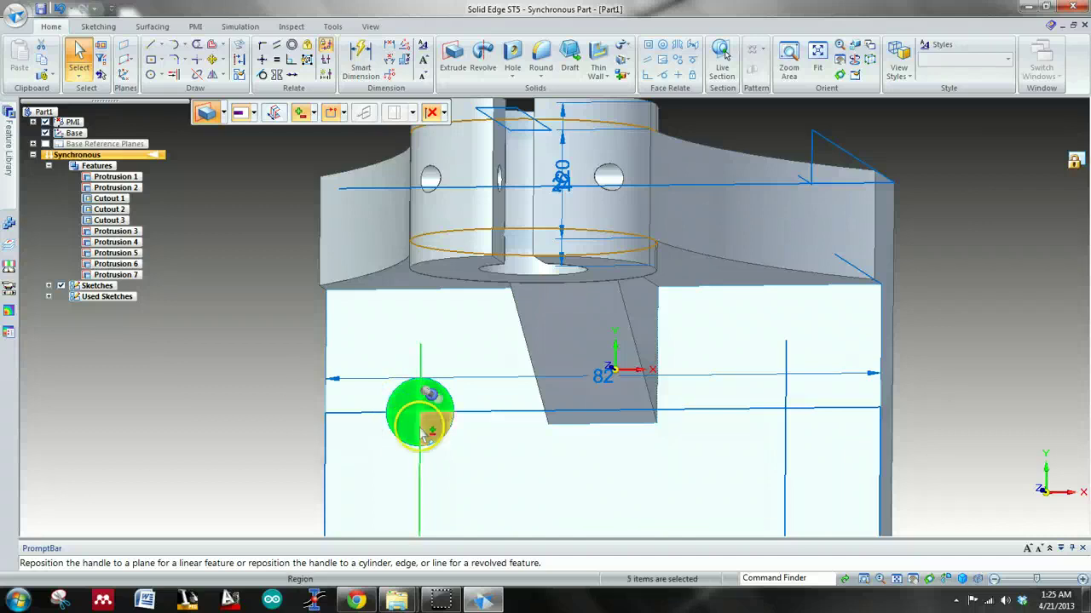
mouse_move(292, 366)
middle_down()
mouse_move(263, 361)
mouse_move(303, 379)
middle_up()
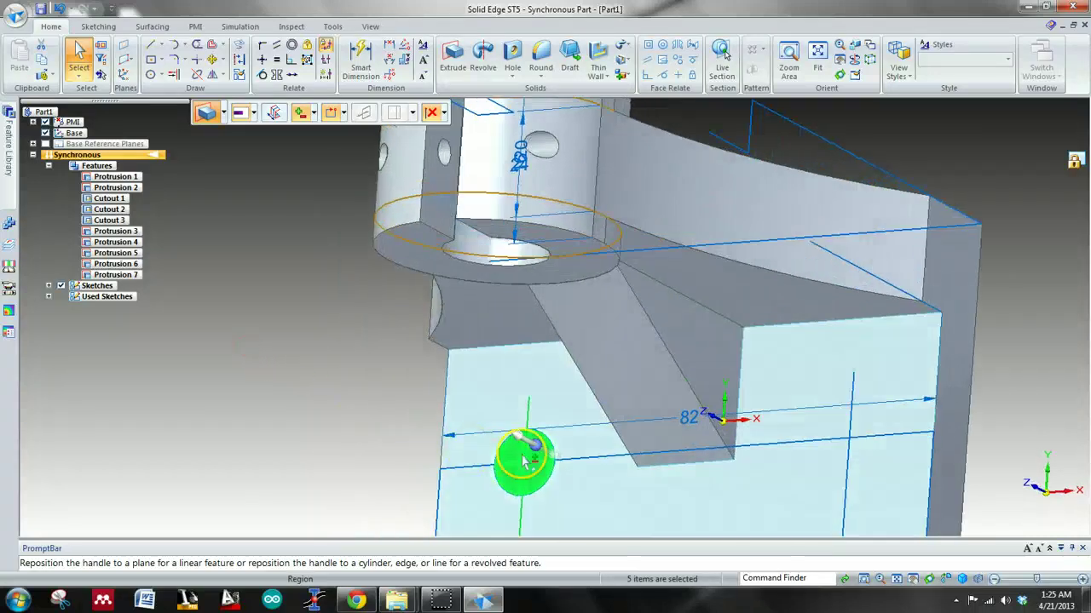
click(557, 457)
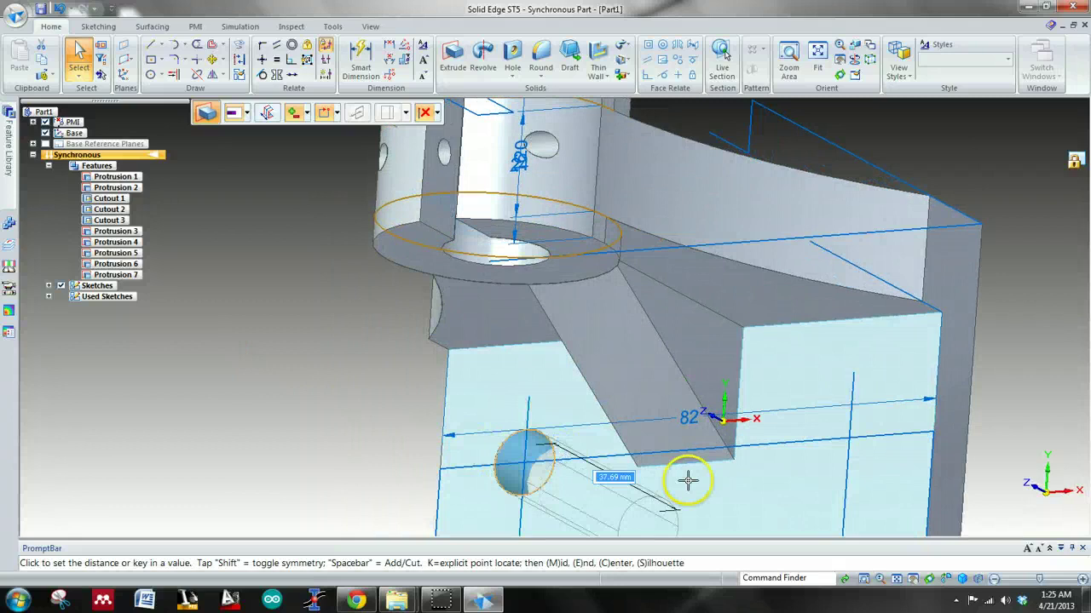
click(687, 480)
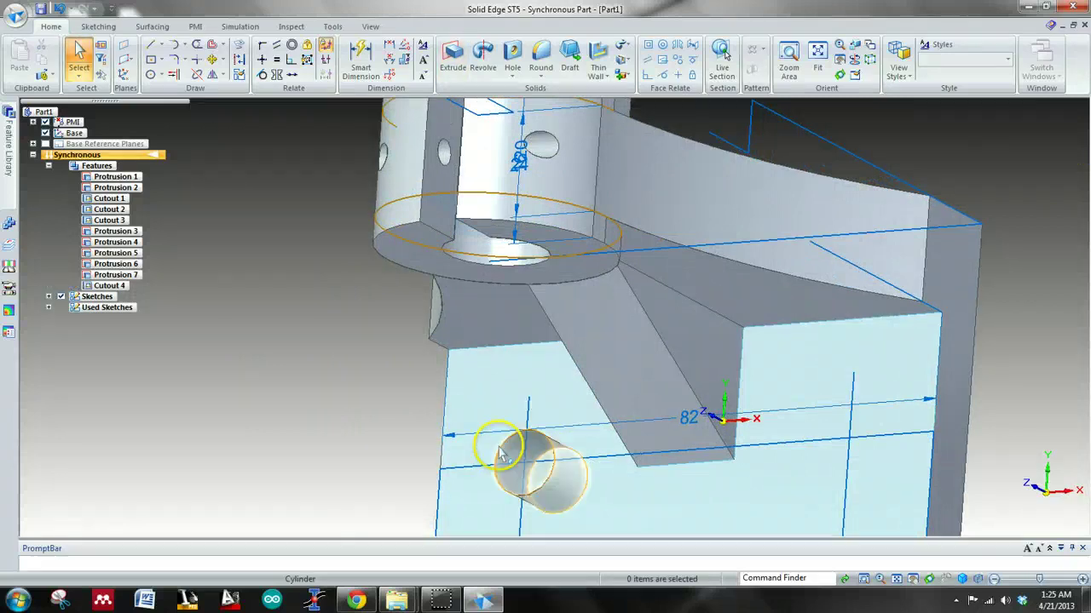
- Draw a 16 mm diameter circle concentric with the left 10 mm hole on the plate's top face
key(ctrl+f)
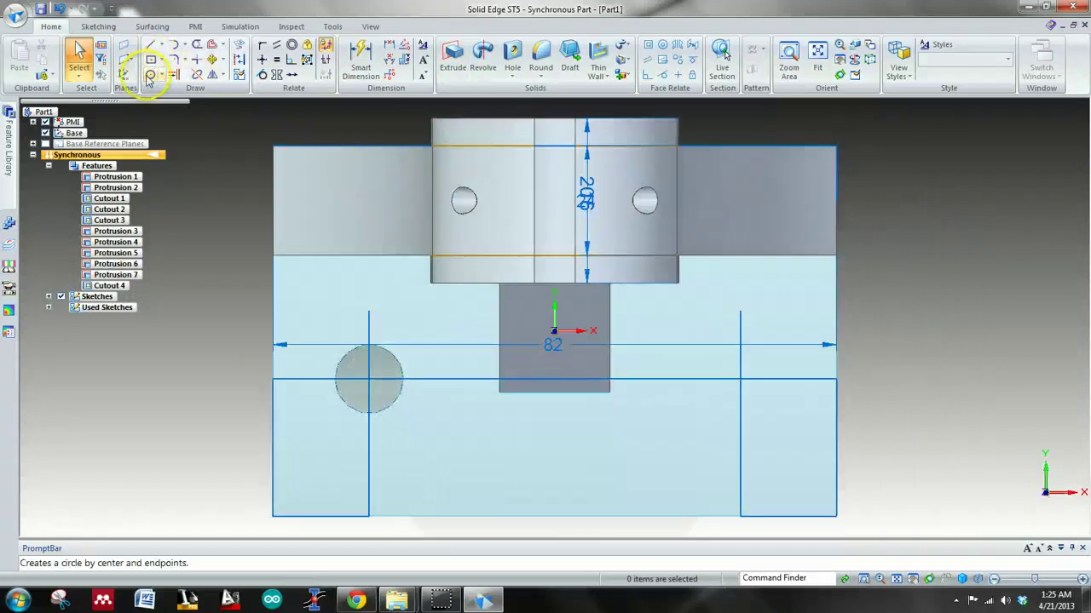
click(151, 75)
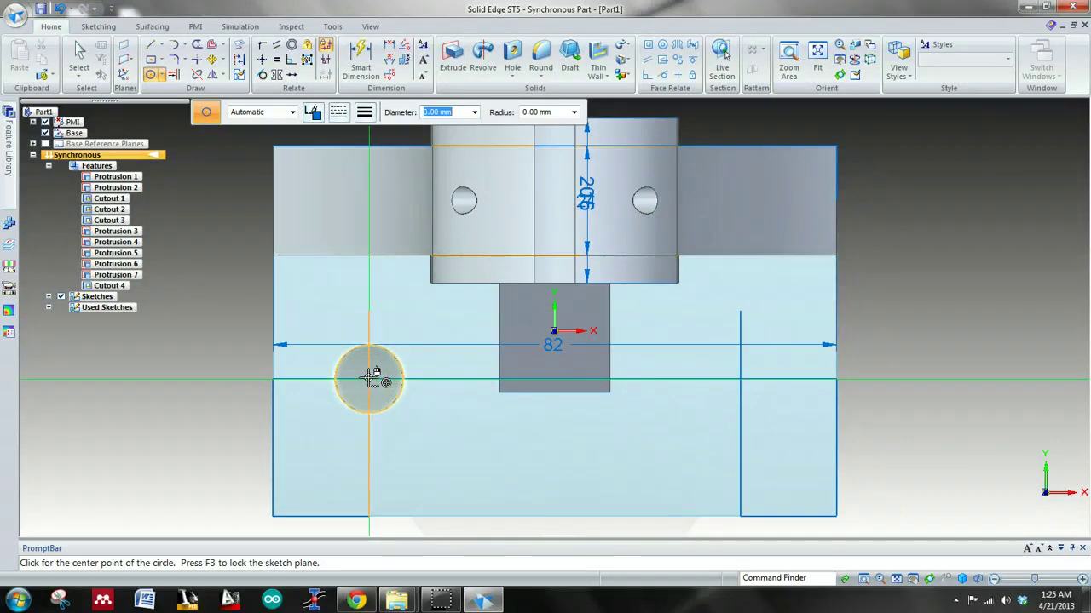
click(369, 379)
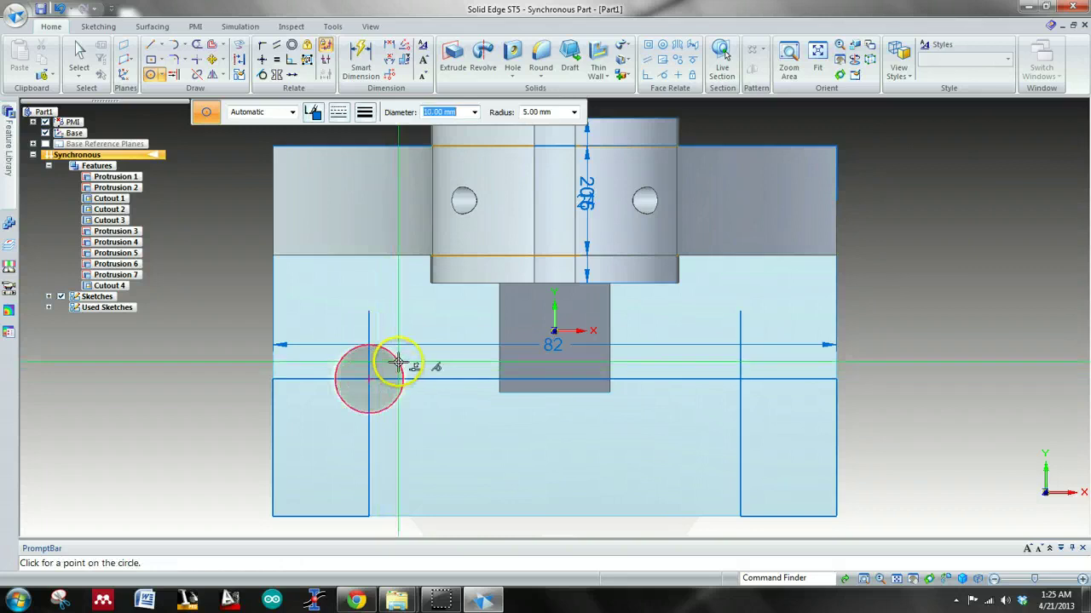
text(16)
key(Tab)
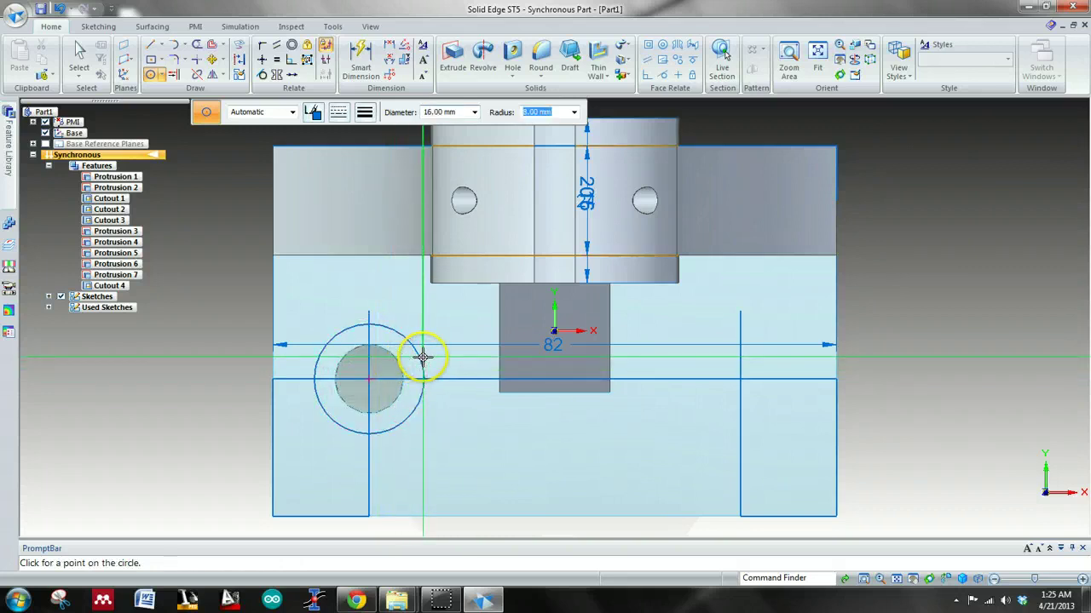
key(Escape)
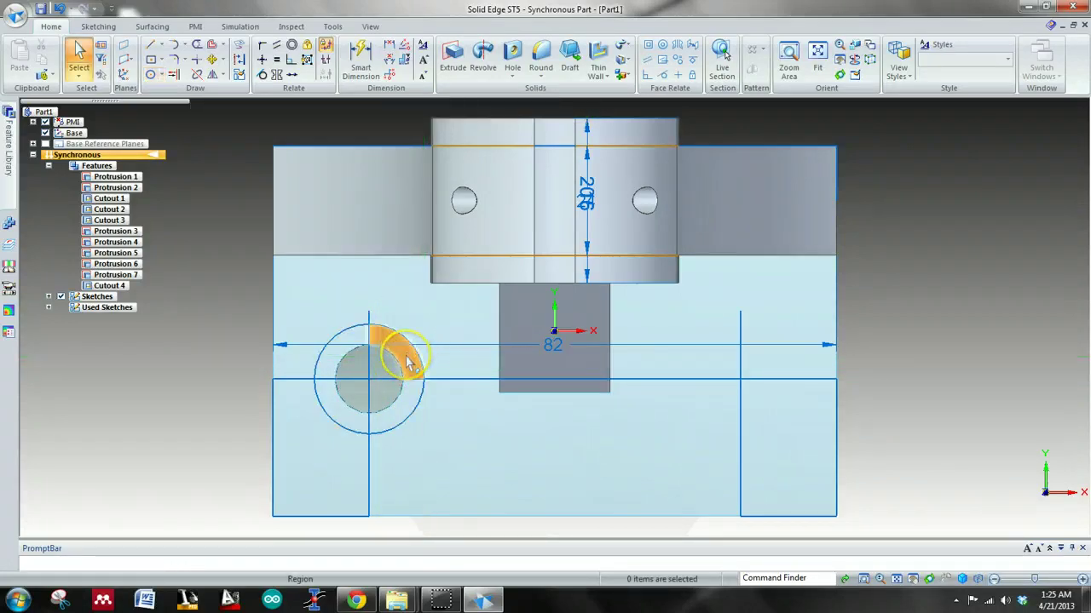
- Cut the four ring regions between the 10 mm hole and the 16 mm circle about 2.3 mm deep into the plate
click(409, 363)
ctrl+click(339, 351)
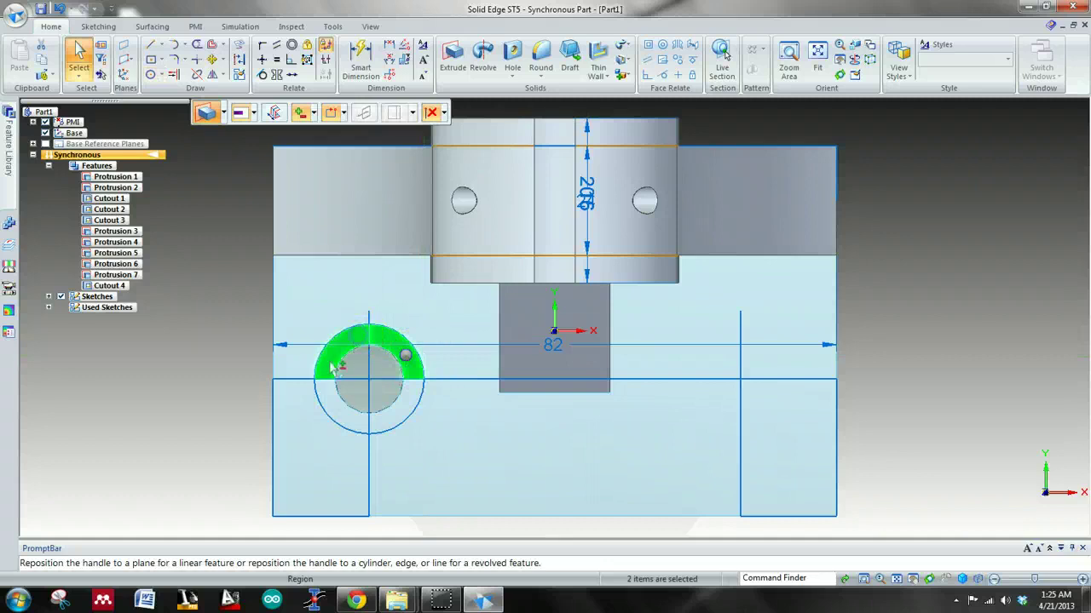
ctrl+click(330, 400)
ctrl+click(399, 413)
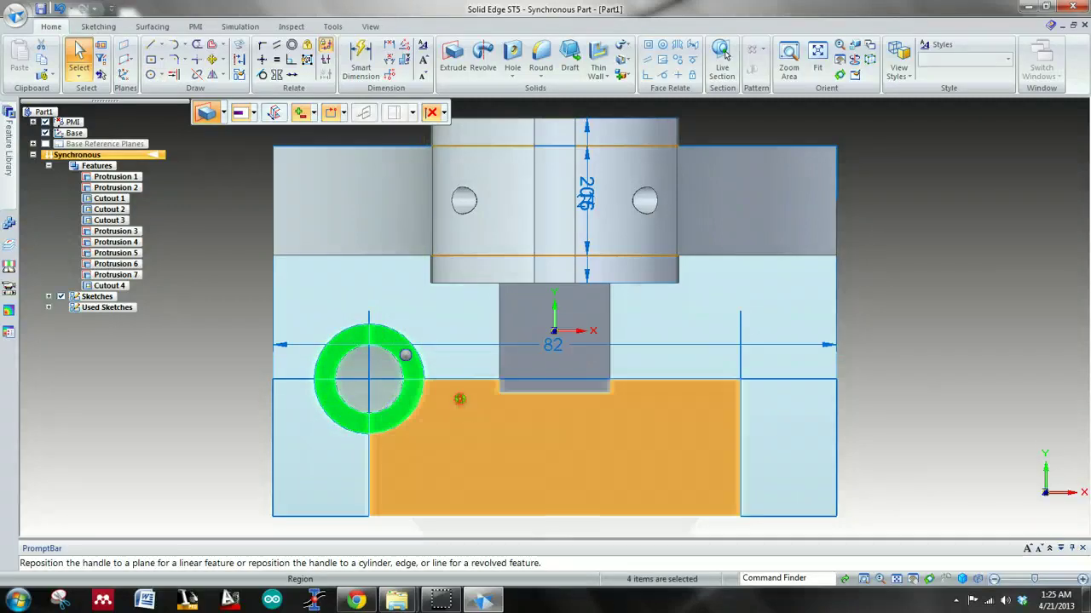
middle_drag(458, 395, 495, 394)
click(492, 391)
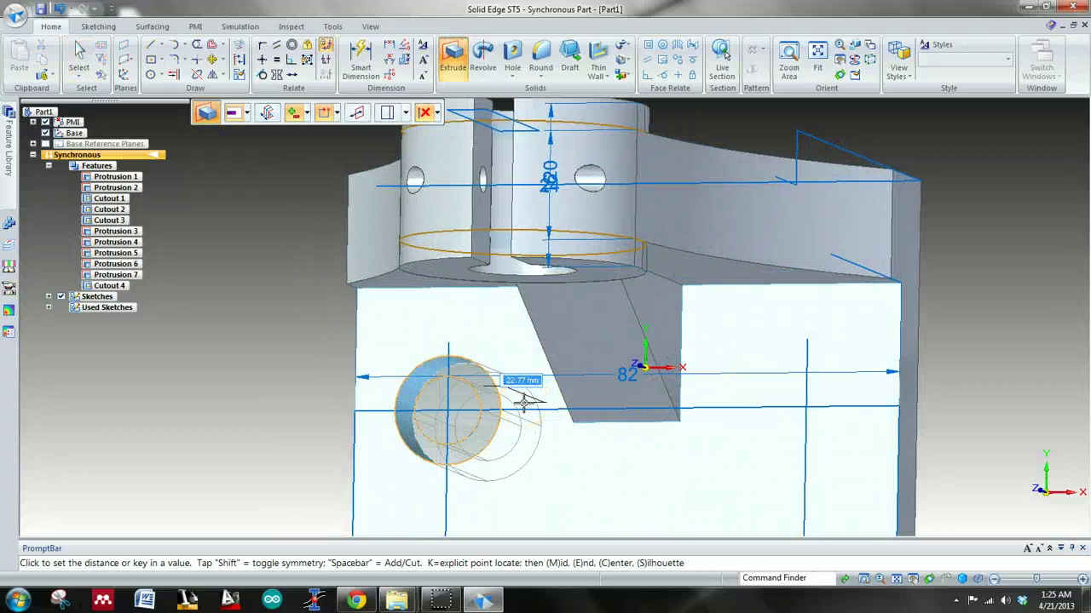
key(ctrl+i)
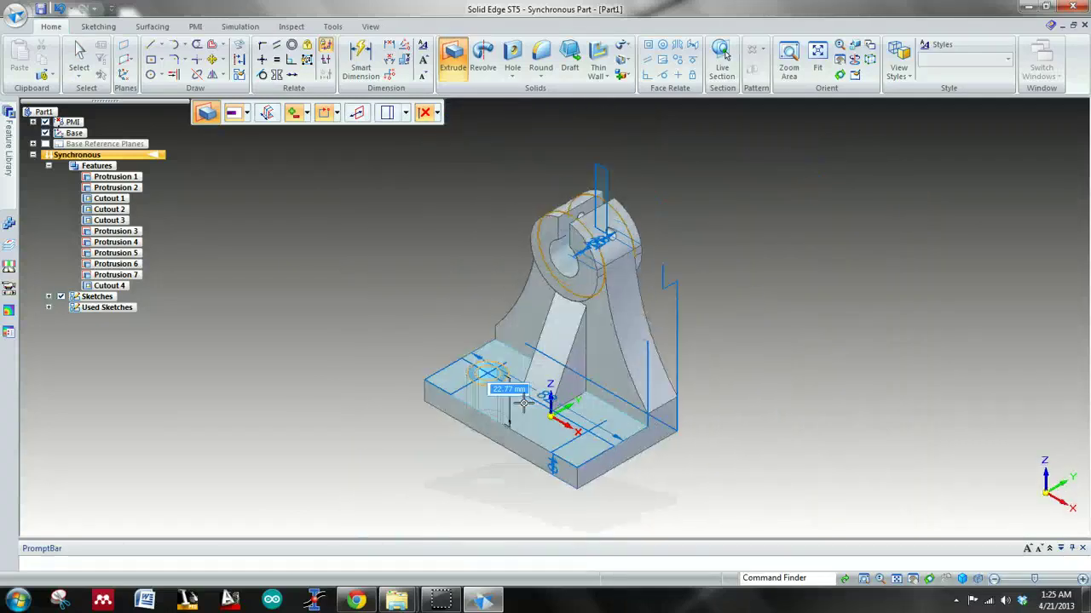
click(516, 382)
key(ctrl+r)
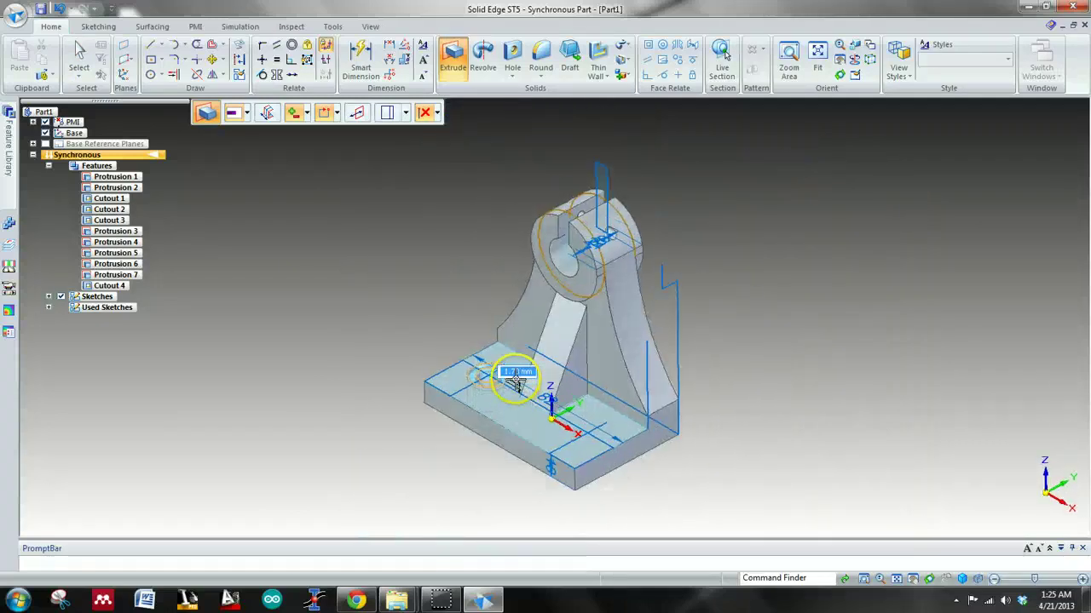
scroll(515, 465, up, 3)
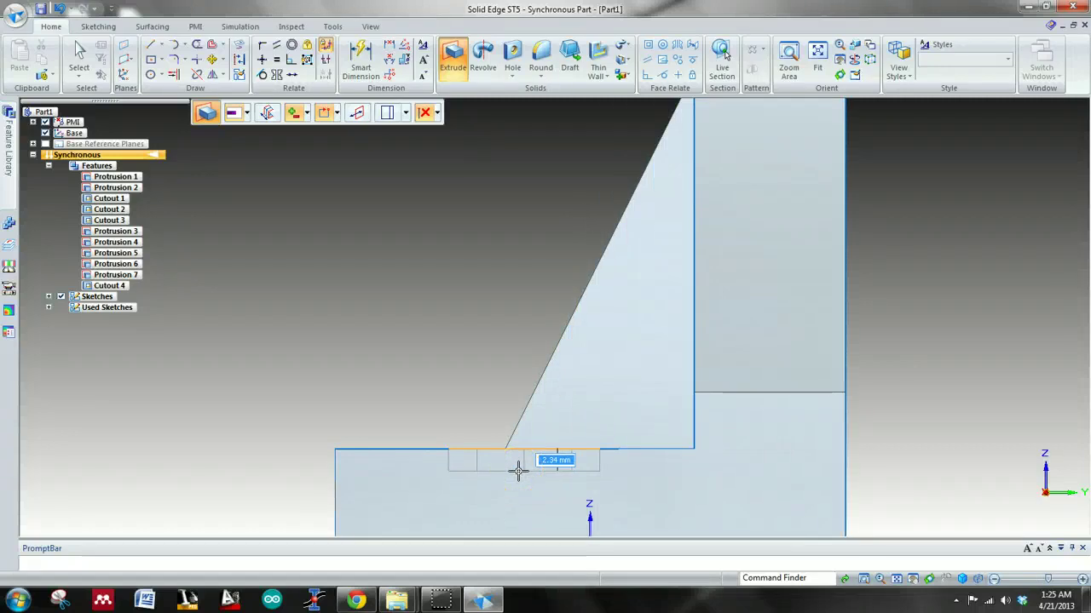
click(519, 472)
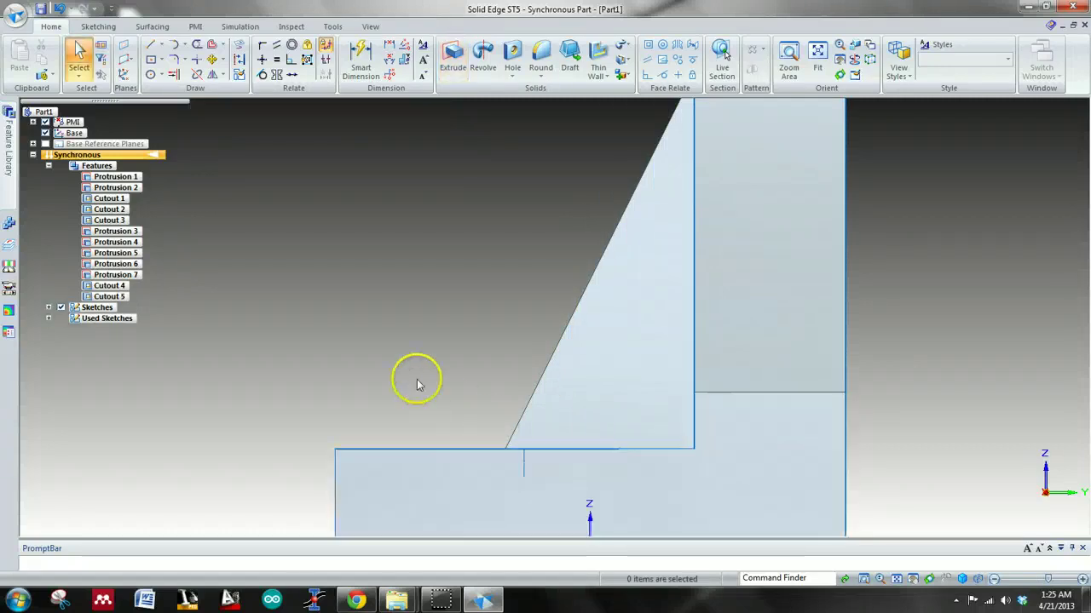
- Draw a 10 mm diameter circle on the plate's top face, centred where the right 30 mm line crosses the 82 mm line
middle_drag(398, 345, 458, 391)
scroll(460, 395, down, 5)
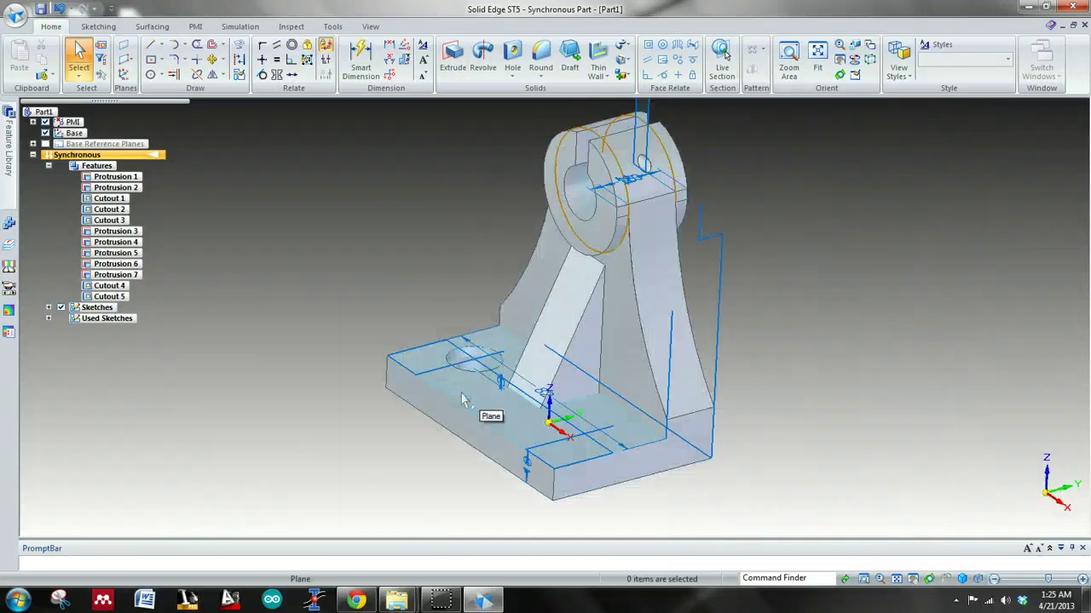
key(ctrl+t)
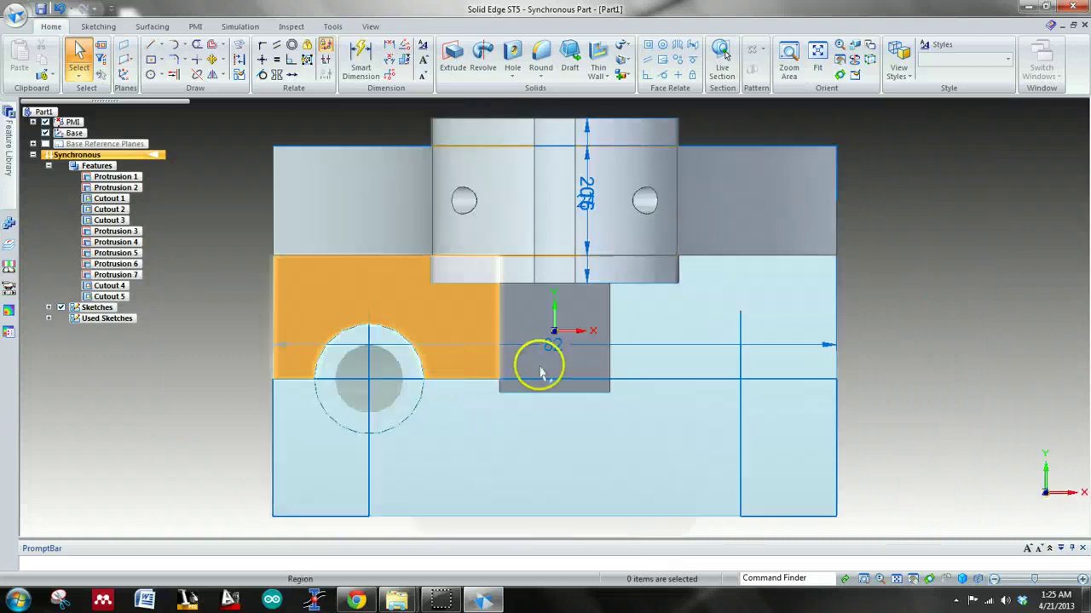
scroll(732, 379, up, 2)
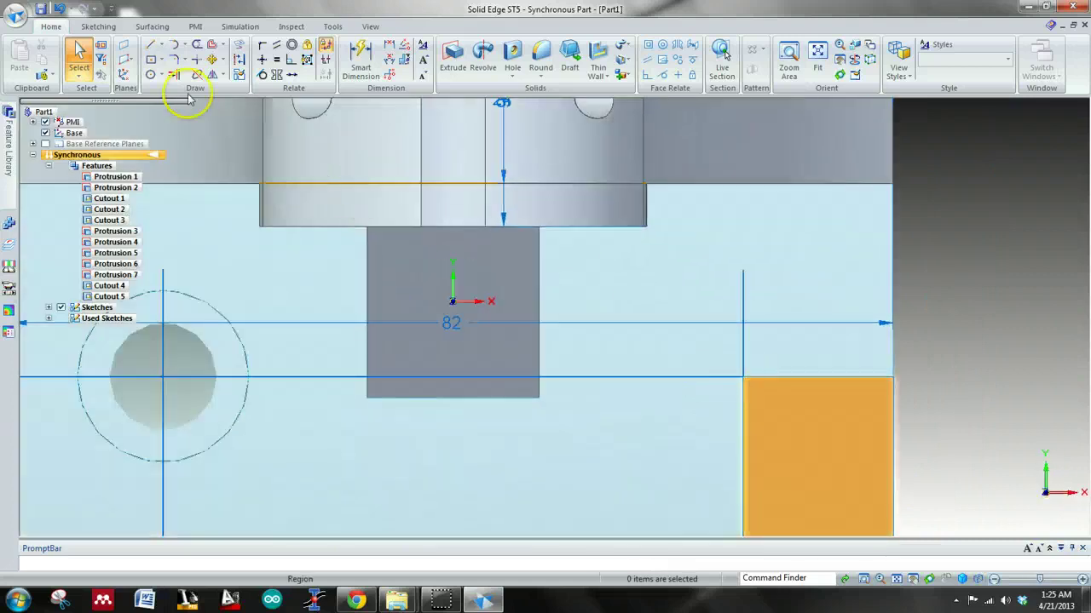
click(150, 74)
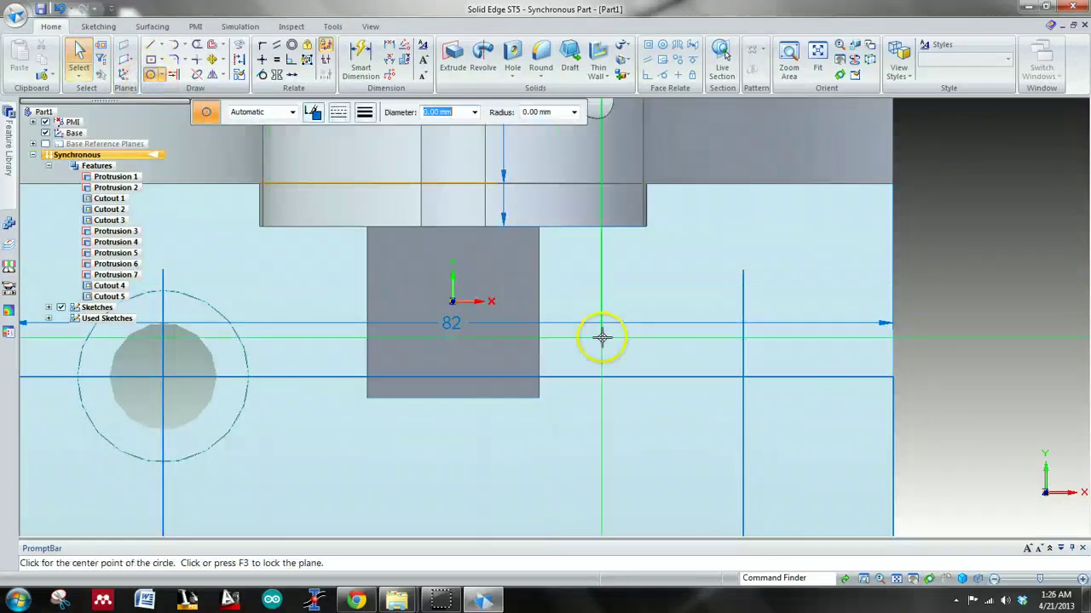
click(742, 378)
text(10)
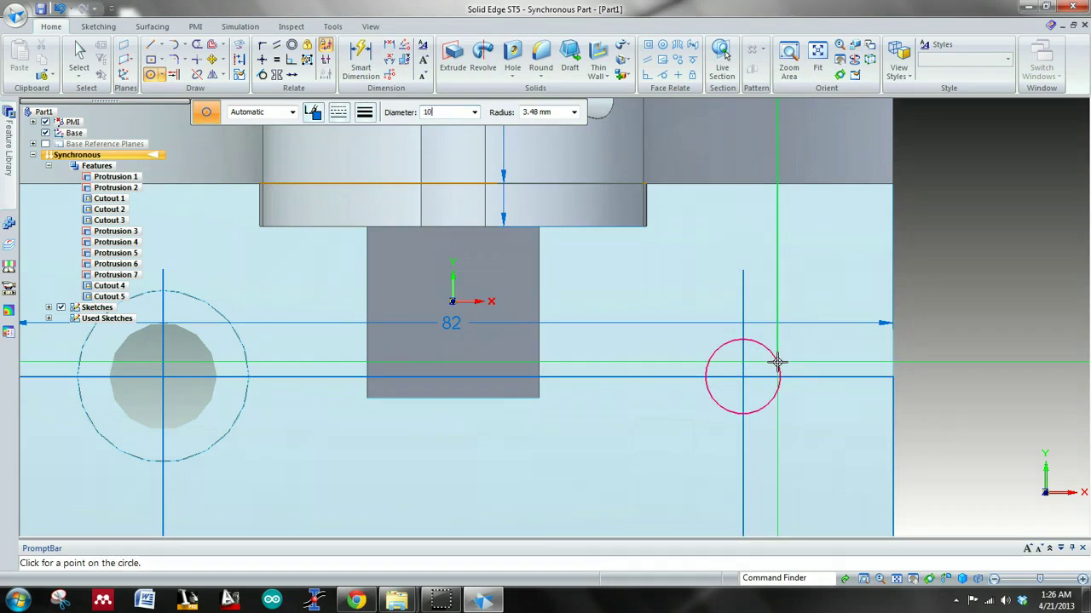
key(Return)
key(Escape)
- Cut all four quarter regions of the right 10 mm circle down through the full thickness of the plate
click(779, 356)
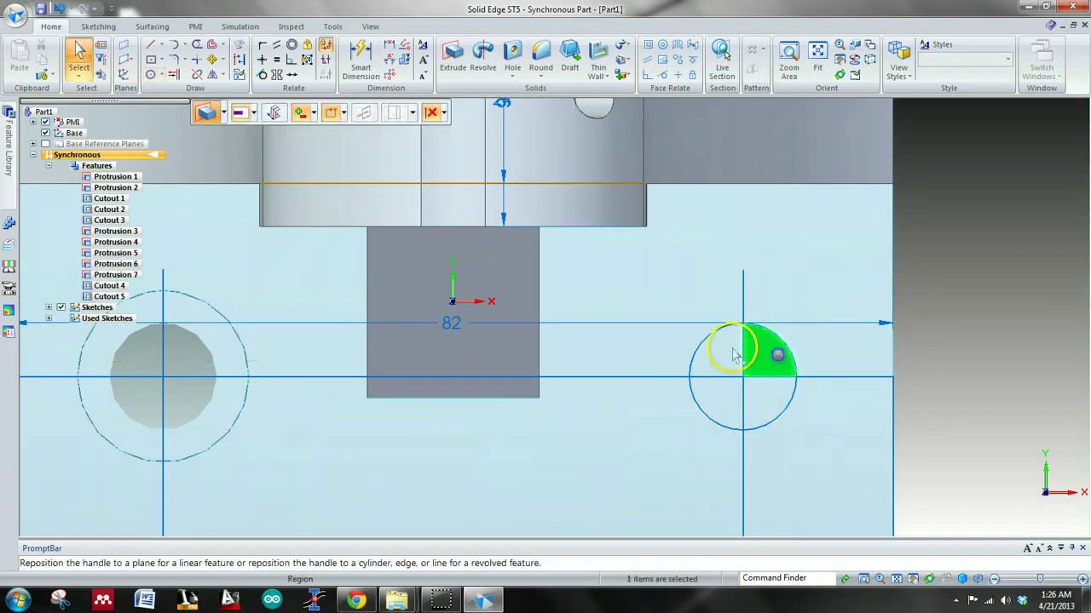
click(726, 351)
click(729, 414)
click(756, 405)
middle_drag(846, 405, 797, 384)
click(806, 361)
click(944, 360)
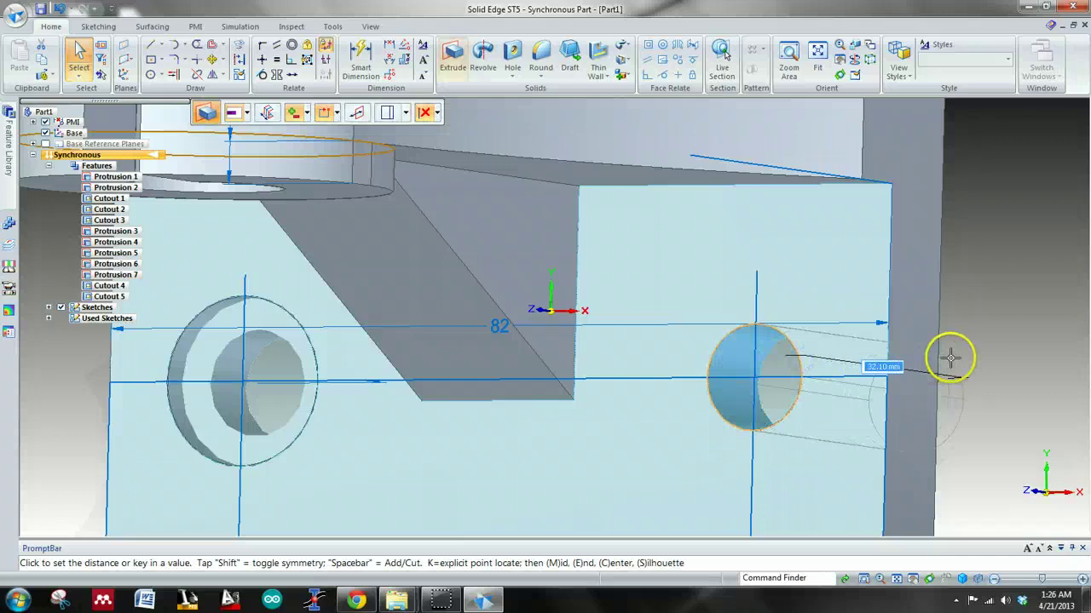
click(745, 356)
- Draw a 16 mm diameter circle concentric with the right 10 mm hole on the plate's top face
key(ctrl+t)
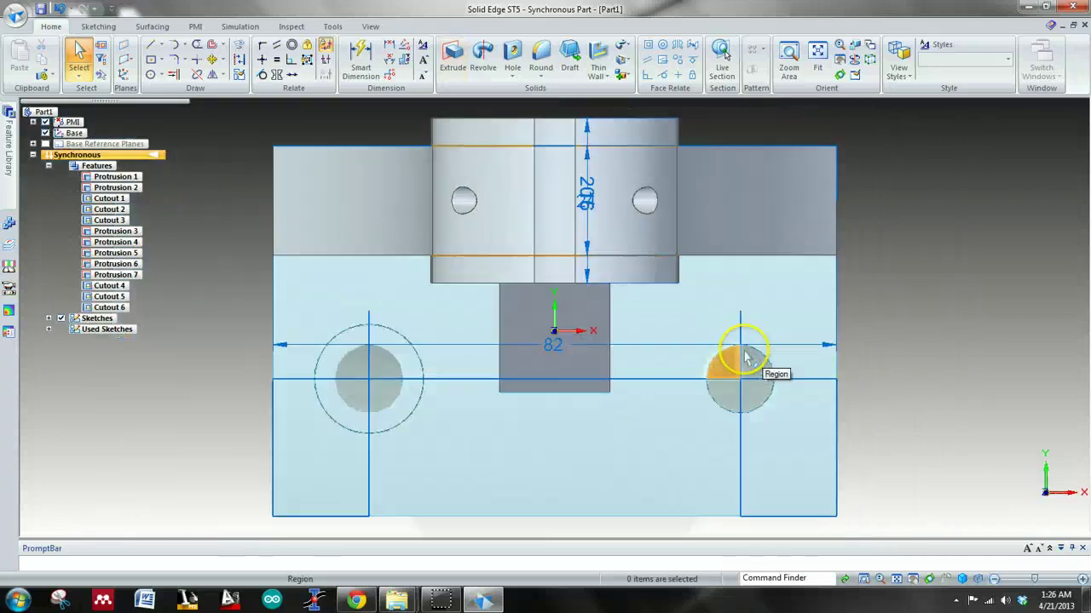
click(149, 75)
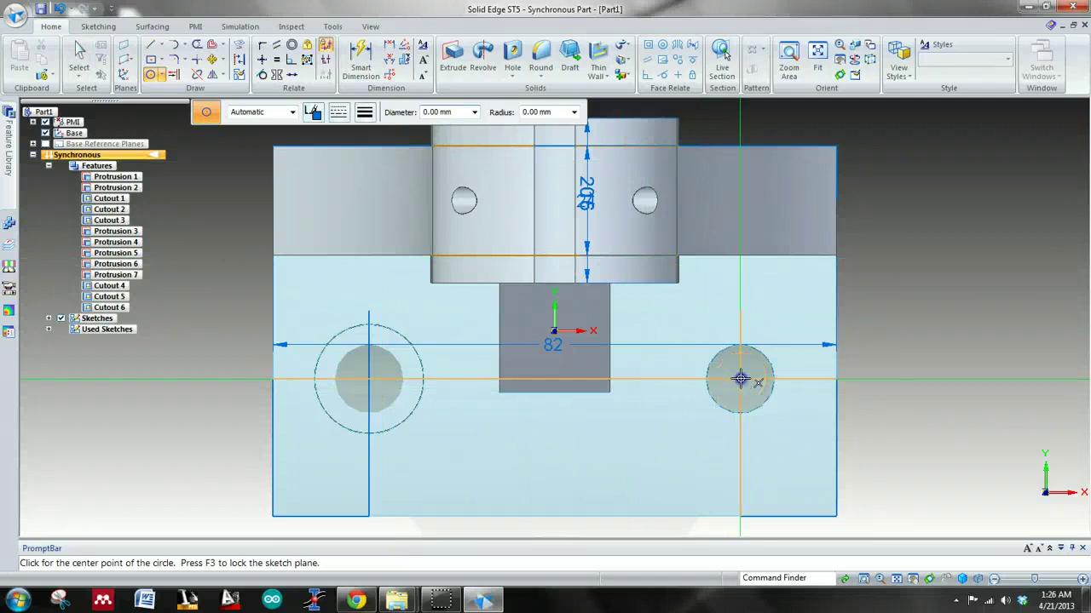
click(740, 379)
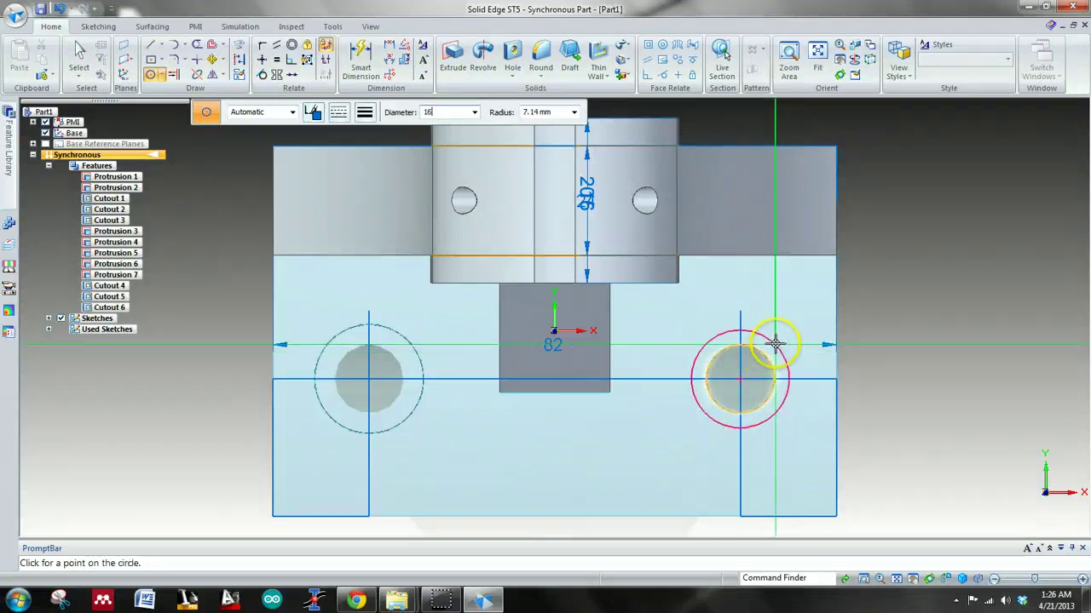
text(16)
key(Return)
key(Escape)
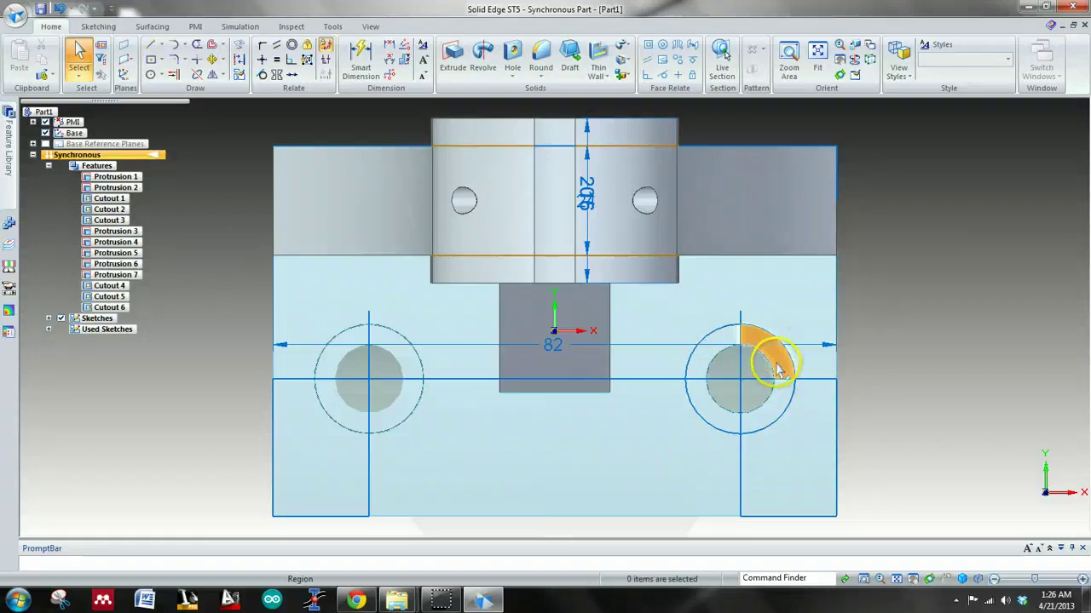
- Cut the four ring regions between the right 10 mm hole and the 16 mm circle about 3 mm deep into the plate
click(775, 364)
click(706, 364)
click(707, 409)
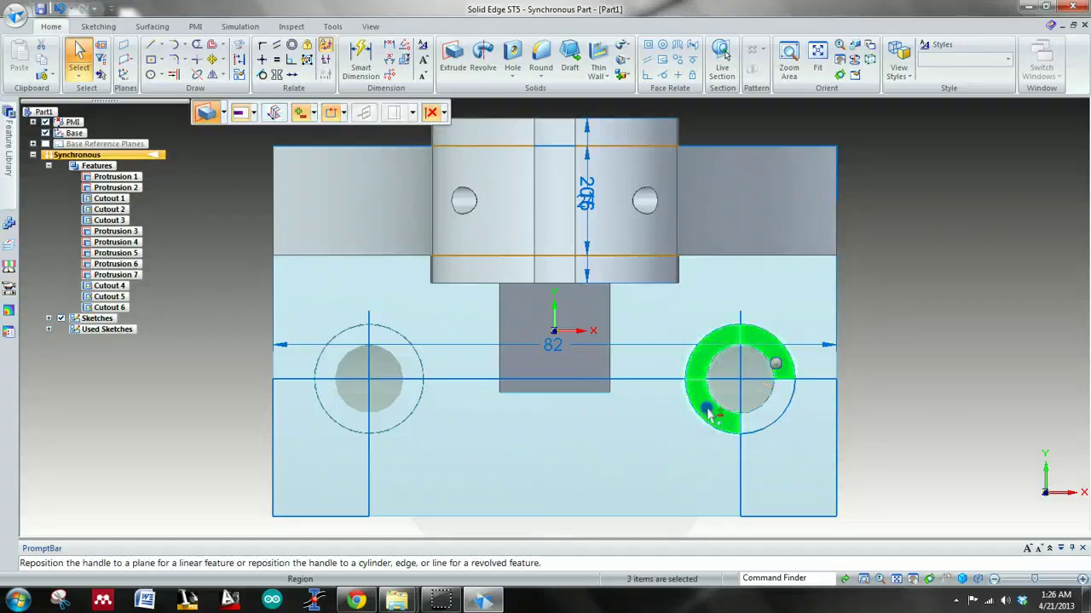
click(755, 410)
middle_drag(857, 409, 844, 393)
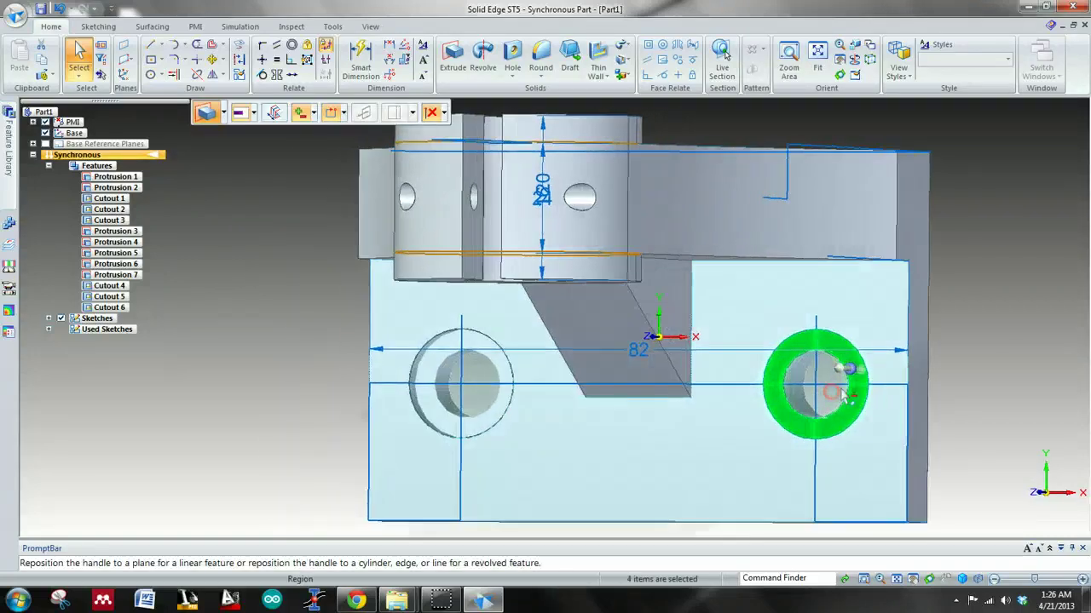
click(850, 366)
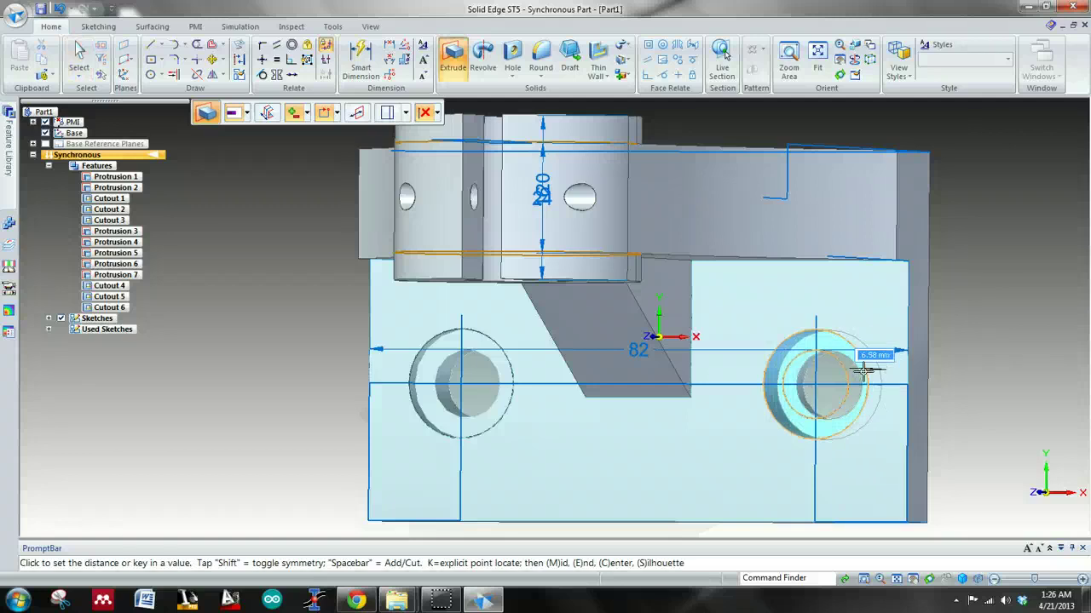
key(ctrl+r)
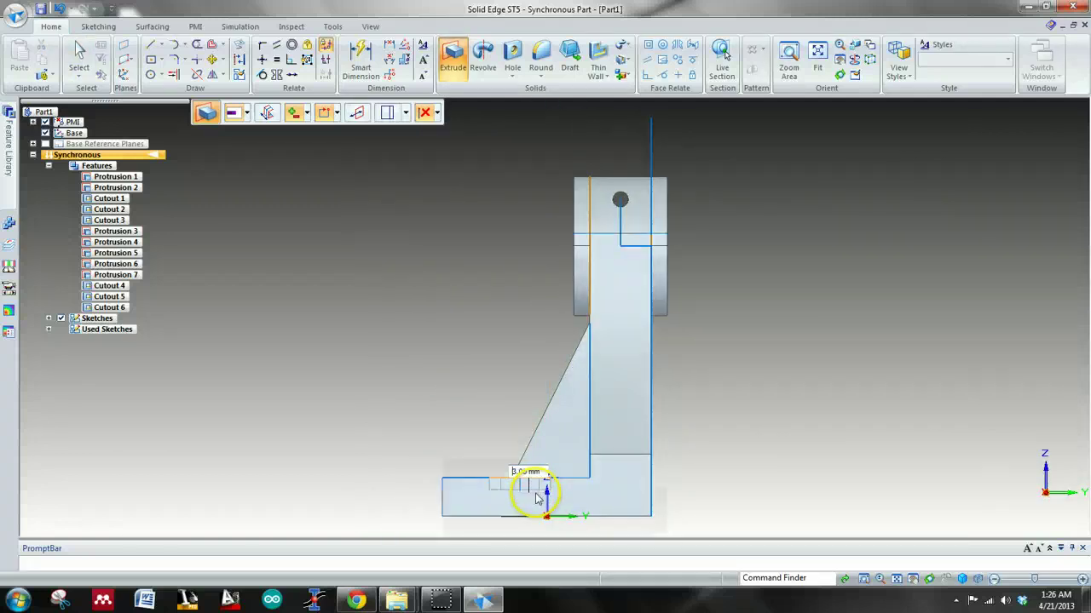
click(537, 499)
scroll(445, 424, up, 3)
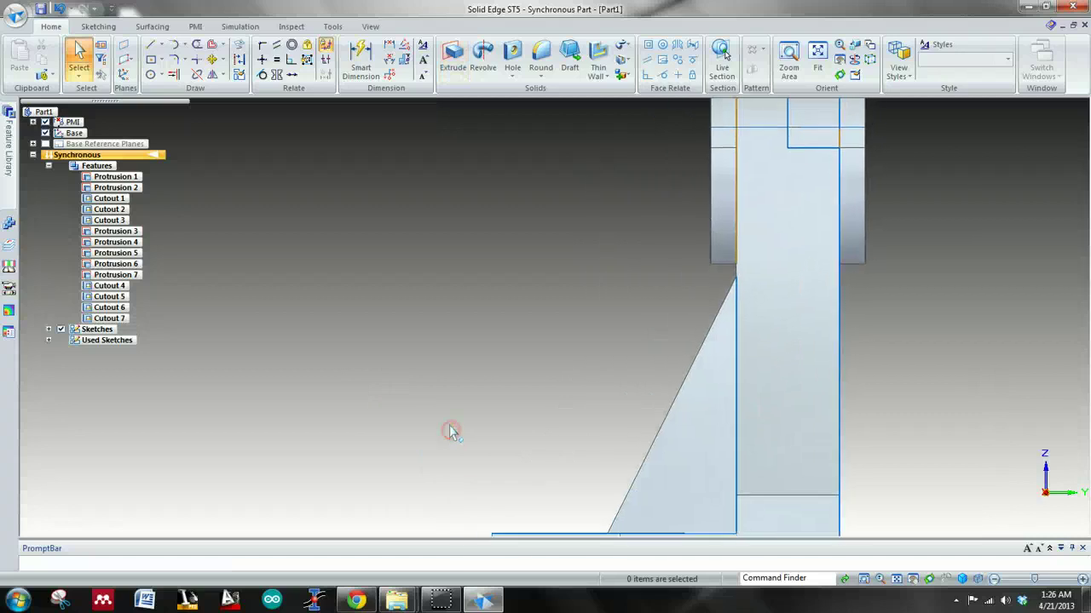
- Hide all sketches and PMI dimensions and show the finished bracket in isometric view
key(ctrl+i)
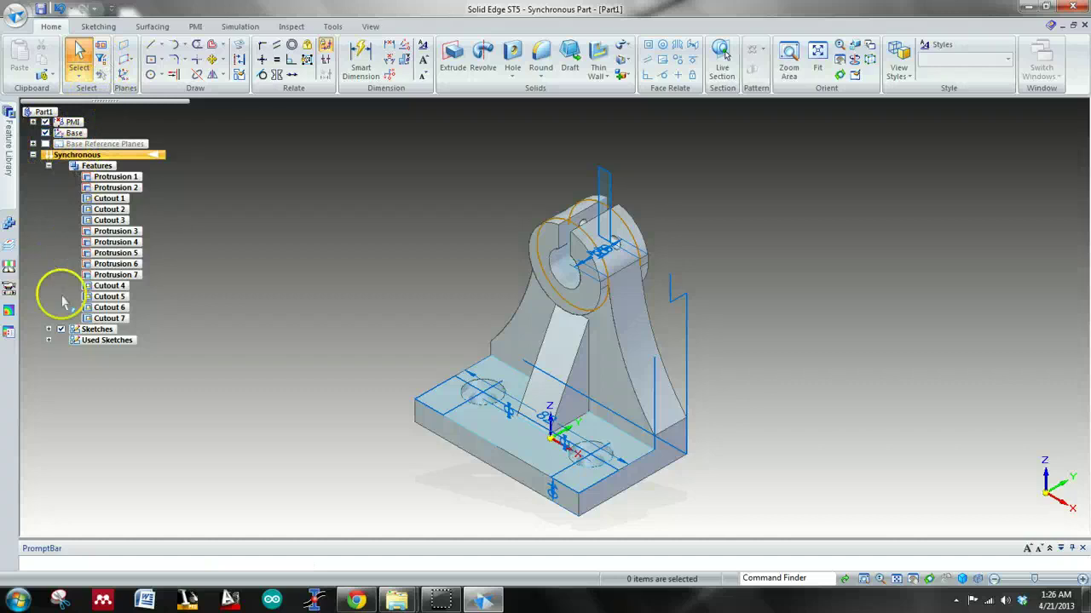
click(61, 329)
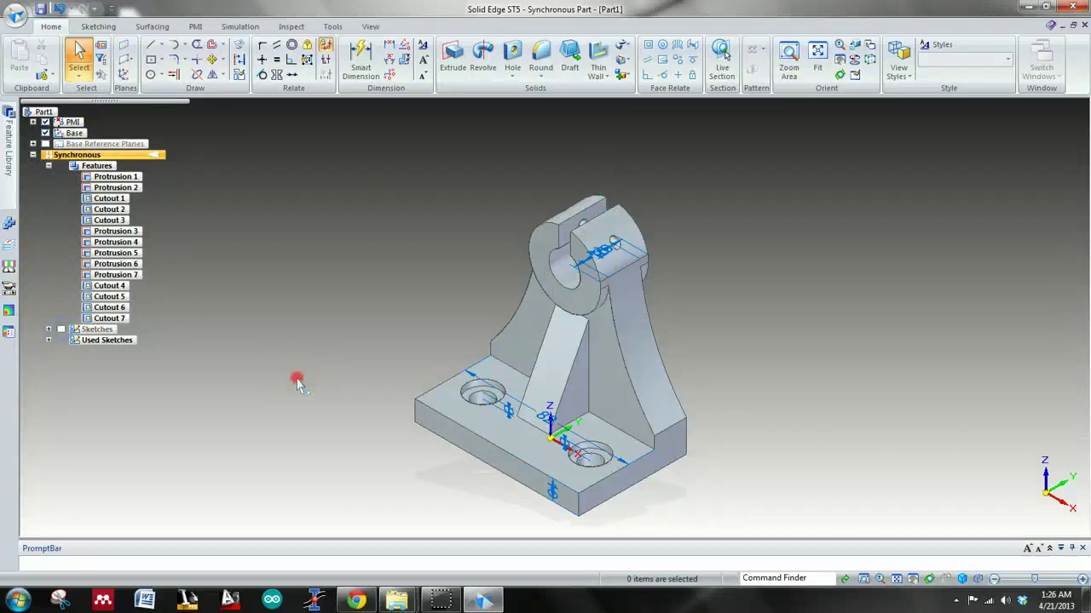
middle_drag(293, 377, 312, 378)
click(45, 122)
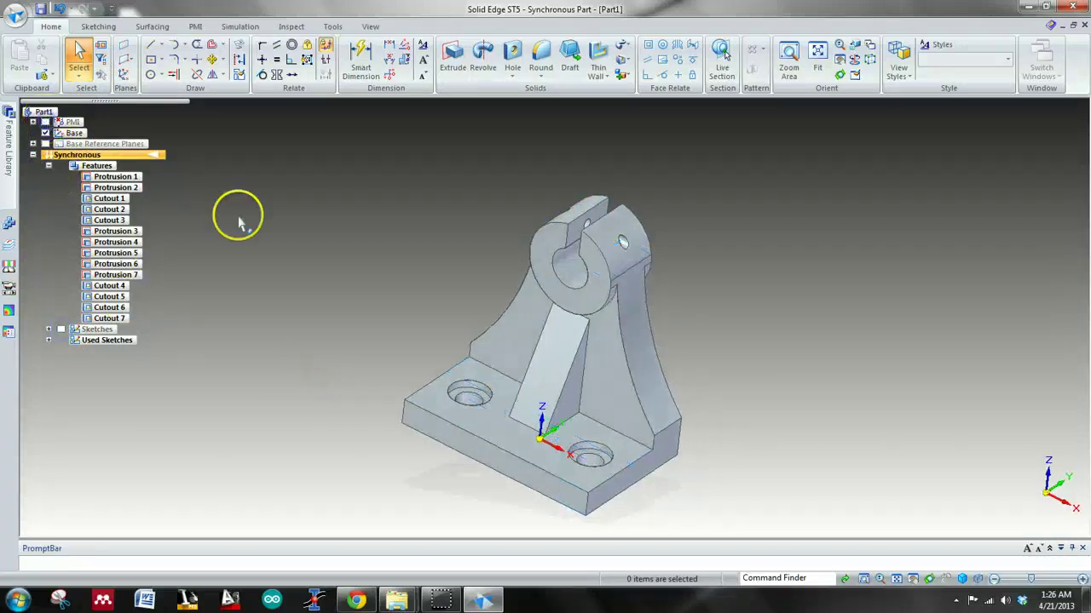
middle_drag(307, 256, 317, 275)
key(ctrl+i)
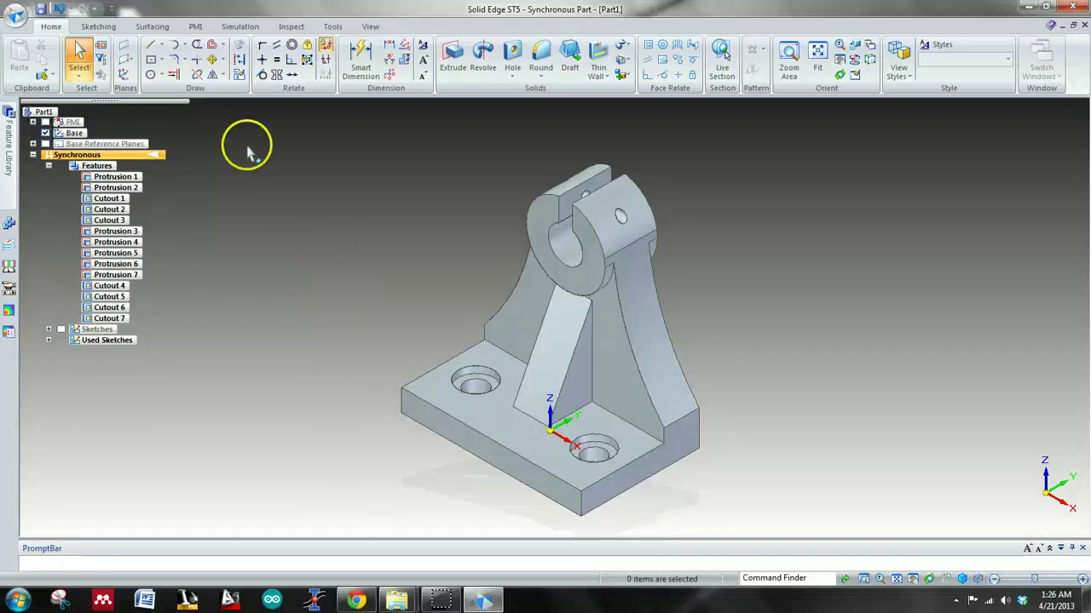
- Start a 2 mm round on the rib's sloping edges, its base edges and its right vertical edge against the upright
click(541, 57)
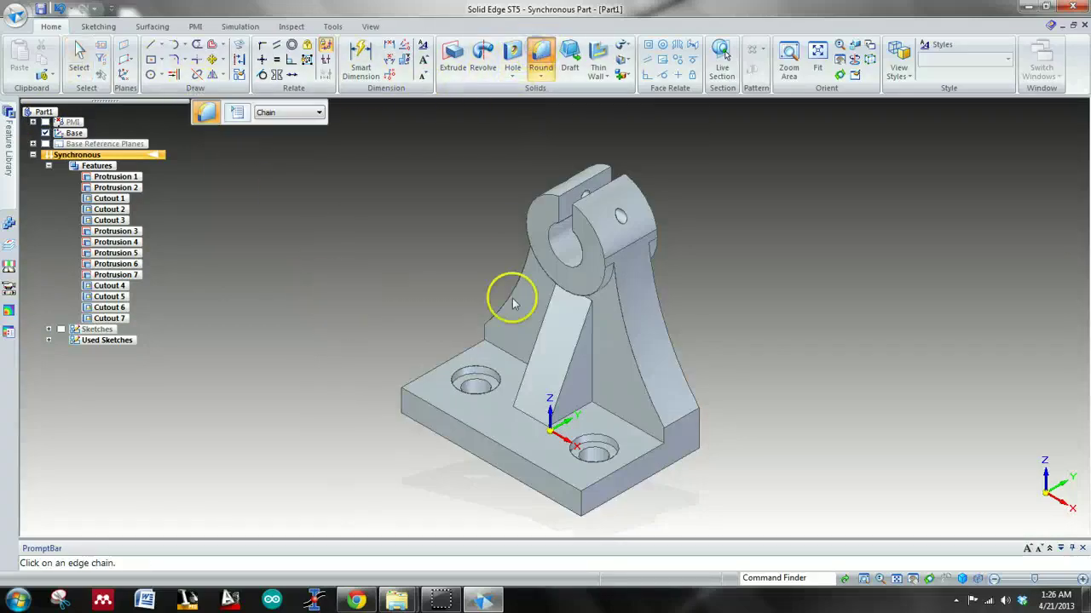
click(570, 363)
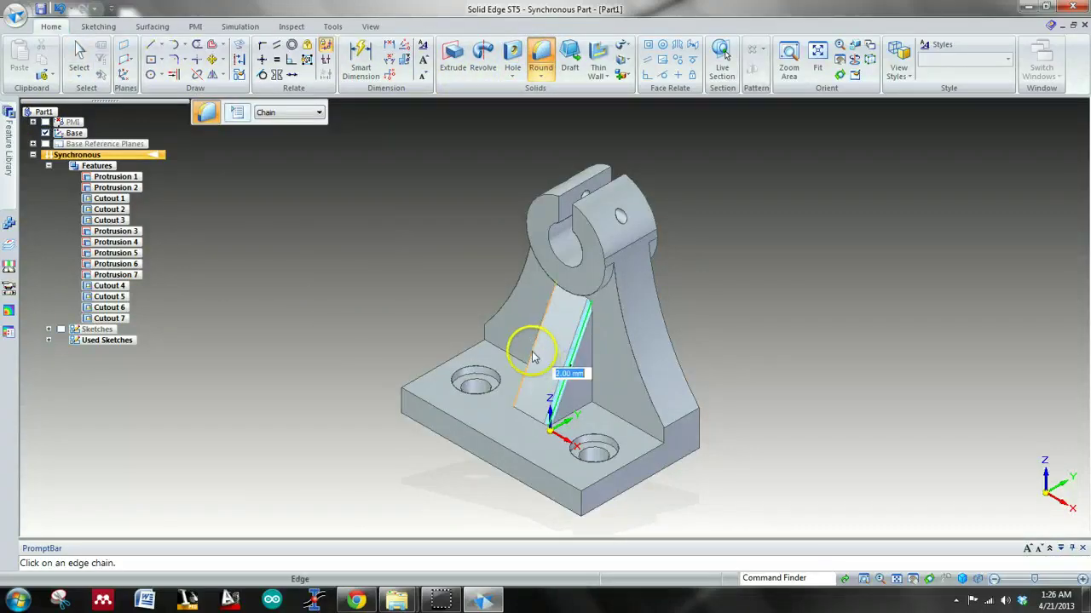
click(529, 417)
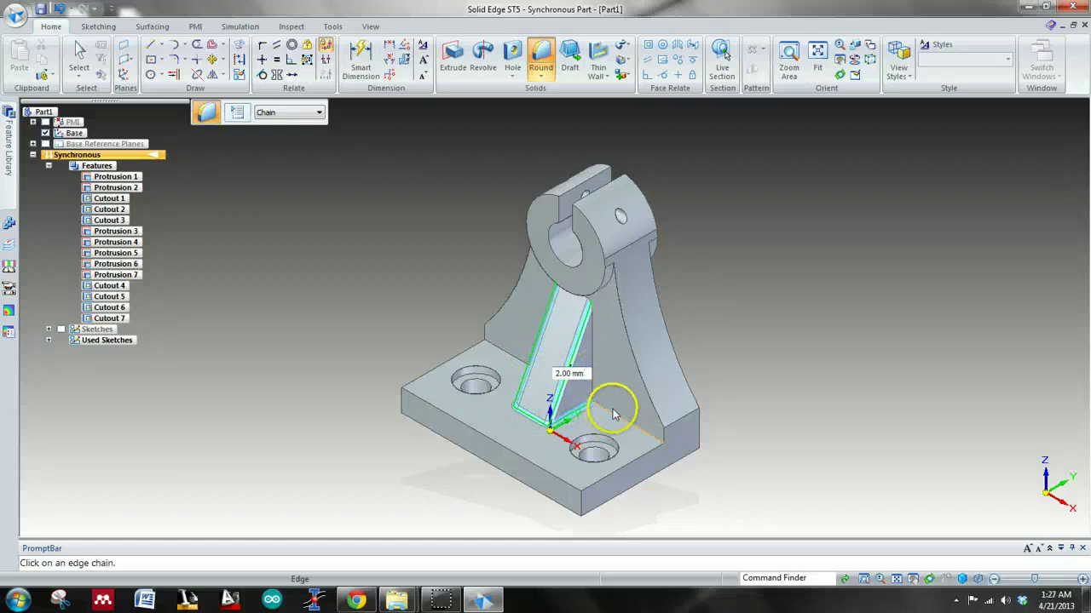
click(594, 371)
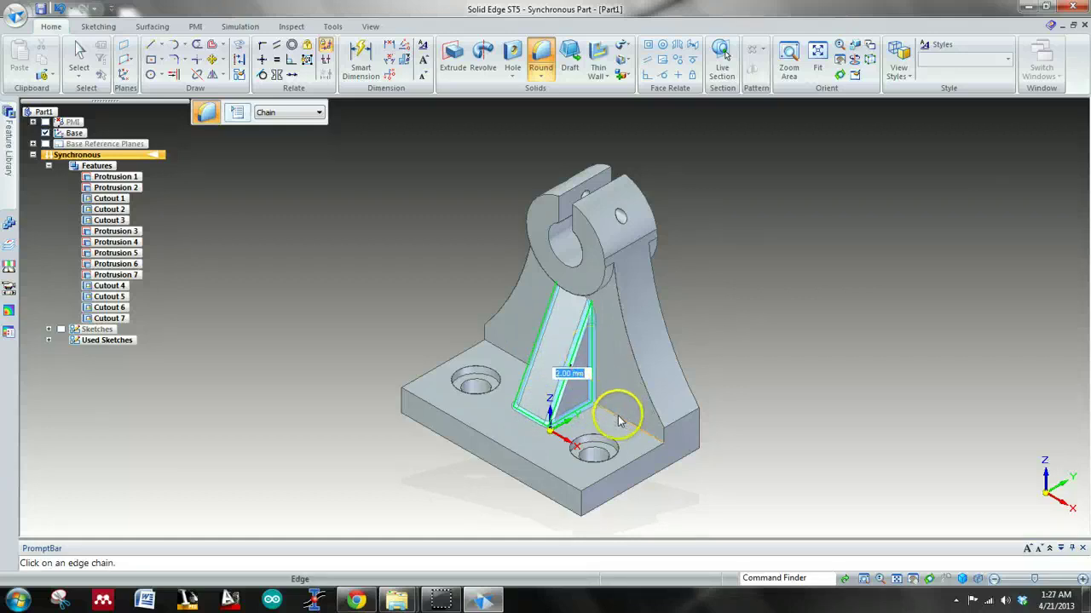
- Add the plate's right and front top edges, its front vertical corners and the upright's right curved side edges to the 2 mm round
click(635, 457)
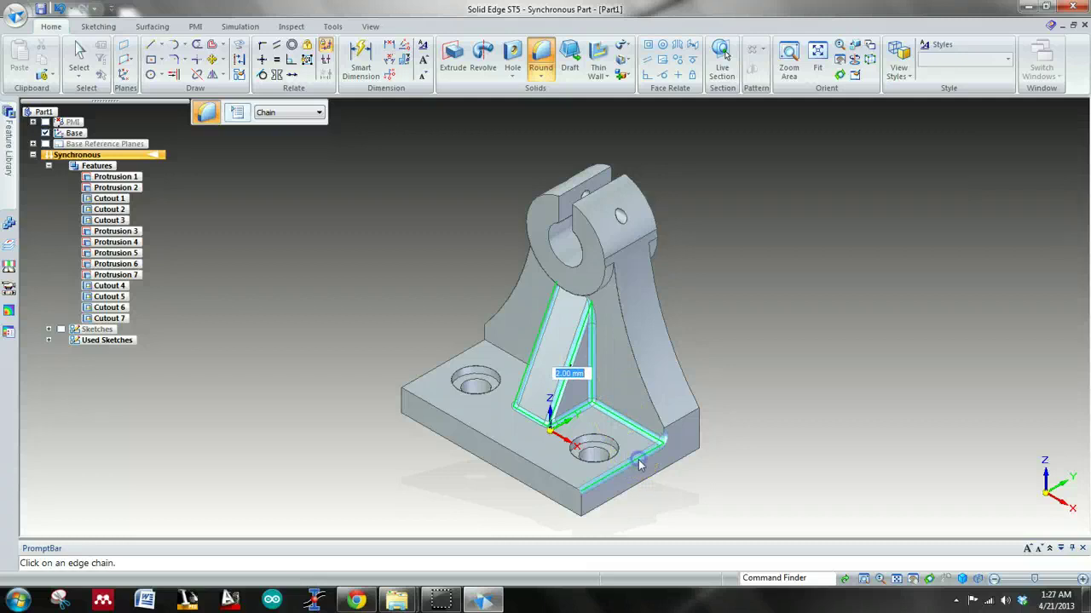
click(571, 481)
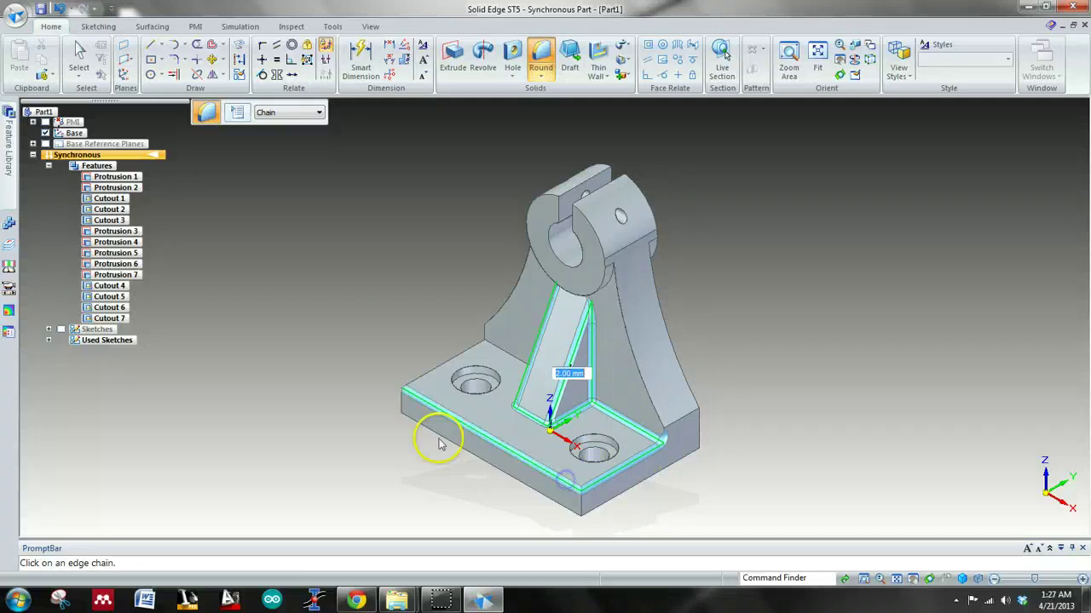
click(400, 403)
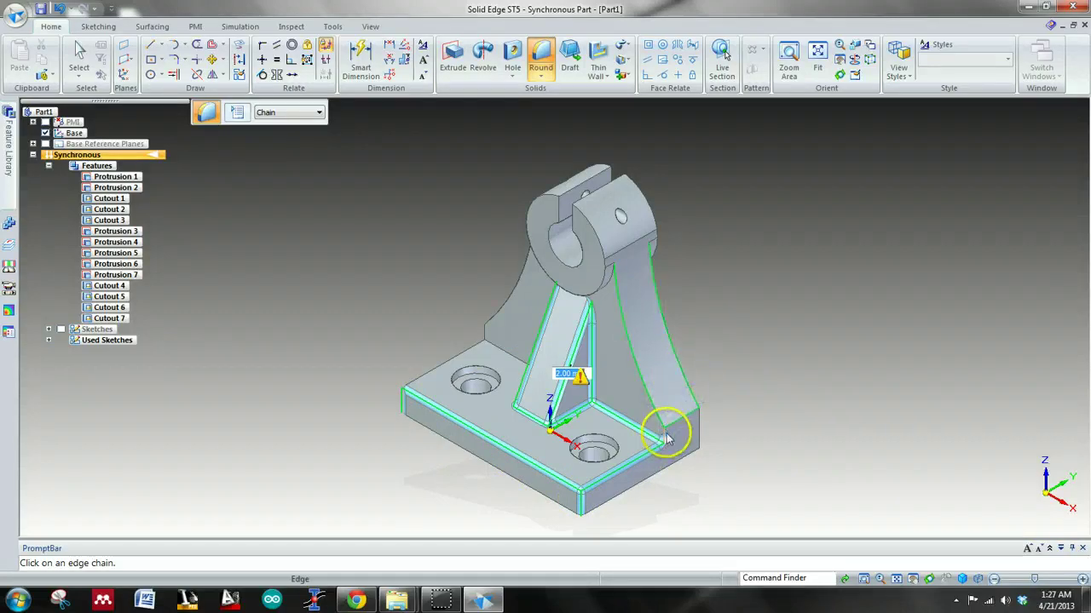
click(665, 439)
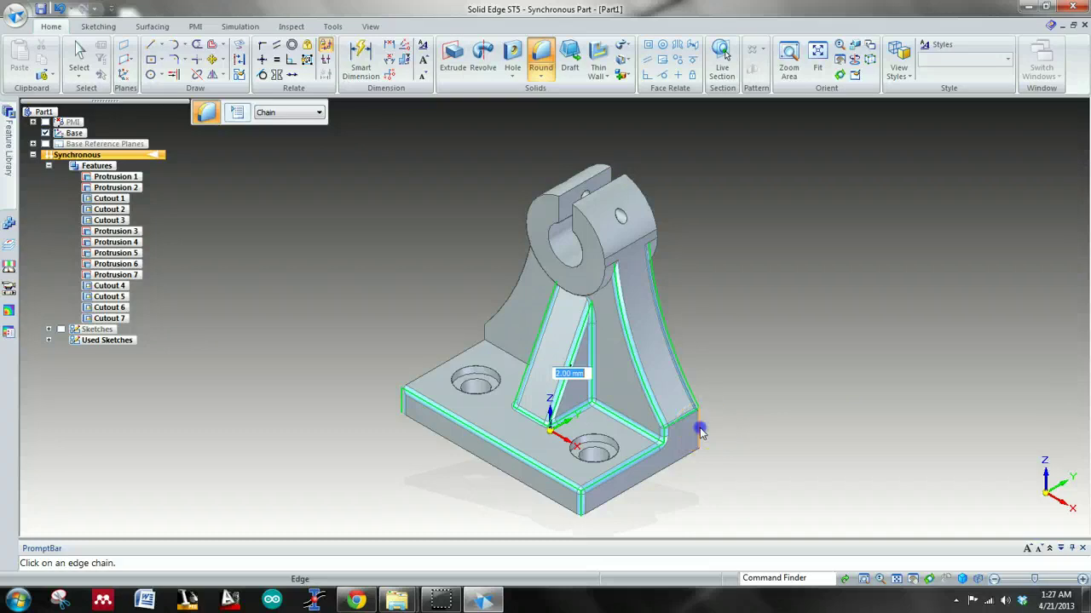
- Add the upright's left front curved edge, the plate's left top edge and the rib's left joint edges to the 2 mm round
middle_drag(356, 348, 490, 381)
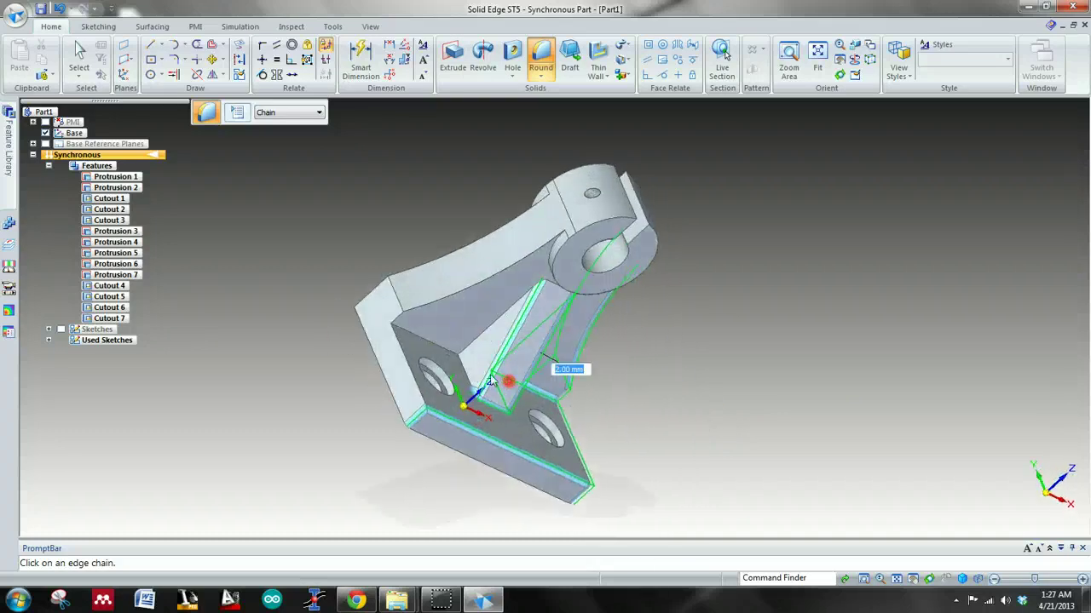
click(419, 299)
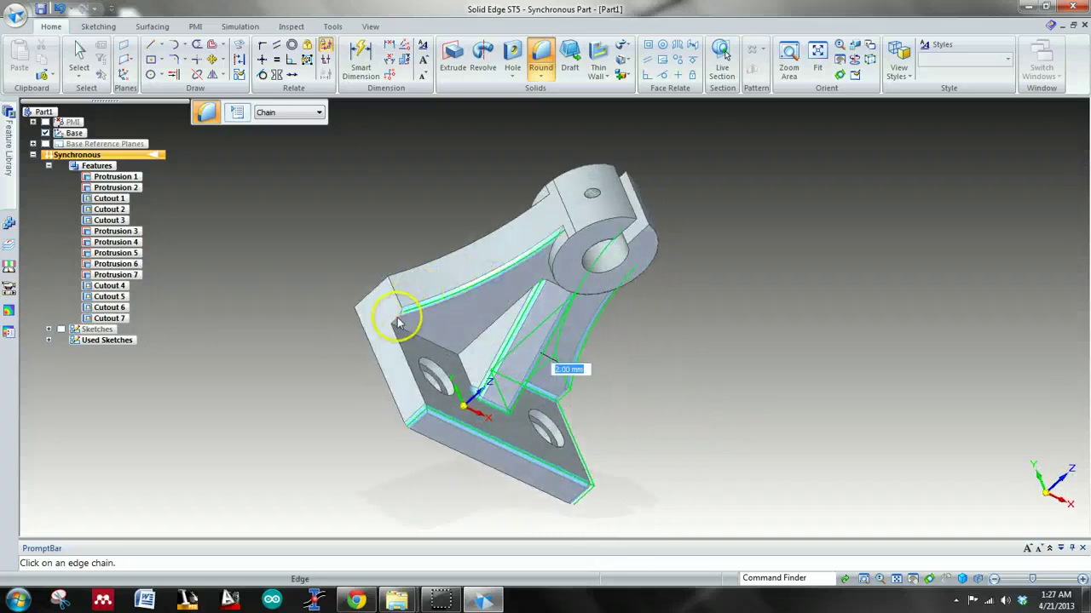
click(414, 331)
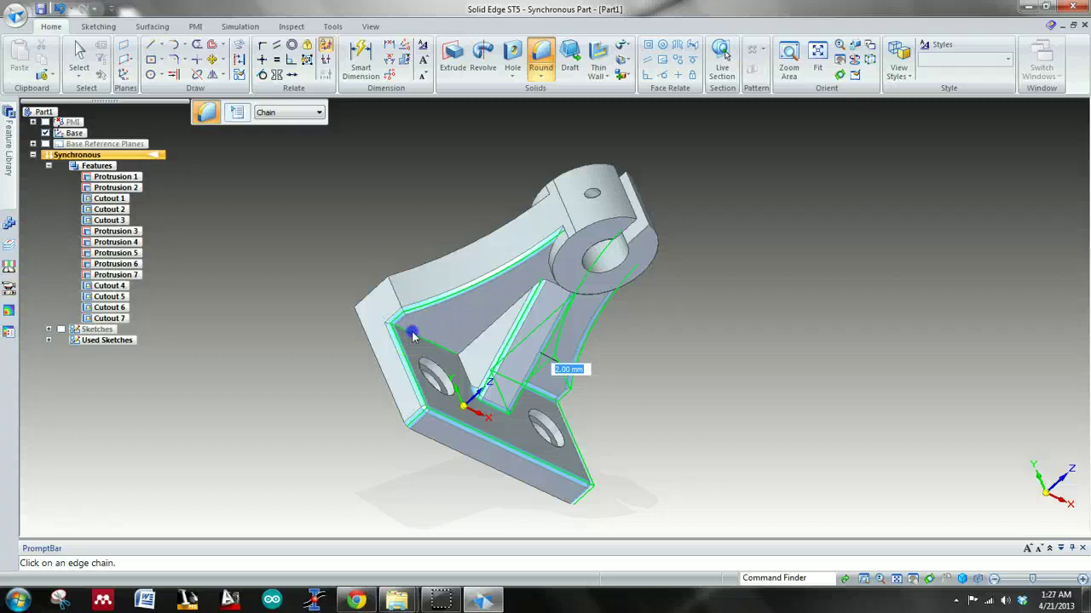
click(483, 342)
click(471, 380)
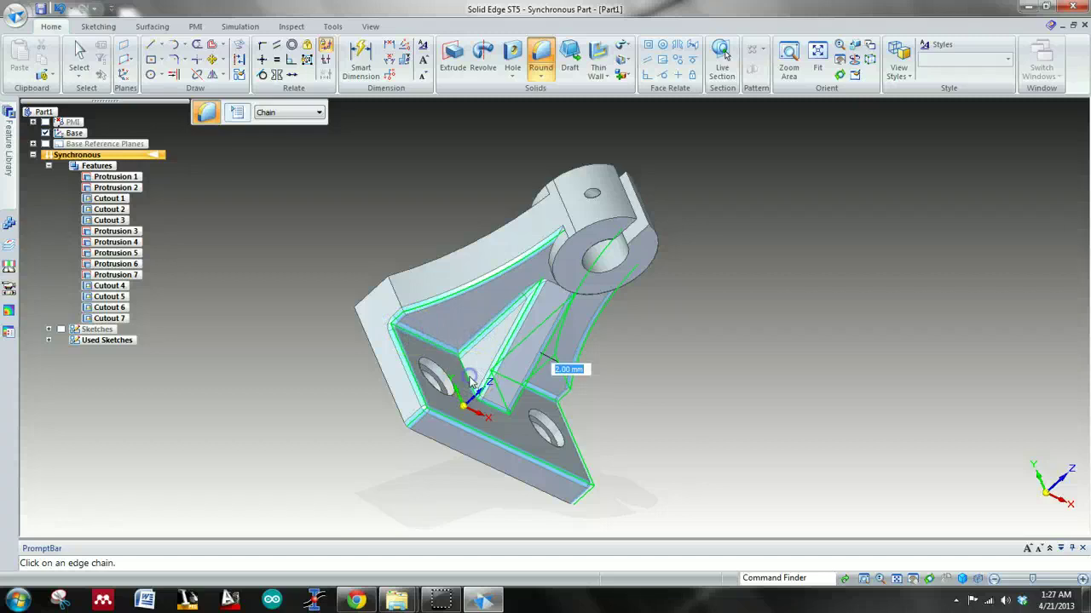
- Add the upright's left rear curved edges and the joint edges around the bosses, and apply the 2 mm round
middle_drag(633, 354, 748, 288)
right_click(748, 288)
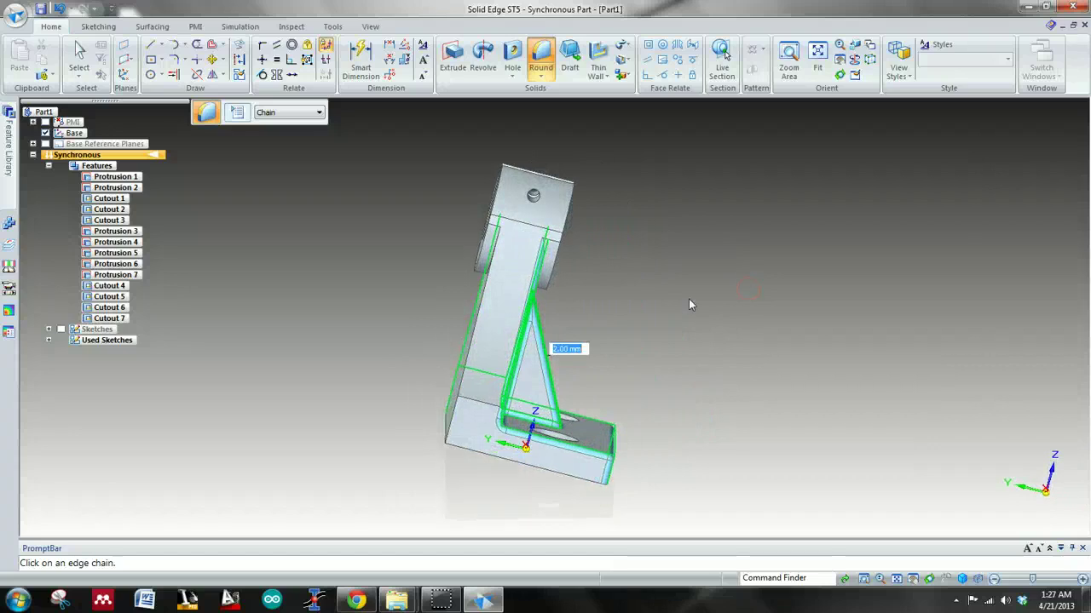
click(486, 296)
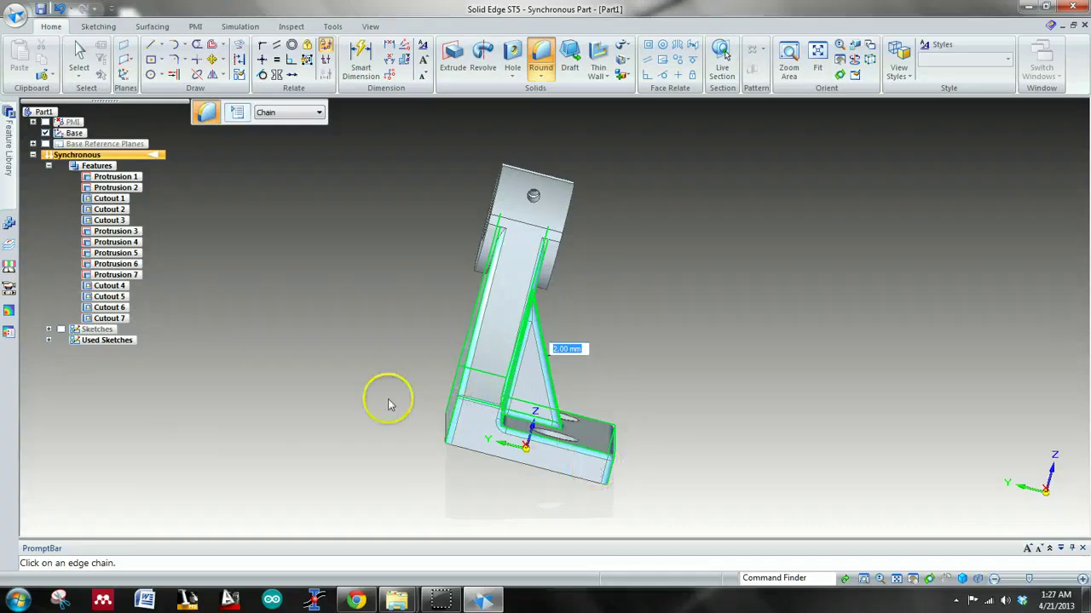
middle_drag(388, 405, 873, 447)
click(586, 287)
middle_drag(758, 306, 534, 261)
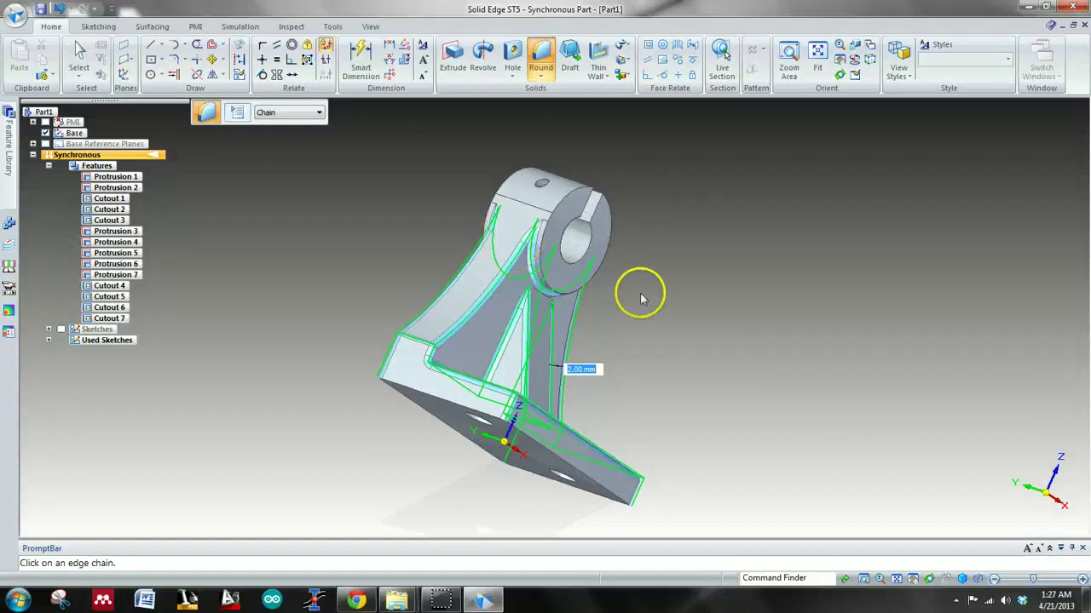
middle_drag(638, 295, 536, 237)
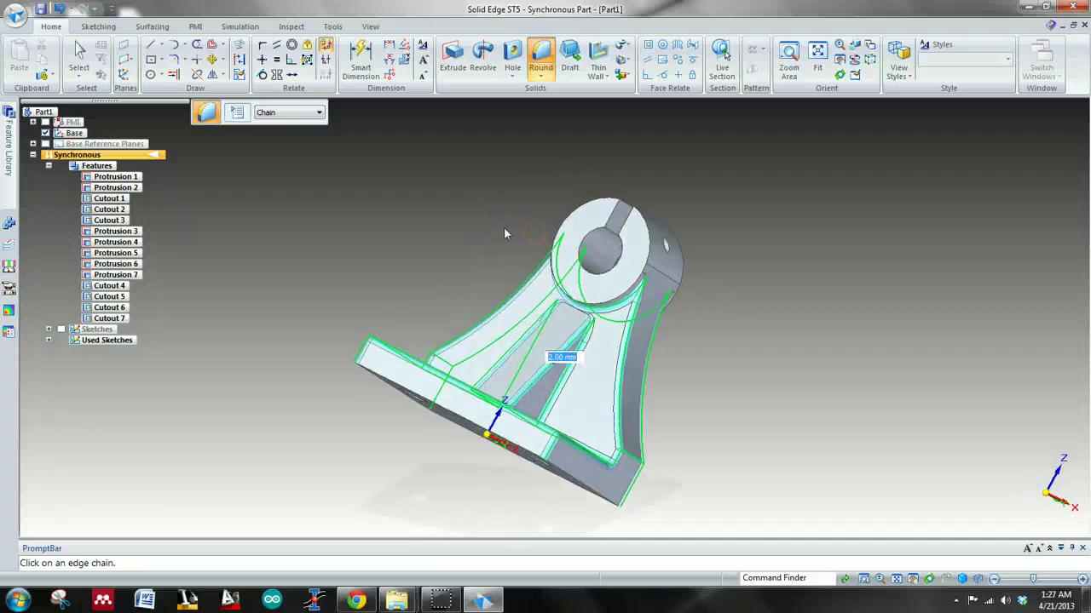
key(Return)
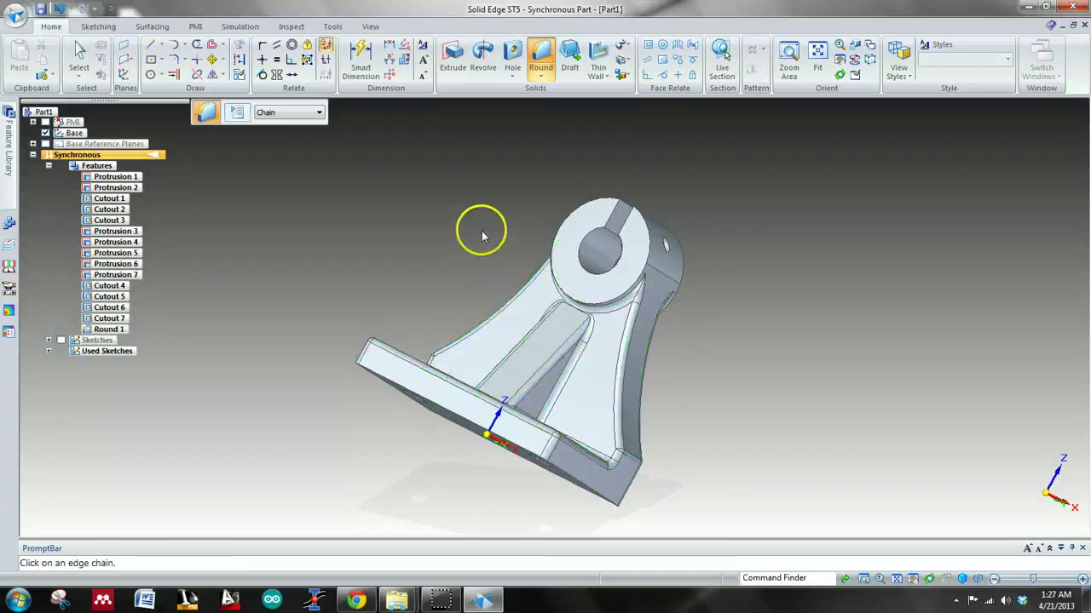
key(Escape)
- Inspect the rounded bracket from several angles, including the isometric, top and left views
middle_drag(438, 231, 341, 251)
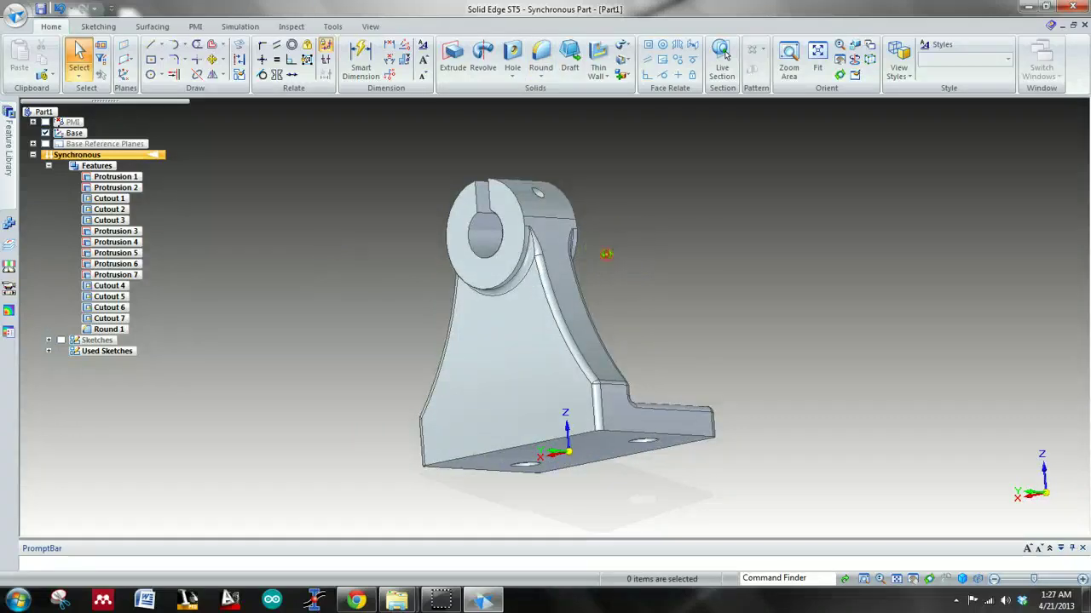
middle_drag(609, 183, 416, 510)
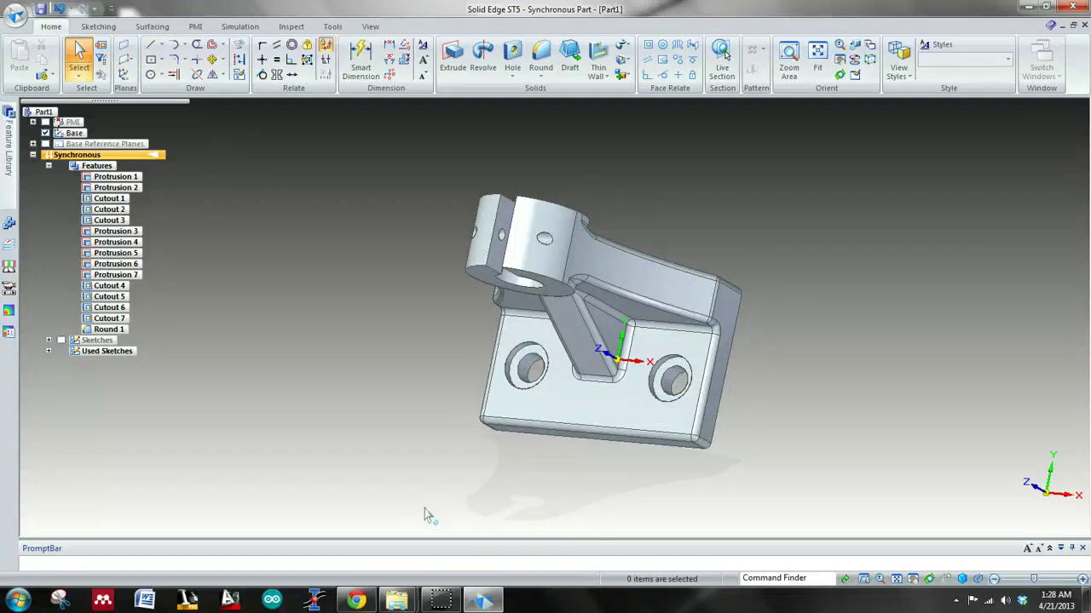
key(ctrl+i)
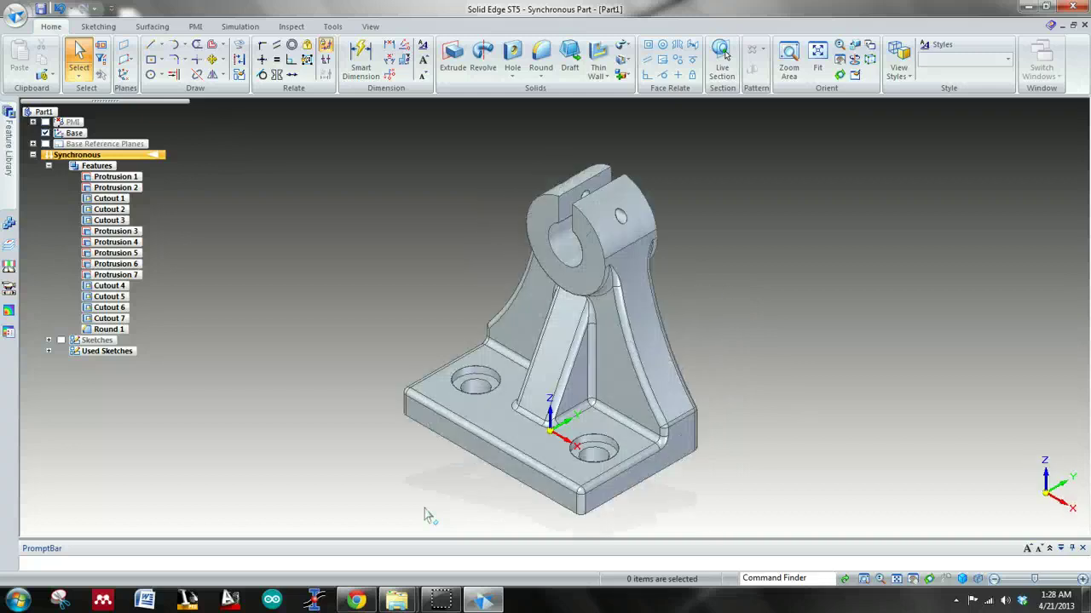
key(ctrl+t)
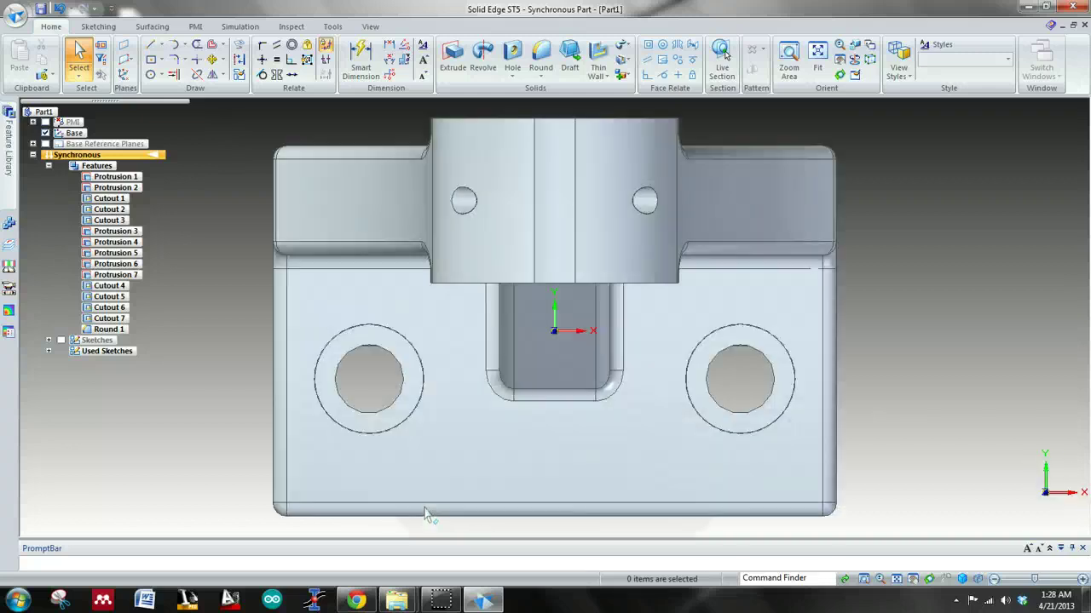
key(ctrl+l)
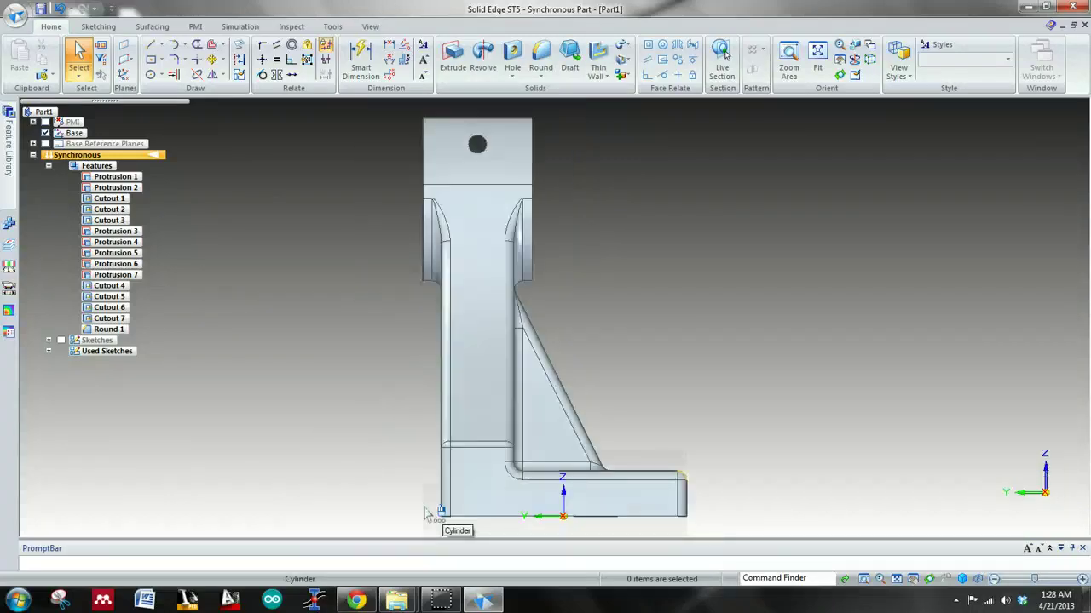